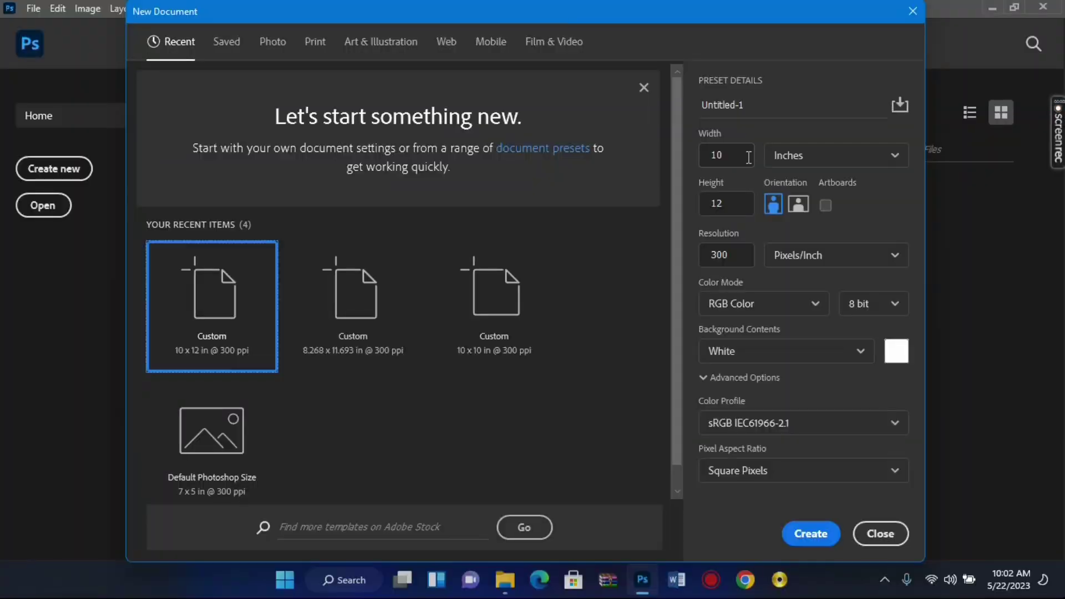
Create a blank document with width 10 in, height 12 in, at 300 ppi.
{"action": "double_click", "coordinate": [735, 163]}
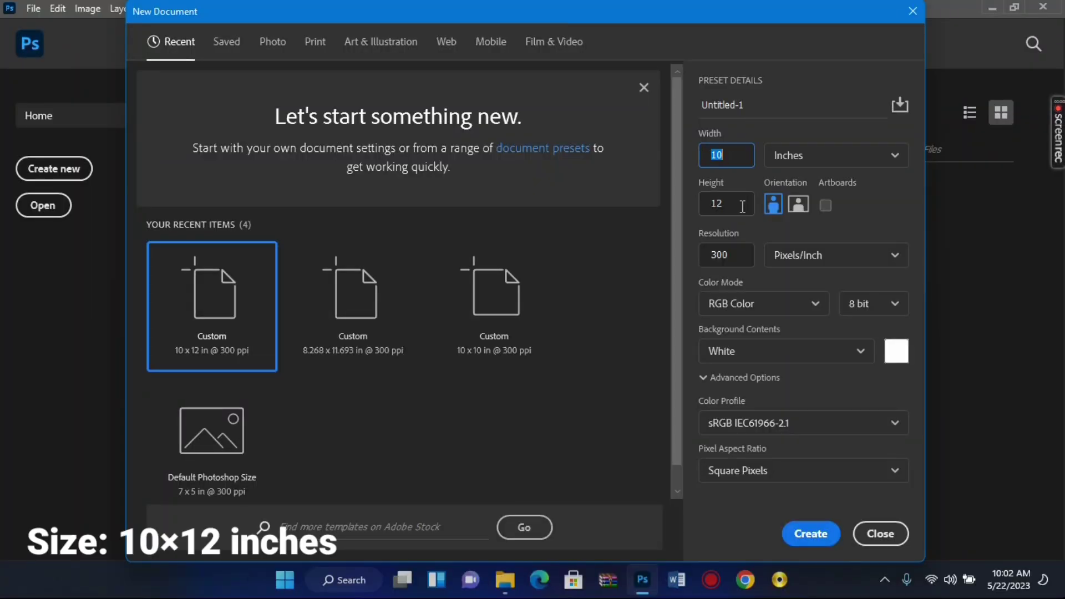
{"action": "left_click_drag", "start_coordinate": [742, 206], "coordinate": [707, 204]}
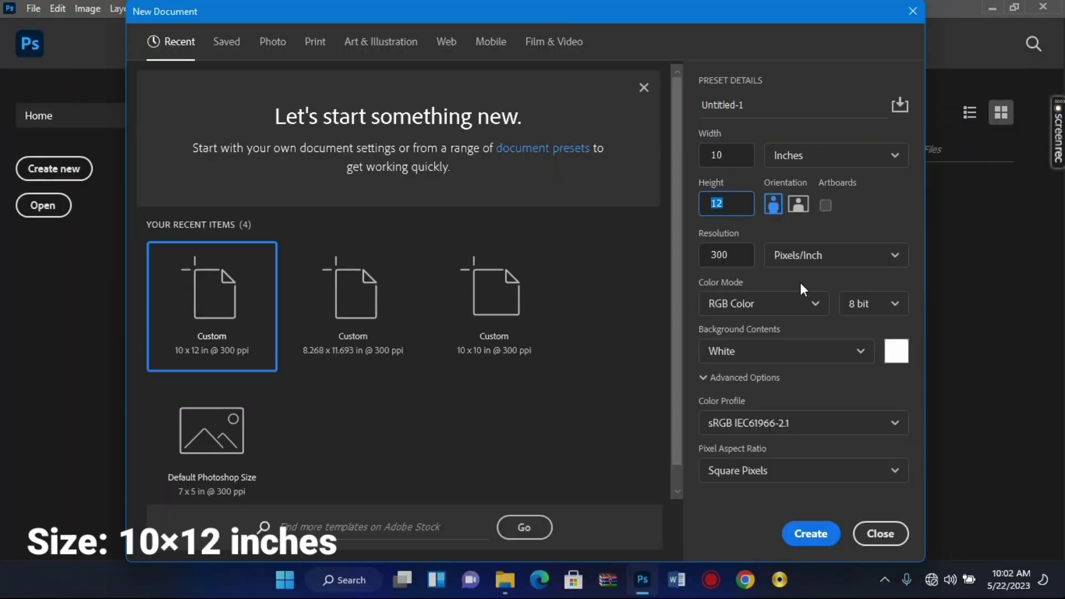
{"action": "left_click", "coordinate": [811, 532]}
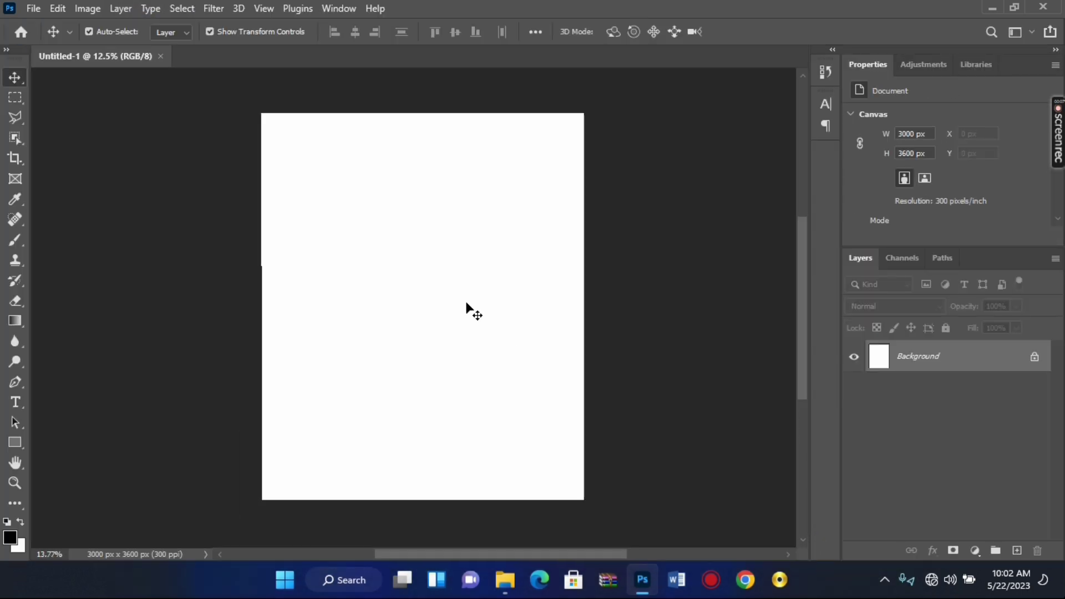
Draw a tall black rectangle over the canvas's left side and nudge it slightly right.
{"action": "scroll", "coordinate": [470, 311], "scroll_direction": "down", "scroll_amount": 1}
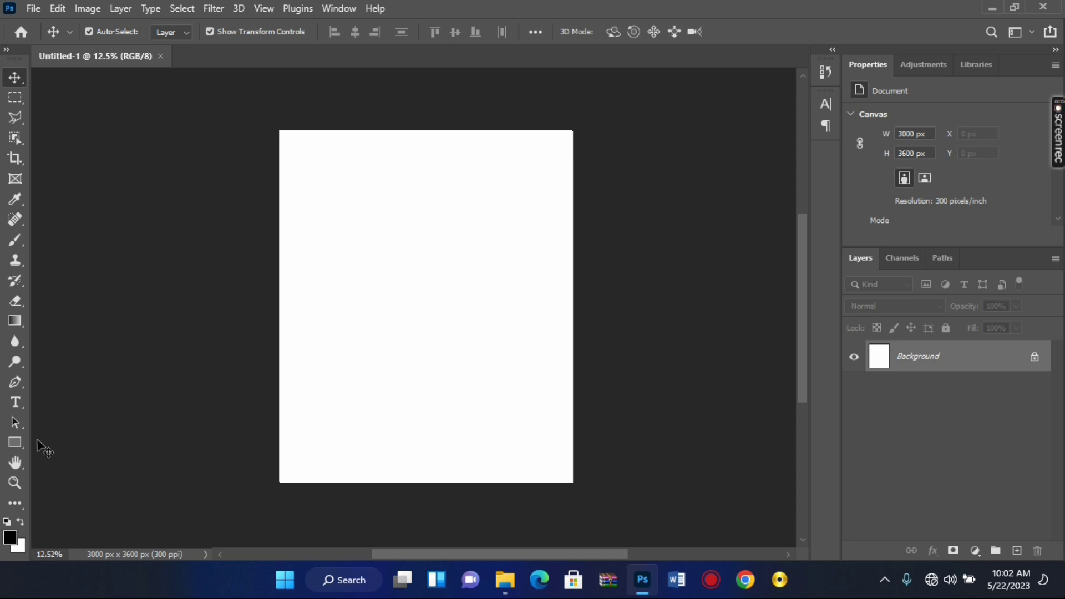
{"action": "left_click", "coordinate": [15, 443]}
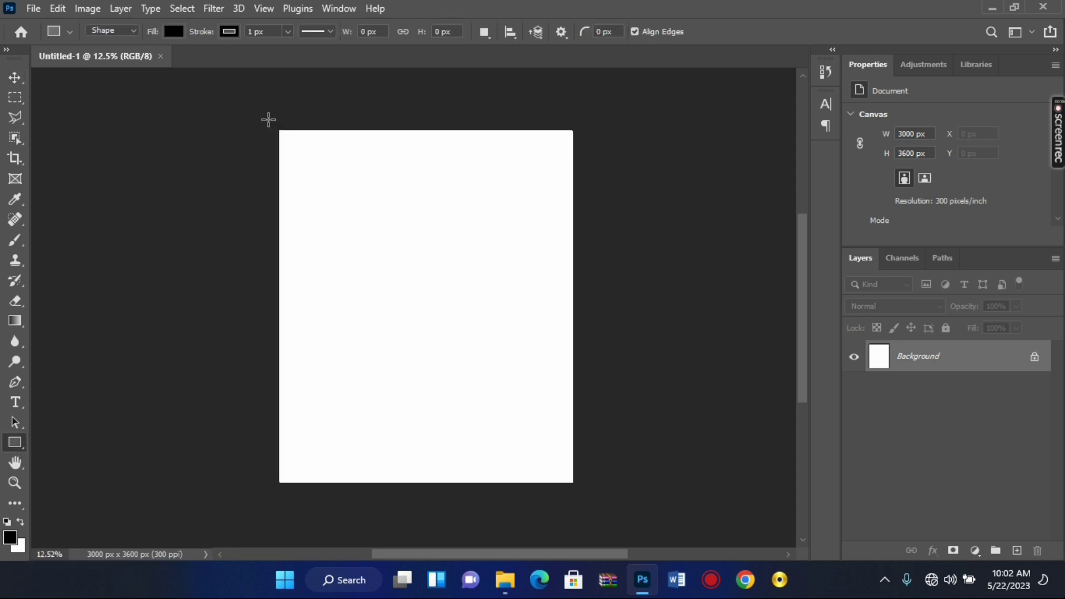
{"action": "left_click_drag", "start_coordinate": [269, 119], "coordinate": [458, 501]}
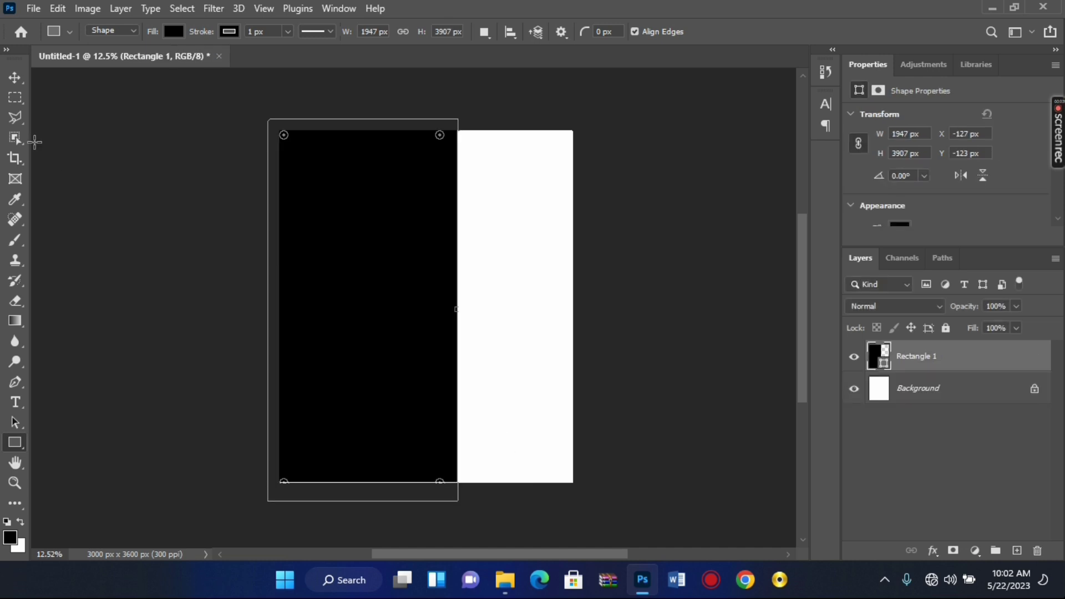
{"action": "left_click", "coordinate": [15, 78]}
{"action": "scroll", "coordinate": [340, 229], "scroll_direction": "up", "scroll_amount": 1}
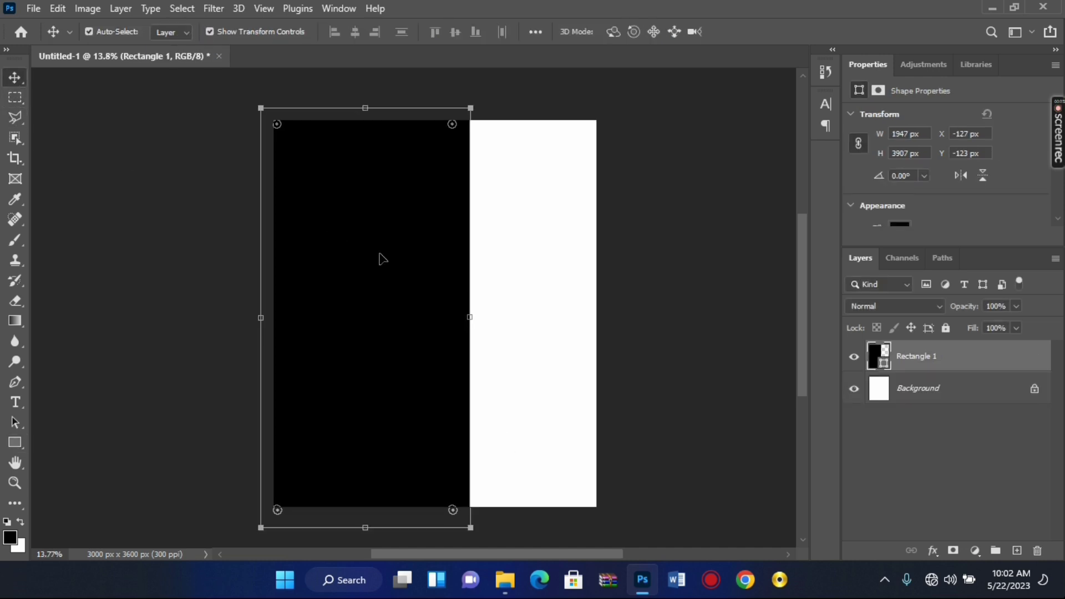
{"action": "left_click_drag", "start_coordinate": [381, 254], "coordinate": [387, 253]}
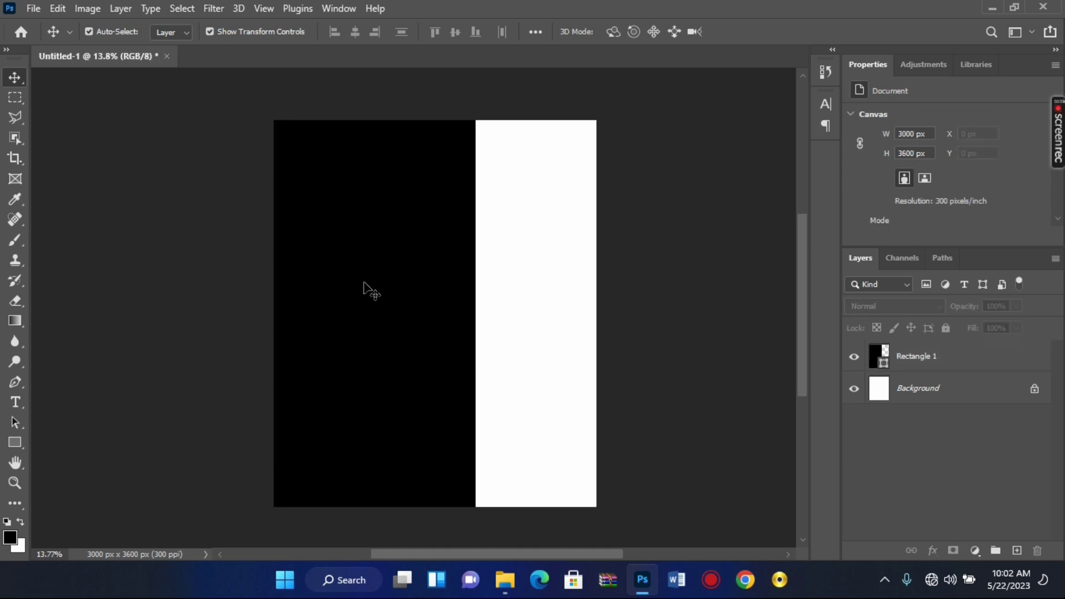
{"action": "scroll", "coordinate": [368, 288], "scroll_direction": "down", "scroll_amount": 1}
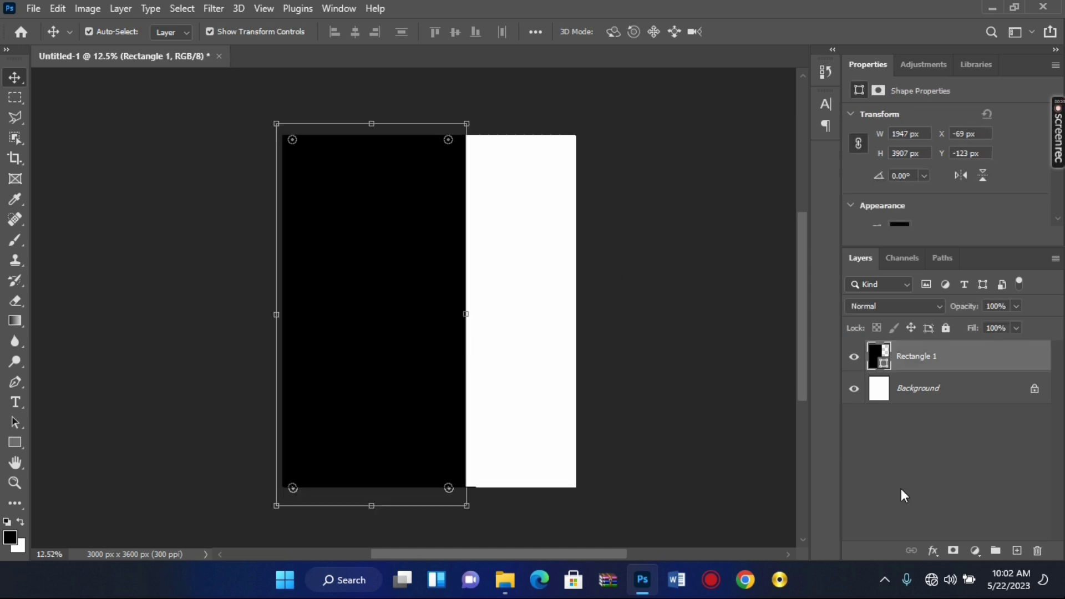
Add a Gradient Overlay to the rectangle and set its dark stop to #010007.
{"action": "left_click", "coordinate": [934, 552]}
{"action": "left_click", "coordinate": [962, 504]}
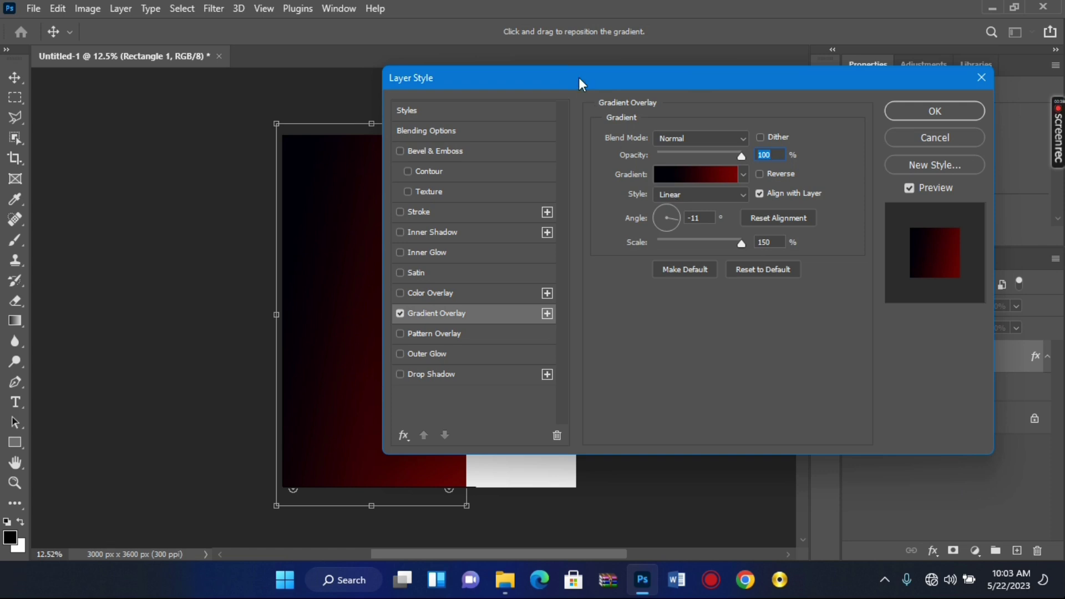
{"action": "left_click_drag", "start_coordinate": [578, 78], "coordinate": [721, 71]}
{"action": "left_click", "coordinate": [851, 166]}
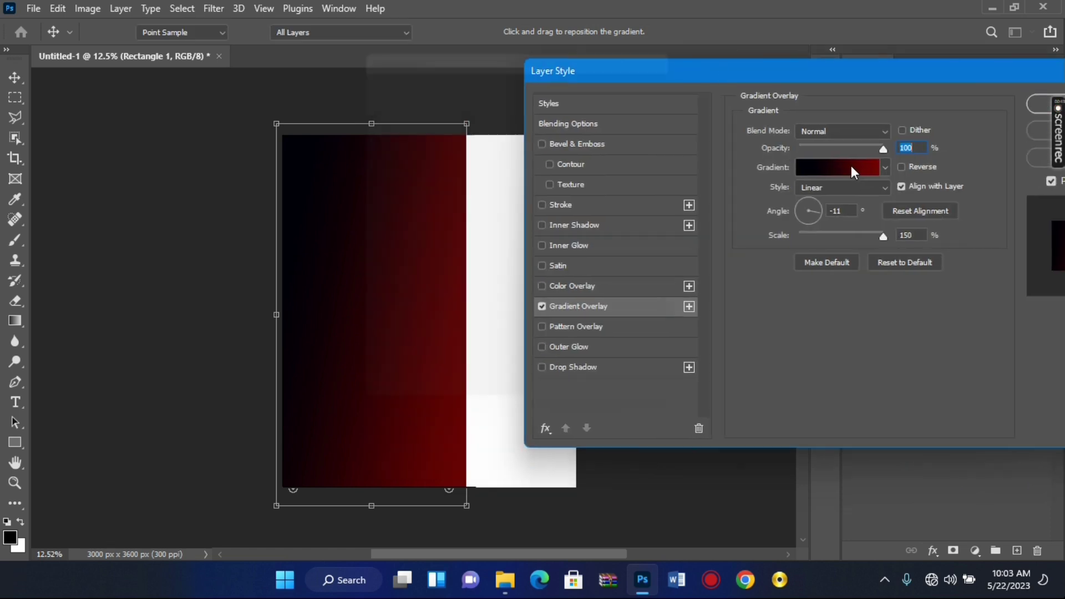
{"action": "left_click", "coordinate": [424, 324]}
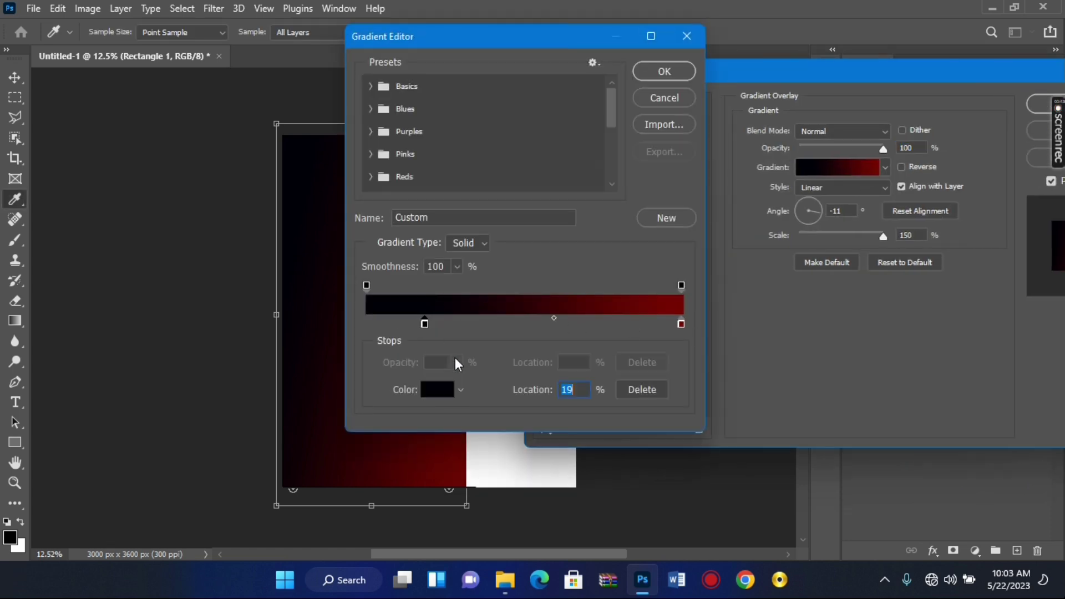
{"action": "double_click", "coordinate": [425, 324]}
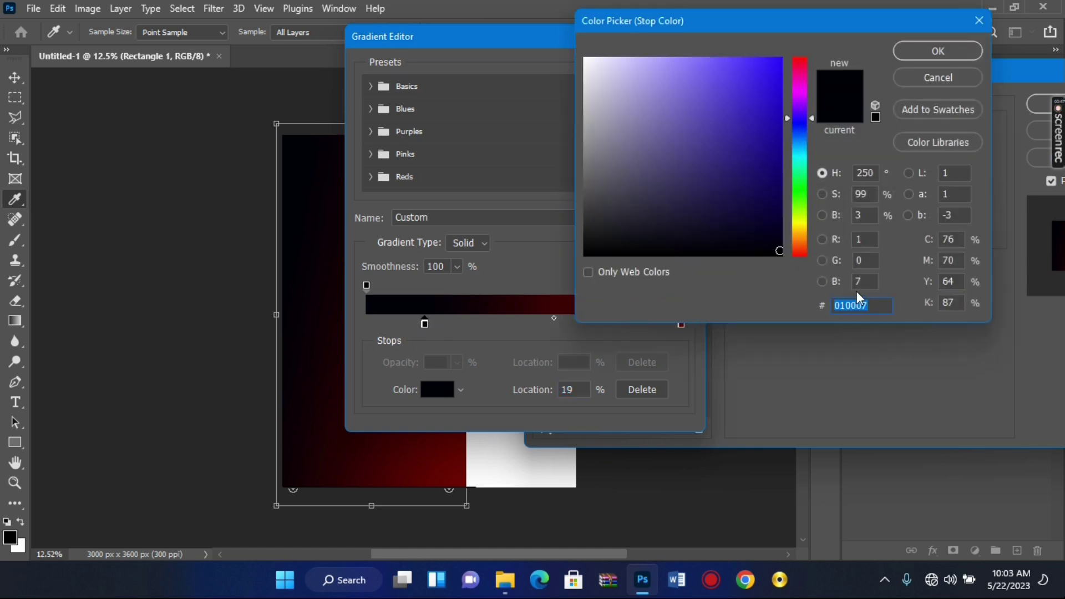
{"action": "left_click_drag", "start_coordinate": [877, 302], "coordinate": [840, 307]}
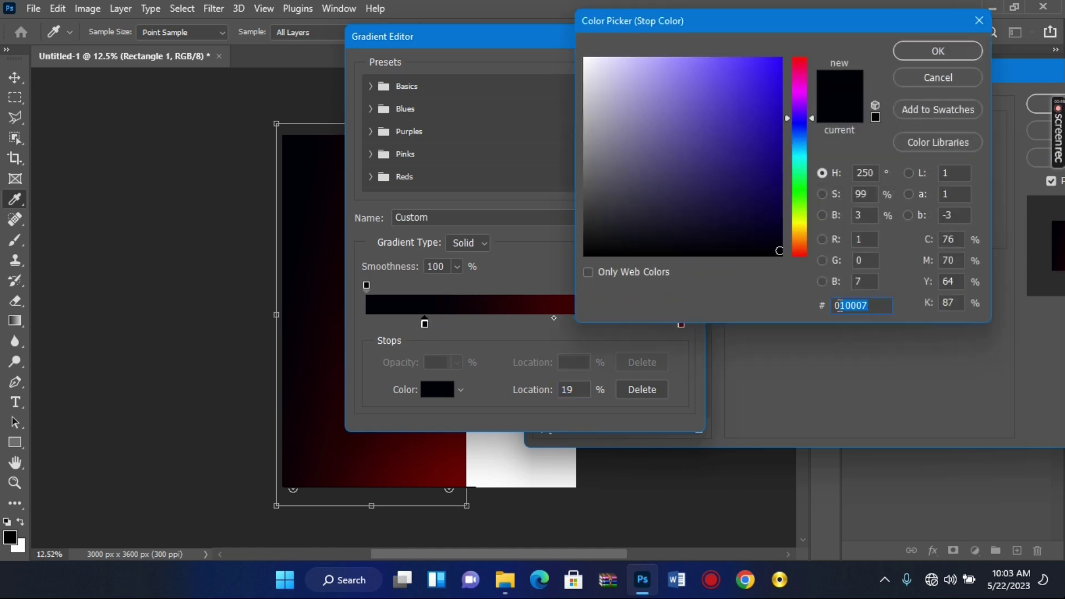
{"action": "left_click", "coordinate": [923, 51]}
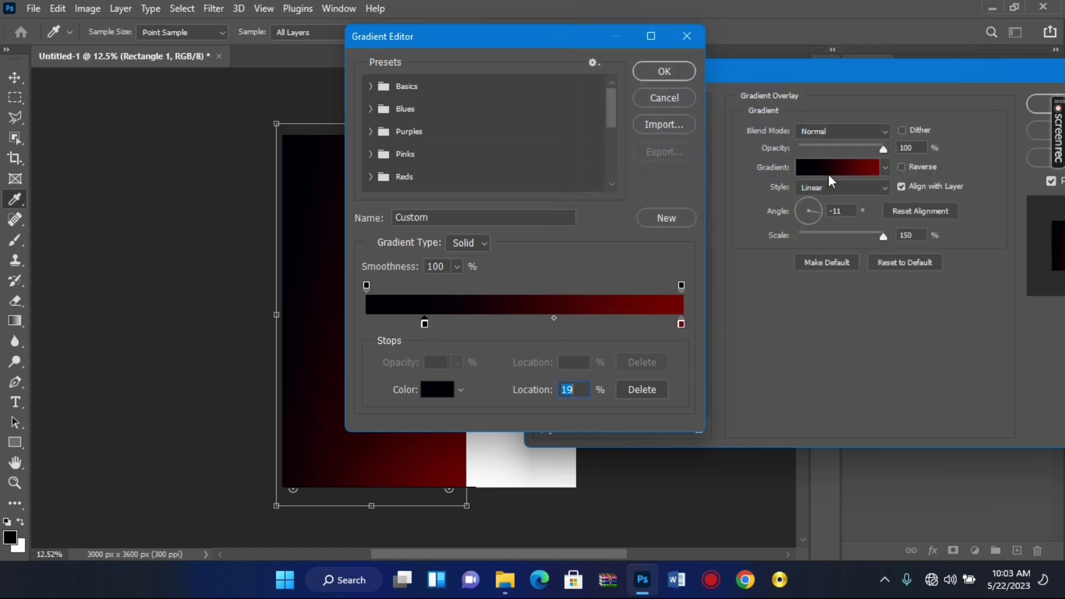
Set the right gradient stop to #730202 and the angle to -11°, then apply the overlay.
{"action": "left_click", "coordinate": [682, 327]}
{"action": "double_click", "coordinate": [681, 326]}
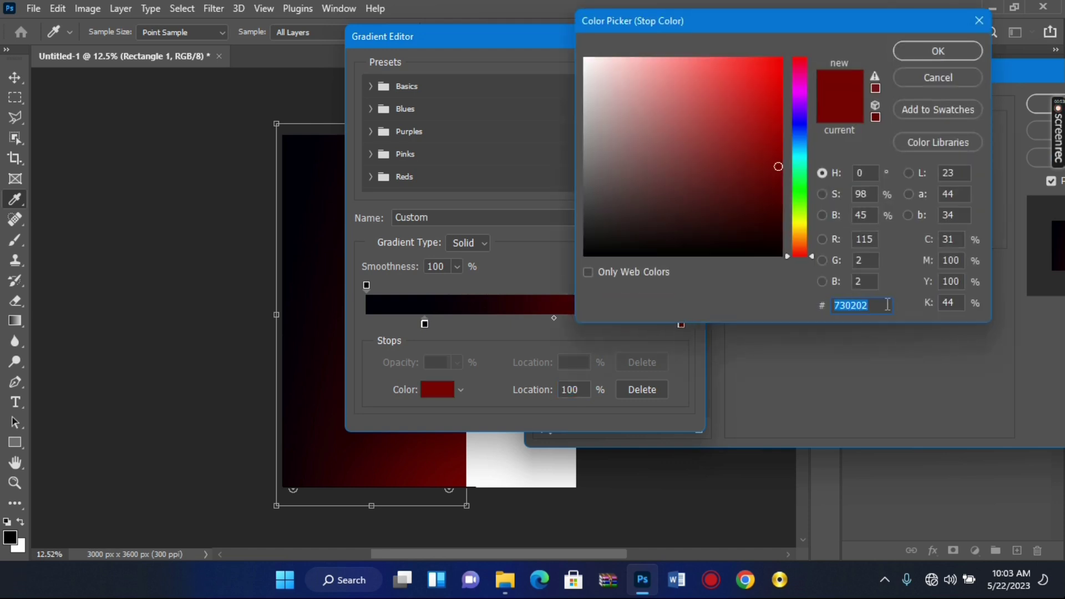
{"action": "left_click_drag", "start_coordinate": [888, 304], "coordinate": [840, 307]}
{"action": "left_click", "coordinate": [961, 51]}
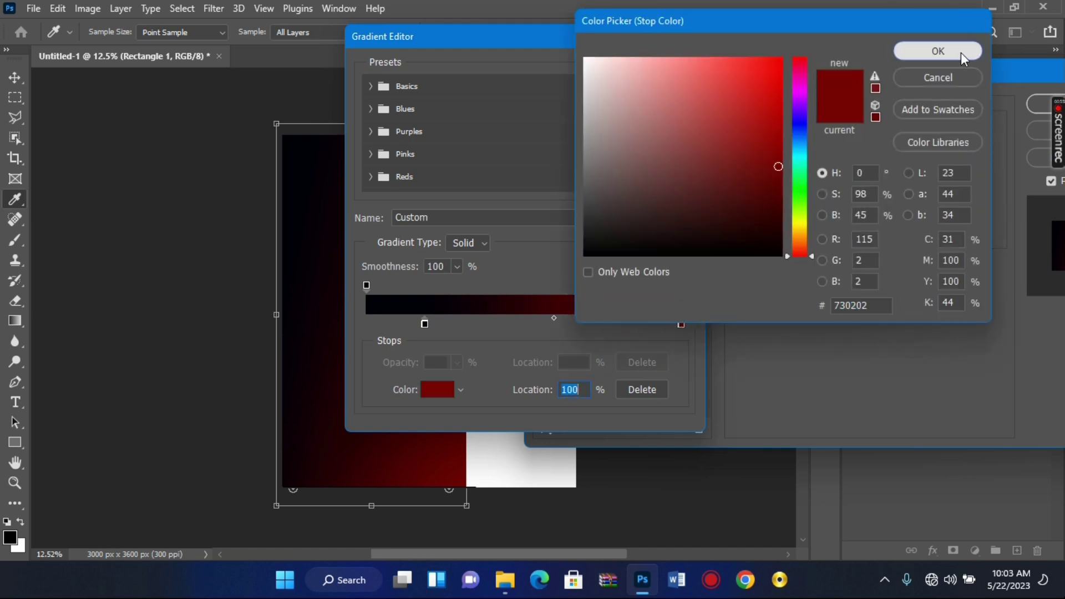
{"action": "left_click", "coordinate": [675, 73]}
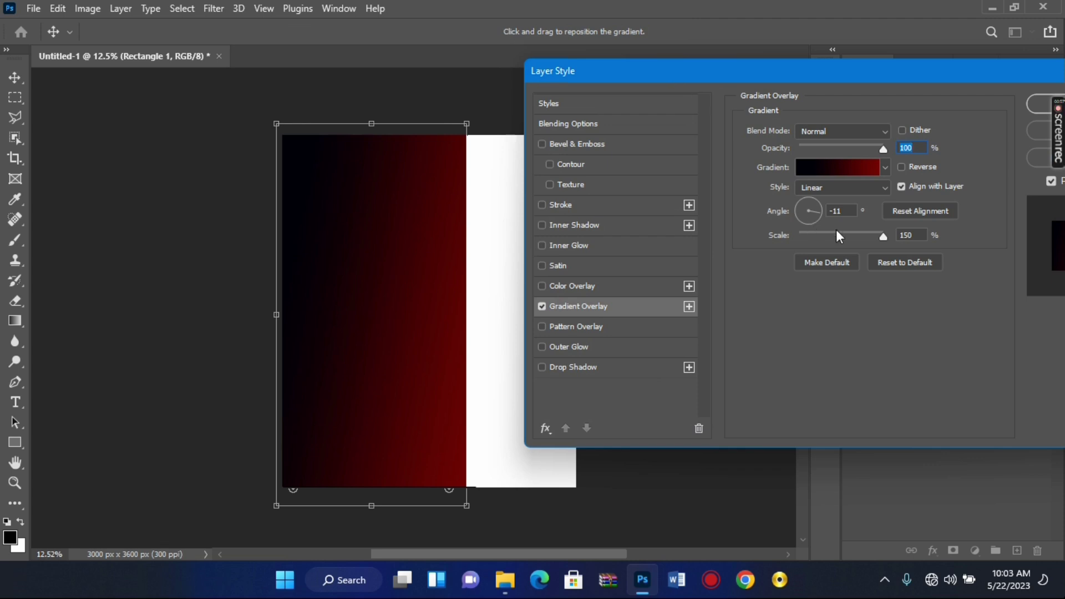
{"action": "left_click_drag", "start_coordinate": [849, 215], "coordinate": [824, 212]}
{"action": "left_click", "coordinate": [1041, 105]}
{"action": "scroll", "coordinate": [623, 253], "scroll_direction": "down", "scroll_amount": 1}
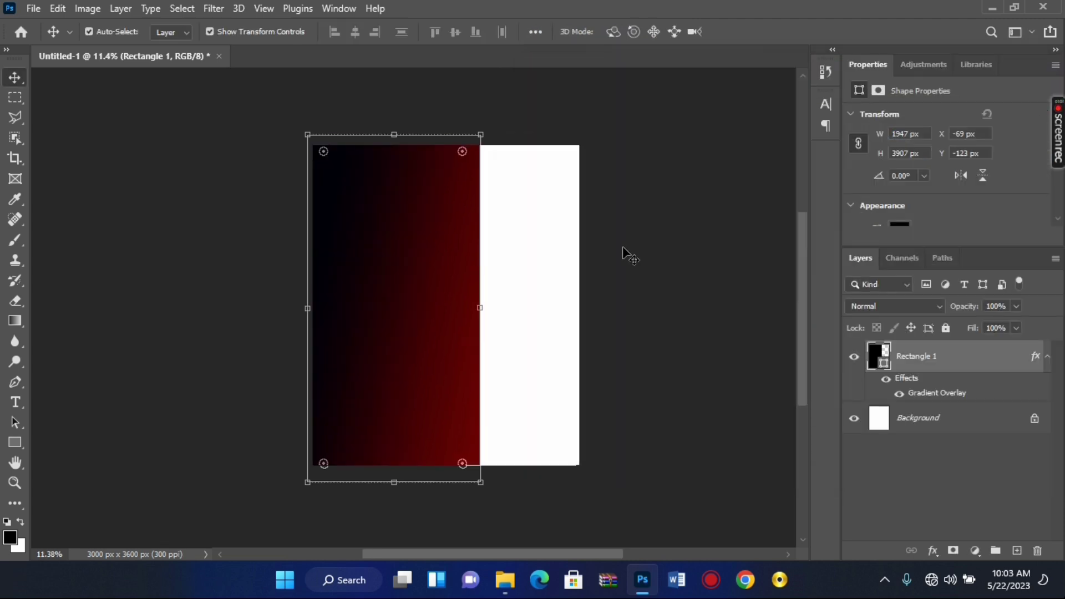
{"action": "left_click", "coordinate": [646, 302]}
{"action": "scroll", "coordinate": [646, 302], "scroll_direction": "up", "scroll_amount": 1}
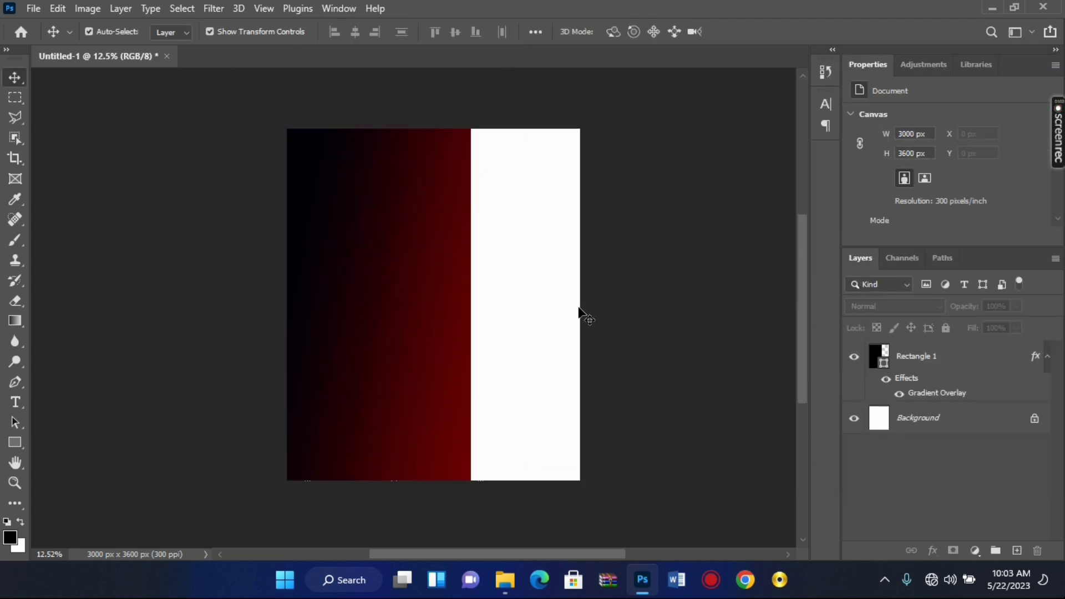
Add an 'iceman' text layer near the top of the gradient panel.
{"action": "left_click", "coordinate": [21, 409]}
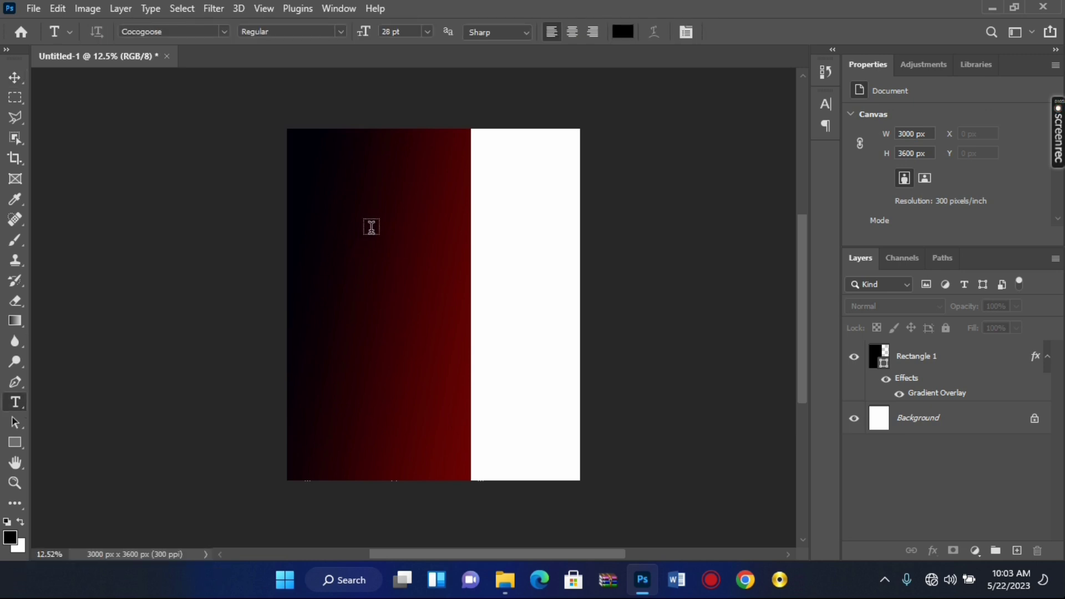
{"action": "left_click", "coordinate": [348, 202]}
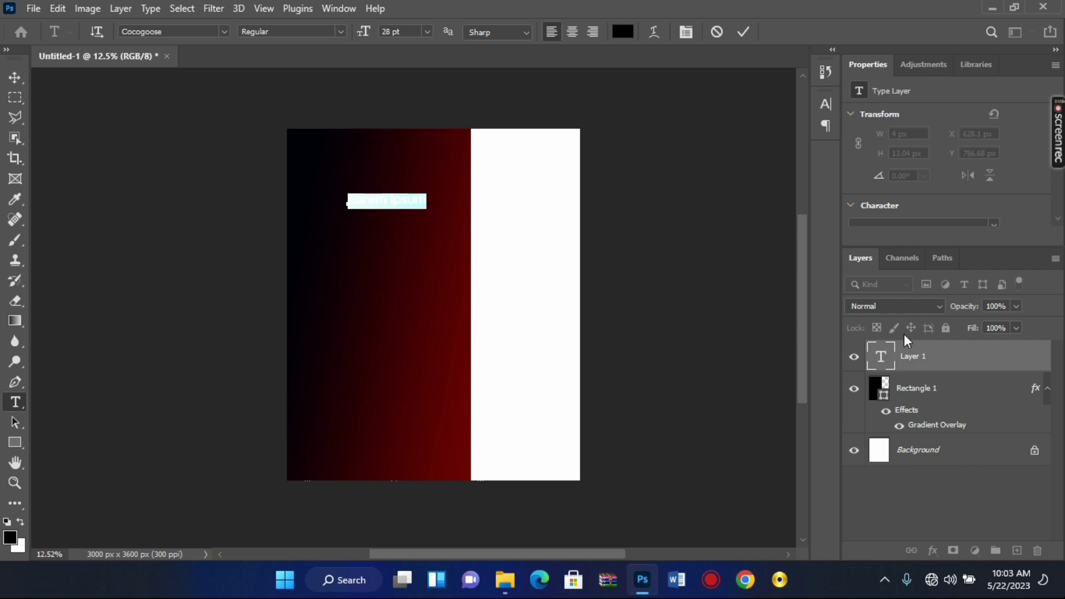
{"action": "key", "text": "BackSpace"}
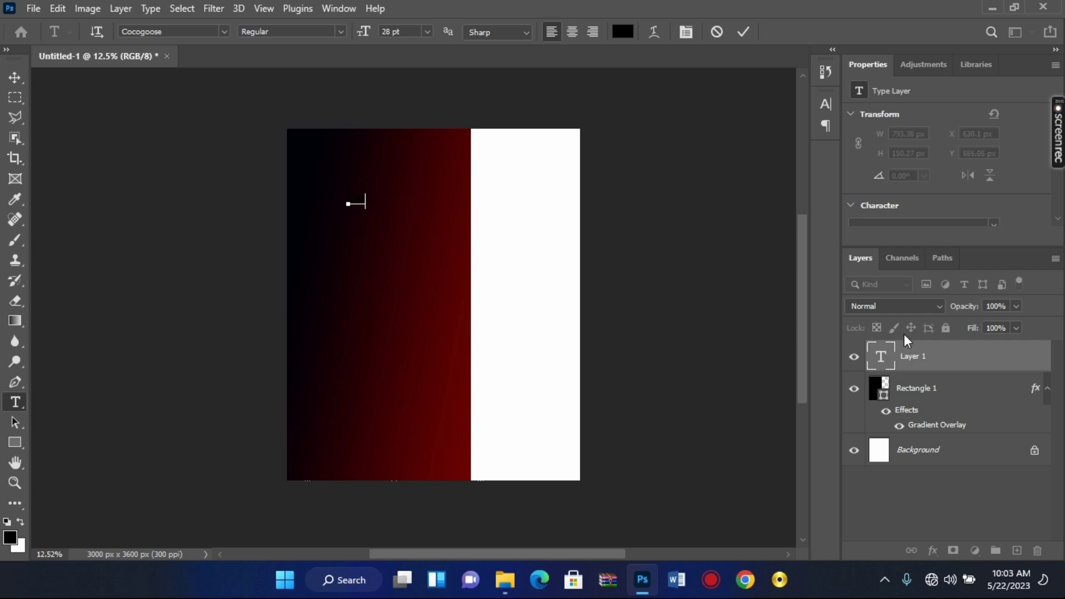
{"action": "type", "text": "M"}
{"action": "left_click", "coordinate": [381, 173]}
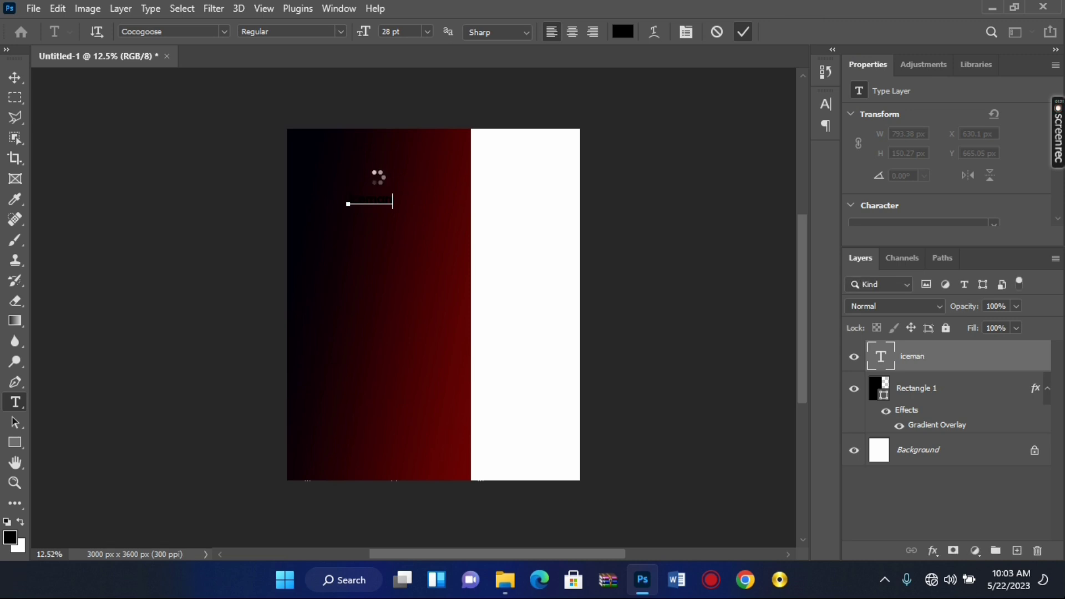
{"action": "scroll", "coordinate": [381, 174], "scroll_direction": "up", "scroll_amount": 1}
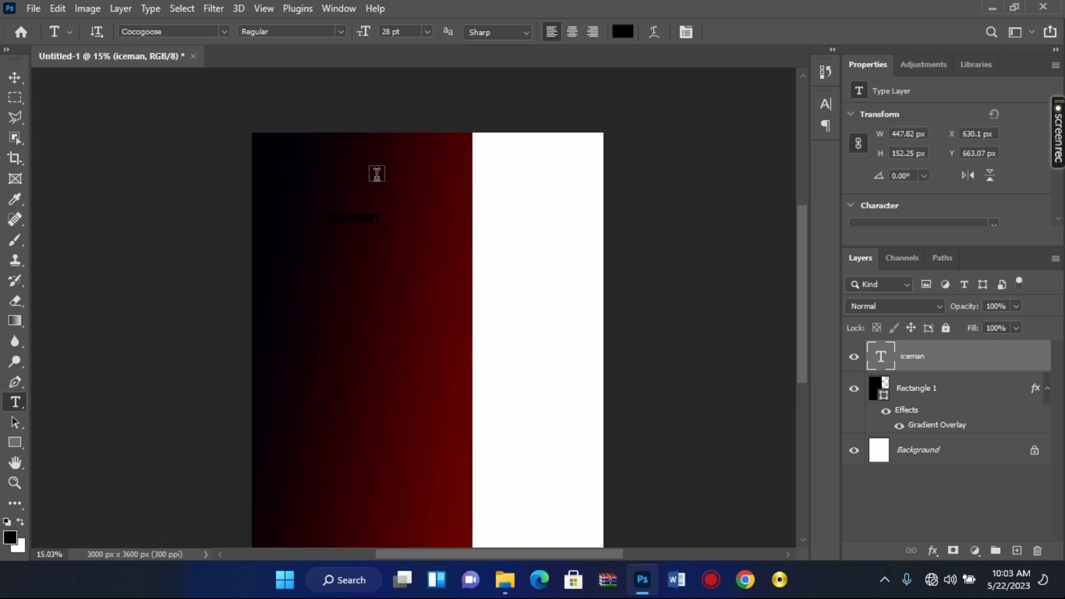
Delete the stray Lorem Ipsum placeholder text layer.
{"action": "left_click", "coordinate": [15, 77]}
{"action": "scroll", "coordinate": [284, 202], "scroll_direction": "down", "scroll_amount": 1}
{"action": "scroll", "coordinate": [333, 228], "scroll_direction": "up", "scroll_amount": 1}
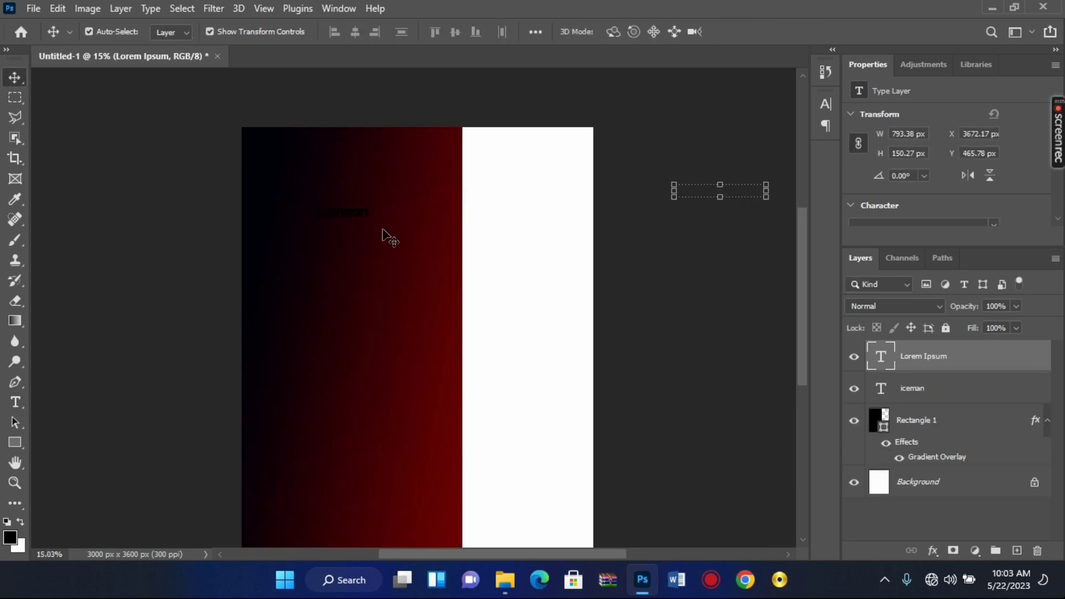
{"action": "key", "text": "Delete"}
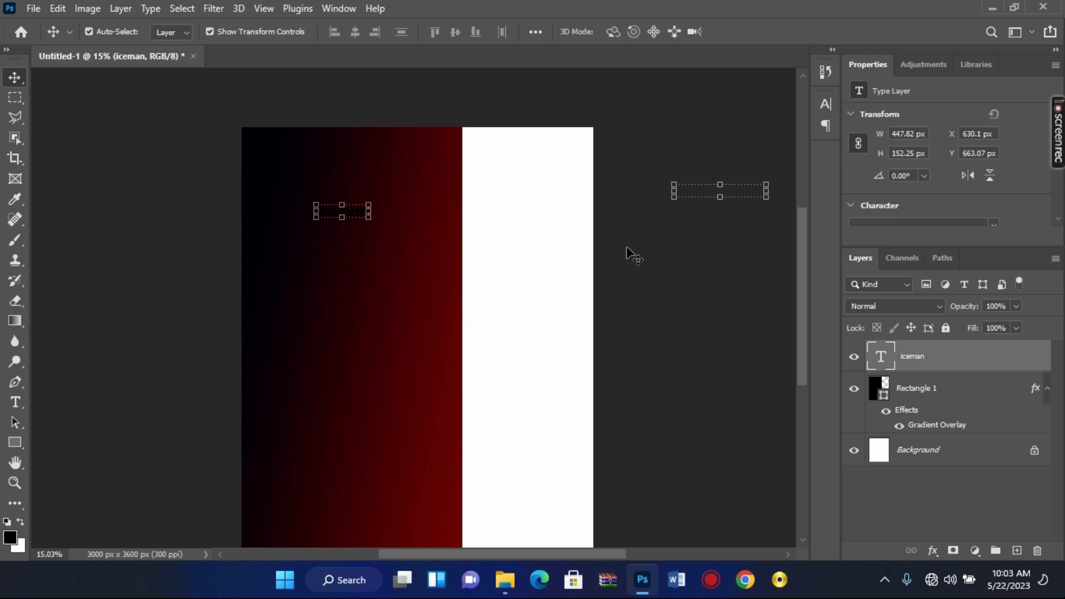
{"action": "scroll", "coordinate": [664, 266], "scroll_direction": "down", "scroll_amount": 1}
{"action": "scroll", "coordinate": [663, 265], "scroll_direction": "up", "scroll_amount": 2}
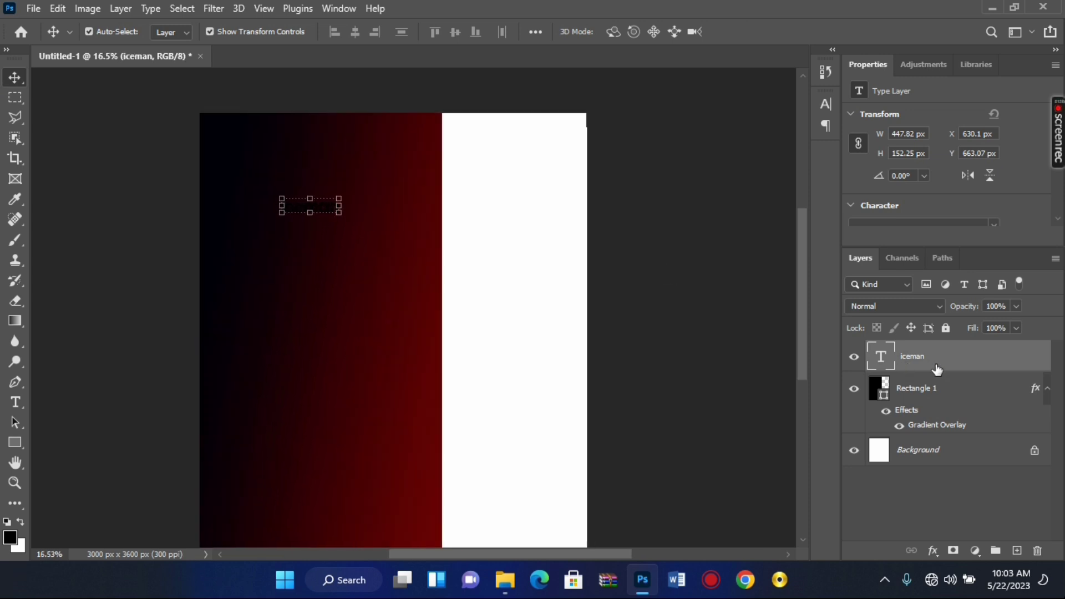
Set the iceman text colour to white via the Character panel.
{"action": "double_click", "coordinate": [885, 363]}
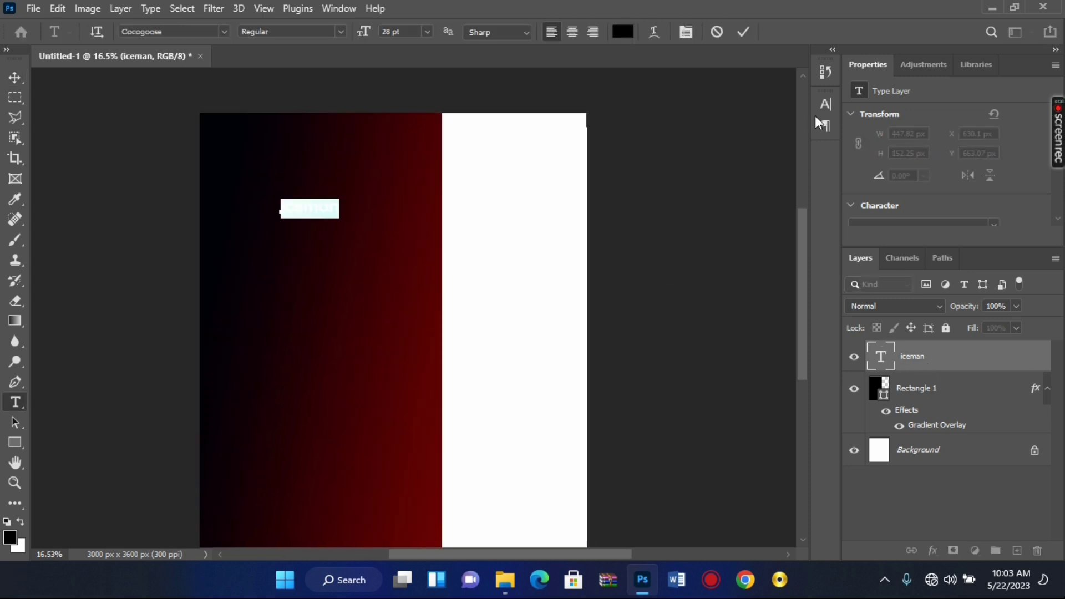
{"action": "left_click", "coordinate": [825, 105]}
{"action": "scroll", "coordinate": [695, 144], "scroll_direction": "up", "scroll_amount": 4}
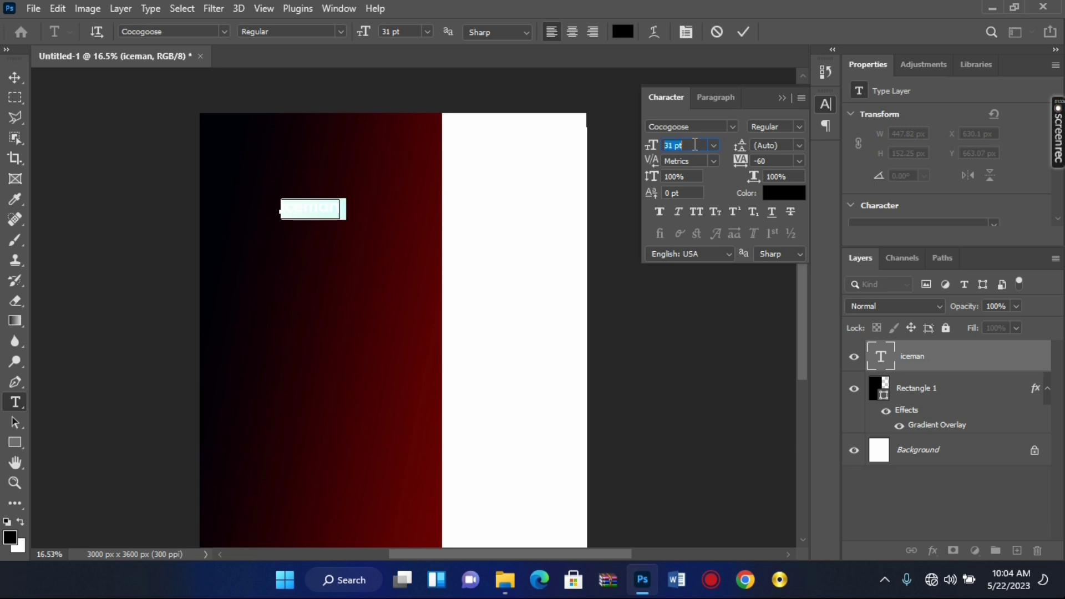
{"action": "scroll", "coordinate": [695, 145], "scroll_direction": "up", "scroll_amount": 2}
{"action": "scroll", "coordinate": [695, 145], "scroll_direction": "up", "scroll_amount": 3}
{"action": "scroll", "coordinate": [695, 144], "scroll_direction": "up", "scroll_amount": 2}
{"action": "scroll", "coordinate": [695, 145], "scroll_direction": "up", "scroll_amount": 4}
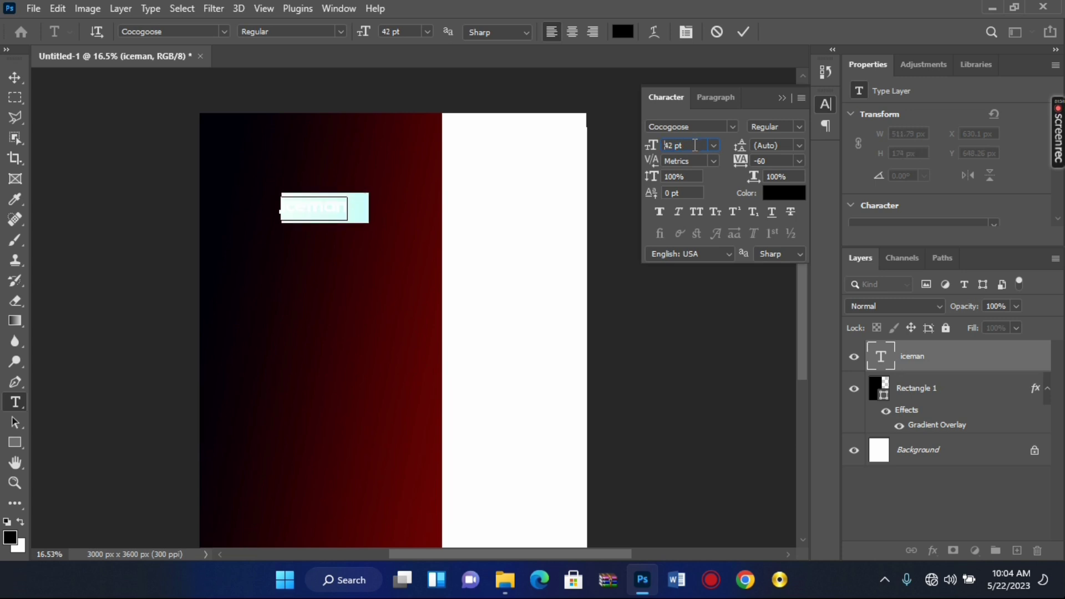
{"action": "scroll", "coordinate": [695, 144], "scroll_direction": "up", "scroll_amount": 3}
{"action": "left_click", "coordinate": [782, 194]}
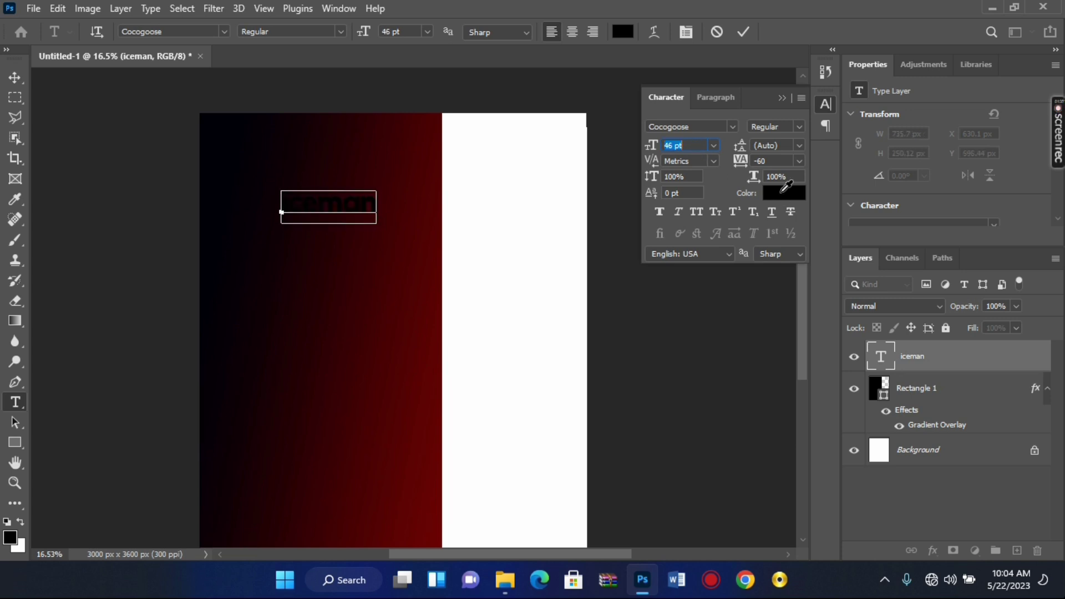
{"action": "left_click_drag", "start_coordinate": [621, 123], "coordinate": [571, 45]}
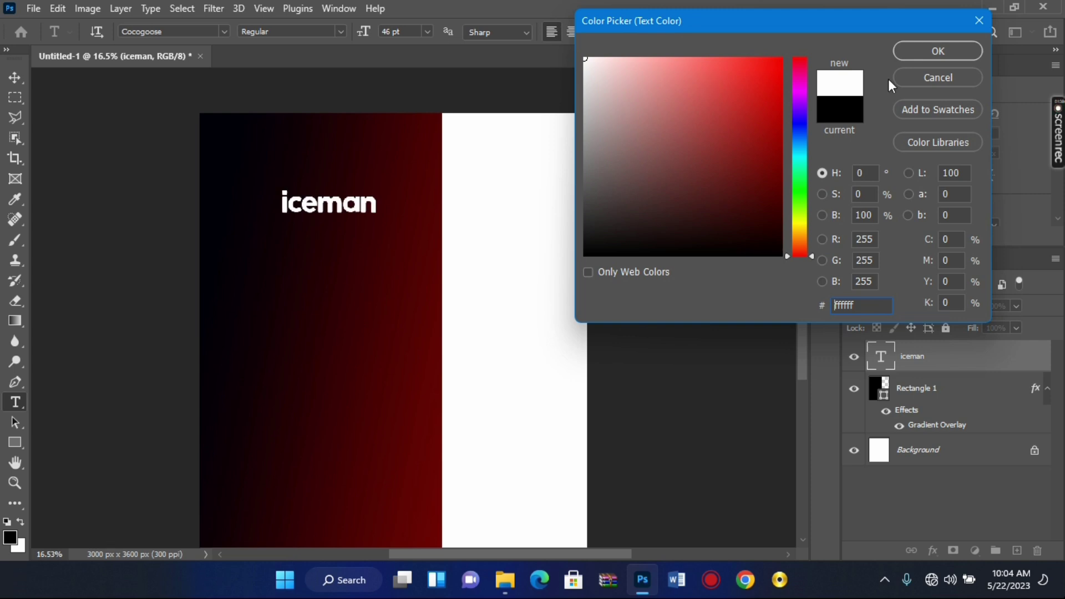
{"action": "left_click", "coordinate": [926, 56]}
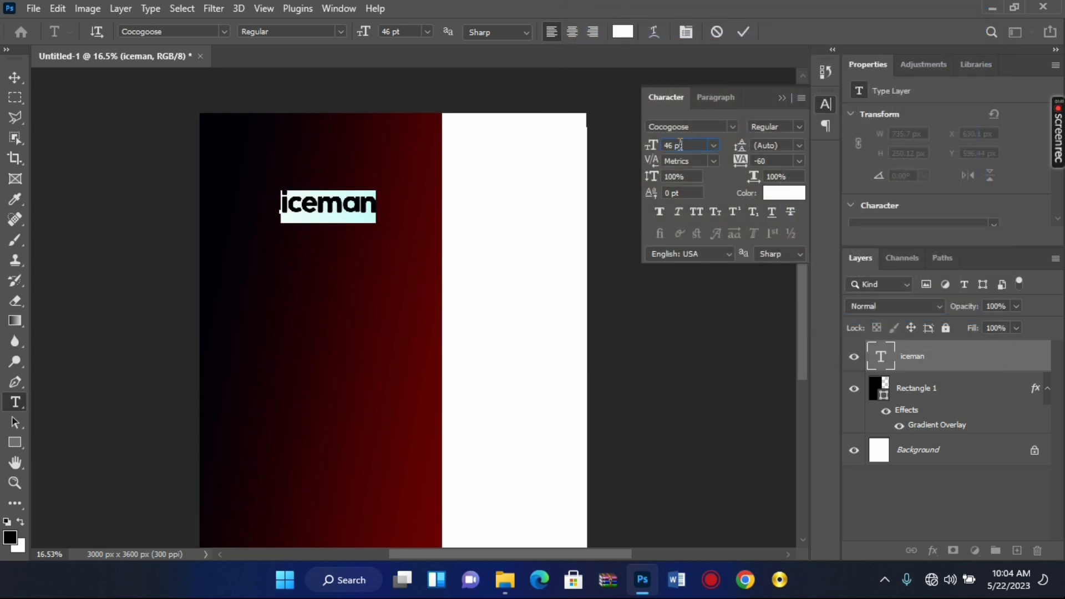
Enlarge the iceman title to 65 pt and commit the change.
{"action": "left_click", "coordinate": [686, 150]}
{"action": "scroll", "coordinate": [684, 151], "scroll_direction": "up", "scroll_amount": 2}
{"action": "scroll", "coordinate": [684, 150], "scroll_direction": "up", "scroll_amount": 3}
{"action": "scroll", "coordinate": [684, 150], "scroll_direction": "up", "scroll_amount": 3}
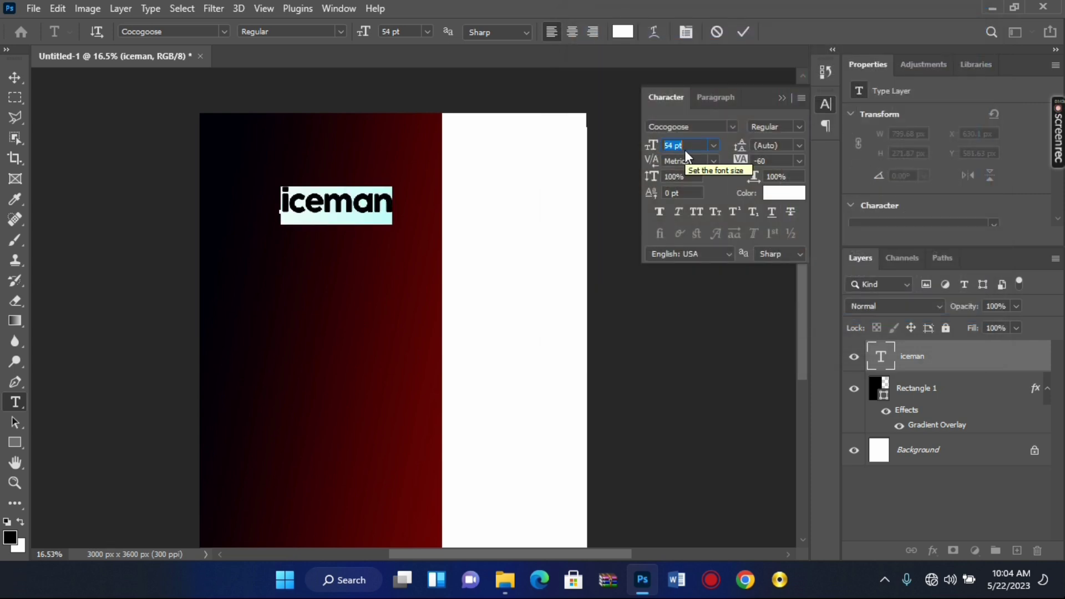
{"action": "scroll", "coordinate": [685, 150], "scroll_direction": "up", "scroll_amount": 3}
{"action": "scroll", "coordinate": [686, 150], "scroll_direction": "up", "scroll_amount": 1}
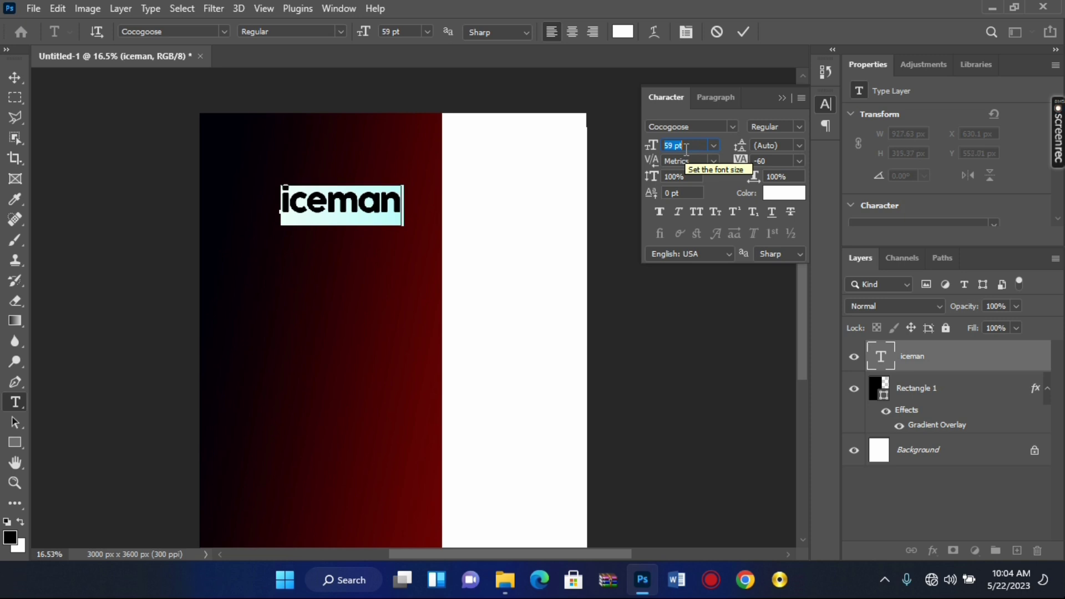
{"action": "scroll", "coordinate": [686, 150], "scroll_direction": "up", "scroll_amount": 1}
{"action": "scroll", "coordinate": [686, 150], "scroll_direction": "up", "scroll_amount": 2}
{"action": "scroll", "coordinate": [686, 150], "scroll_direction": "up", "scroll_amount": 1}
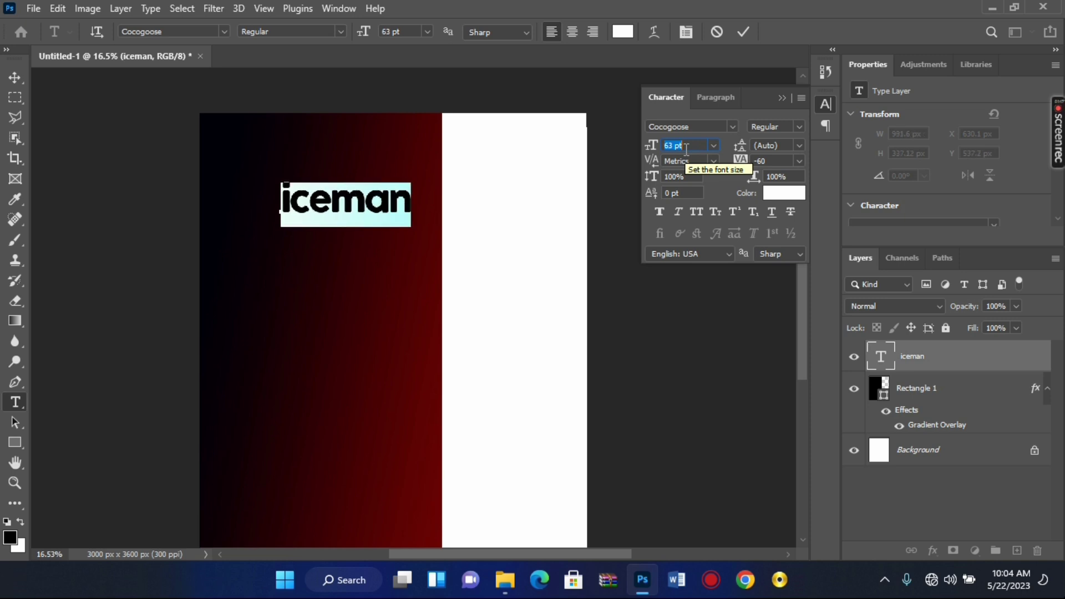
{"action": "scroll", "coordinate": [686, 150], "scroll_direction": "up", "scroll_amount": 1}
{"action": "scroll", "coordinate": [687, 150], "scroll_direction": "up", "scroll_amount": 1}
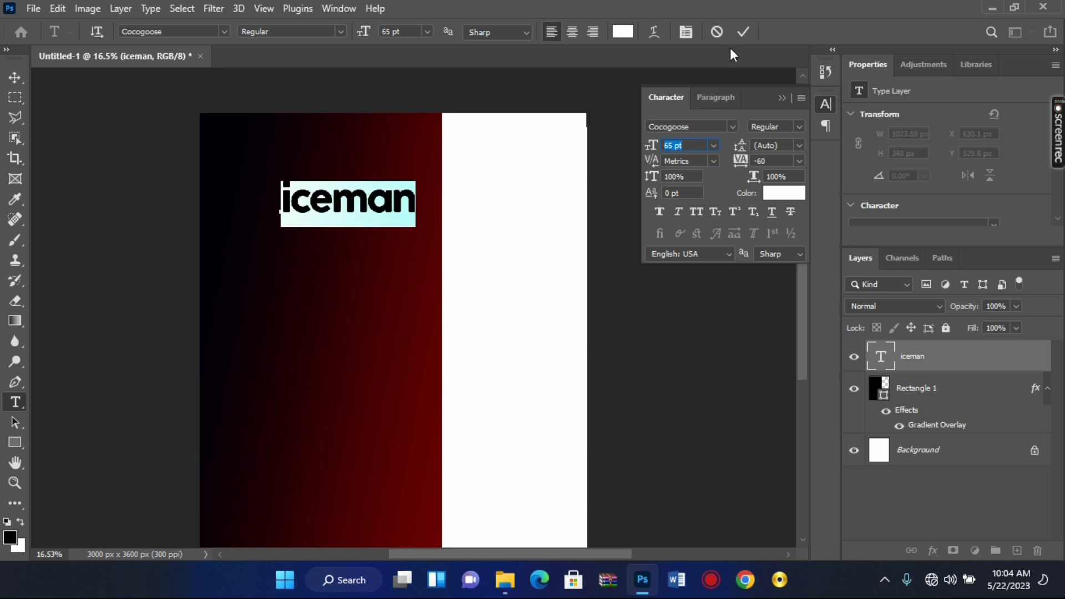
{"action": "left_click", "coordinate": [743, 32]}
{"action": "left_click", "coordinate": [824, 104]}
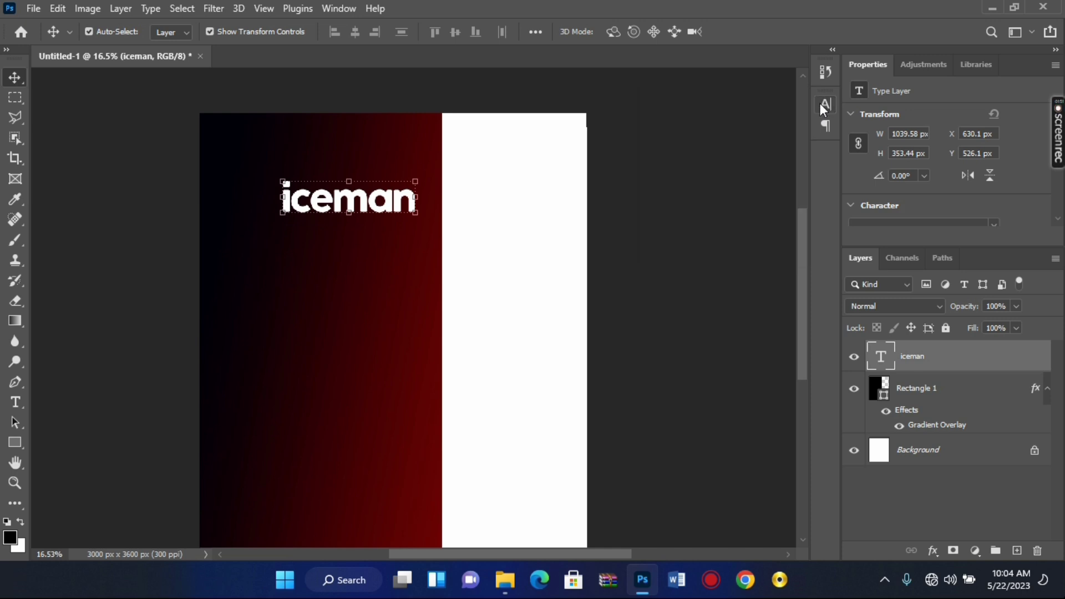
{"action": "scroll", "coordinate": [432, 204], "scroll_direction": "down", "scroll_amount": 2, "text": "alt"}
Move the iceman title up-left and duplicate it as an 'iceman copy' layer.
{"action": "left_click_drag", "start_coordinate": [406, 204], "coordinate": [380, 171]}
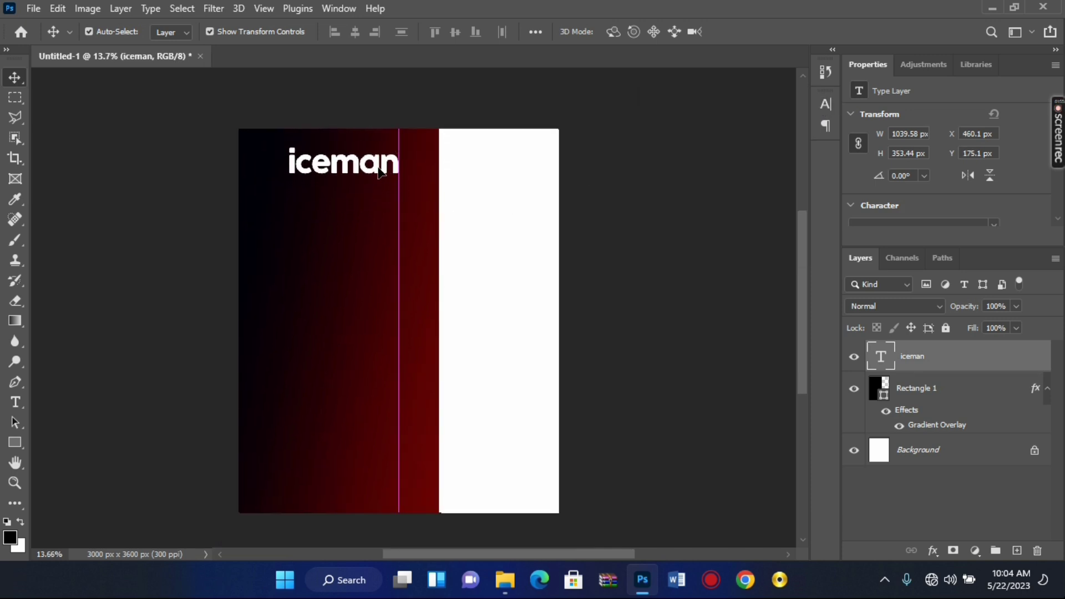
{"action": "scroll", "coordinate": [380, 171], "scroll_direction": "up", "scroll_amount": 1, "text": "alt"}
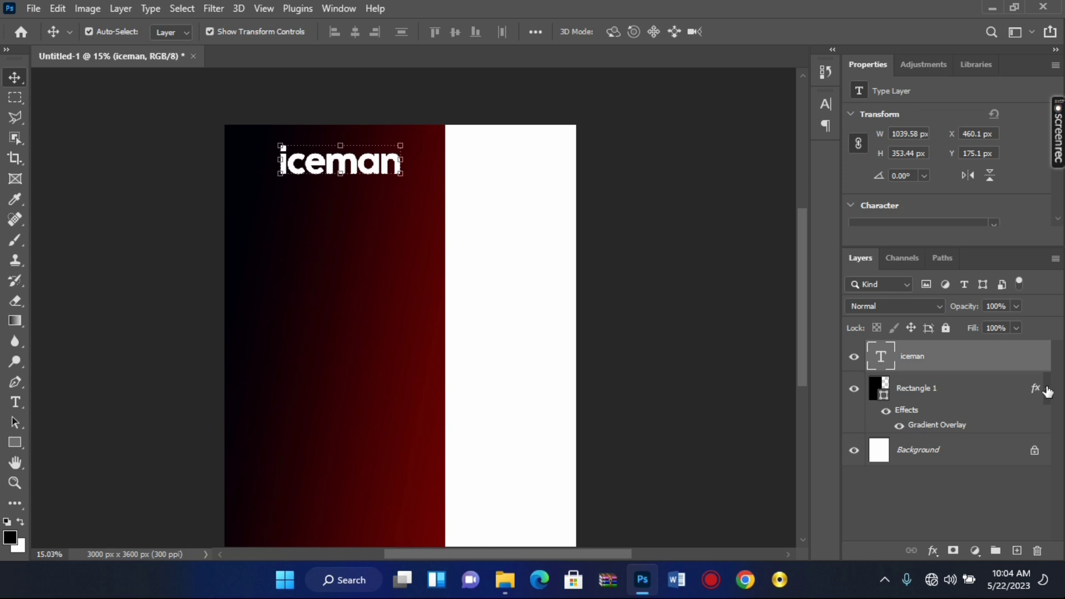
{"action": "left_click", "coordinate": [1048, 389]}
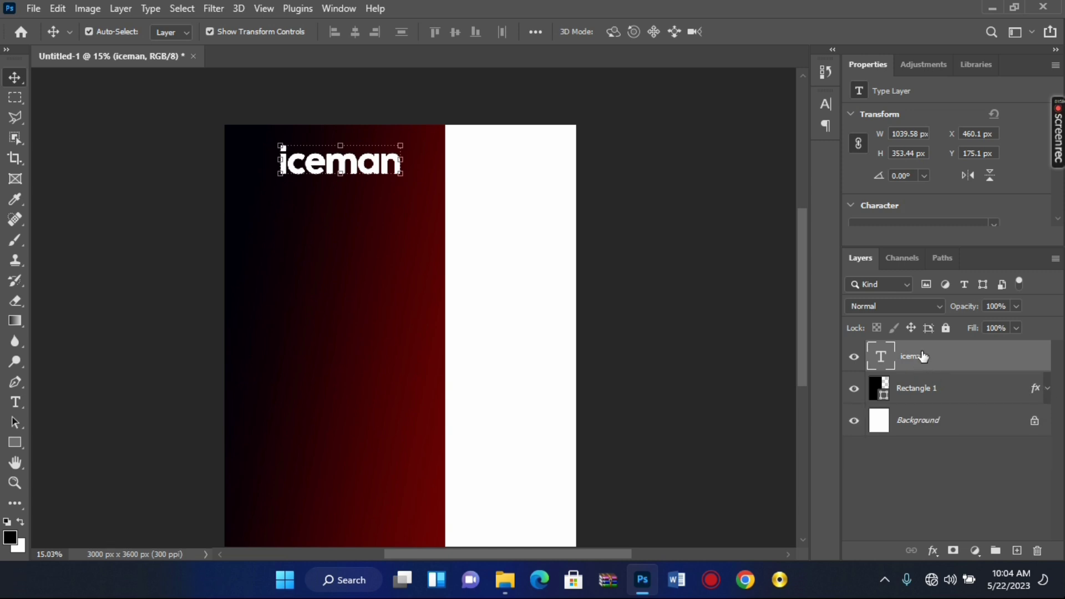
{"action": "key", "text": "ctrl+j"}
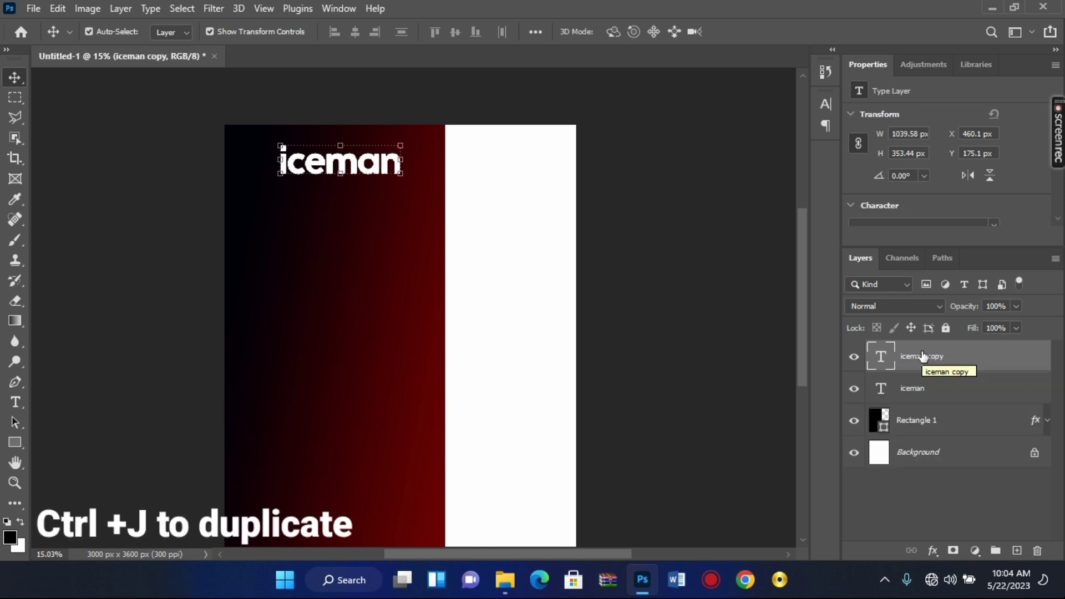
Move the copy below the title and change its text to 'Stylish'.
{"action": "left_click_drag", "start_coordinate": [371, 163], "coordinate": [372, 195]}
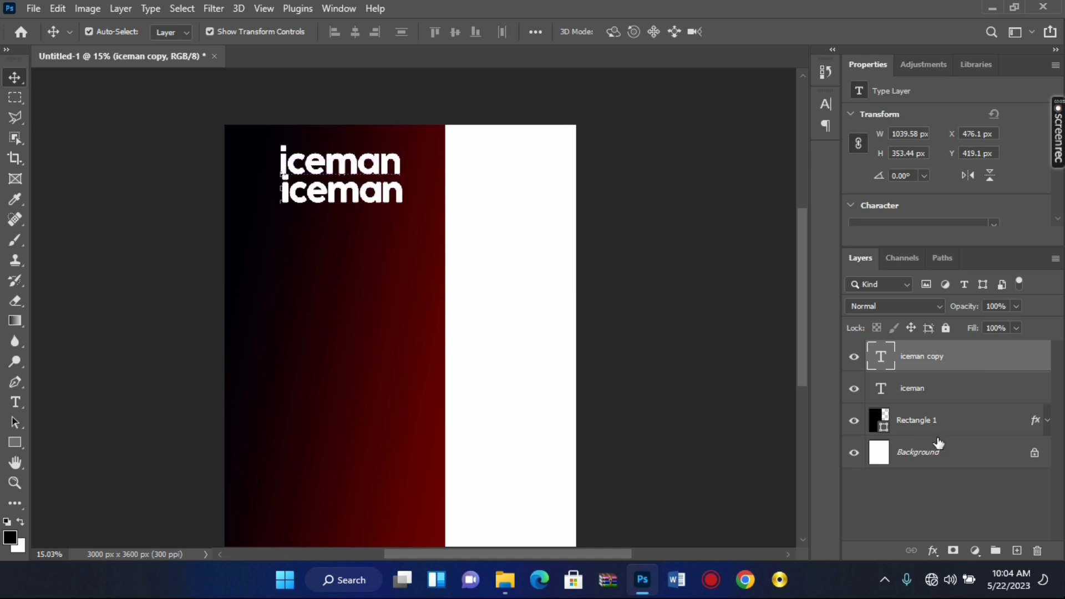
{"action": "double_click", "coordinate": [885, 356]}
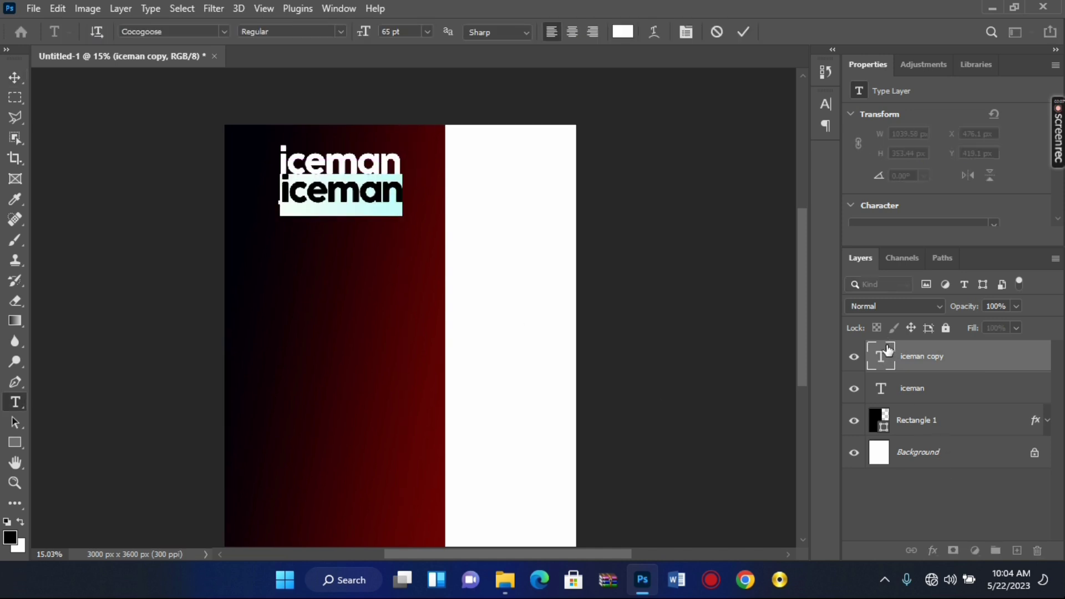
{"action": "type", "text": "St"}
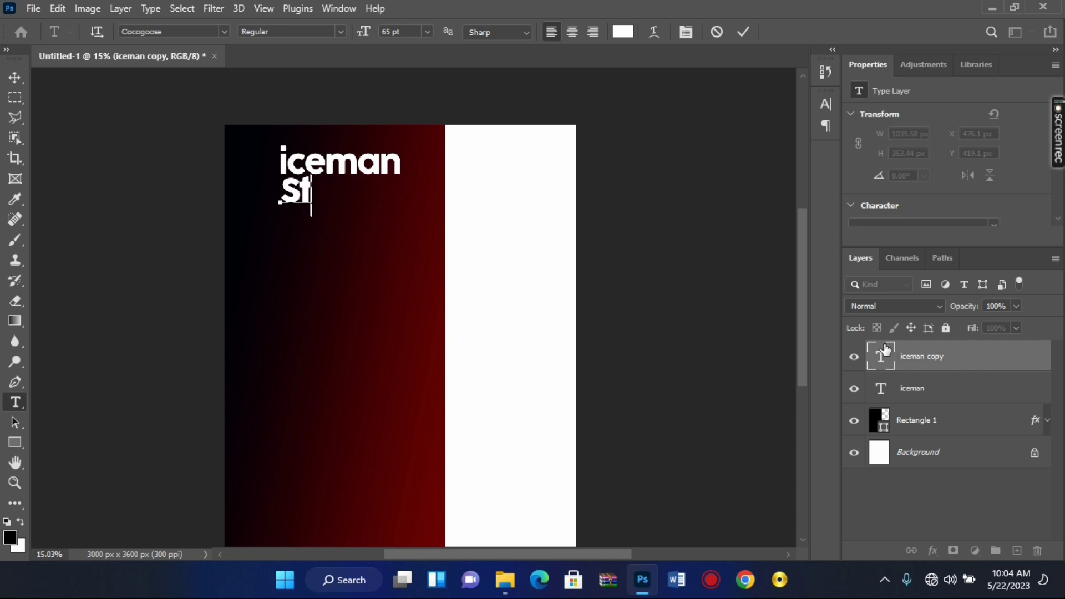
{"action": "type", "text": "ylis"}
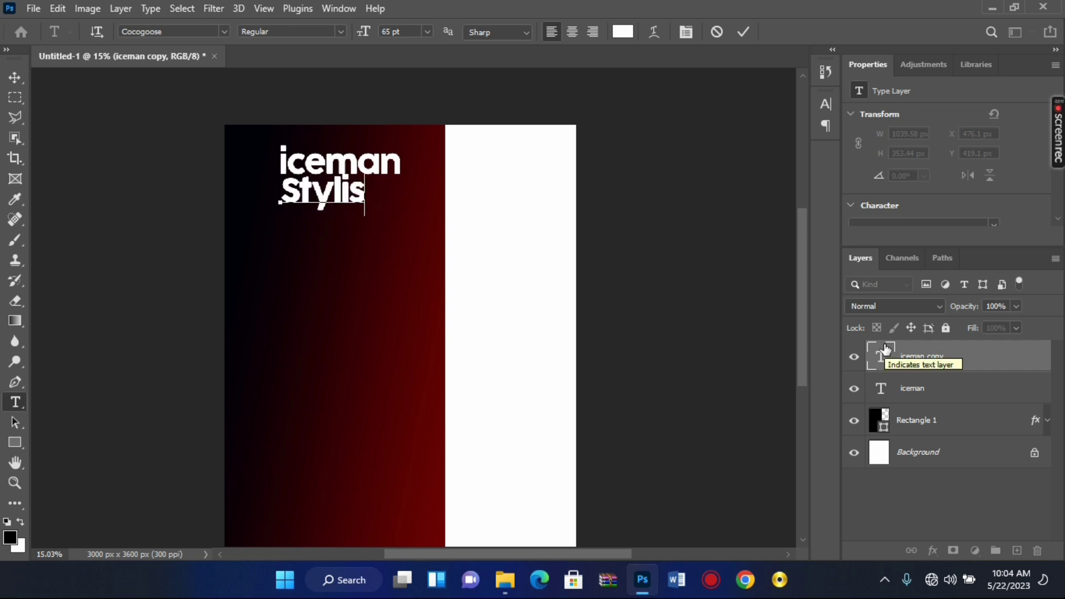
{"action": "type", "text": "h"}
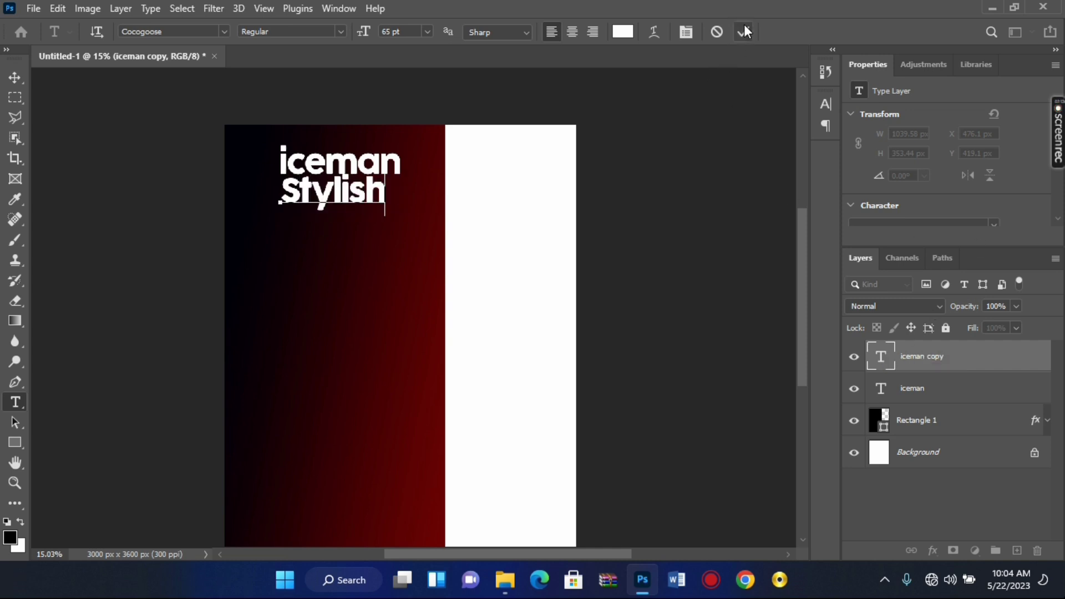
{"action": "left_click", "coordinate": [745, 29]}
{"action": "key", "text": "v"}
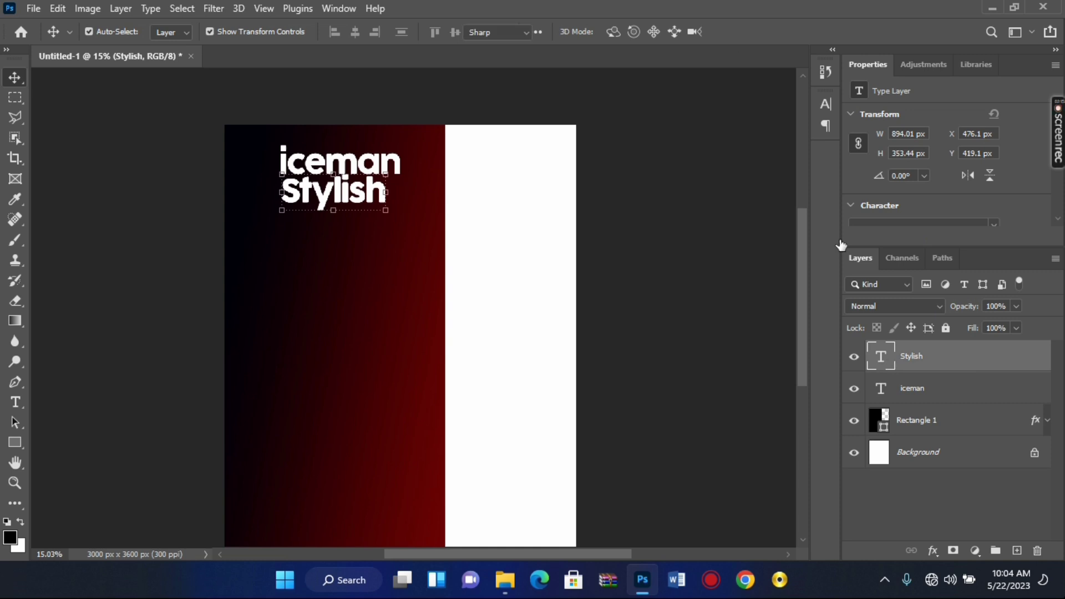
{"action": "key", "text": "t"}
{"action": "key", "text": "Return"}
Set the Stylish text to the Autography font at 50 pt.
{"action": "left_click", "coordinate": [826, 103]}
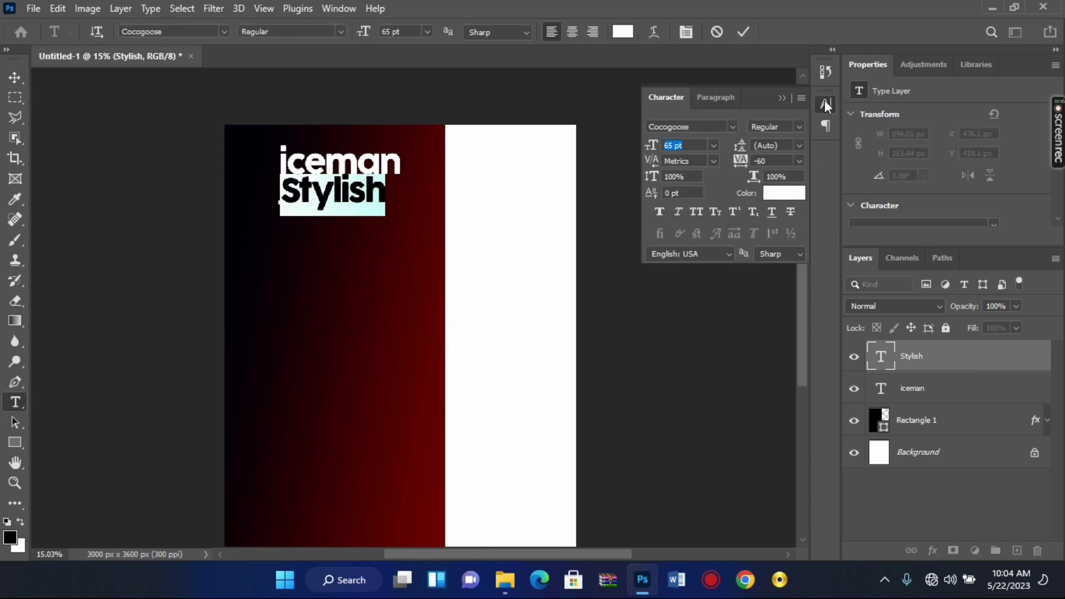
{"action": "left_click", "coordinate": [733, 128]}
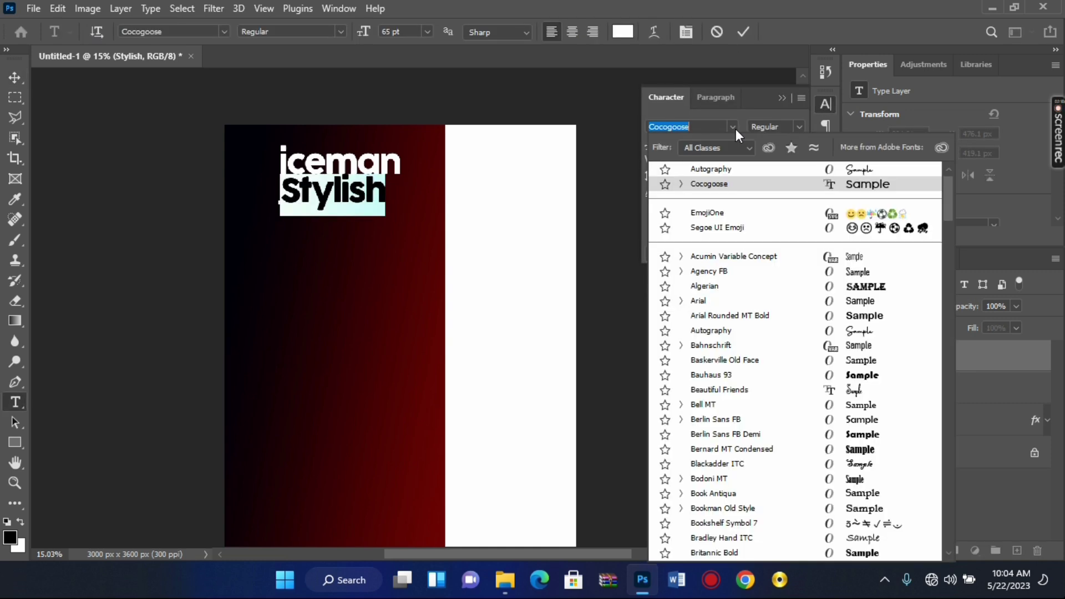
{"action": "left_click", "coordinate": [741, 169]}
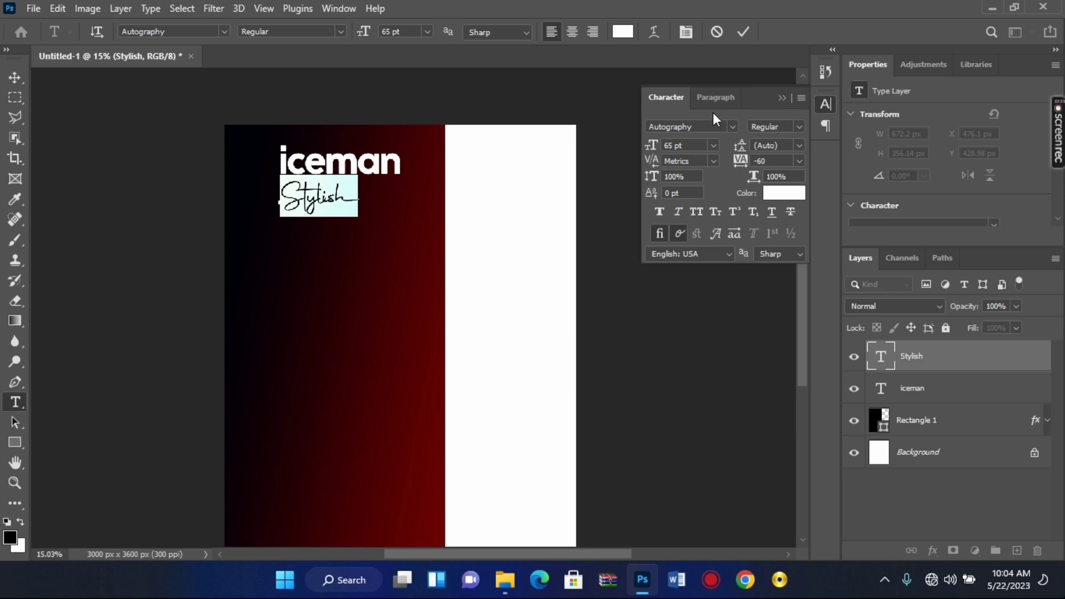
{"action": "left_click", "coordinate": [697, 145]}
{"action": "scroll", "coordinate": [681, 145], "scroll_direction": "down", "scroll_amount": 4}
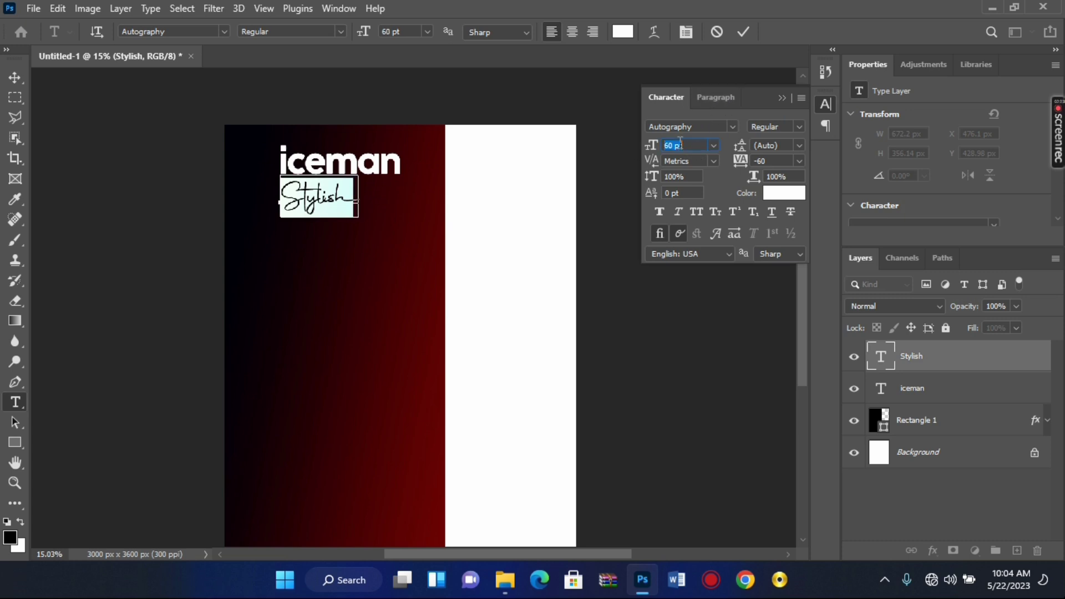
{"action": "scroll", "coordinate": [681, 145], "scroll_direction": "down", "scroll_amount": 3}
{"action": "scroll", "coordinate": [681, 145], "scroll_direction": "down", "scroll_amount": 4}
{"action": "scroll", "coordinate": [680, 145], "scroll_direction": "down", "scroll_amount": 1}
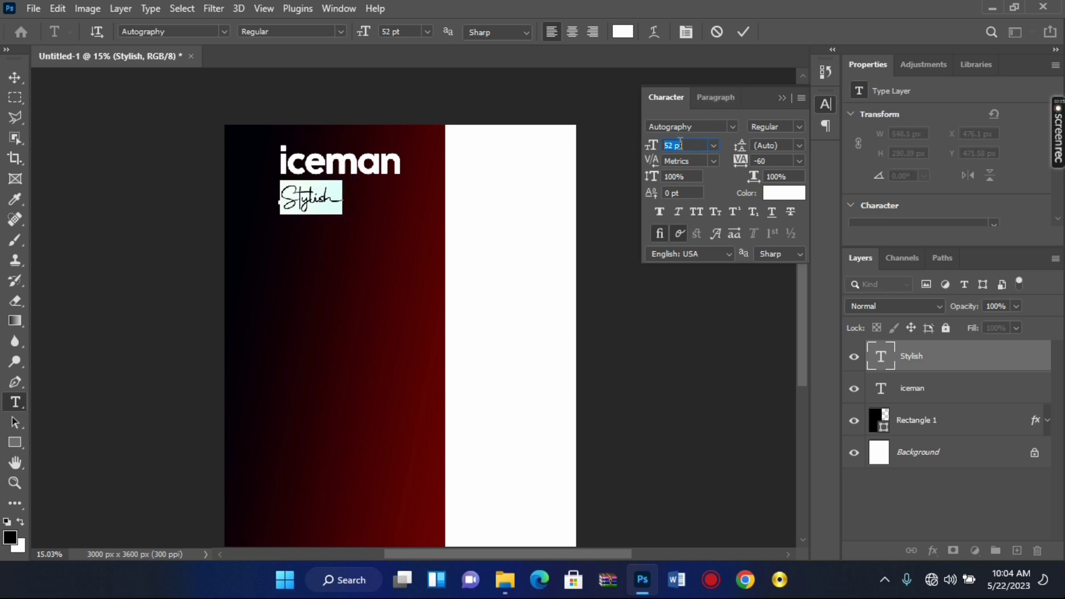
{"action": "scroll", "coordinate": [680, 145], "scroll_direction": "down", "scroll_amount": 1}
{"action": "scroll", "coordinate": [681, 145], "scroll_direction": "down", "scroll_amount": 1}
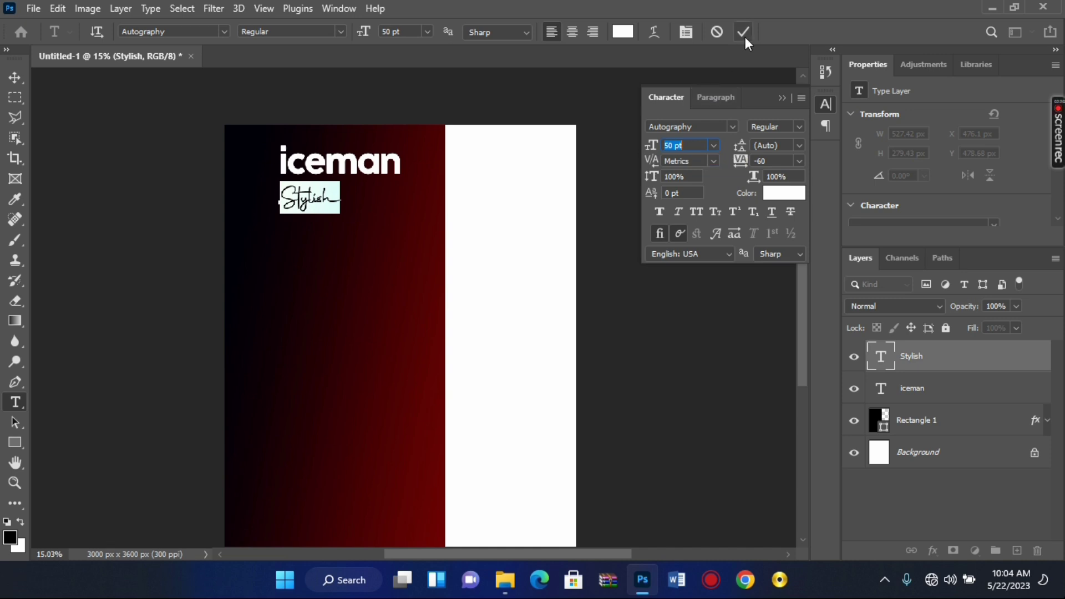
{"action": "key", "text": "ctrl+Return"}
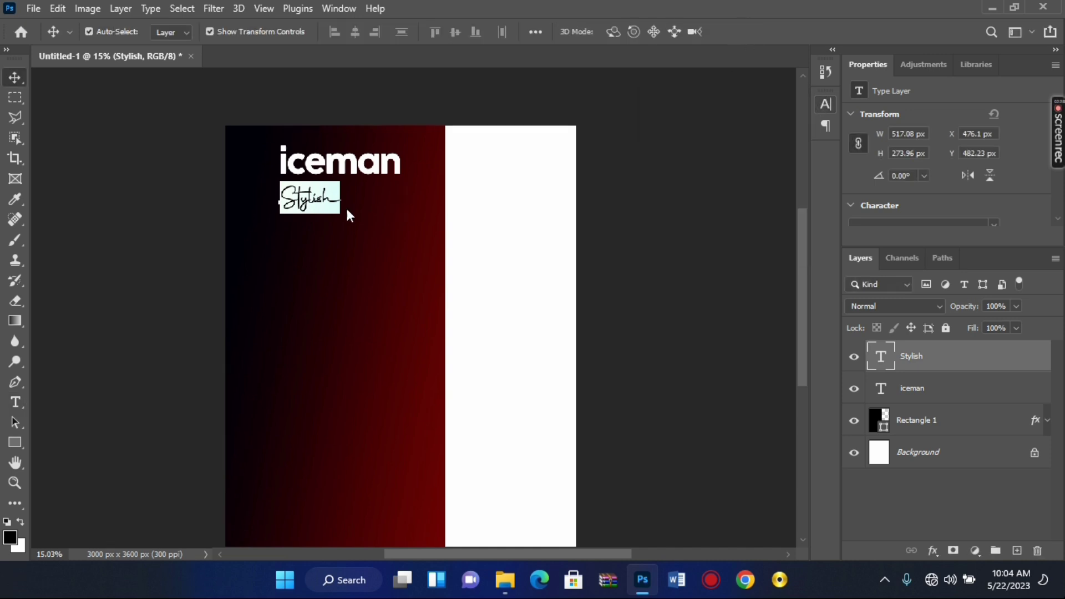
Position Stylish just under the iceman title and deselect all layers.
{"action": "scroll", "coordinate": [333, 204], "scroll_direction": "up", "scroll_amount": 1}
{"action": "scroll", "coordinate": [321, 203], "scroll_direction": "up", "scroll_amount": 2}
{"action": "left_click_drag", "start_coordinate": [321, 200], "coordinate": [355, 197]}
{"action": "scroll", "coordinate": [433, 221], "scroll_direction": "down", "scroll_amount": 2}
{"action": "left_click", "coordinate": [453, 344]}
{"action": "scroll", "coordinate": [453, 344], "scroll_direction": "up", "scroll_amount": 1}
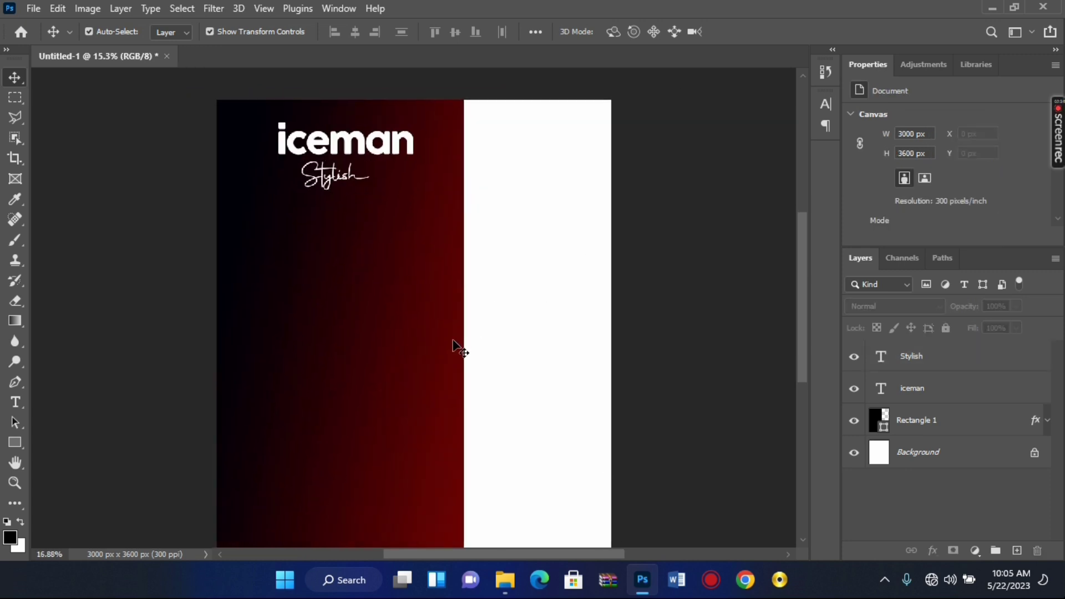
{"action": "scroll", "coordinate": [453, 340], "scroll_direction": "down", "scroll_amount": 1}
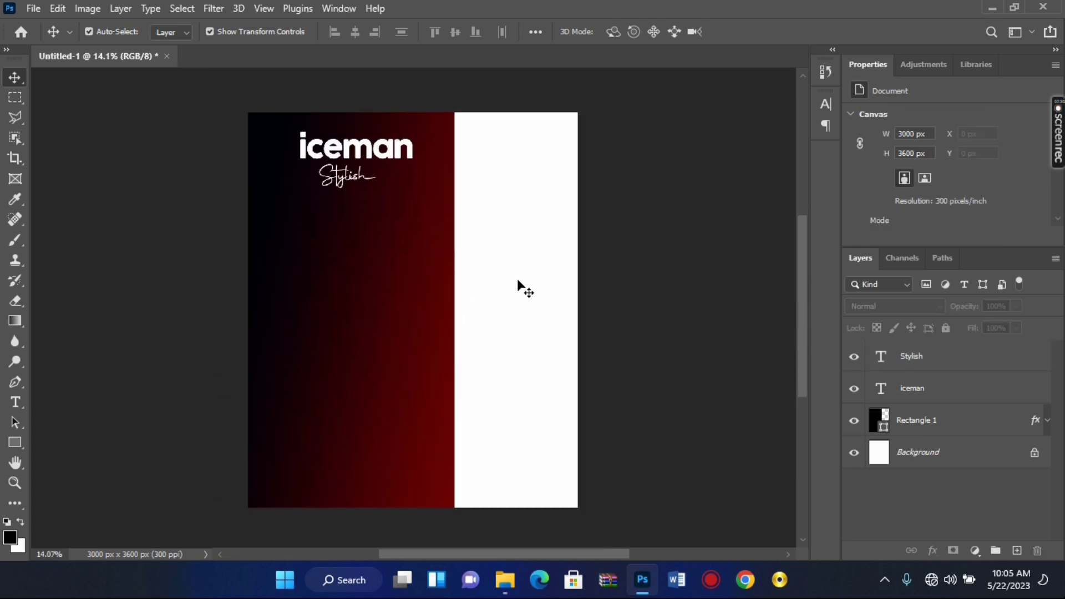
Draw a black rectangle and position it just below the Stylish title.
{"action": "left_click", "coordinate": [13, 443]}
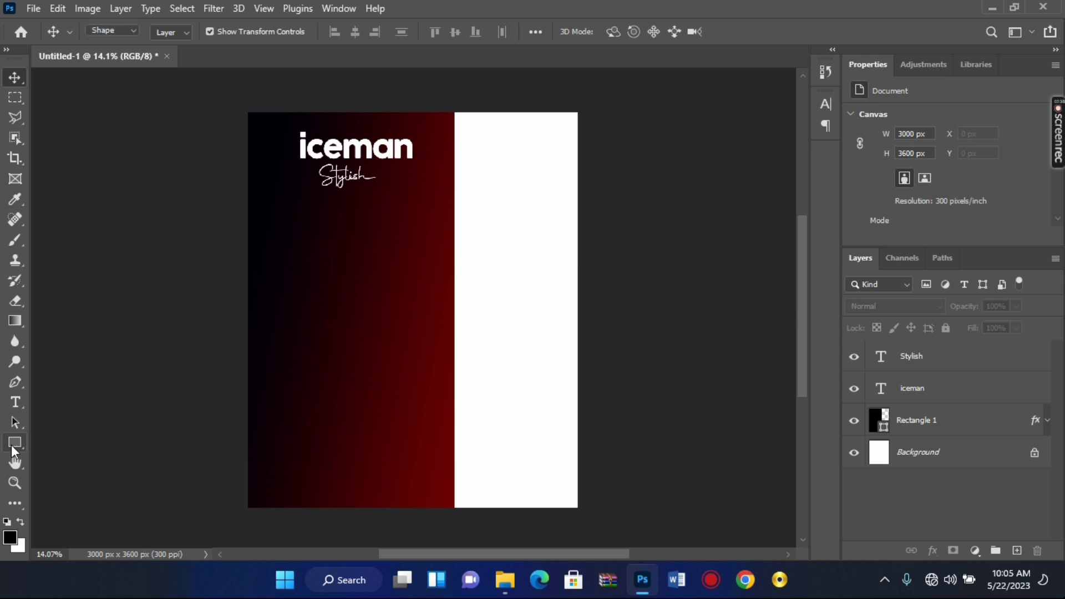
{"action": "left_click_drag", "start_coordinate": [284, 246], "coordinate": [423, 395]}
{"action": "left_click", "coordinate": [15, 77]}
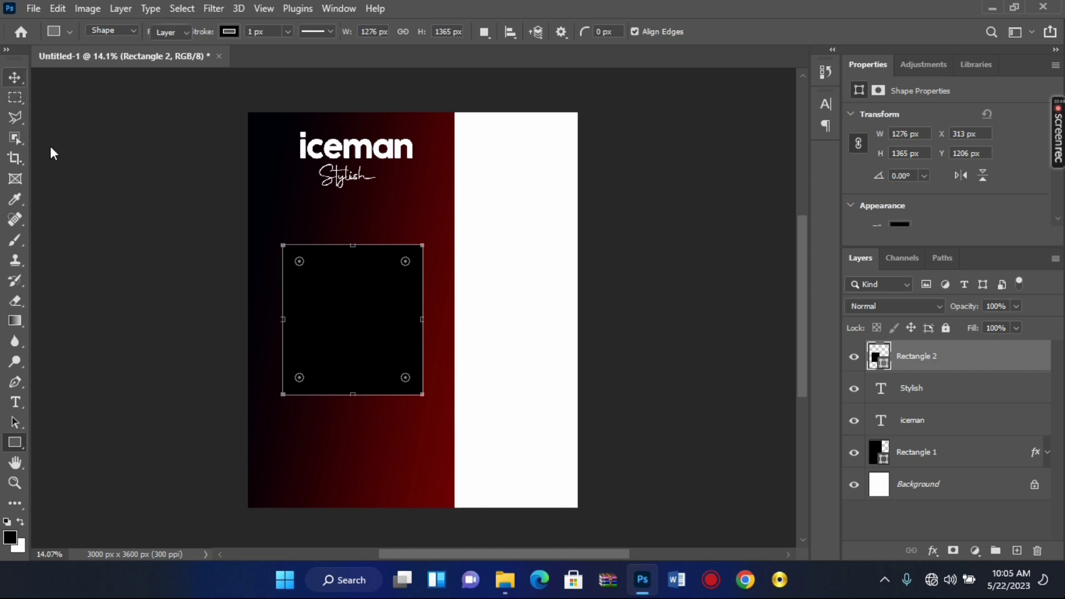
{"action": "left_click_drag", "start_coordinate": [387, 345], "coordinate": [371, 316]}
{"action": "scroll", "coordinate": [266, 304], "scroll_direction": "up", "scroll_amount": 1}
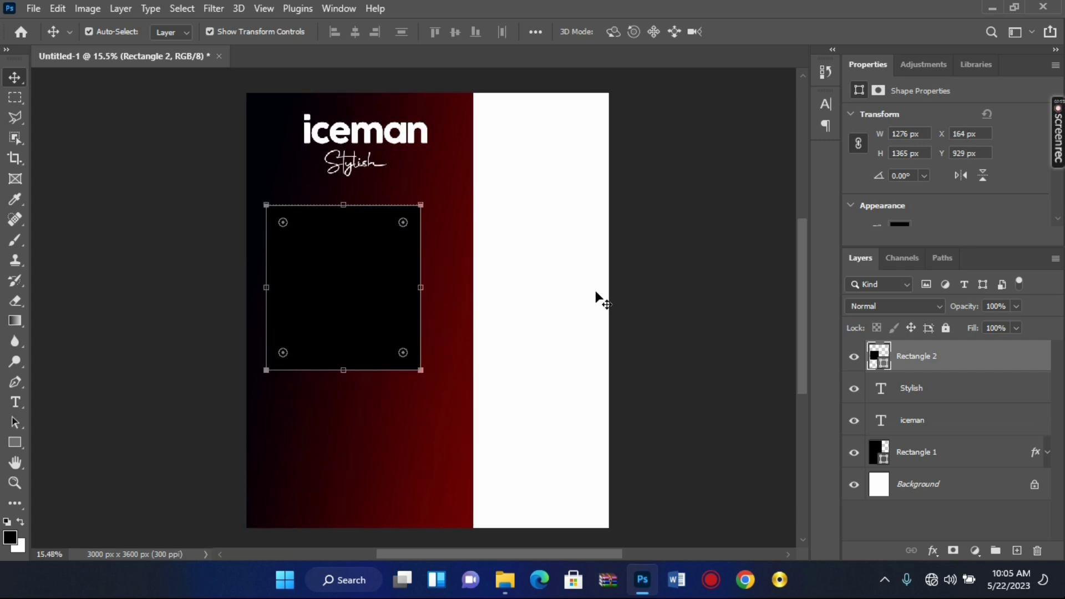
{"action": "left_click", "coordinate": [684, 269]}
{"action": "left_click_drag", "start_coordinate": [374, 289], "coordinate": [378, 282]}
{"action": "key", "text": "Up"}
{"action": "key", "text": "Up"}
{"action": "key", "text": "Up"}
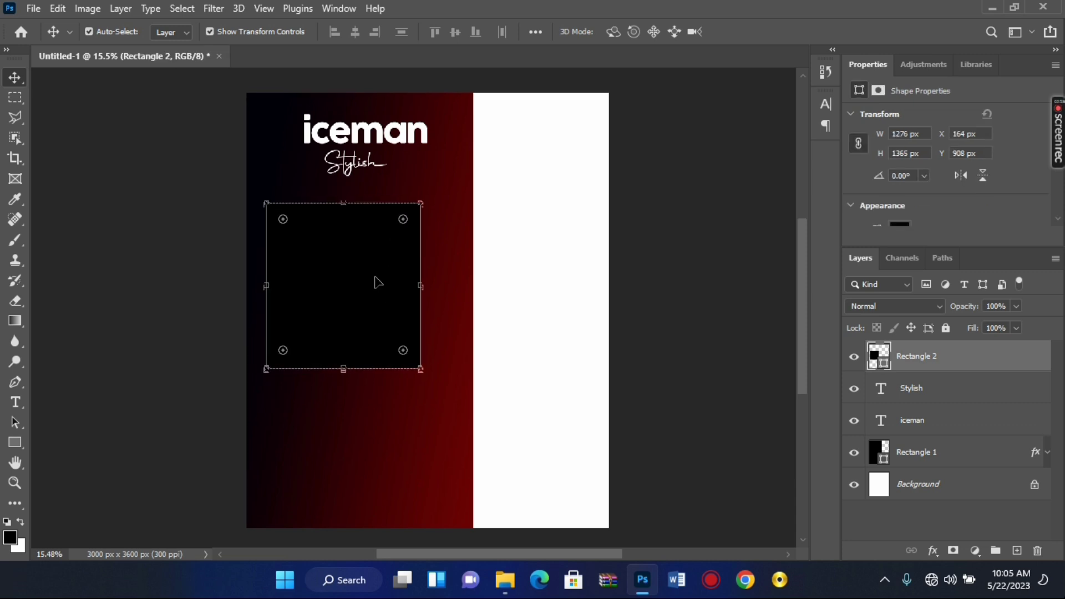
{"action": "key", "text": "Up"}
{"action": "key", "text": "Up"}
{"action": "key", "text": "Up"}
{"action": "key", "text": "Up"}
{"action": "key", "text": "Up"}
{"action": "key", "text": "Up"}
{"action": "key", "text": "Up"}
{"action": "key", "text": "Up"}
{"action": "key", "text": "Up"}
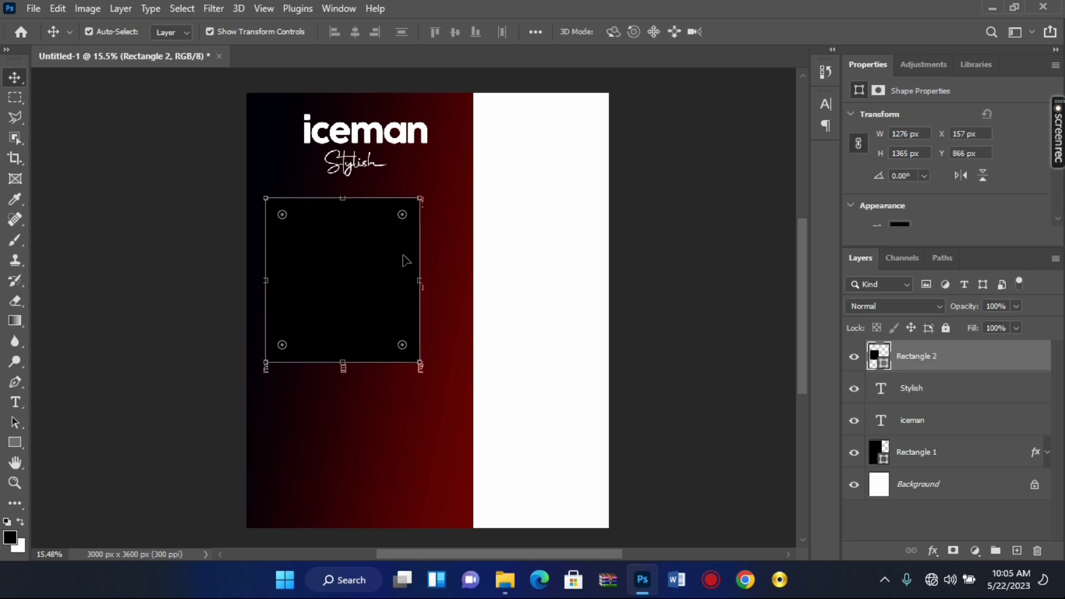
{"action": "key", "text": "Up"}
{"action": "key", "text": "Up"}
{"action": "key", "text": "Up"}
{"action": "key", "text": "Up"}
{"action": "key", "text": "Up"}
{"action": "key", "text": "Up"}
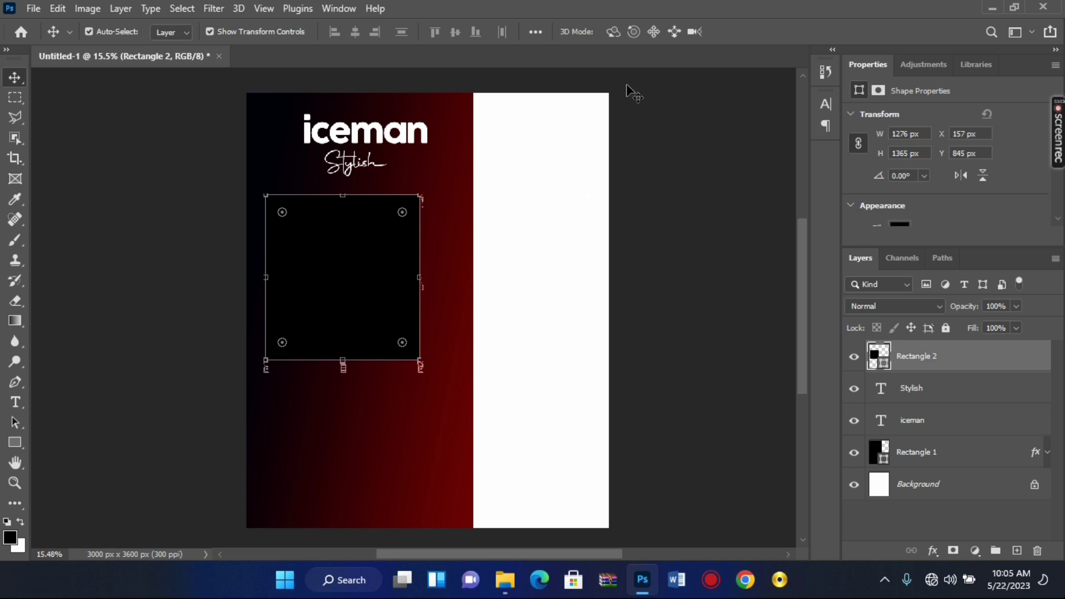
{"action": "left_click", "coordinate": [733, 201]}
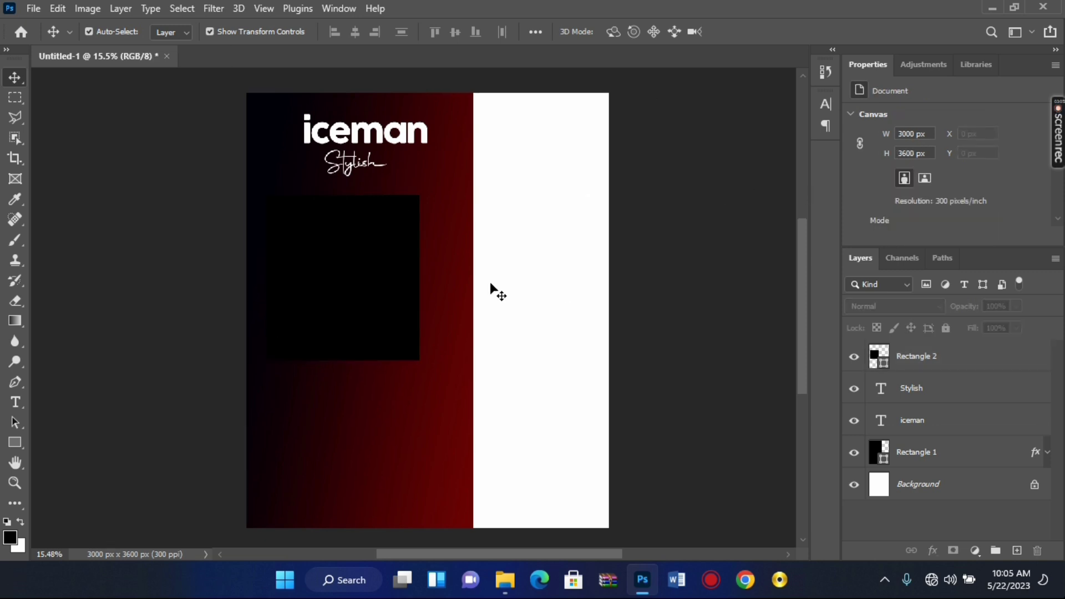
{"action": "left_click", "coordinate": [346, 278]}
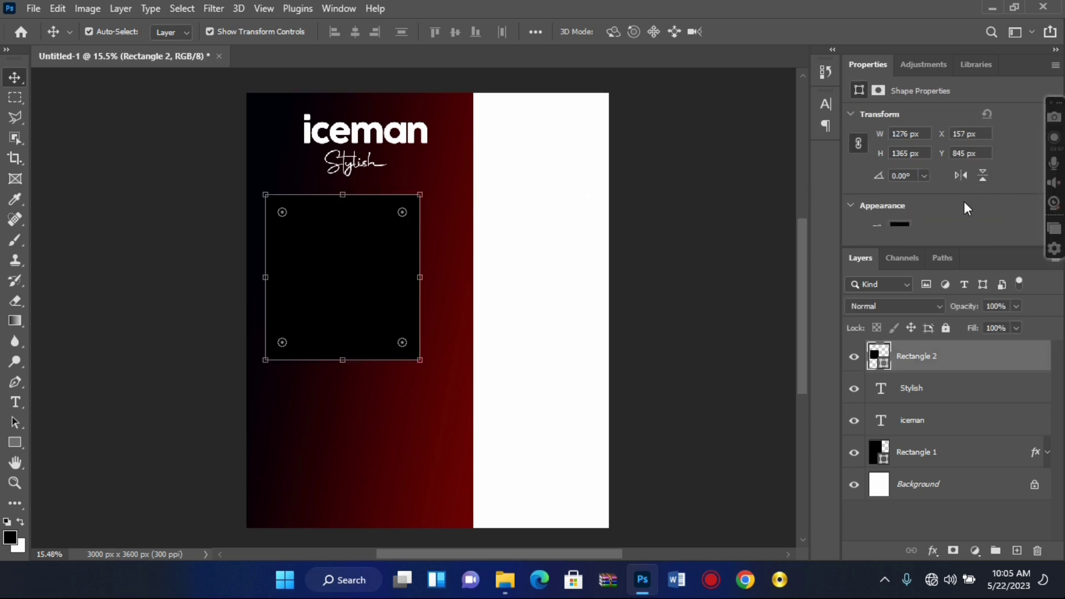
Set the rectangle's corner radii to 100 px in Properties.
{"action": "scroll", "coordinate": [943, 195], "scroll_direction": "down", "scroll_amount": 1}
{"action": "scroll", "coordinate": [943, 194], "scroll_direction": "down", "scroll_amount": 1}
{"action": "scroll", "coordinate": [942, 194], "scroll_direction": "down", "scroll_amount": 1}
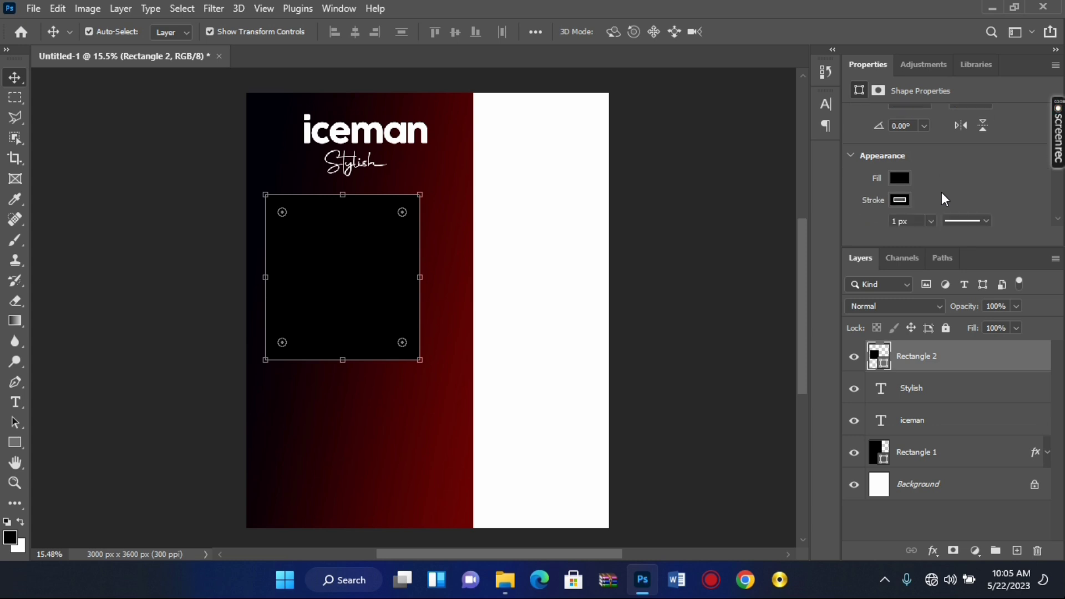
{"action": "scroll", "coordinate": [942, 195], "scroll_direction": "down", "scroll_amount": 1}
{"action": "scroll", "coordinate": [942, 194], "scroll_direction": "down", "scroll_amount": 1}
{"action": "scroll", "coordinate": [941, 193], "scroll_direction": "down", "scroll_amount": 1}
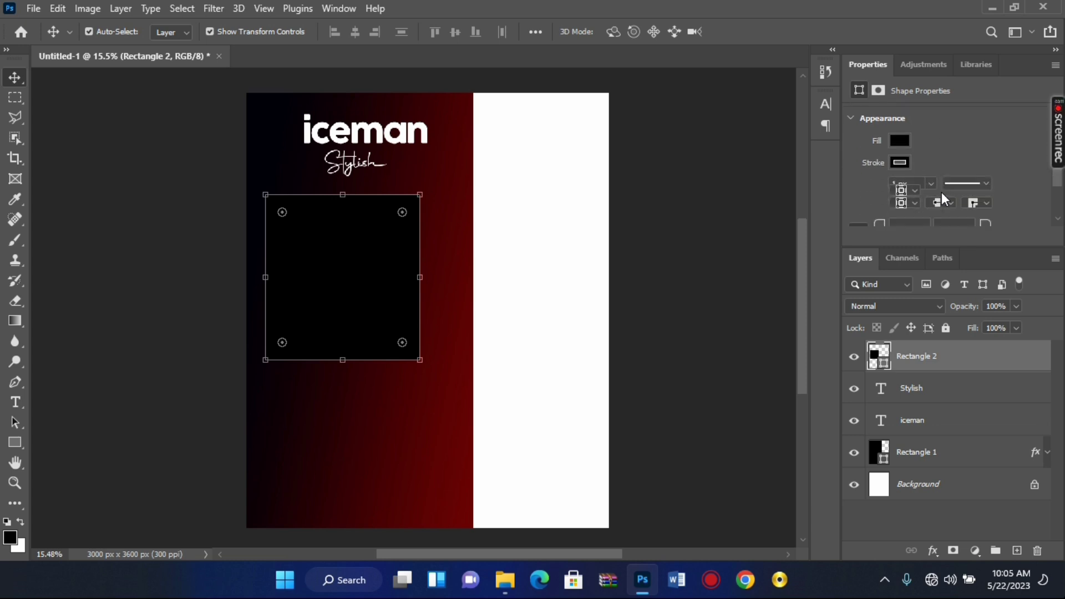
{"action": "scroll", "coordinate": [942, 192], "scroll_direction": "down", "scroll_amount": 1}
{"action": "scroll", "coordinate": [1027, 197], "scroll_direction": "down", "scroll_amount": 1}
{"action": "scroll", "coordinate": [1027, 198], "scroll_direction": "down", "scroll_amount": 1}
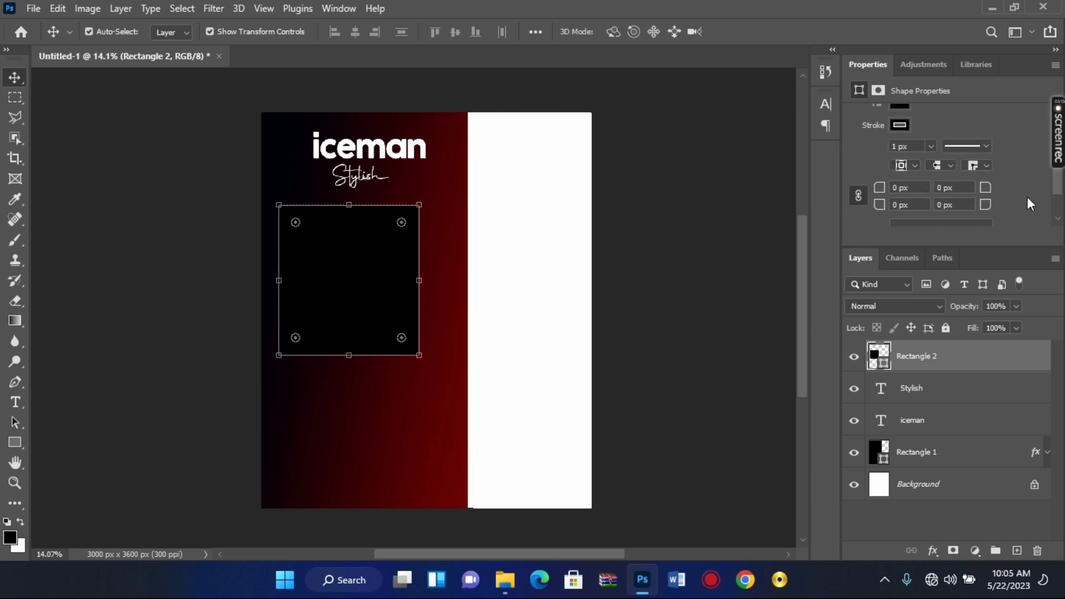
{"action": "left_click", "coordinate": [888, 188]}
{"action": "type", "text": "00"}
{"action": "key", "text": "Return"}
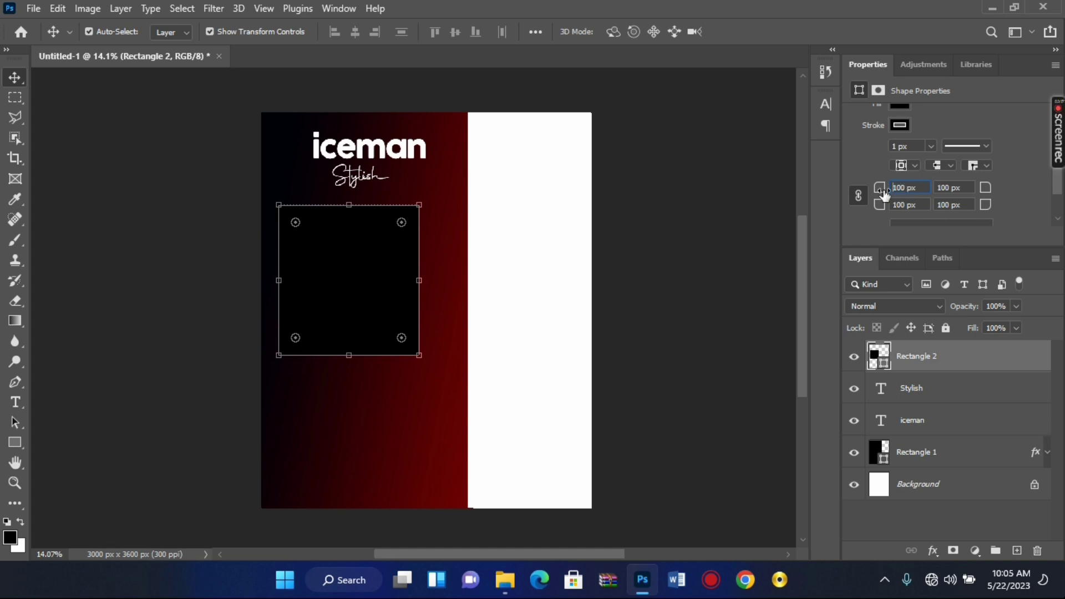
{"action": "scroll", "coordinate": [398, 259], "scroll_direction": "up", "scroll_amount": 1}
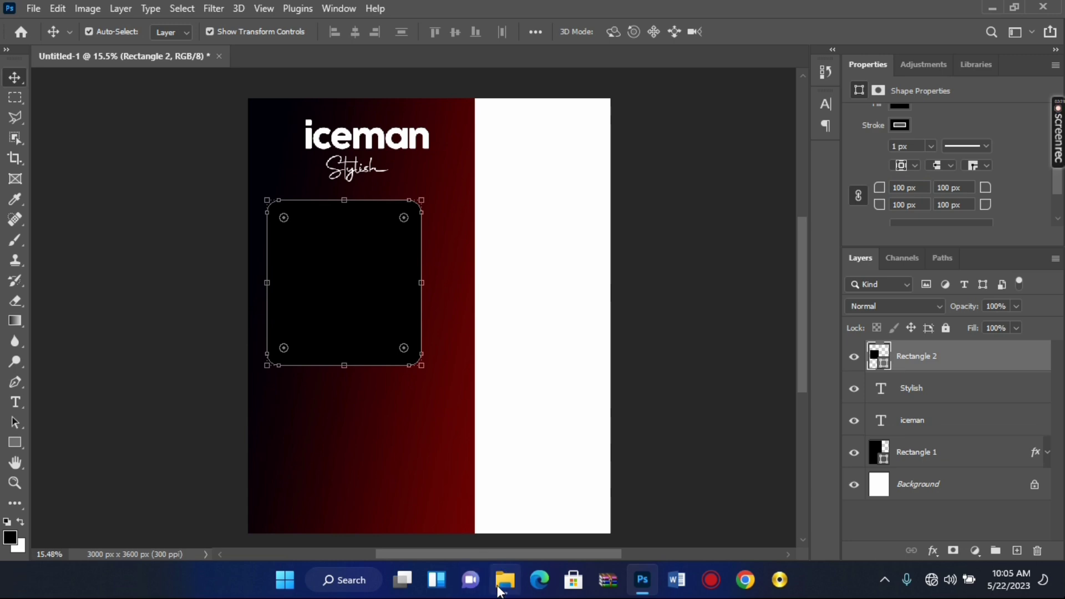
Place the bearded man's photo from the flyer folder over the rounded rectangle.
{"action": "left_click", "coordinate": [482, 309]}
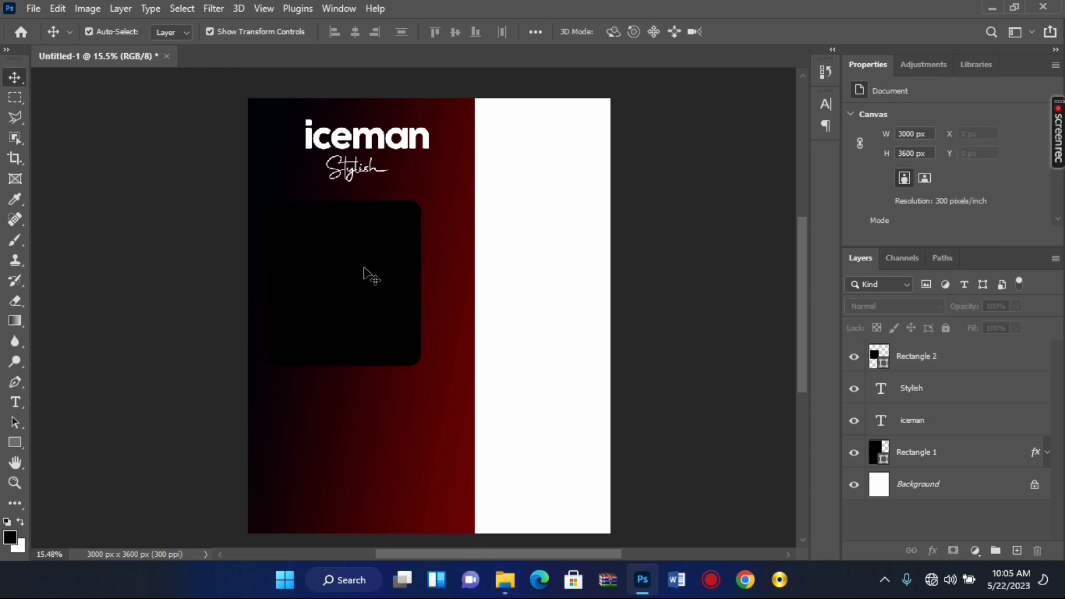
{"action": "left_click", "coordinate": [369, 273]}
{"action": "left_click", "coordinate": [504, 579]}
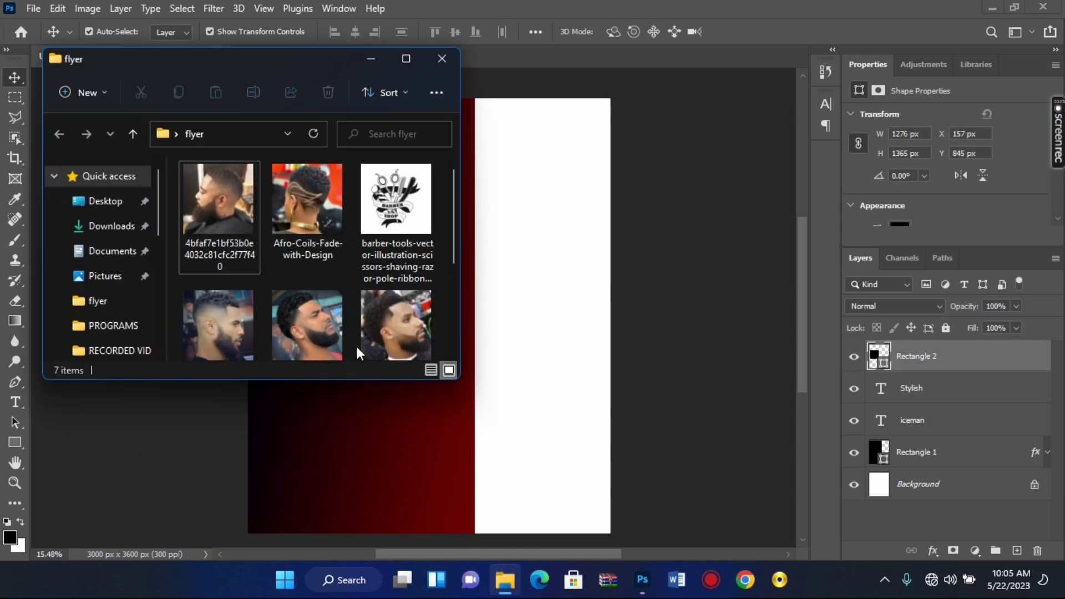
{"action": "left_click_drag", "start_coordinate": [221, 212], "coordinate": [563, 321]}
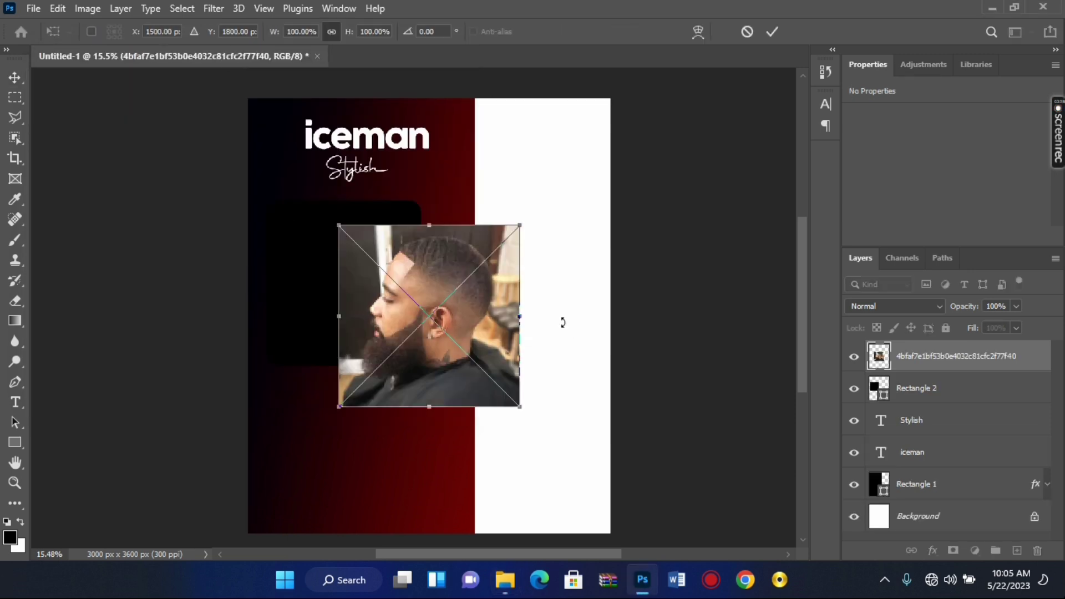
{"action": "left_click_drag", "start_coordinate": [466, 363], "coordinate": [394, 338]}
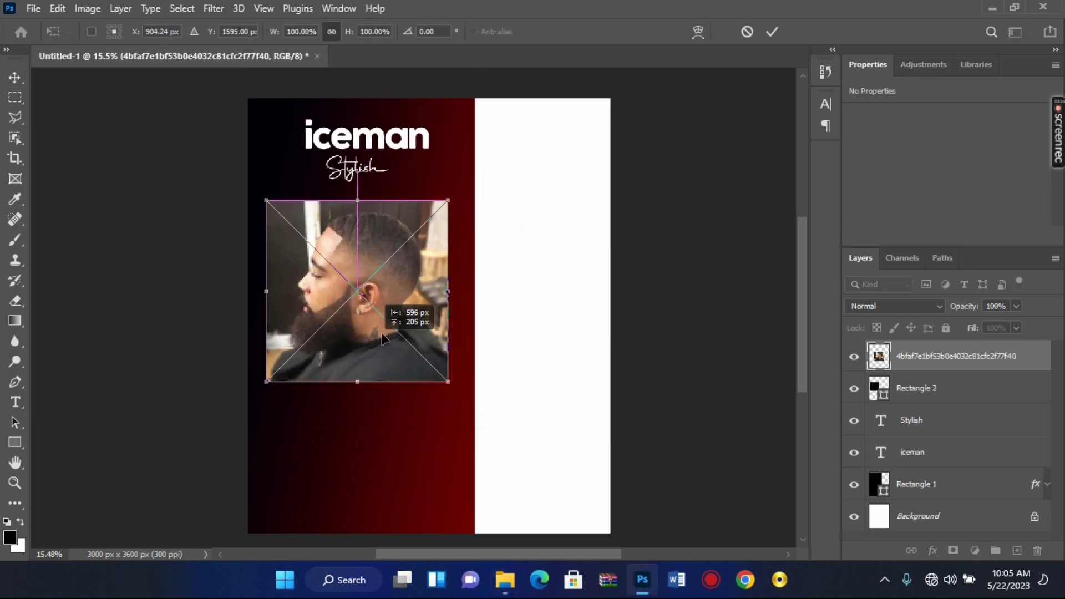
{"action": "left_click", "coordinate": [772, 32]}
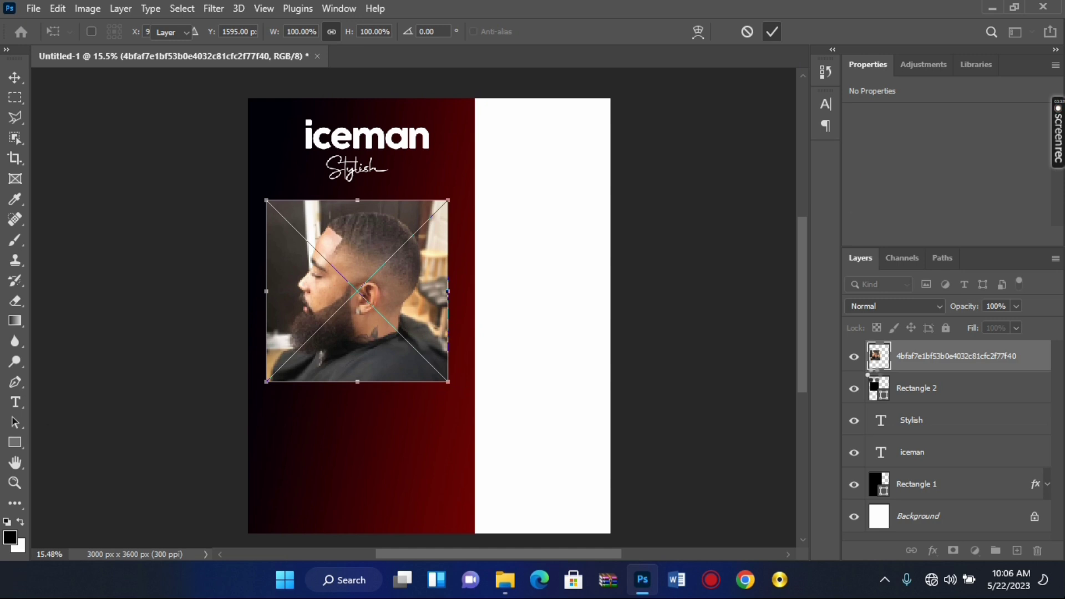
Clip the photo into the rounded rectangle and shift it slightly left.
{"action": "right_click", "coordinate": [928, 361]}
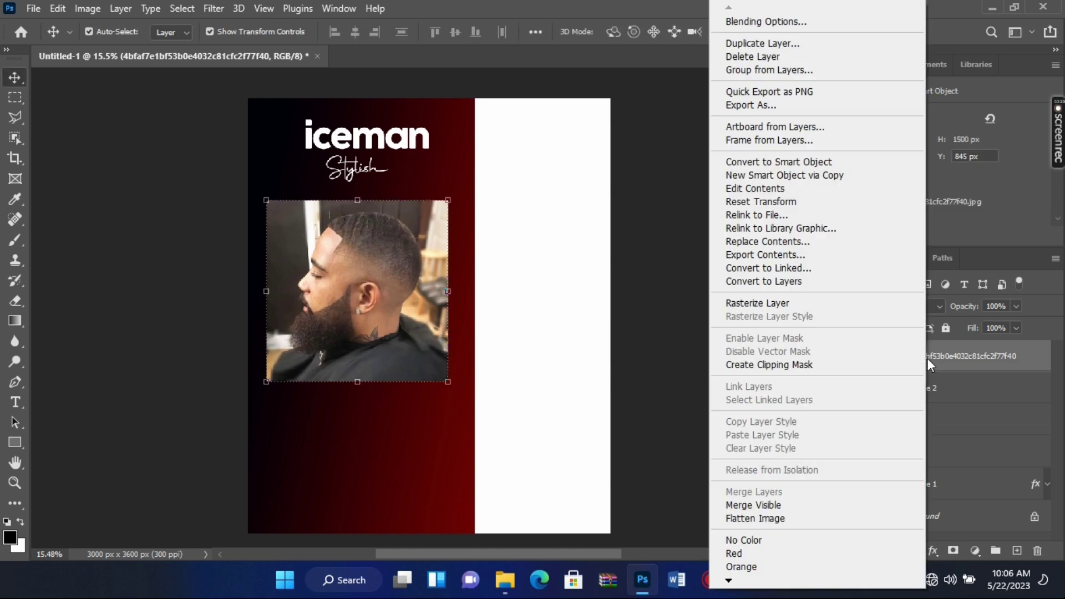
{"action": "left_click", "coordinate": [788, 362]}
{"action": "left_click_drag", "start_coordinate": [395, 315], "coordinate": [385, 316]}
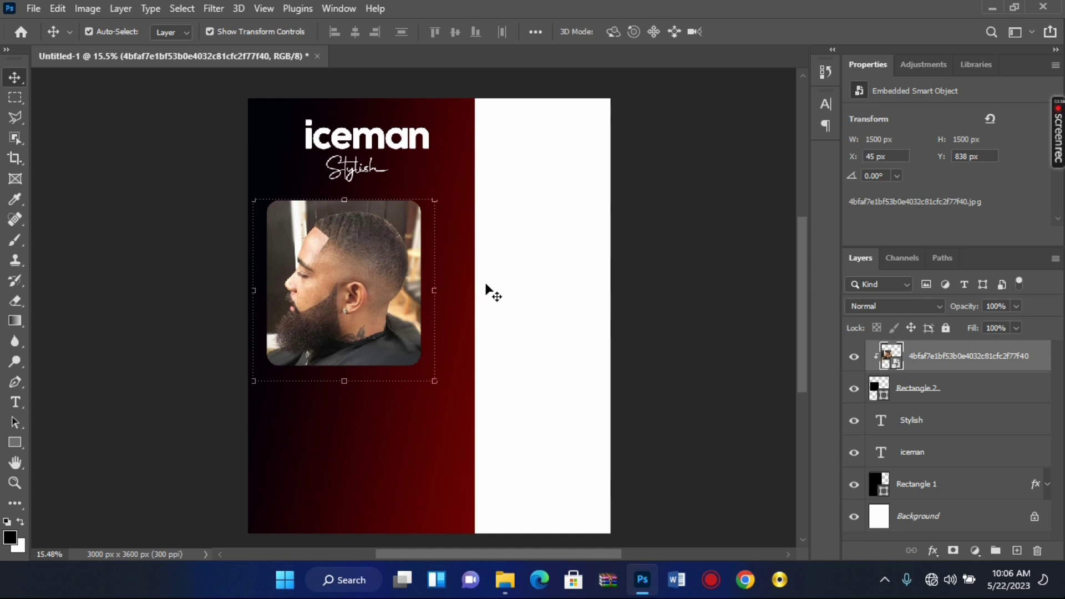
{"action": "left_click", "coordinate": [674, 269]}
Give the Rectangle 2 photo frame a white 15 px stroke.
{"action": "left_click", "coordinate": [937, 399]}
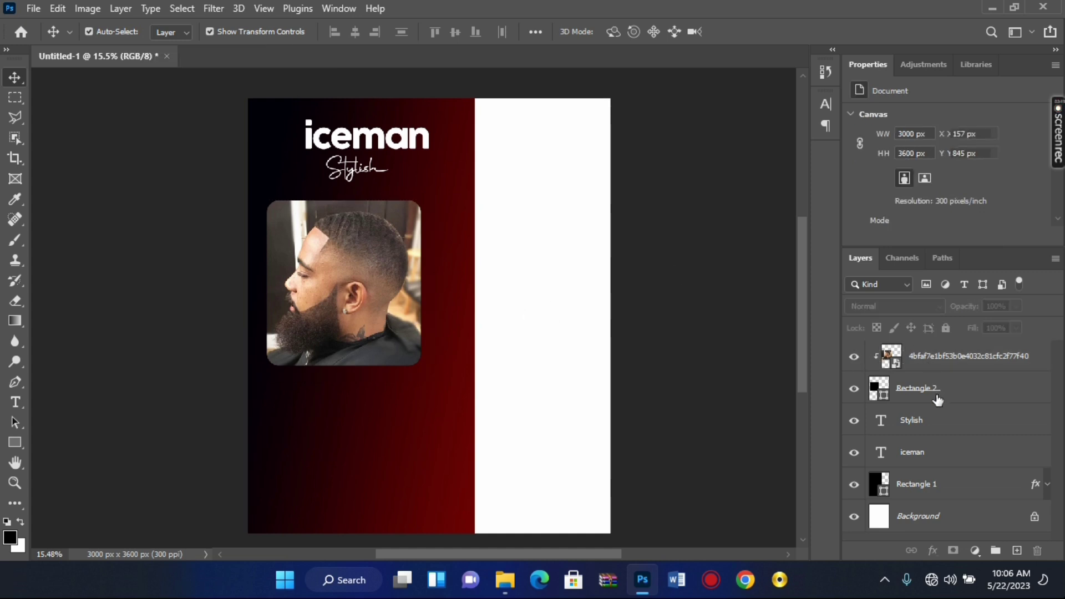
{"action": "scroll", "coordinate": [961, 216], "scroll_direction": "down", "scroll_amount": 2}
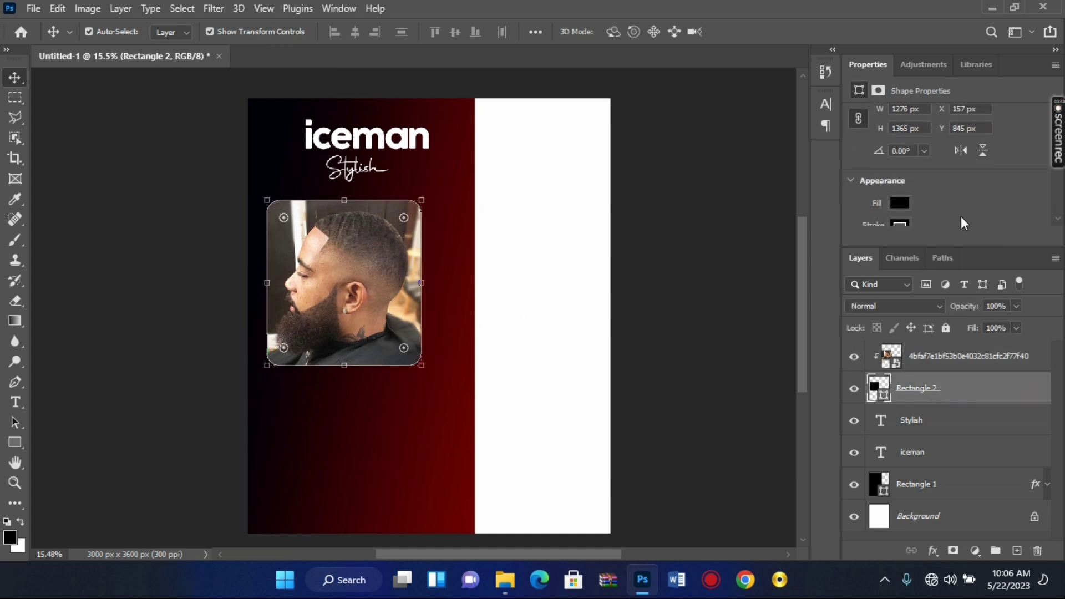
{"action": "left_click", "coordinate": [899, 212]}
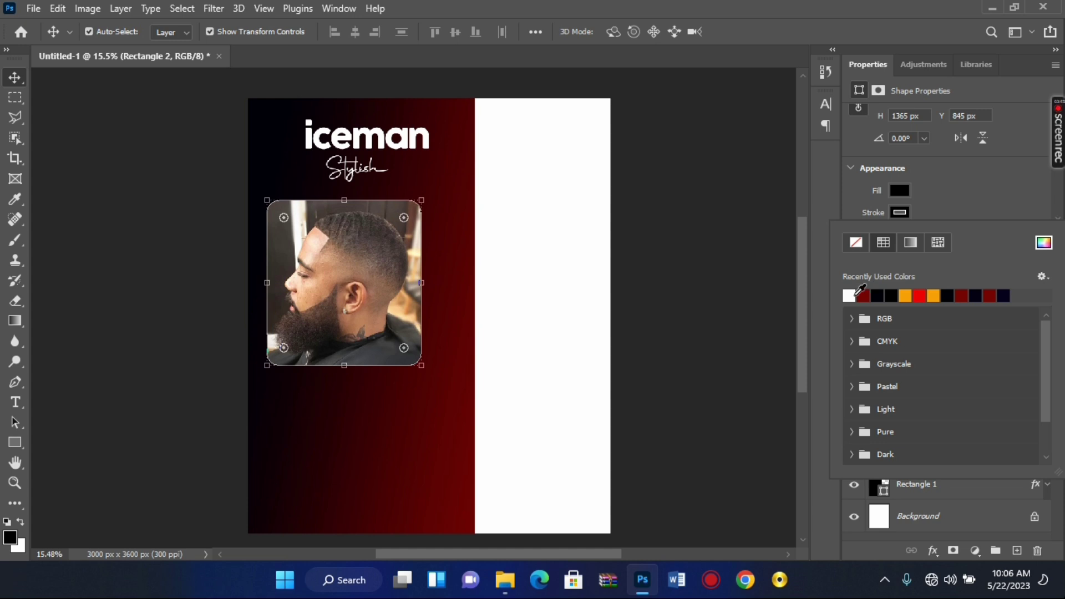
{"action": "left_click", "coordinate": [854, 294]}
{"action": "left_click", "coordinate": [934, 211]}
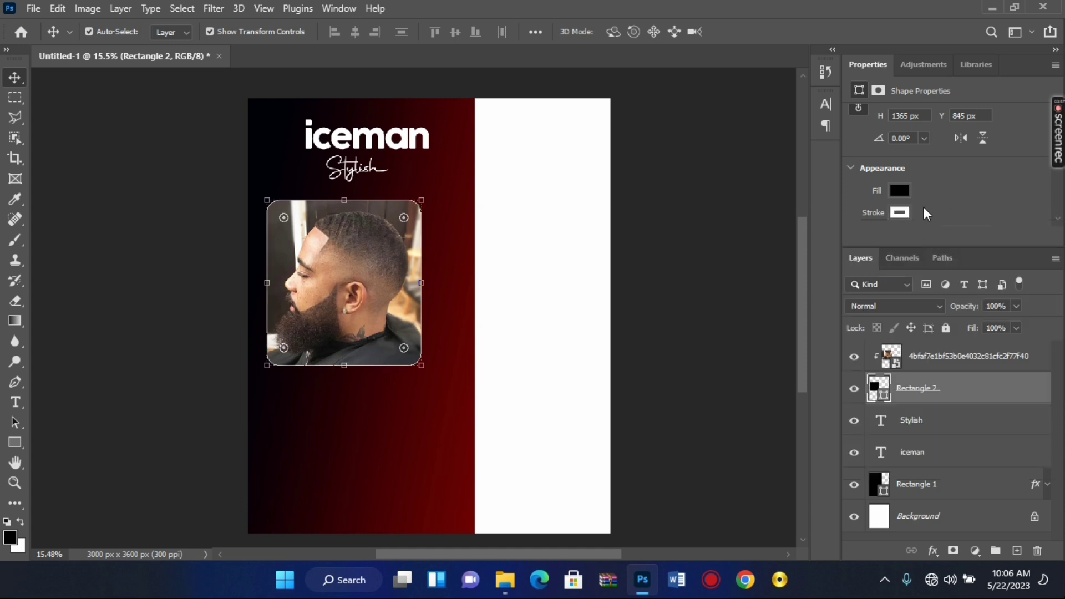
{"action": "scroll", "coordinate": [923, 206], "scroll_direction": "down", "scroll_amount": 1}
{"action": "left_click", "coordinate": [890, 210]}
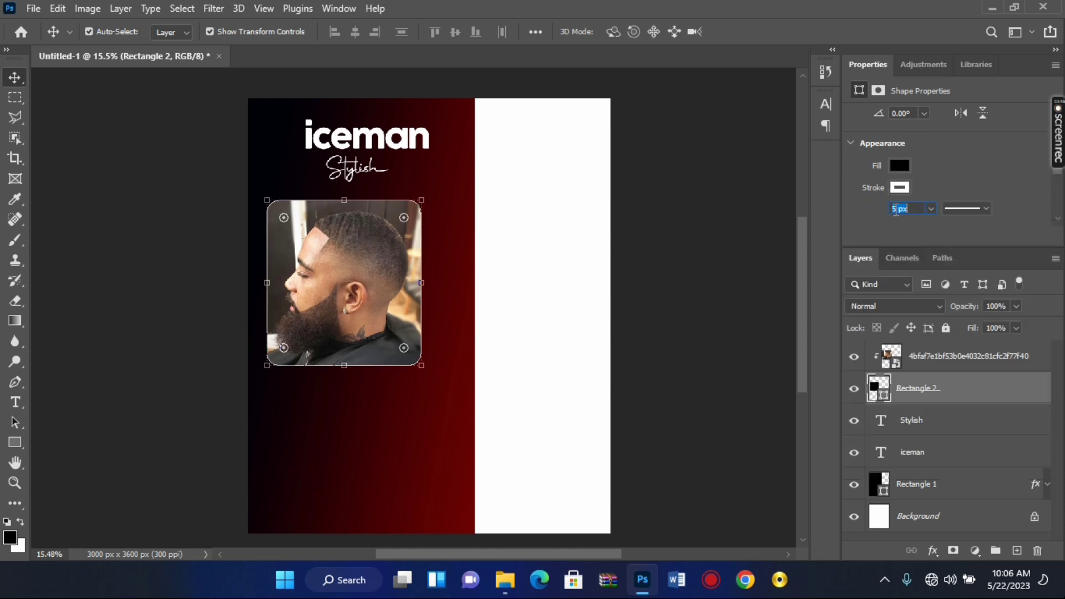
{"action": "scroll", "coordinate": [904, 210], "scroll_direction": "up", "scroll_amount": 1}
{"action": "type", "text": "15"}
{"action": "key", "text": "Return"}
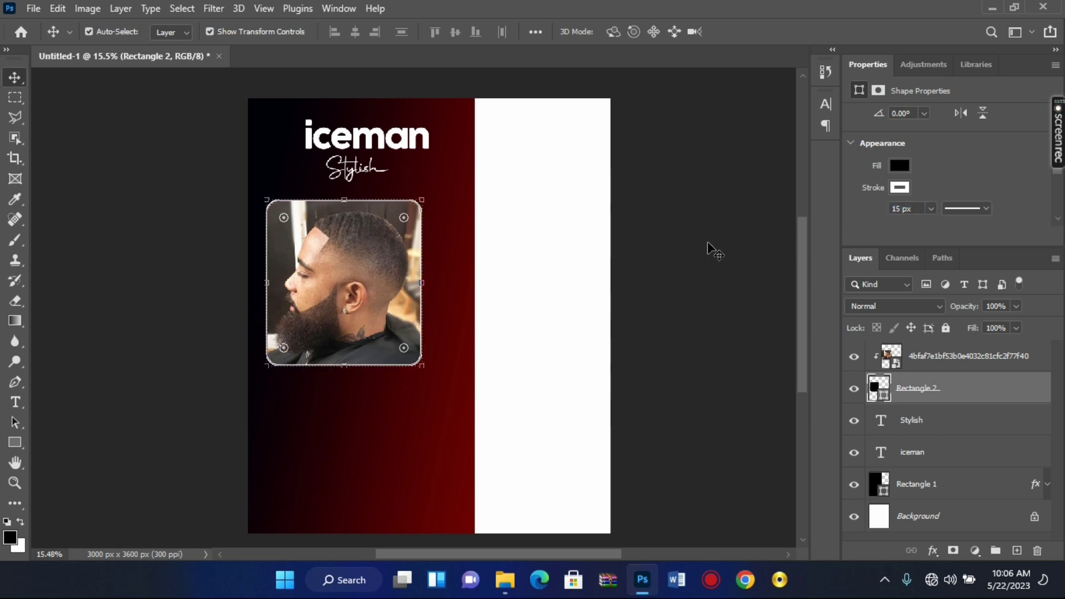
Fit the whole poster in view and reselect the rounded frame shape.
{"action": "left_click", "coordinate": [711, 250]}
{"action": "key", "text": "ctrl+0"}
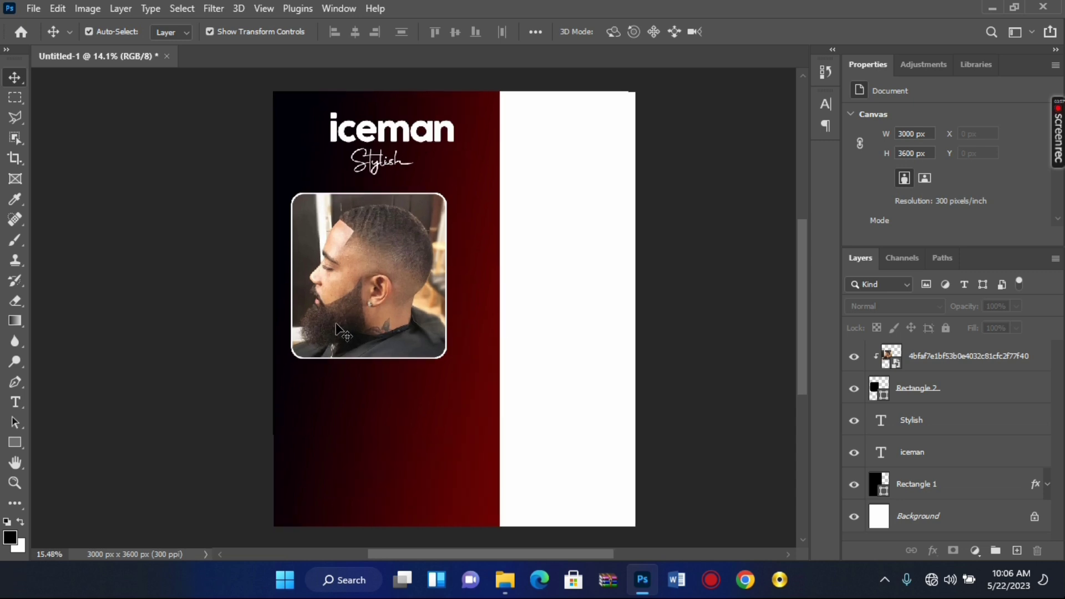
{"action": "left_click", "coordinate": [985, 394]}
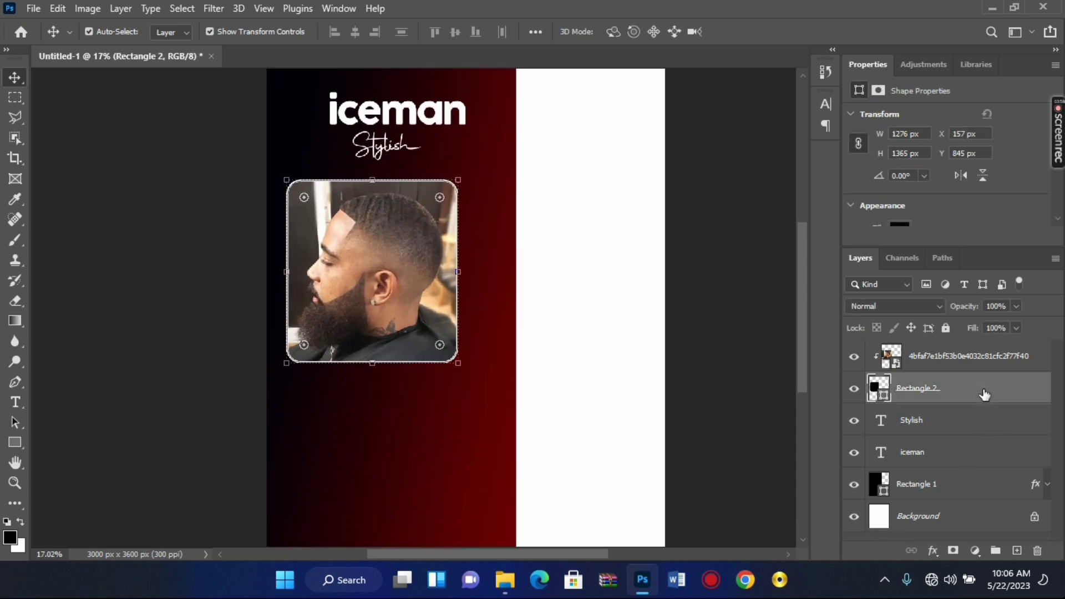
Duplicate the frame shape, then nudge the original Rectangle 2 up two steps.
{"action": "key", "text": "ctrl+j"}
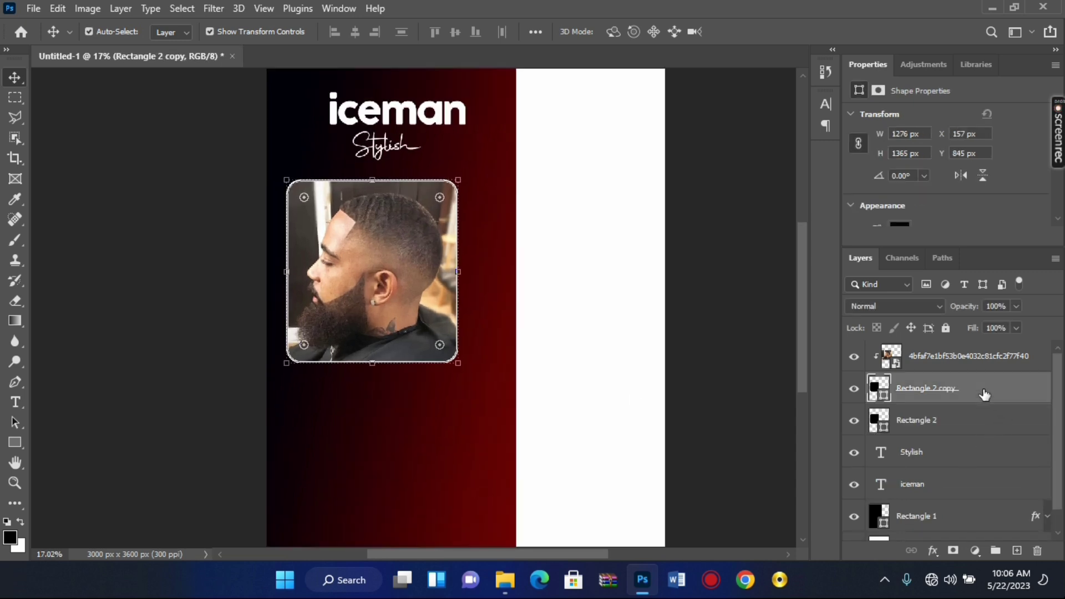
{"action": "left_click", "coordinate": [922, 426]}
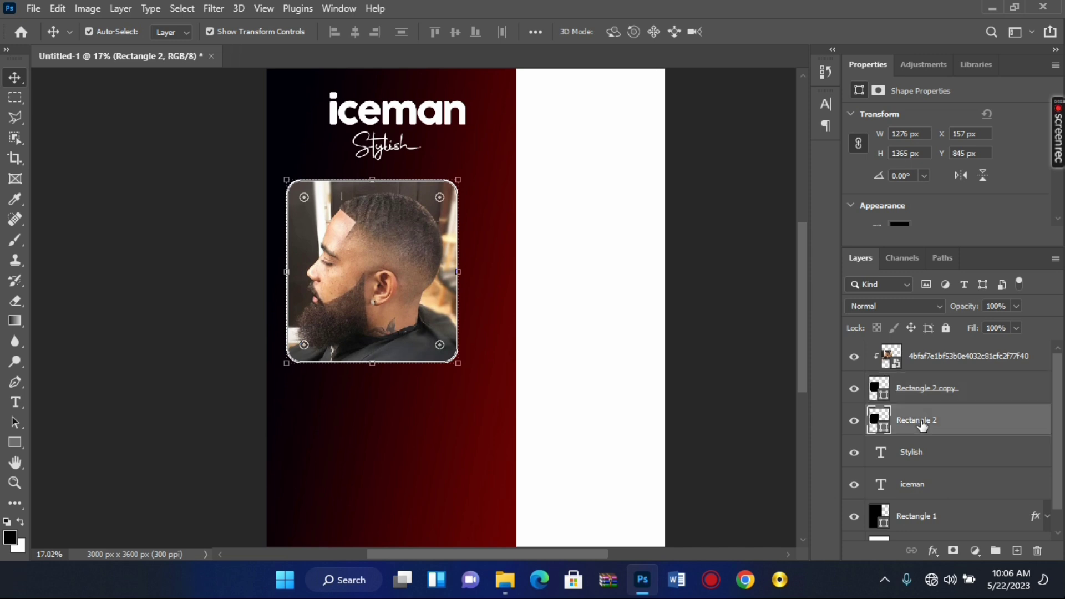
{"action": "key", "text": "Up"}
{"action": "key", "text": "Up"}
{"action": "key", "text": "Up"}
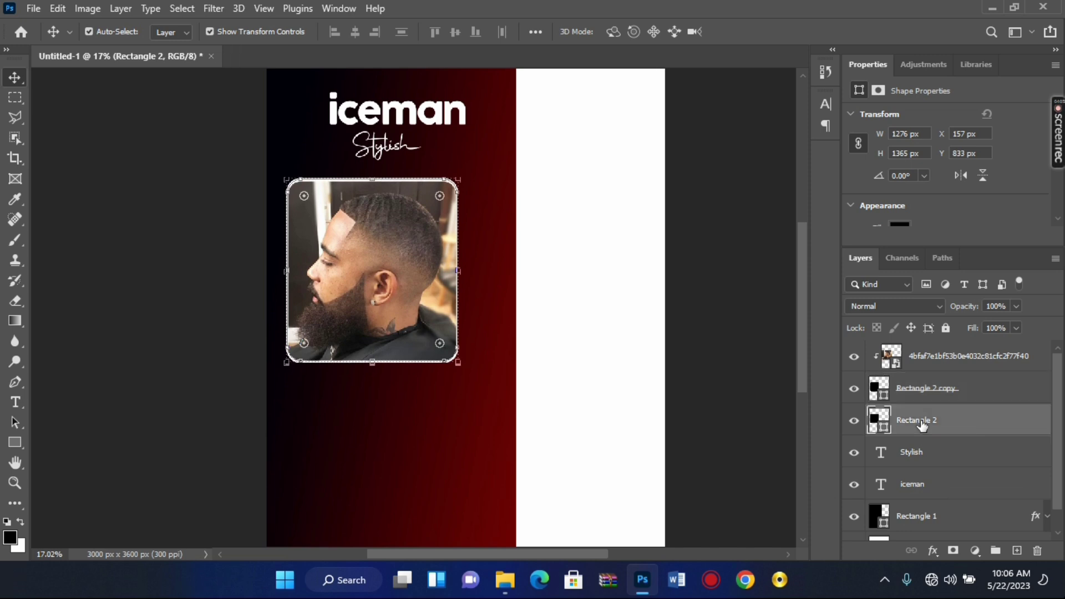
{"action": "key", "text": "Up"}
{"action": "key", "text": "Up"}
{"action": "key", "text": "Up"}
{"action": "key", "text": "Up"}
{"action": "key", "text": "Up"}
{"action": "key", "text": "Up"}
{"action": "key", "text": "Up"}
{"action": "key", "text": "Up"}
{"action": "key", "text": "Up"}
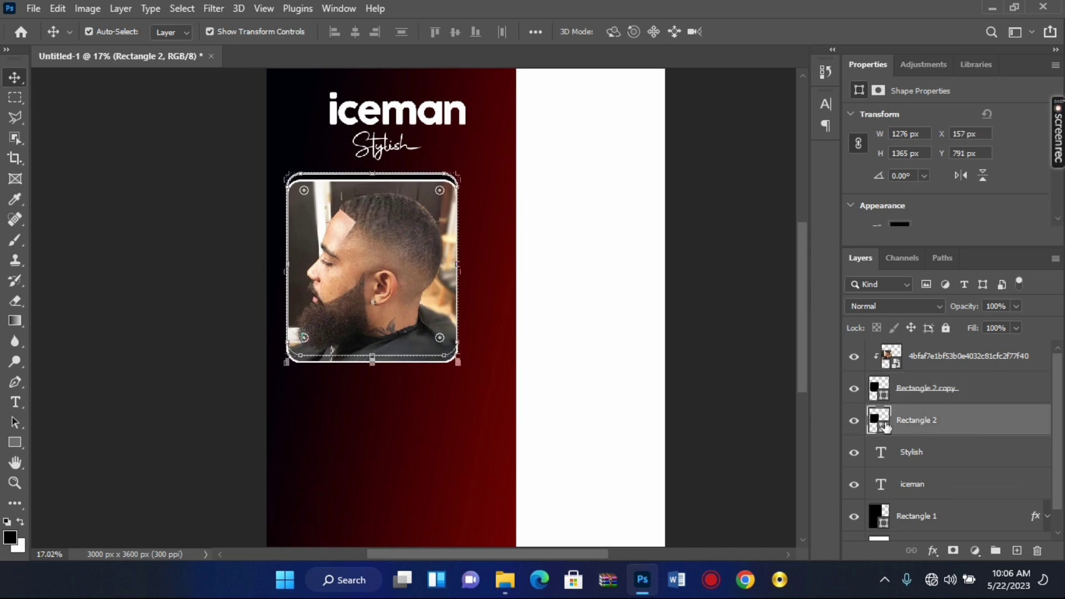
Scale Rectangle 2 to about 104% and nudge it to surround the photo.
{"action": "left_click_drag", "start_coordinate": [459, 361], "coordinate": [469, 366]}
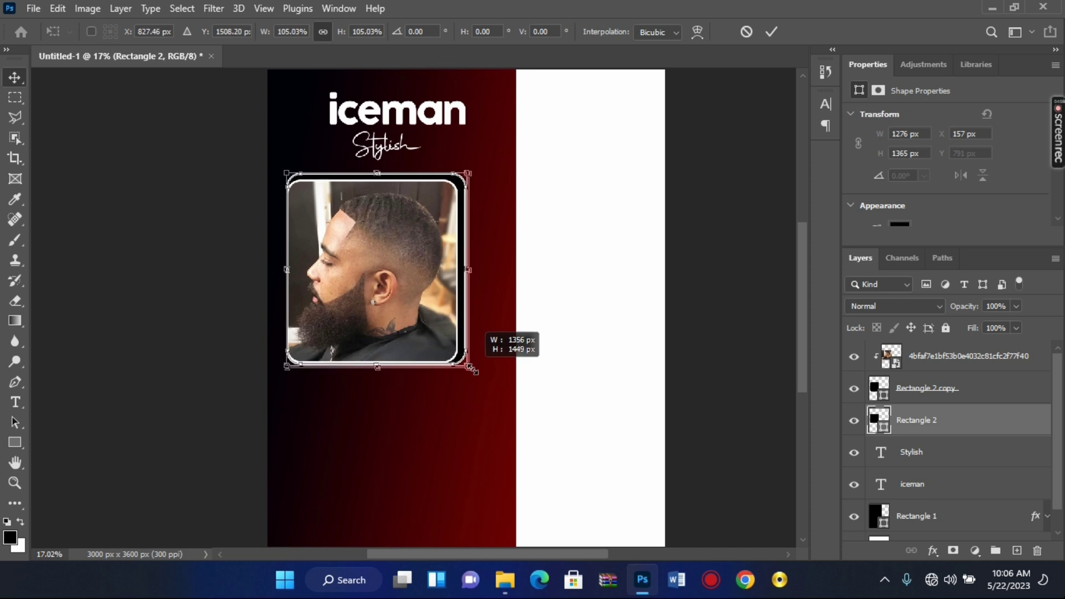
{"action": "key", "text": "Left"}
{"action": "key", "text": "Left"}
{"action": "key", "text": "Left"}
{"action": "key", "text": "Left"}
{"action": "key", "text": "Left"}
{"action": "key", "text": "Left"}
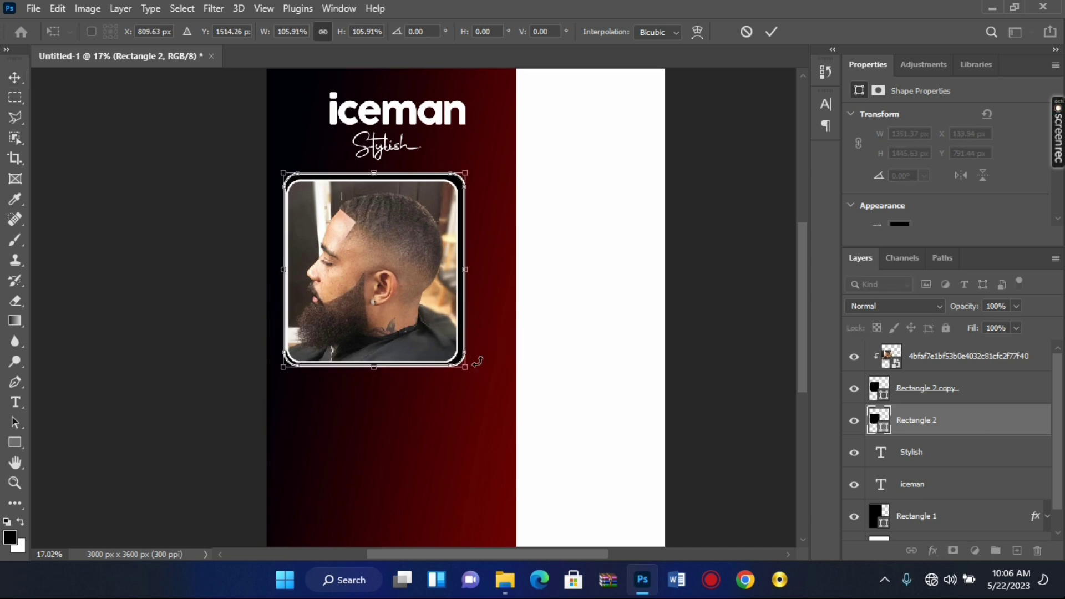
{"action": "key", "text": "Left"}
{"action": "key", "text": "Left"}
{"action": "key", "text": "Left"}
{"action": "key", "text": "Left"}
{"action": "key", "text": "Left"}
{"action": "key", "text": "Left"}
{"action": "key", "text": "Down"}
{"action": "key", "text": "Down"}
{"action": "key", "text": "Down"}
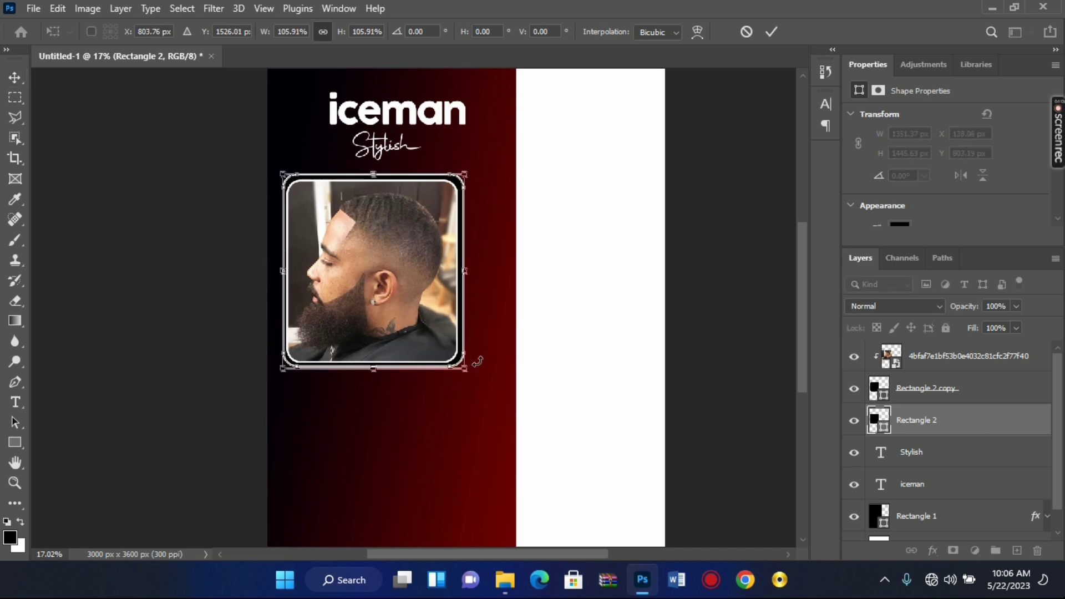
{"action": "key", "text": "Down"}
{"action": "key", "text": "Down"}
{"action": "key", "text": "Down"}
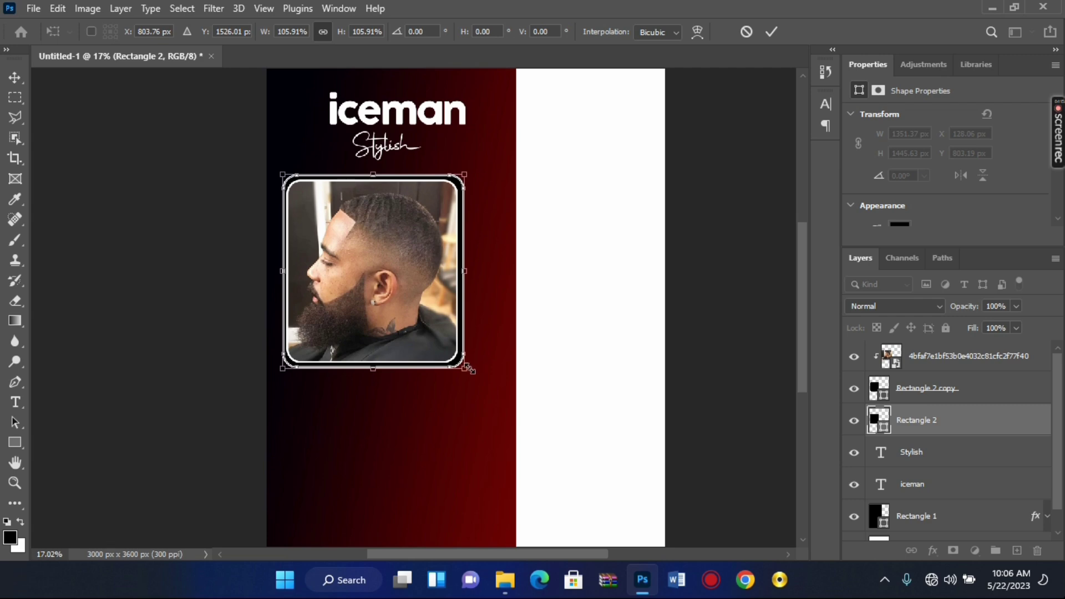
{"action": "left_click_drag", "start_coordinate": [470, 368], "coordinate": [461, 367]}
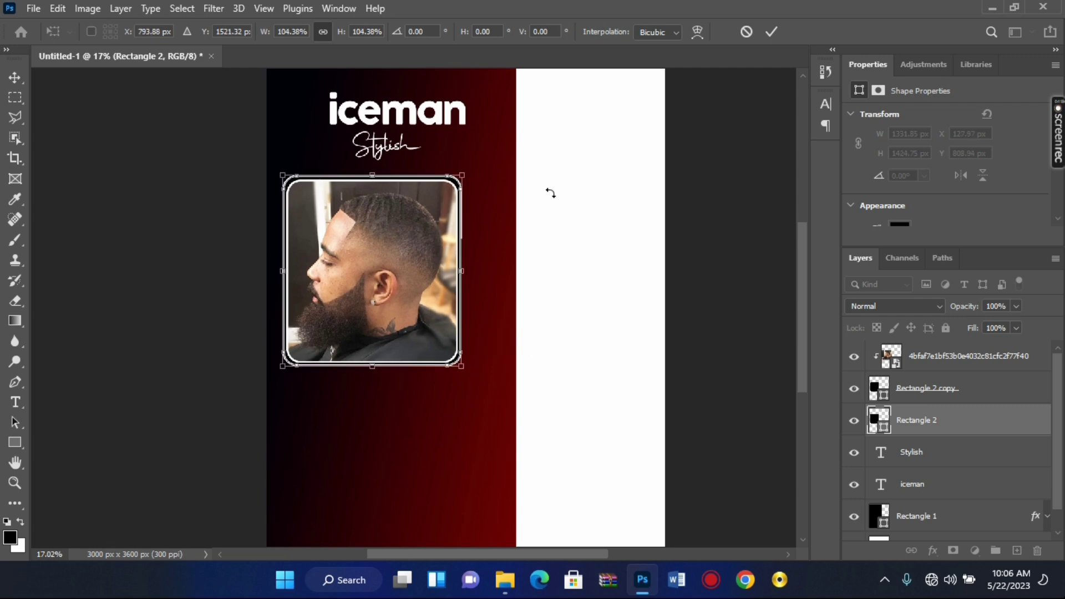
{"action": "left_click", "coordinate": [774, 32]}
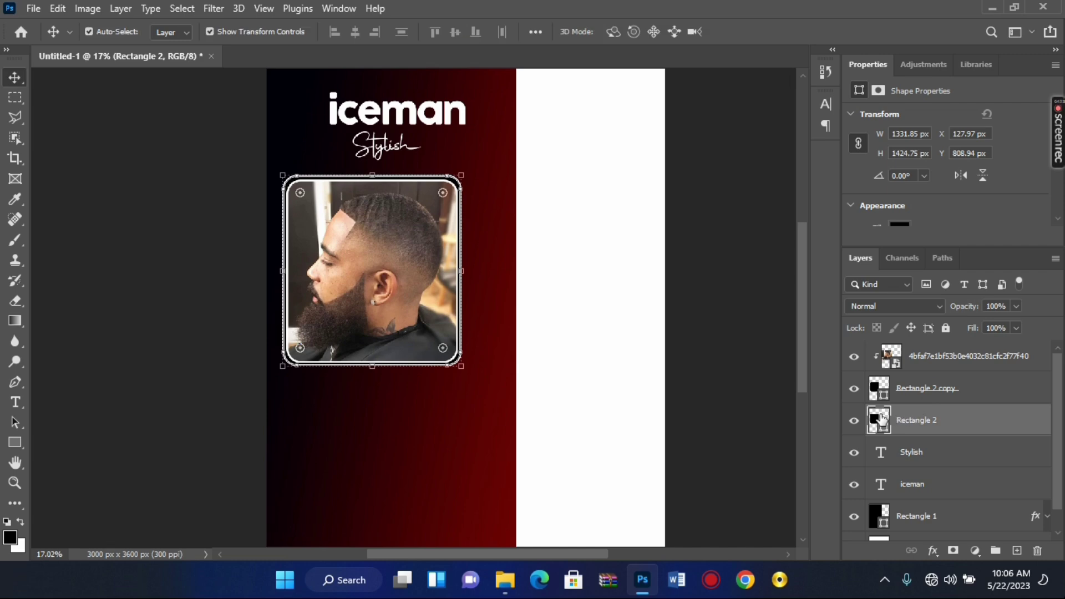
Set Rectangle 2's fill to None.
{"action": "double_click", "coordinate": [882, 419]}
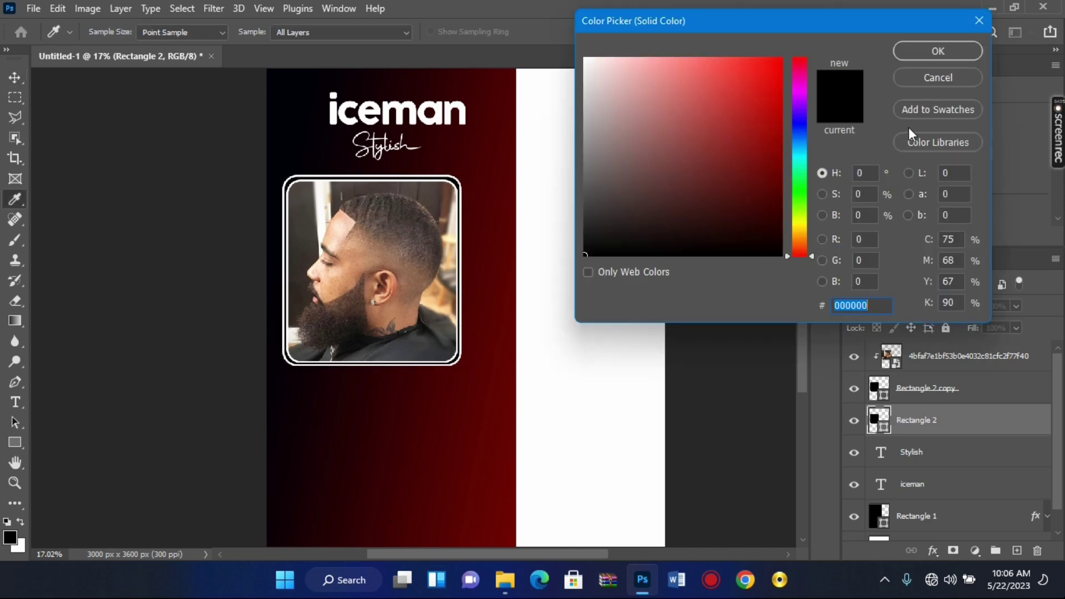
{"action": "left_click", "coordinate": [946, 78]}
{"action": "scroll", "coordinate": [944, 208], "scroll_direction": "down", "scroll_amount": 1}
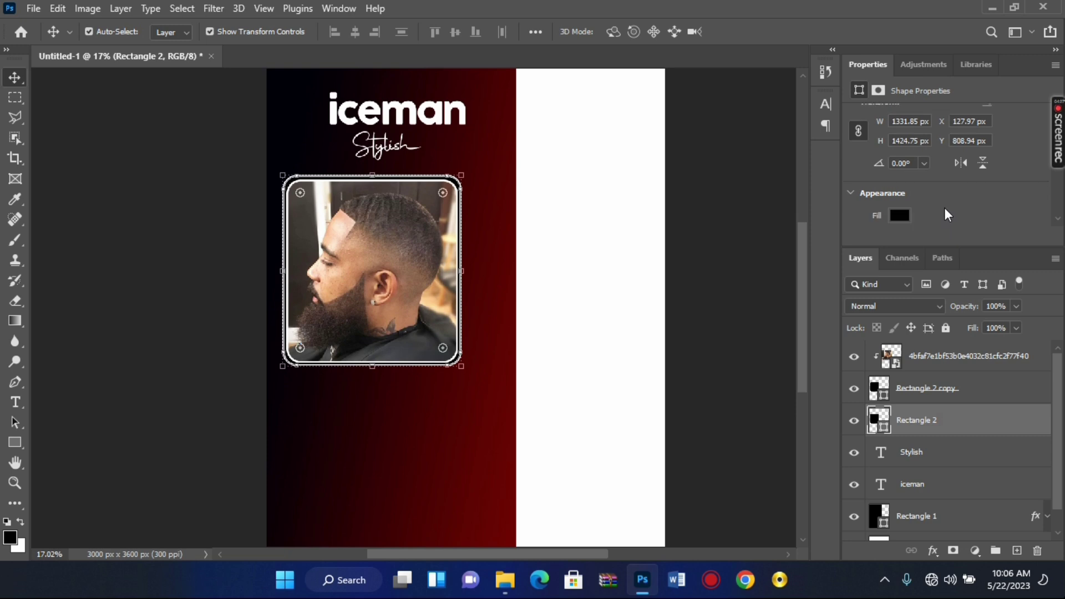
{"action": "scroll", "coordinate": [944, 204], "scroll_direction": "down", "scroll_amount": 1}
{"action": "left_click", "coordinate": [900, 203]}
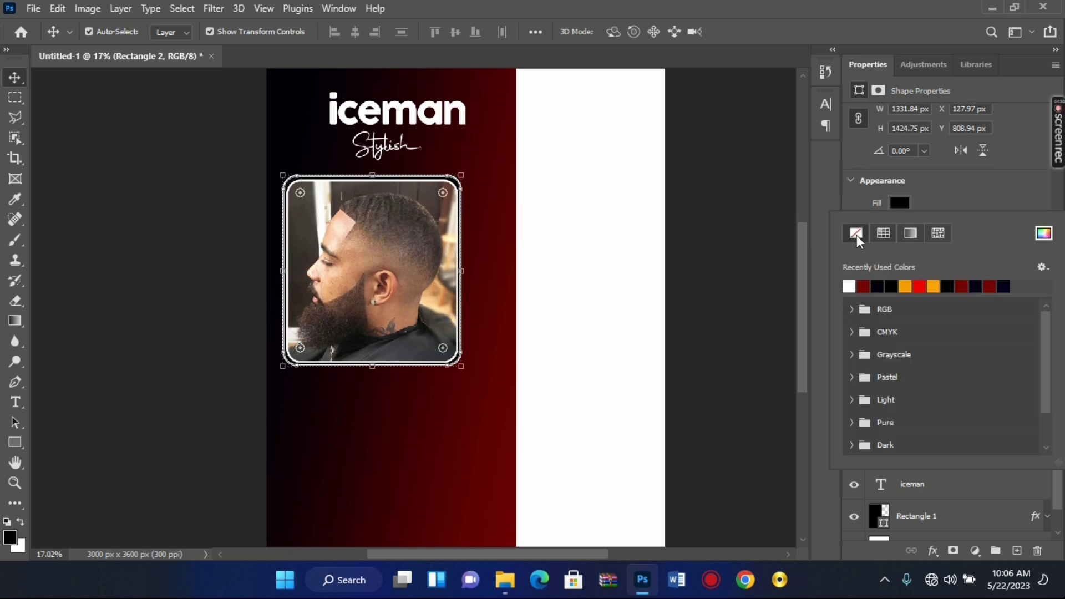
{"action": "left_click", "coordinate": [856, 233]}
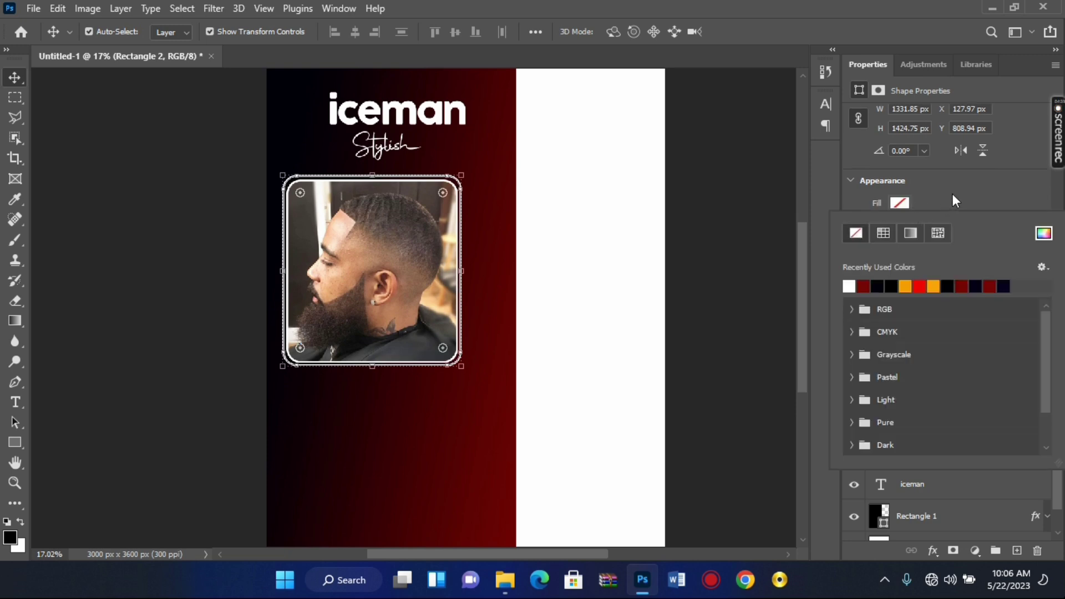
{"action": "left_click", "coordinate": [953, 194]}
Keep Rectangle 2's stroke white and set its width to 5 px.
{"action": "left_click", "coordinate": [900, 225]}
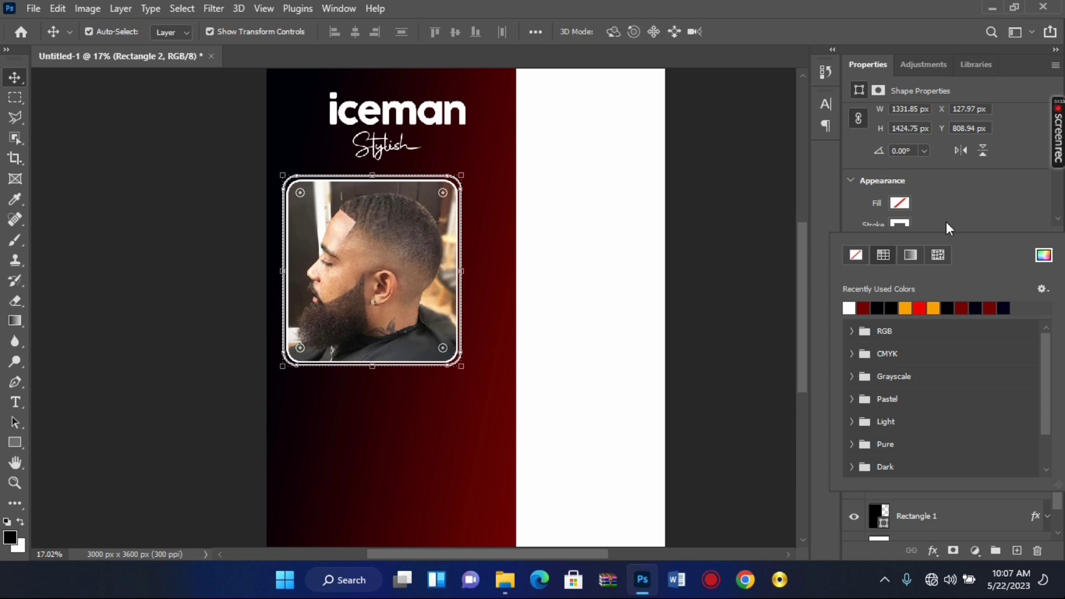
{"action": "left_click", "coordinate": [964, 198]}
{"action": "scroll", "coordinate": [964, 198], "scroll_direction": "down", "scroll_amount": 1}
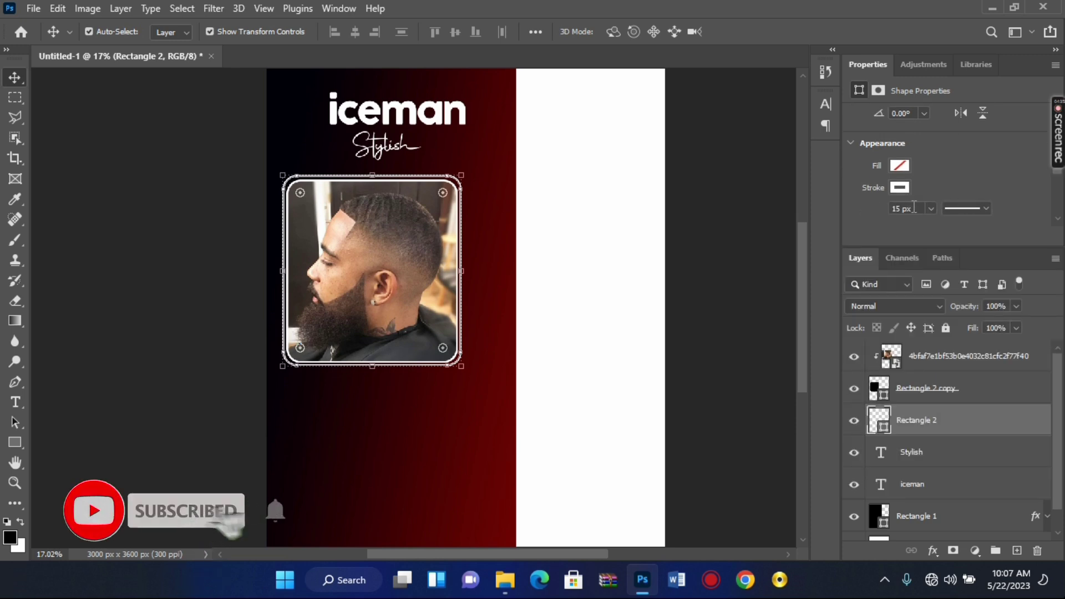
{"action": "left_click", "coordinate": [914, 207]}
{"action": "type", "text": "7"}
{"action": "key", "text": "Return"}
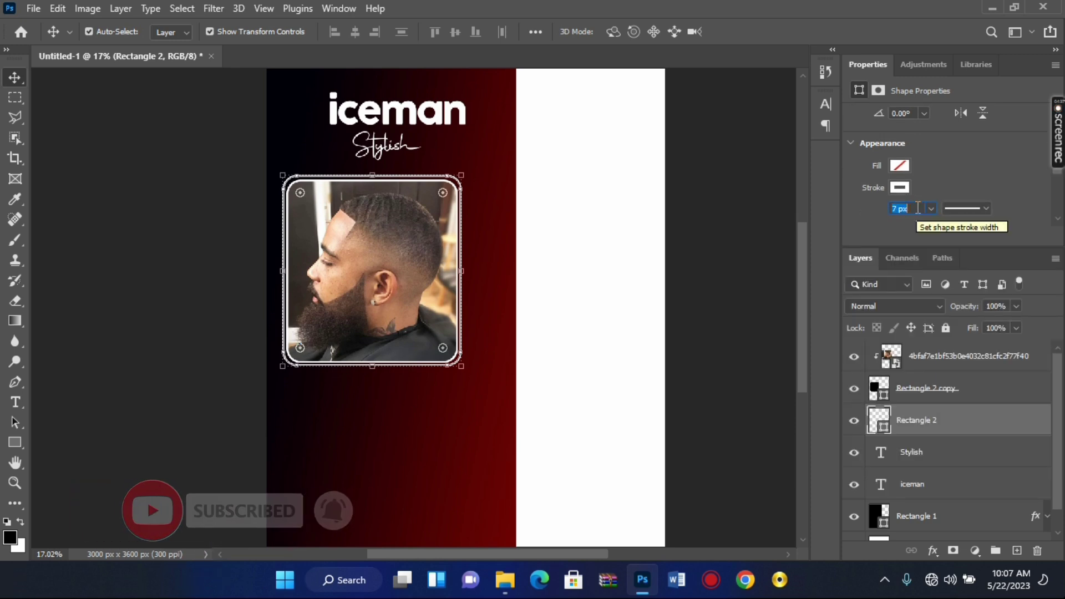
{"action": "type", "text": "5"}
{"action": "key", "text": "Down"}
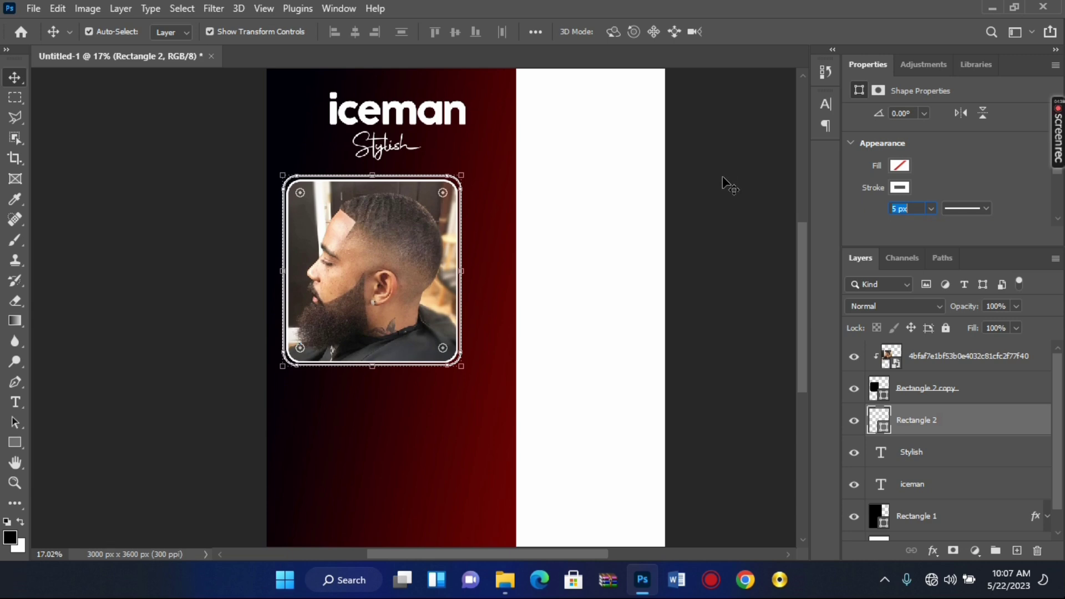
Deselect the frame and fit the whole poster in view.
{"action": "left_click", "coordinate": [763, 190]}
{"action": "key", "text": "ctrl+0"}
{"action": "scroll", "coordinate": [338, 221], "scroll_direction": "up", "scroll_amount": 1}
{"action": "scroll", "coordinate": [338, 214], "scroll_direction": "up", "scroll_amount": 1}
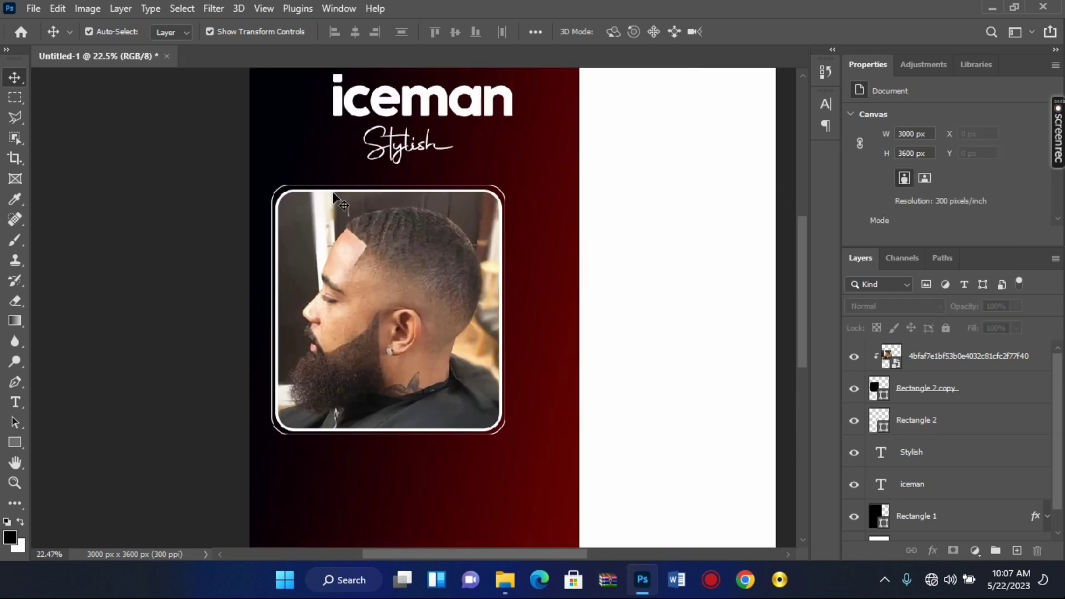
{"action": "scroll", "coordinate": [338, 205], "scroll_direction": "up", "scroll_amount": 1}
{"action": "scroll", "coordinate": [335, 194], "scroll_direction": "down", "scroll_amount": 1}
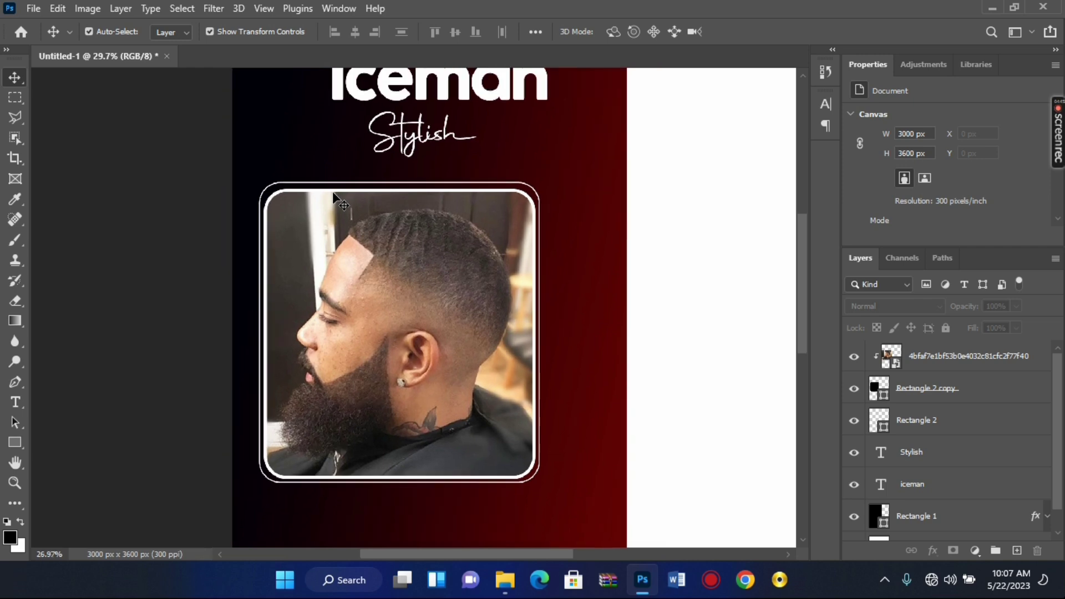
{"action": "scroll", "coordinate": [335, 194], "scroll_direction": "down", "scroll_amount": 1}
{"action": "scroll", "coordinate": [336, 194], "scroll_direction": "down", "scroll_amount": 1}
{"action": "scroll", "coordinate": [339, 195], "scroll_direction": "down", "scroll_amount": 1}
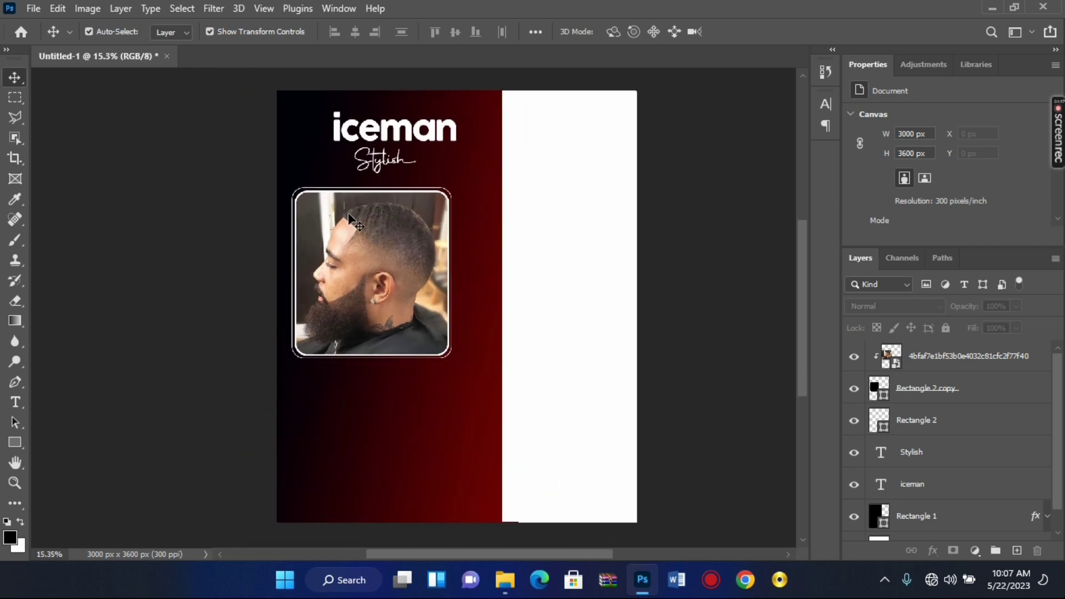
{"action": "scroll", "coordinate": [354, 236], "scroll_direction": "down", "scroll_amount": 1}
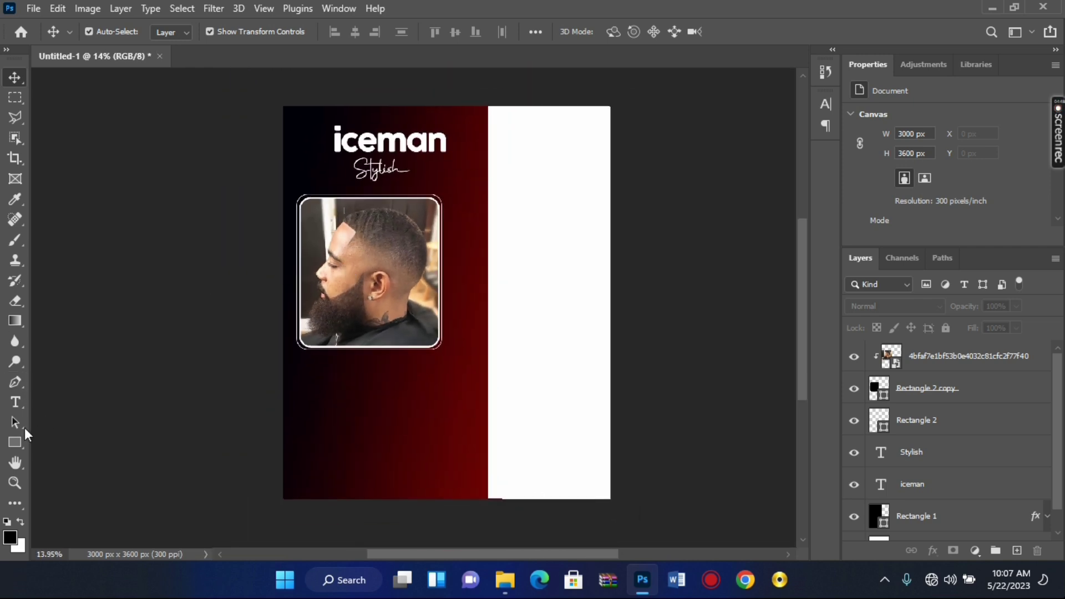
Draw a circle and place it on the photo frame's top-right corner.
{"action": "left_click", "coordinate": [15, 443]}
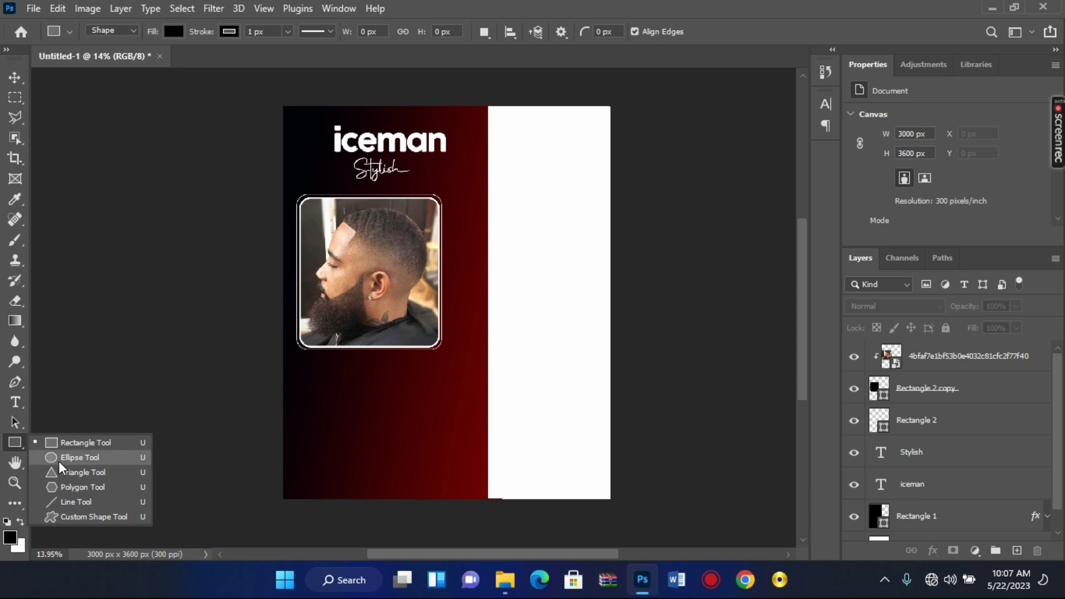
{"action": "key", "text": "shift+u"}
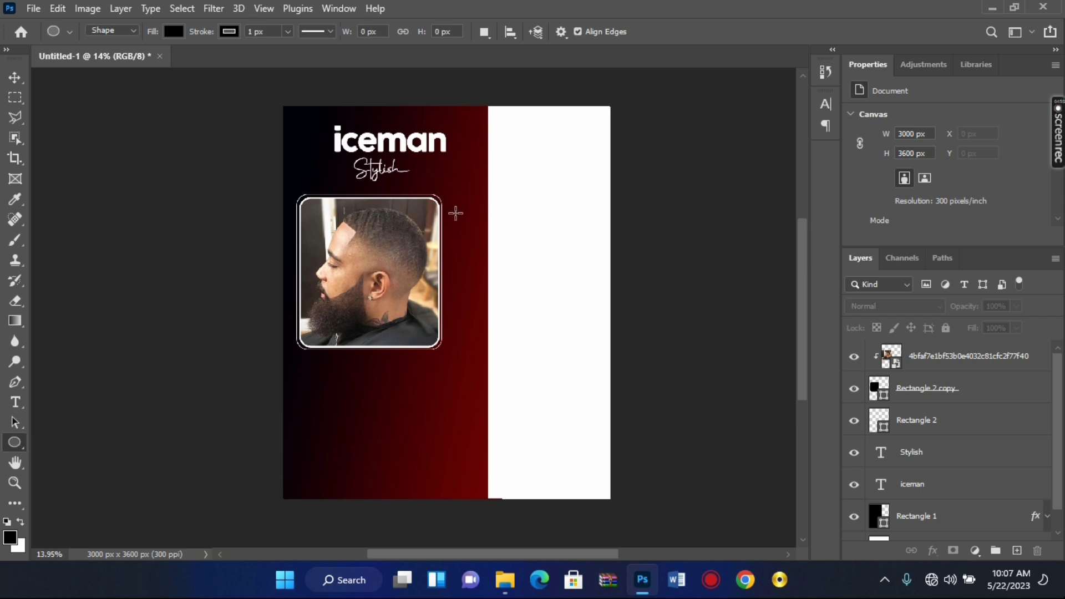
{"action": "left_click_drag", "start_coordinate": [456, 213], "coordinate": [504, 269]}
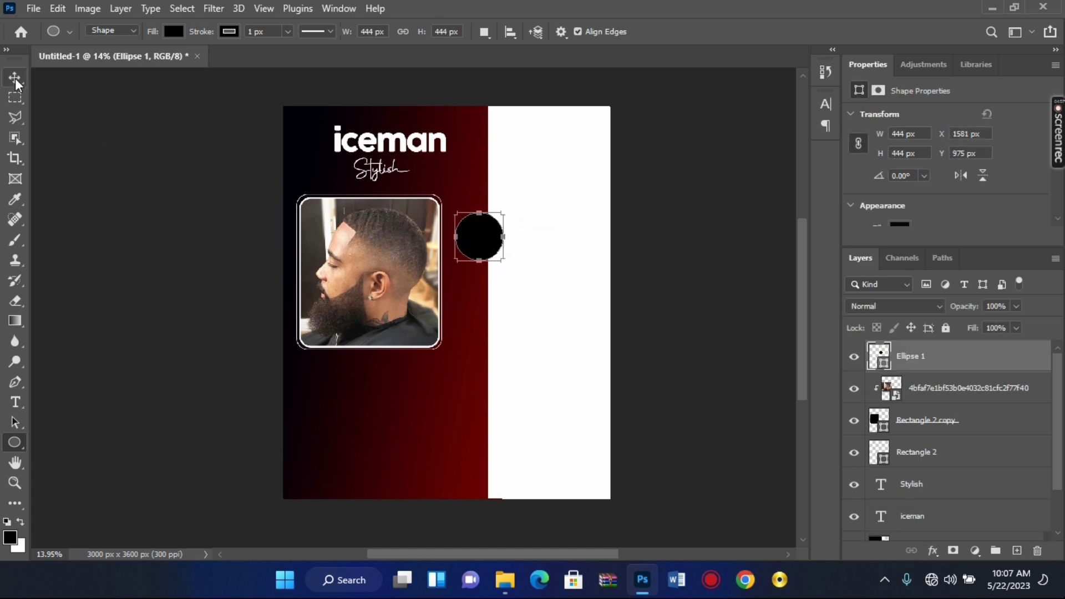
{"action": "key", "text": "v"}
{"action": "scroll", "coordinate": [457, 237], "scroll_direction": "up", "scroll_amount": 1}
{"action": "left_click_drag", "start_coordinate": [492, 251], "coordinate": [447, 208]}
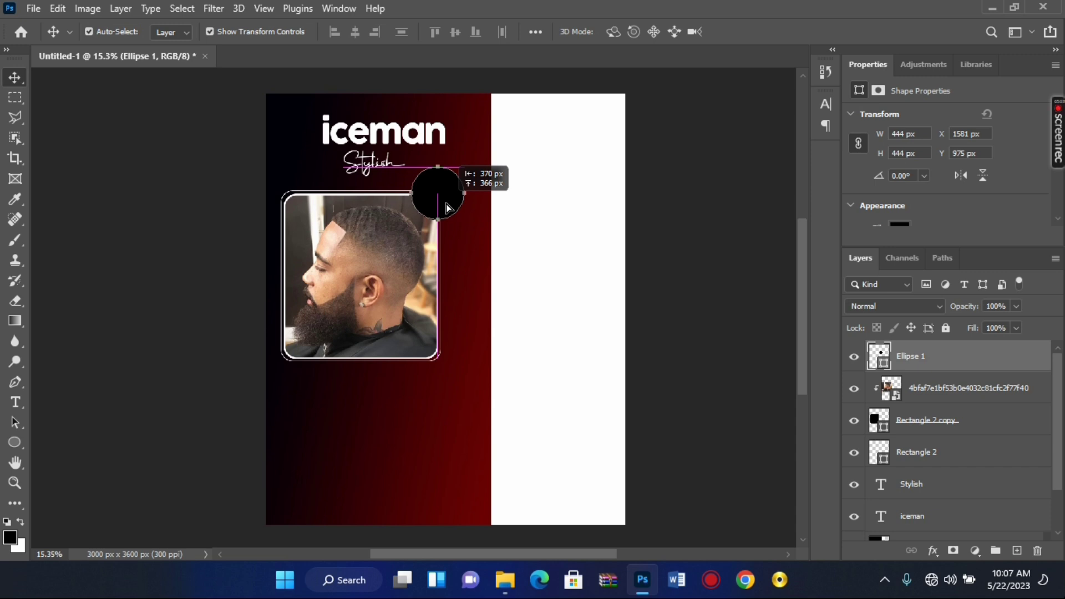
{"action": "left_click_drag", "start_coordinate": [447, 208], "coordinate": [447, 208]}
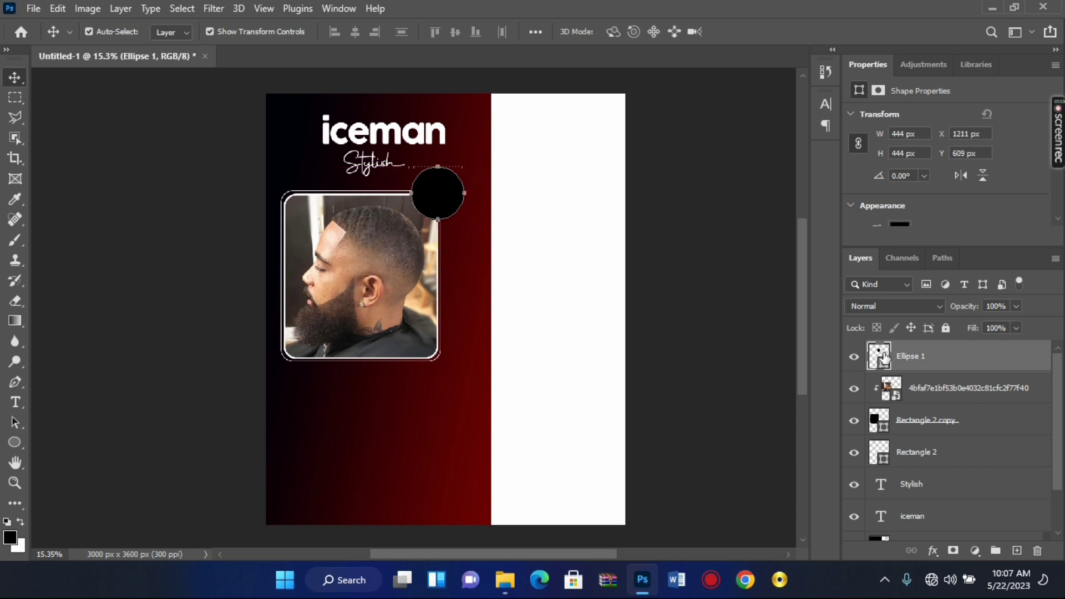
Fill the Ellipse 1 circle with white #ffffff.
{"action": "double_click", "coordinate": [884, 359]}
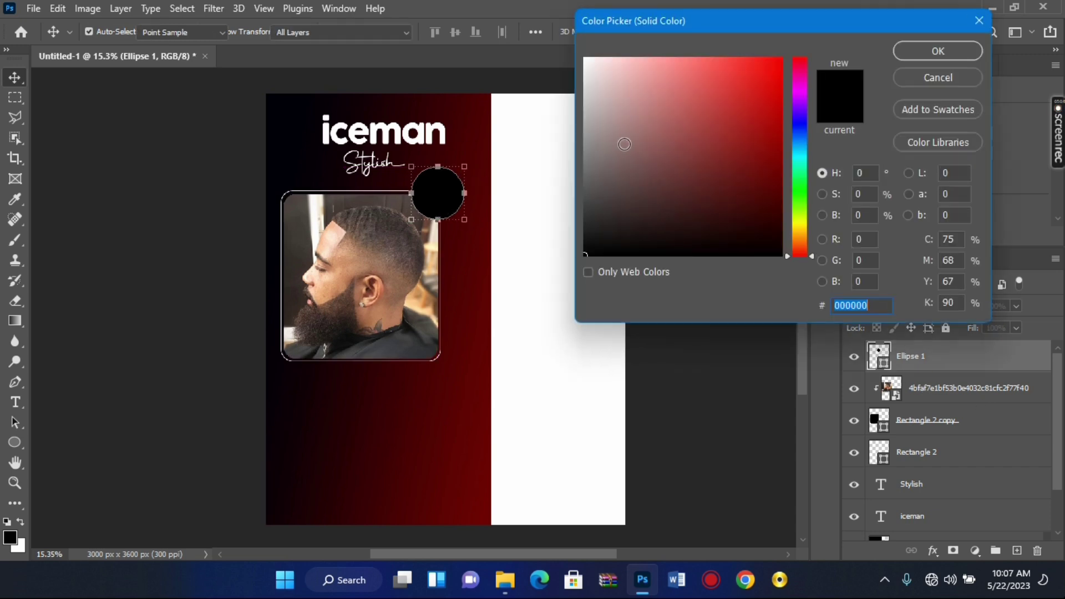
{"action": "left_click", "coordinate": [601, 77]}
{"action": "type", "text": "ffffff"}
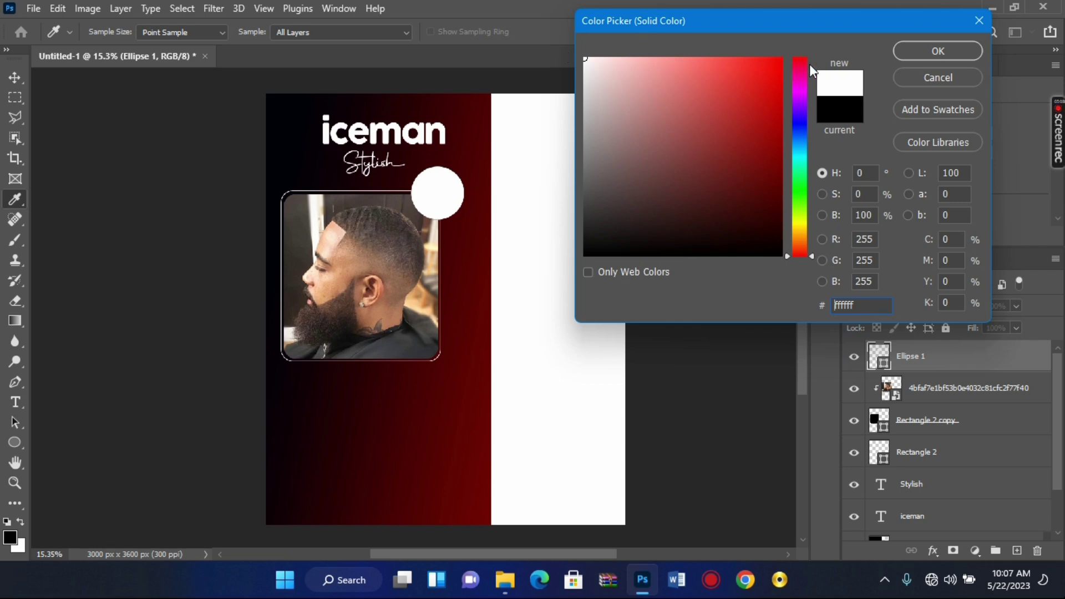
{"action": "left_click", "coordinate": [937, 51]}
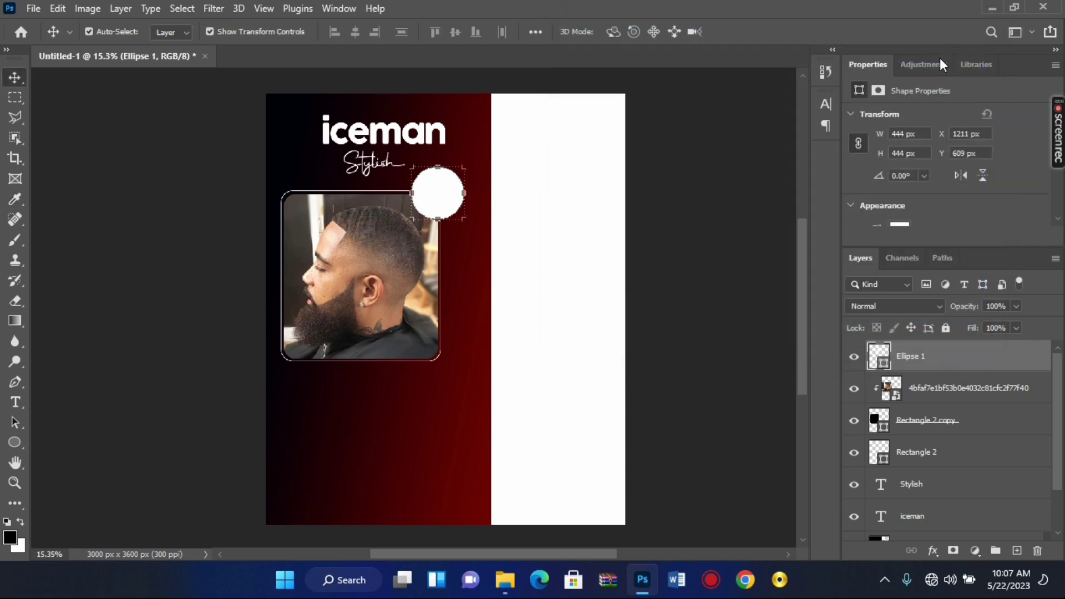
{"action": "scroll", "coordinate": [446, 166], "scroll_direction": "up", "scroll_amount": 1}
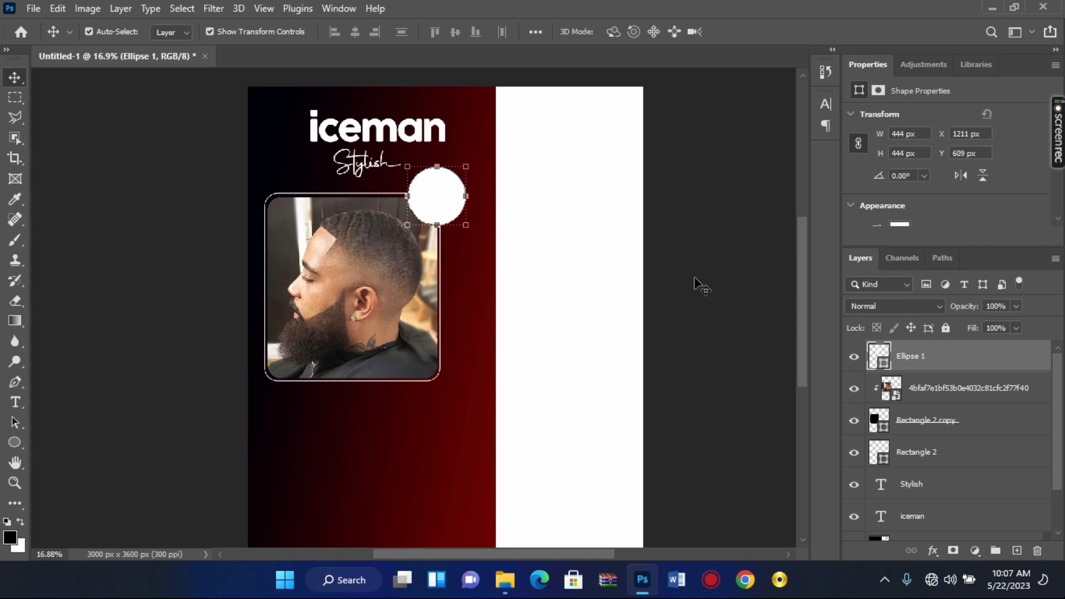
{"action": "left_click", "coordinate": [583, 255]}
{"action": "left_click", "coordinate": [452, 202]}
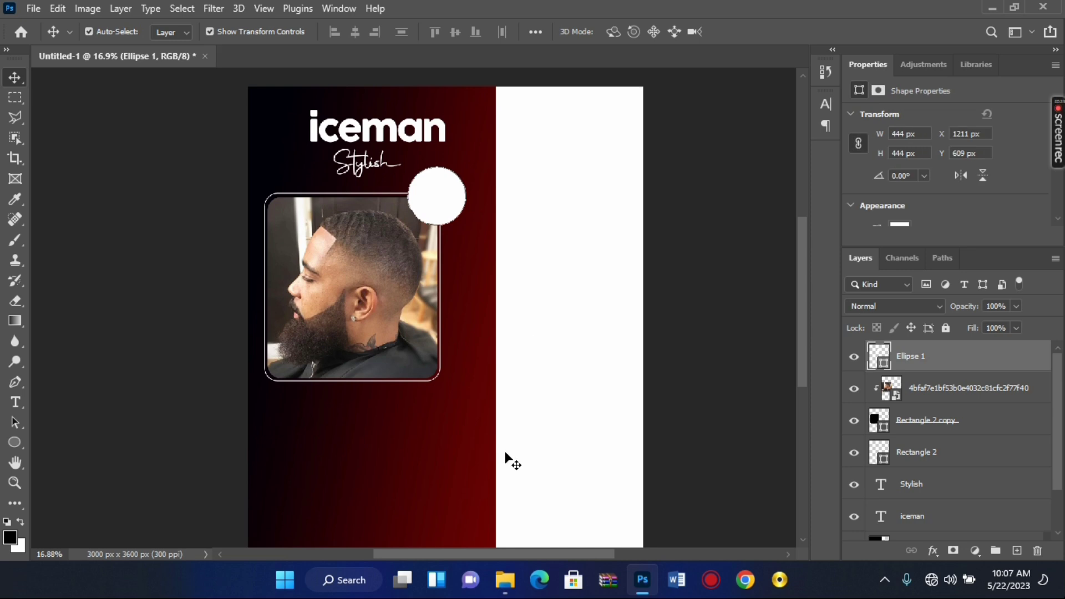
{"action": "left_click", "coordinate": [505, 580]}
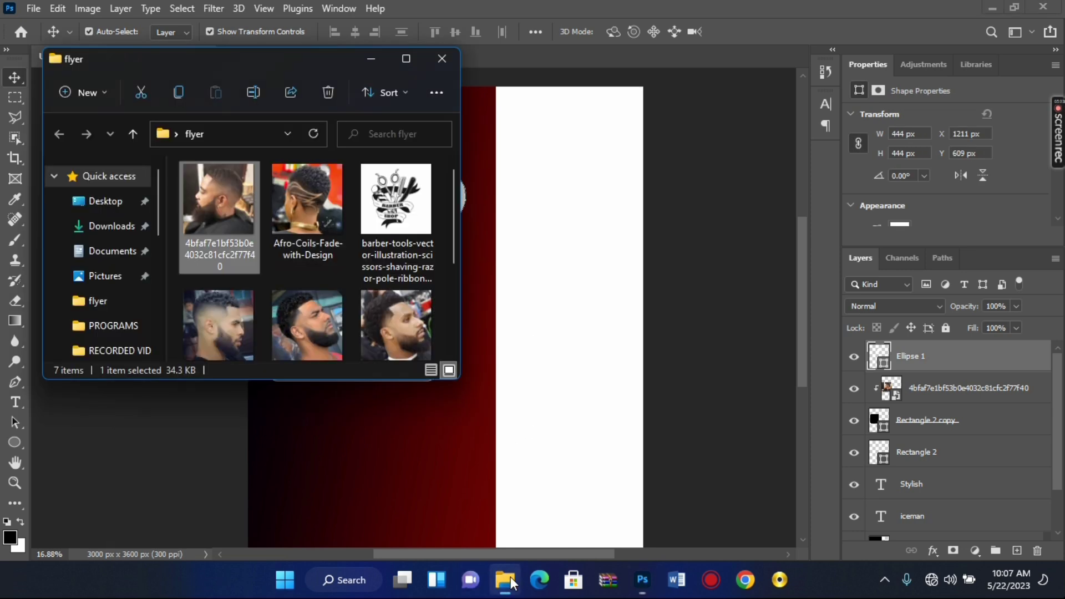
{"action": "left_click_drag", "start_coordinate": [318, 205], "coordinate": [562, 303]}
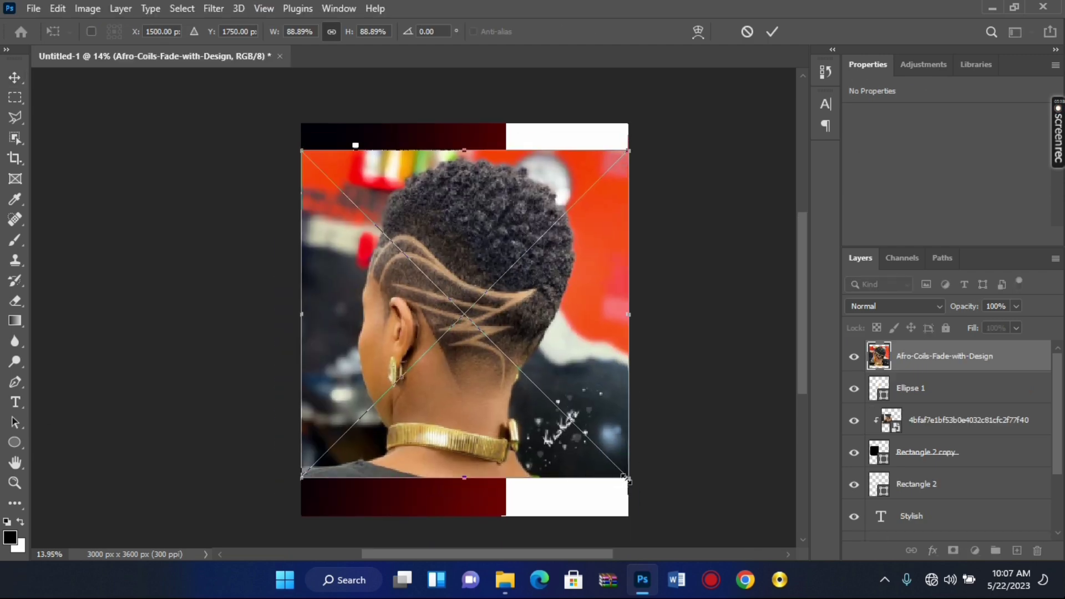
{"action": "left_click_drag", "start_coordinate": [625, 478], "coordinate": [447, 297]}
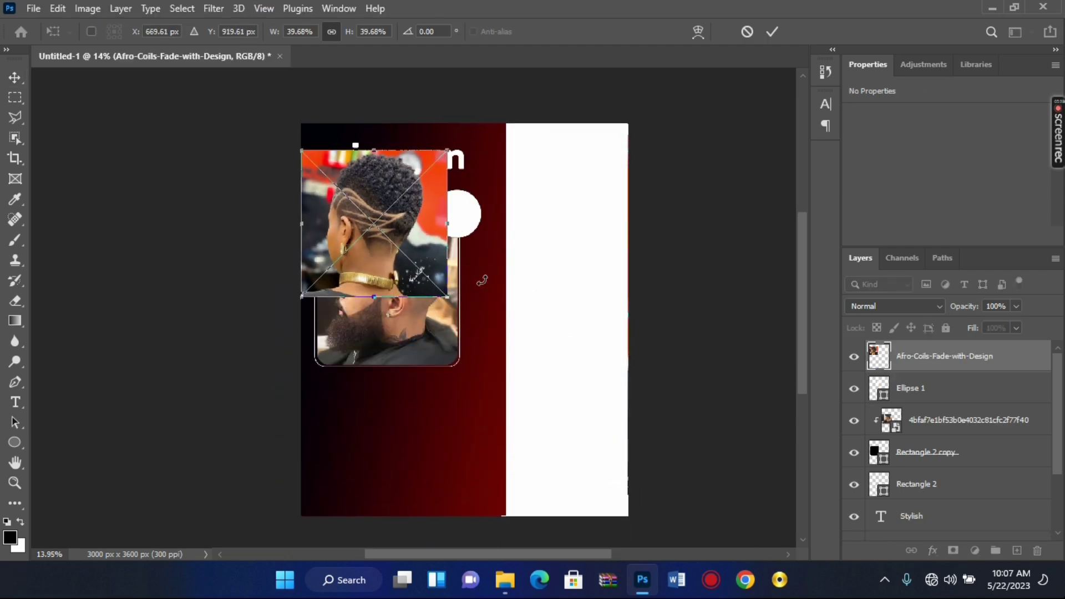
{"action": "scroll", "coordinate": [483, 280], "scroll_direction": "up", "scroll_amount": 2}
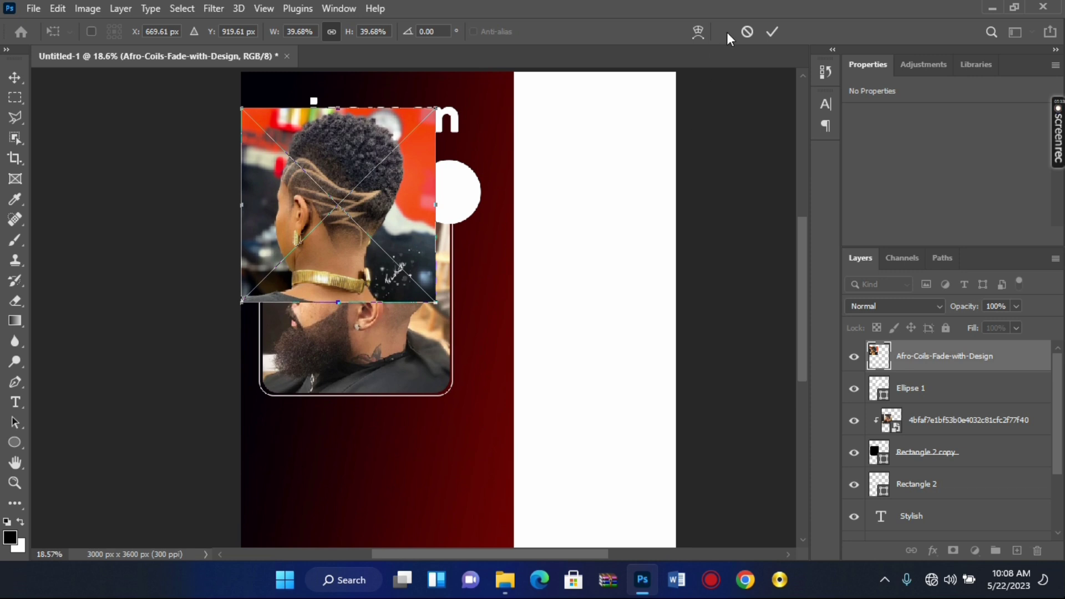
{"action": "left_click", "coordinate": [746, 32]}
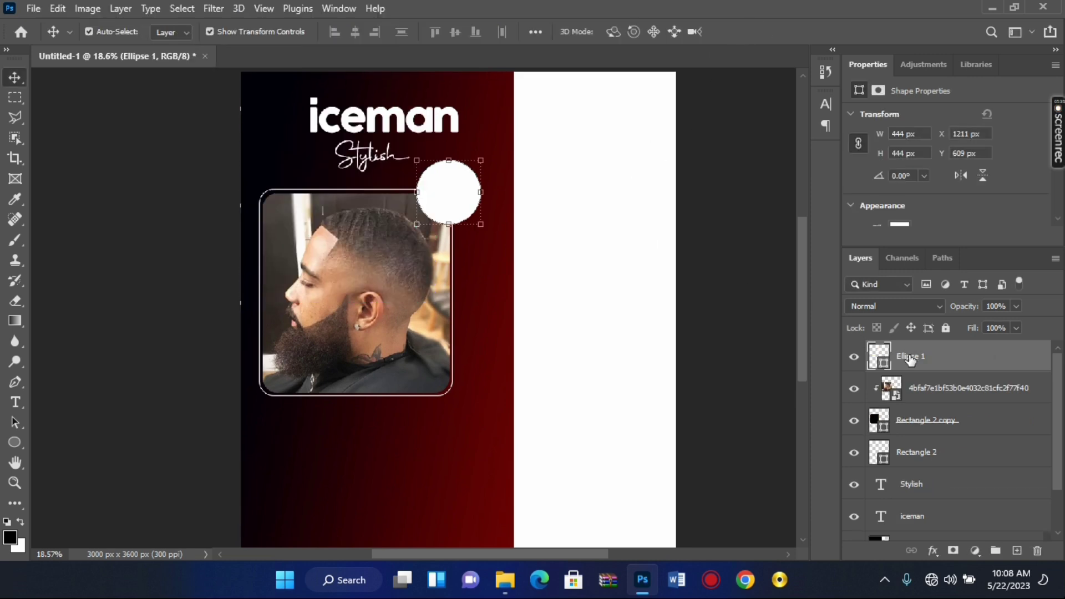
Delete and restore the white circle, then reselect the Ellipse 1 layer.
{"action": "key", "text": "Delete"}
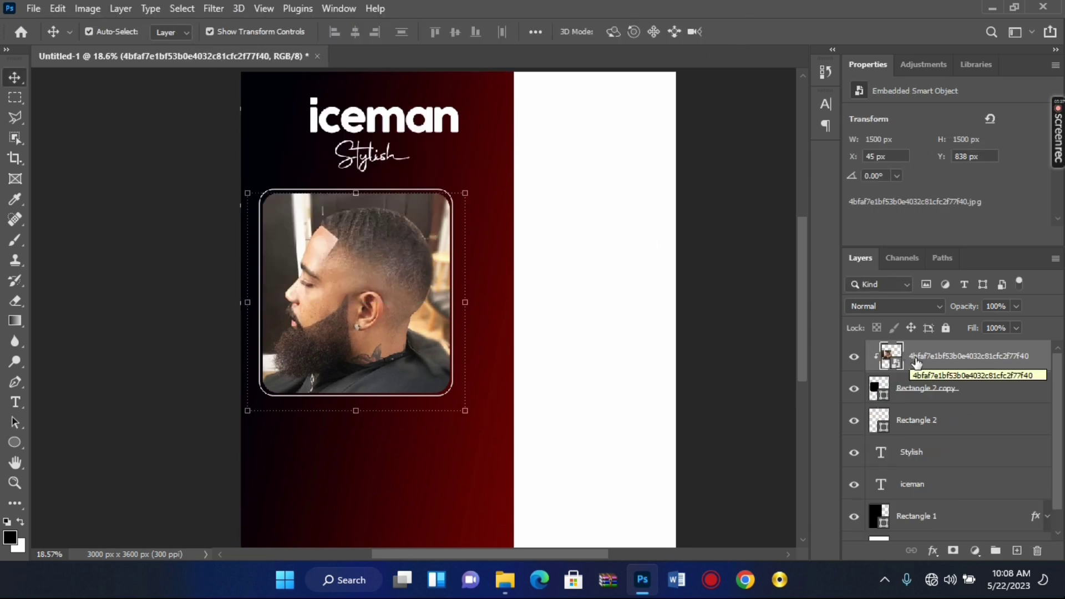
{"action": "key", "text": "ctrl+z"}
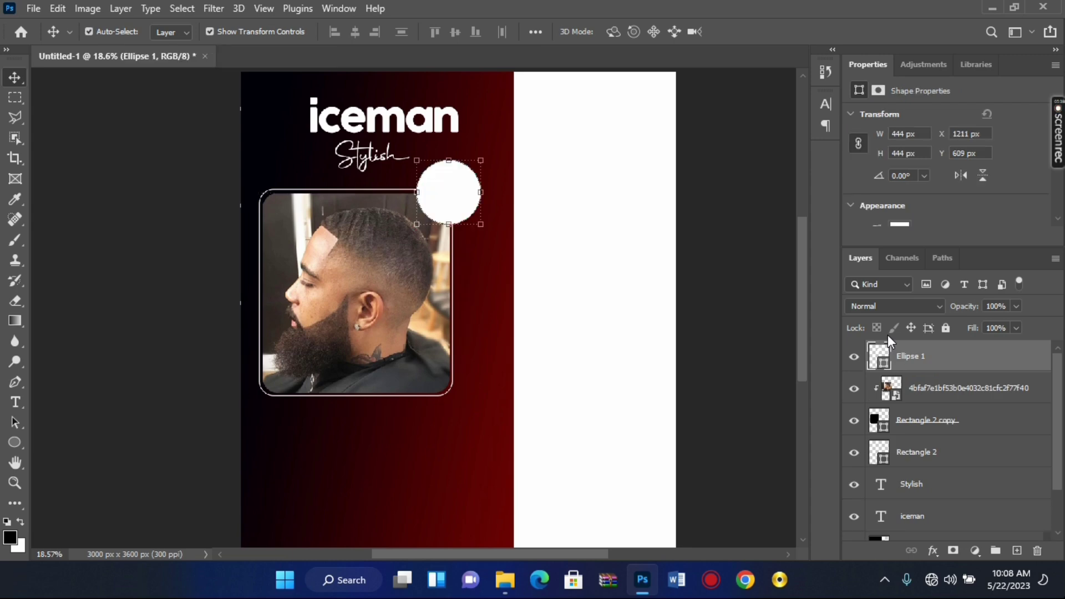
{"action": "left_click", "coordinate": [716, 272]}
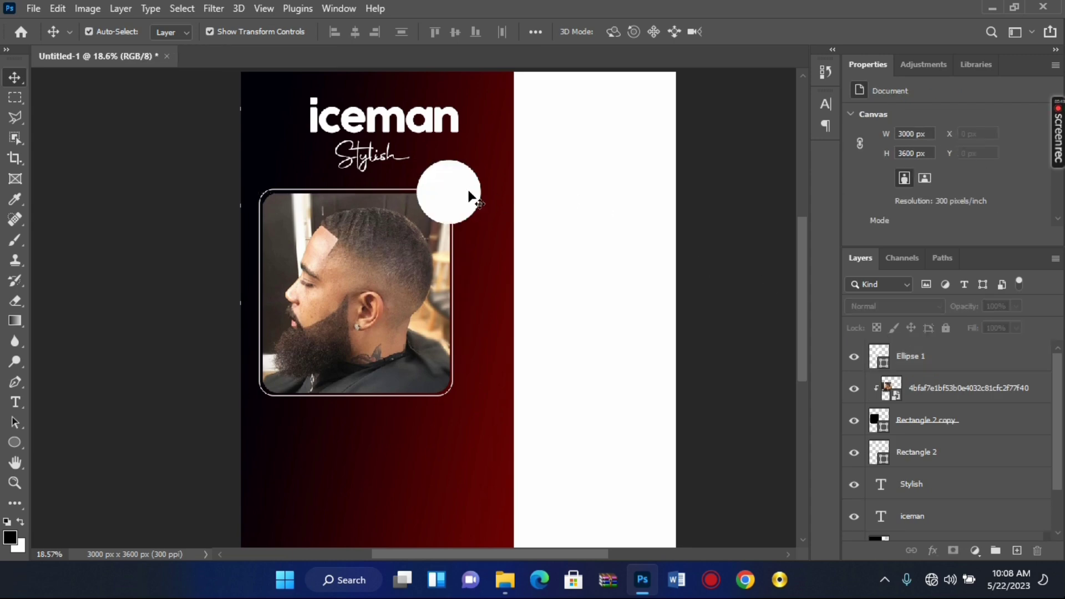
{"action": "left_click", "coordinate": [470, 194]}
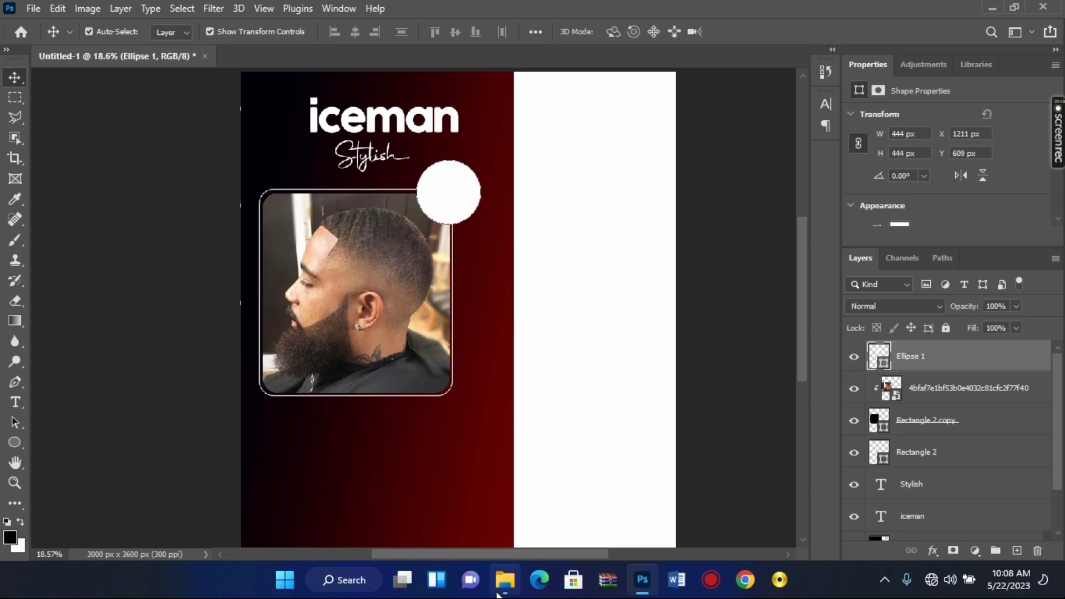
Place the barber-tools logo image into the poster and scale it to about 10%.
{"action": "left_click", "coordinate": [498, 592]}
{"action": "mouse_move", "coordinate": [410, 244]}
{"action": "left_mouse_down"}
{"action": "mouse_move", "coordinate": [456, 286]}
{"action": "mouse_move", "coordinate": [583, 305]}
{"action": "left_mouse_up"}
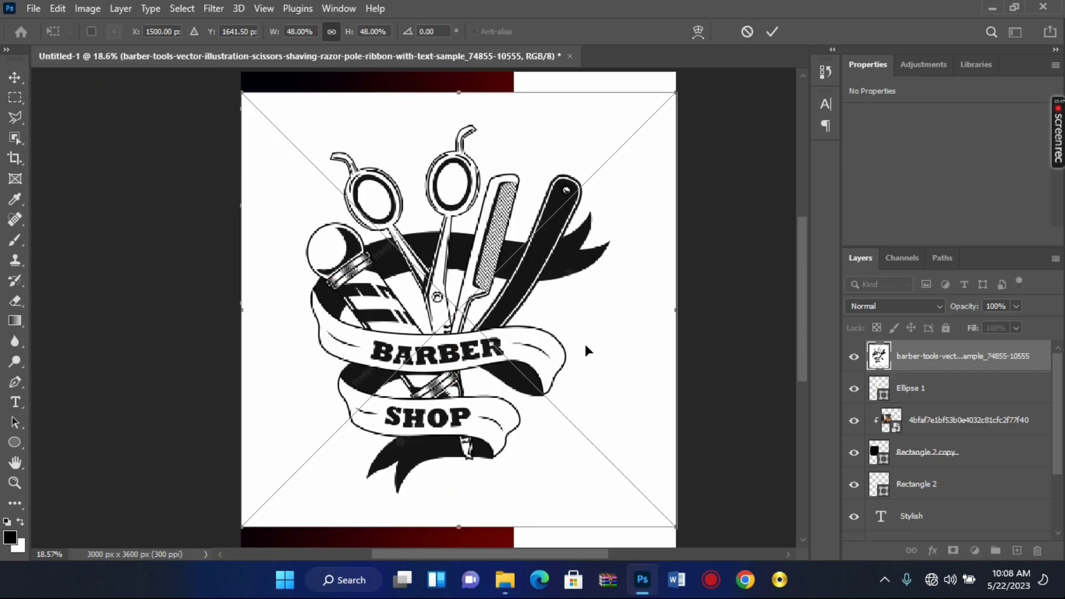
{"action": "left_click_drag", "start_coordinate": [678, 528], "coordinate": [449, 307]}
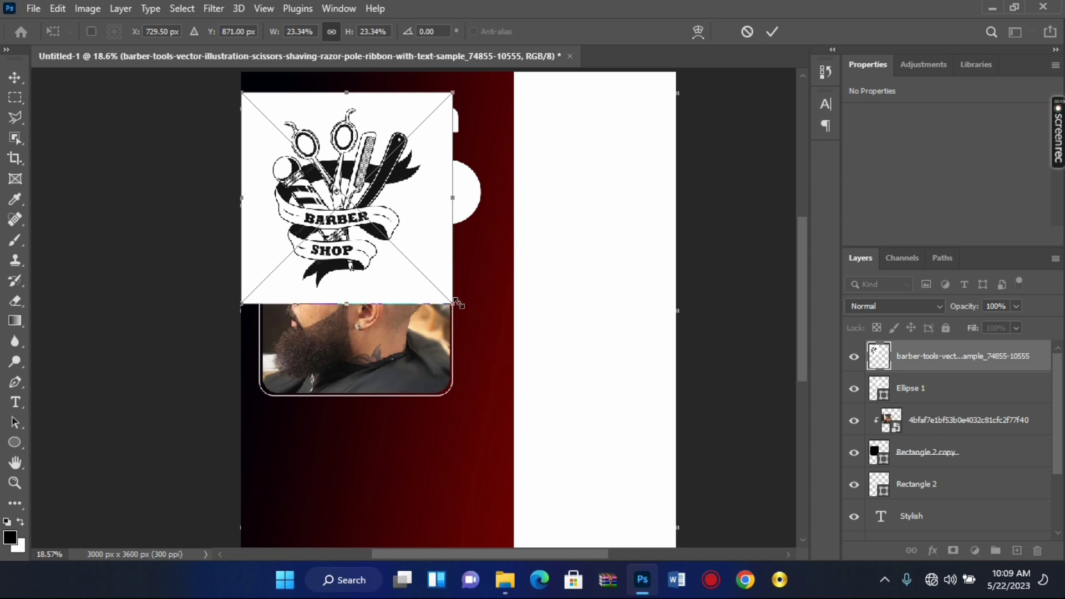
{"action": "left_click_drag", "start_coordinate": [456, 306], "coordinate": [354, 205]}
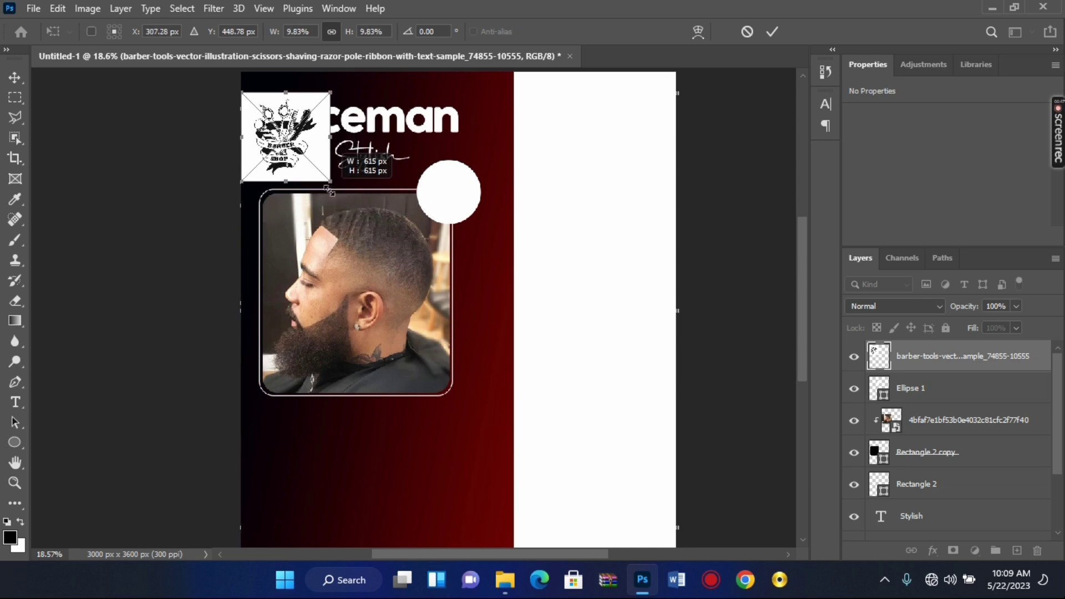
{"action": "mouse_move", "coordinate": [354, 205]}
{"action": "left_mouse_down"}
{"action": "mouse_move", "coordinate": [330, 182]}
{"action": "mouse_move", "coordinate": [442, 287]}
{"action": "left_mouse_up"}
{"action": "scroll", "coordinate": [460, 269], "scroll_direction": "up", "scroll_amount": 3}
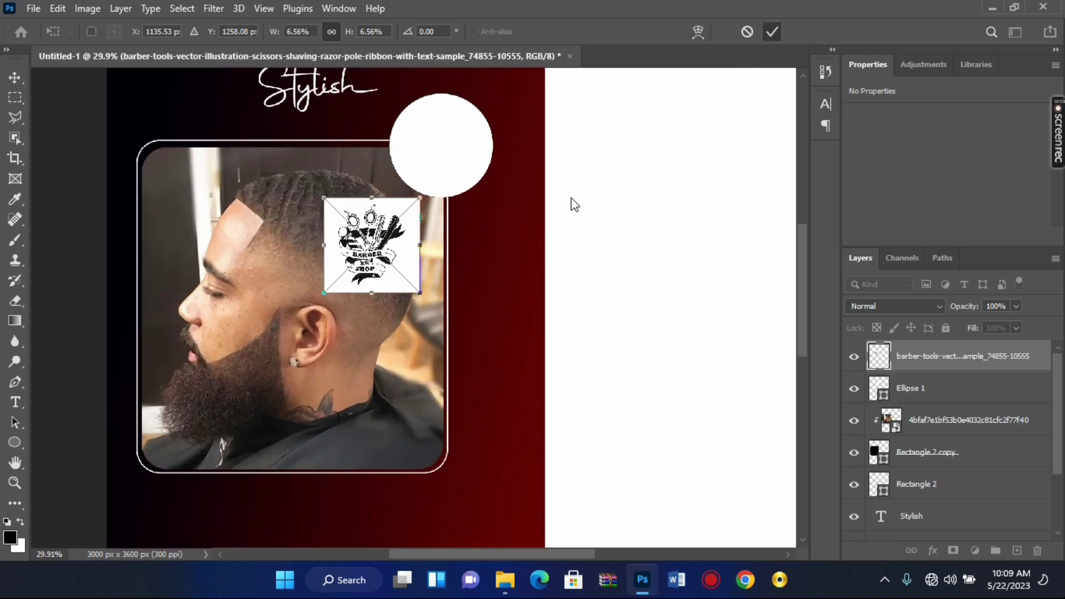
{"action": "key", "text": "Return"}
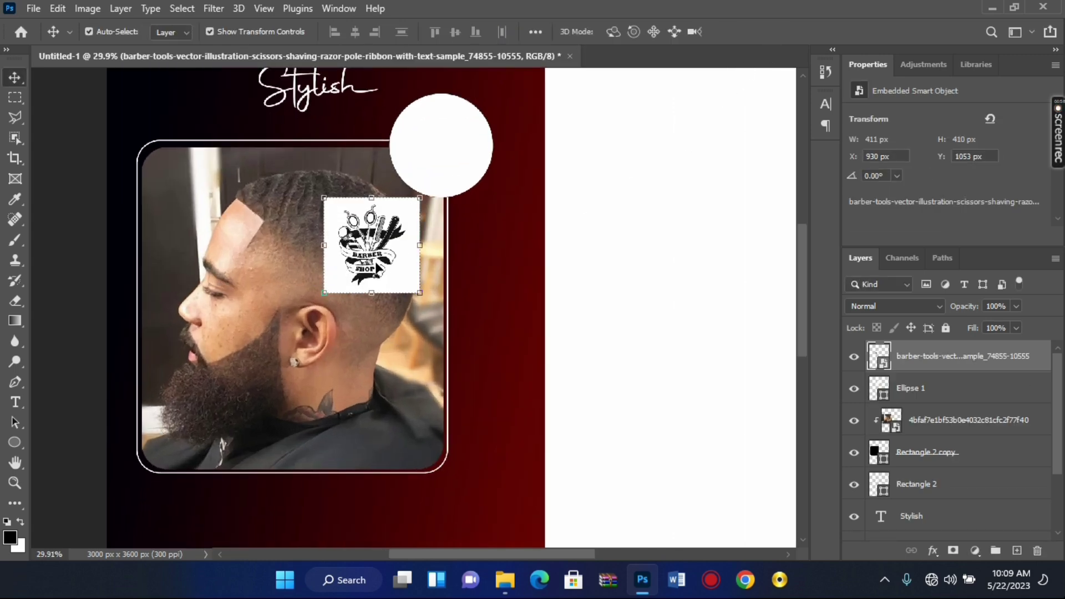
Move the barber logo onto the white circle and clip it to Ellipse 1.
{"action": "mouse_move", "coordinate": [388, 261]}
{"action": "left_mouse_down"}
{"action": "mouse_move", "coordinate": [450, 225]}
{"action": "mouse_move", "coordinate": [463, 131]}
{"action": "left_mouse_up"}
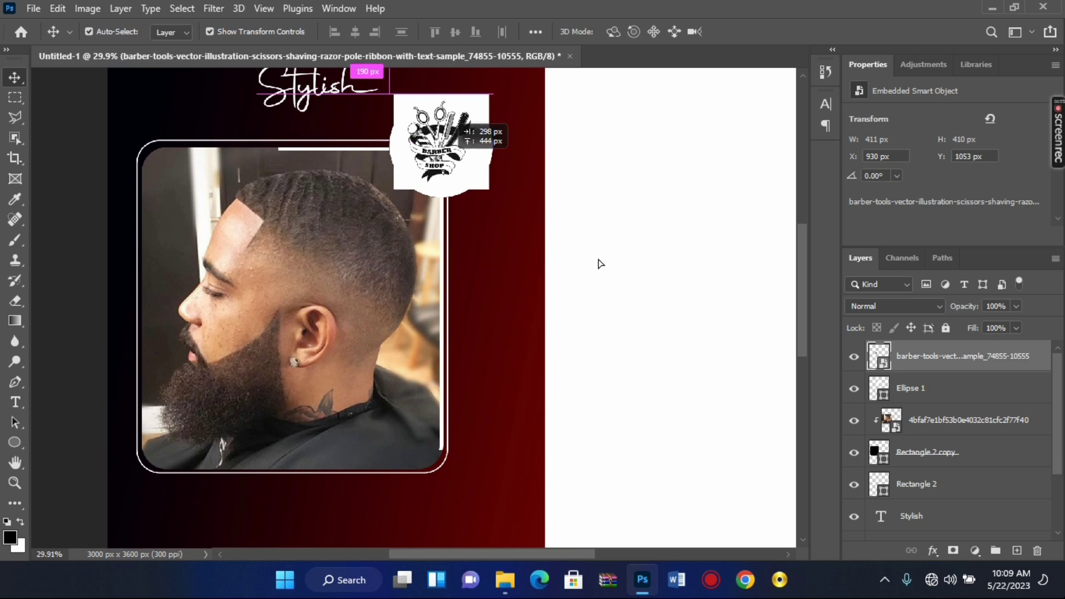
{"action": "right_click", "coordinate": [932, 354]}
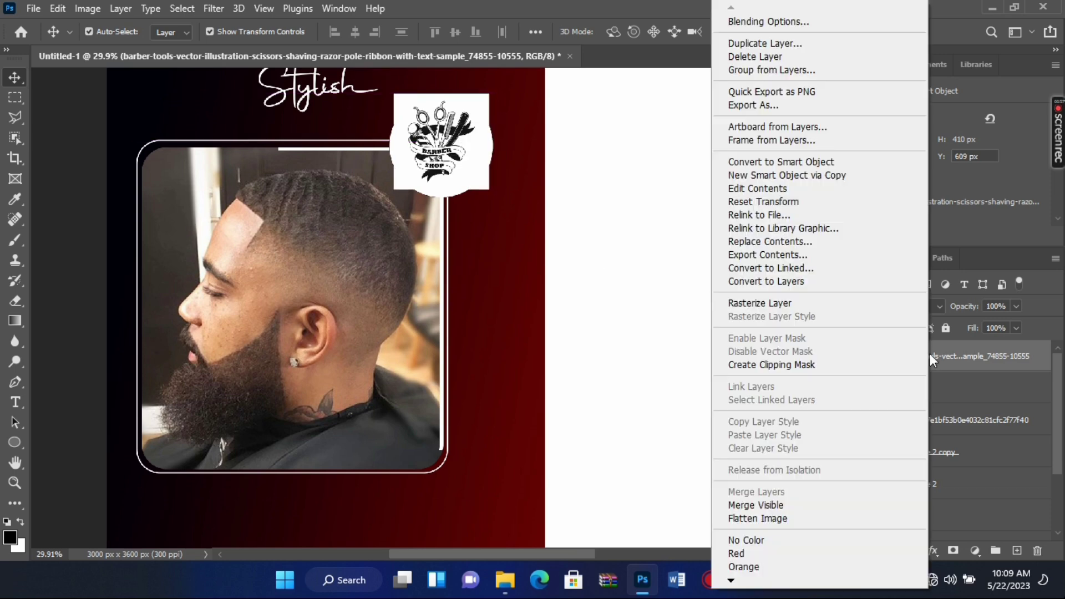
{"action": "left_click", "coordinate": [846, 366]}
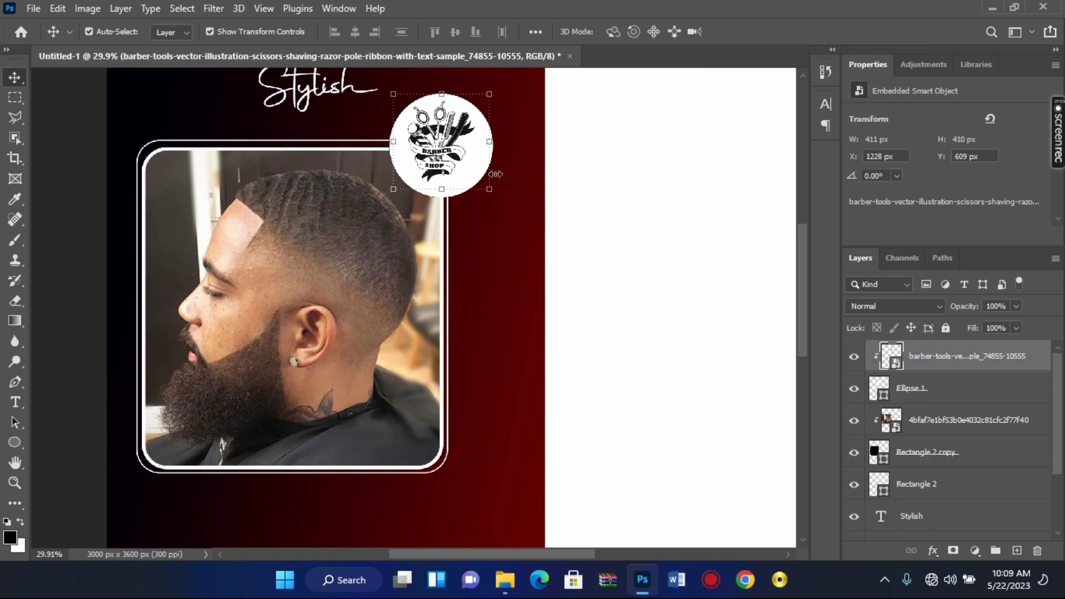
{"action": "key", "text": "Down"}
{"action": "key", "text": "Down"}
{"action": "key", "text": "Down"}
{"action": "key", "text": "Right"}
{"action": "key", "text": "Right"}
{"action": "key", "text": "Right"}
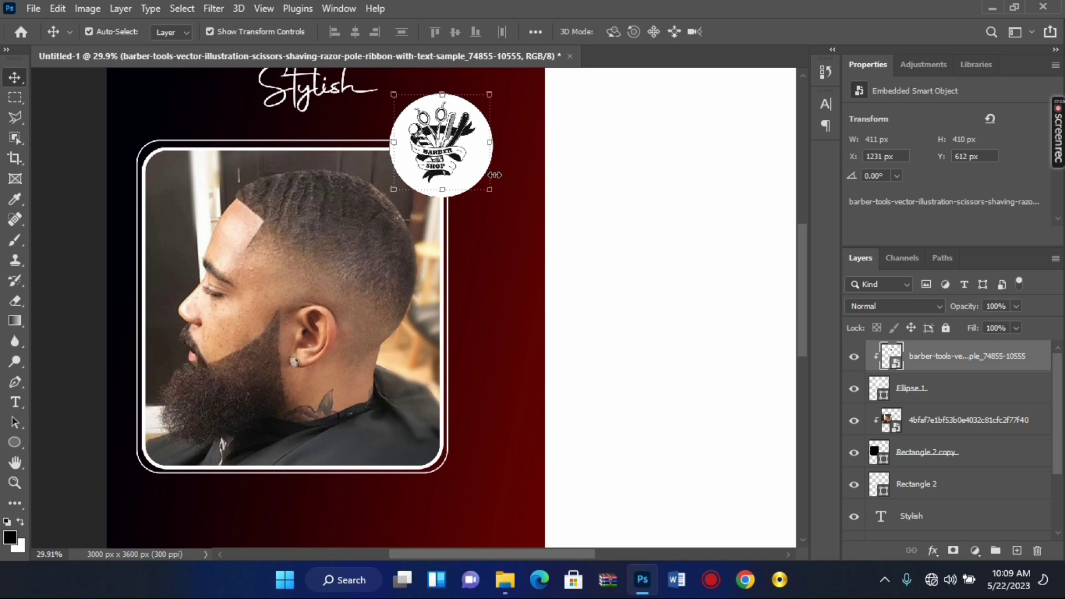
Duplicate the white circle and nudge the original Ellipse 1 up slightly.
{"action": "left_click", "coordinate": [73, 190]}
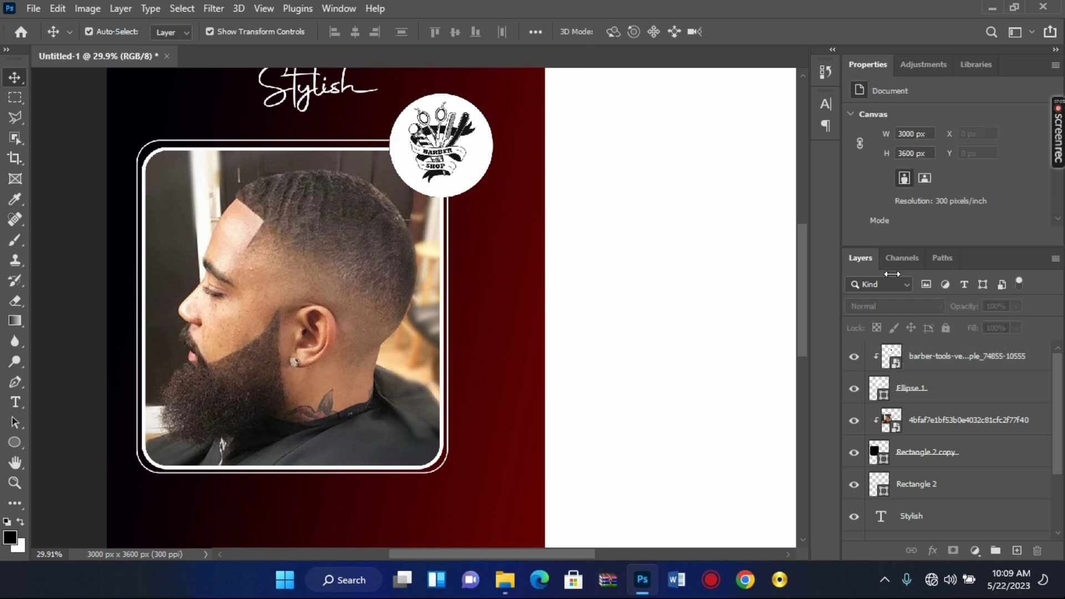
{"action": "left_click", "coordinate": [947, 397]}
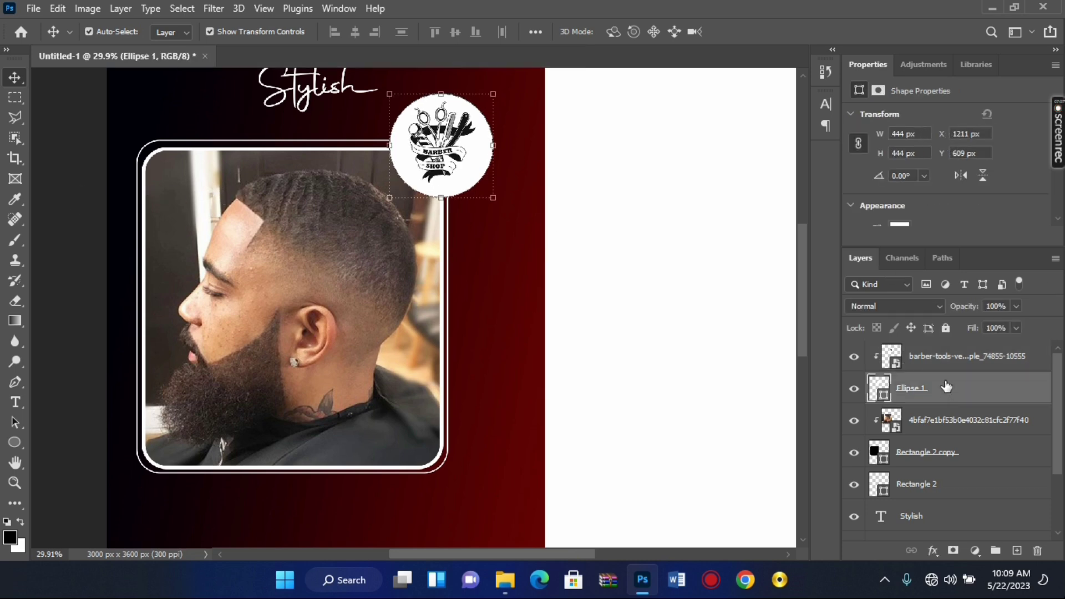
{"action": "key", "text": "ctrl+j"}
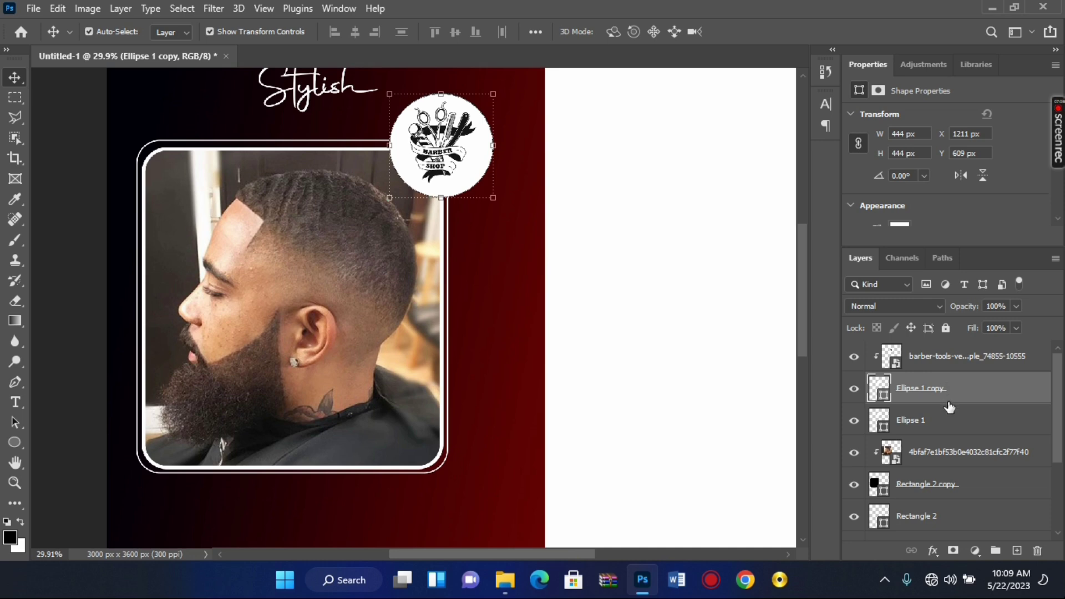
{"action": "left_click", "coordinate": [950, 422]}
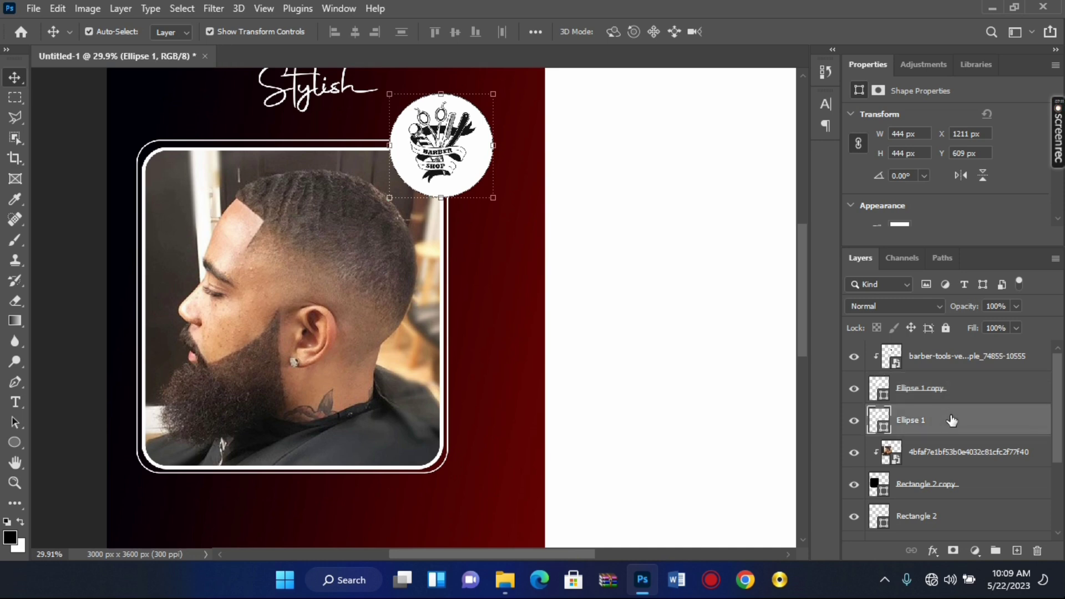
{"action": "key", "text": "Up"}
{"action": "key", "text": "Up"}
{"action": "key", "text": "Up"}
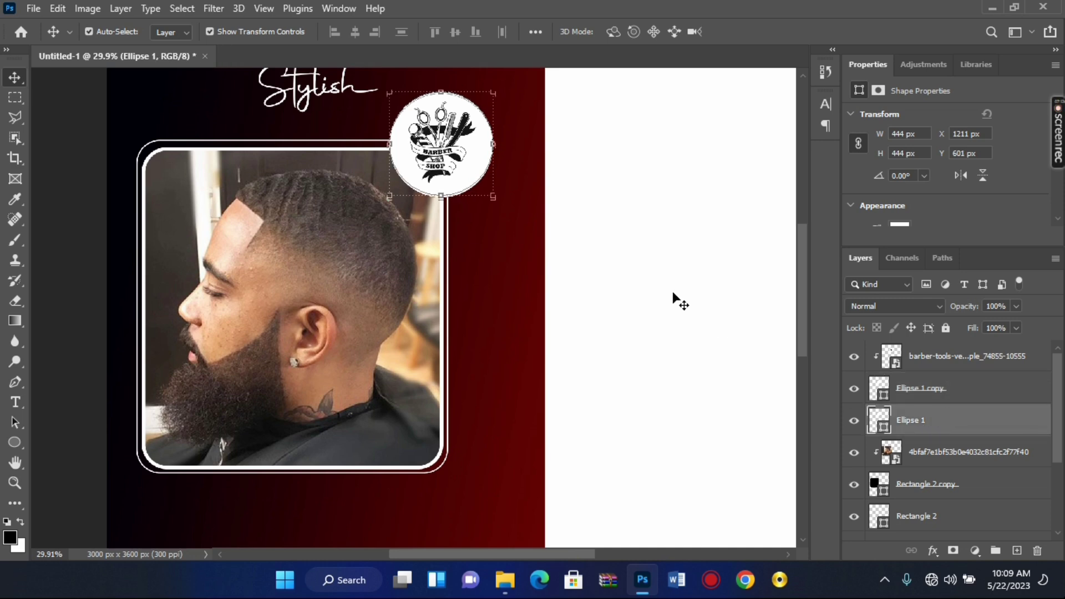
{"action": "key", "text": "Up"}
{"action": "key", "text": "Up"}
{"action": "key", "text": "Up"}
{"action": "scroll", "coordinate": [958, 208], "scroll_direction": "down", "scroll_amount": 1}
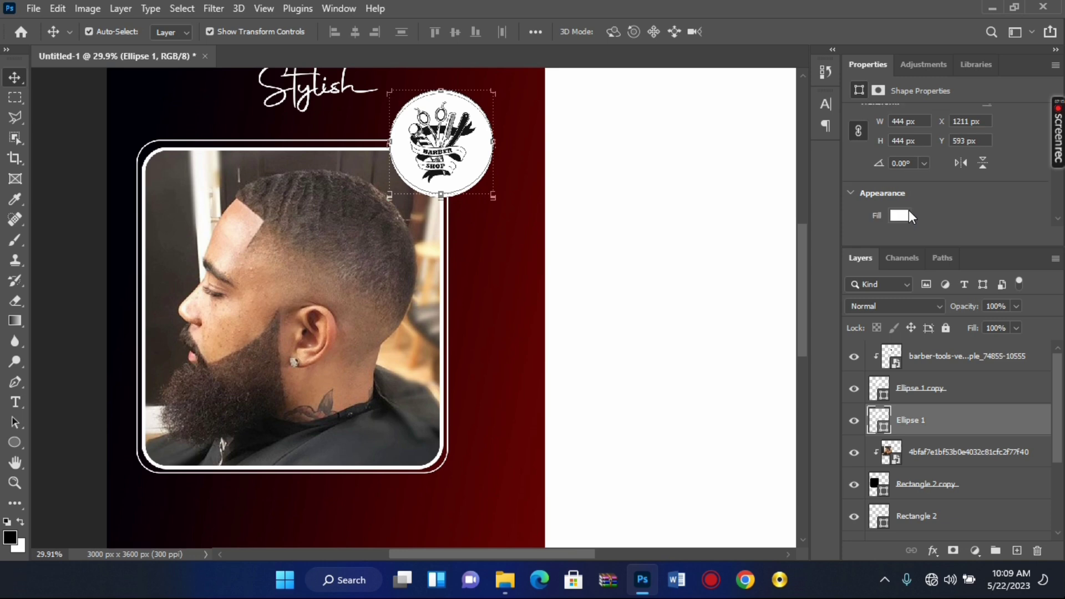
Remove the original circle's white fill.
{"action": "left_click", "coordinate": [899, 214]}
{"action": "left_click", "coordinate": [859, 245]}
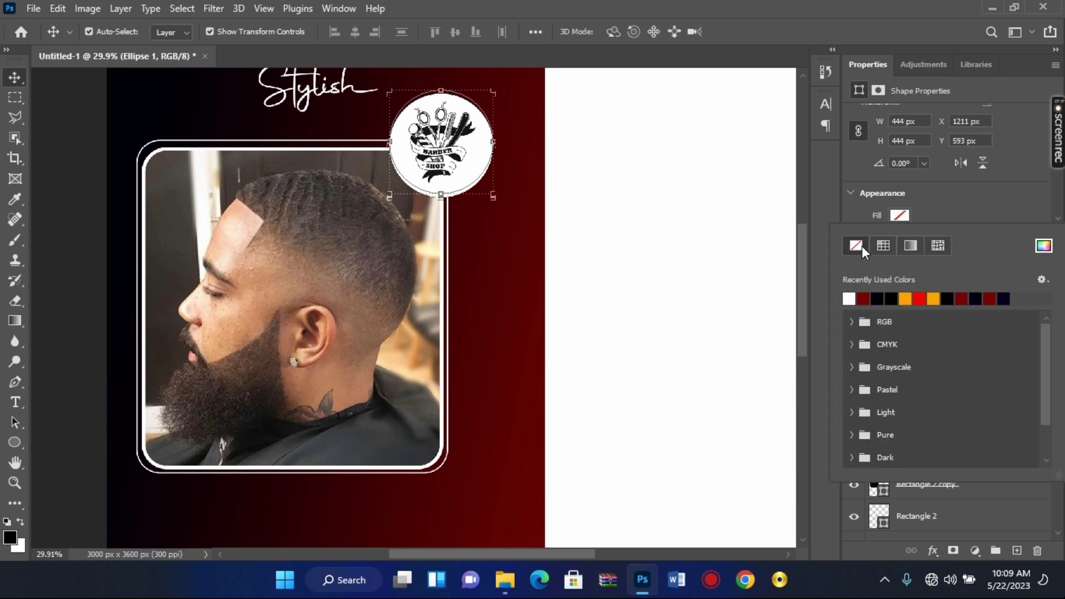
{"action": "left_click", "coordinate": [940, 202]}
{"action": "scroll", "coordinate": [941, 200], "scroll_direction": "down", "scroll_amount": 1}
{"action": "scroll", "coordinate": [941, 200], "scroll_direction": "down", "scroll_amount": 1}
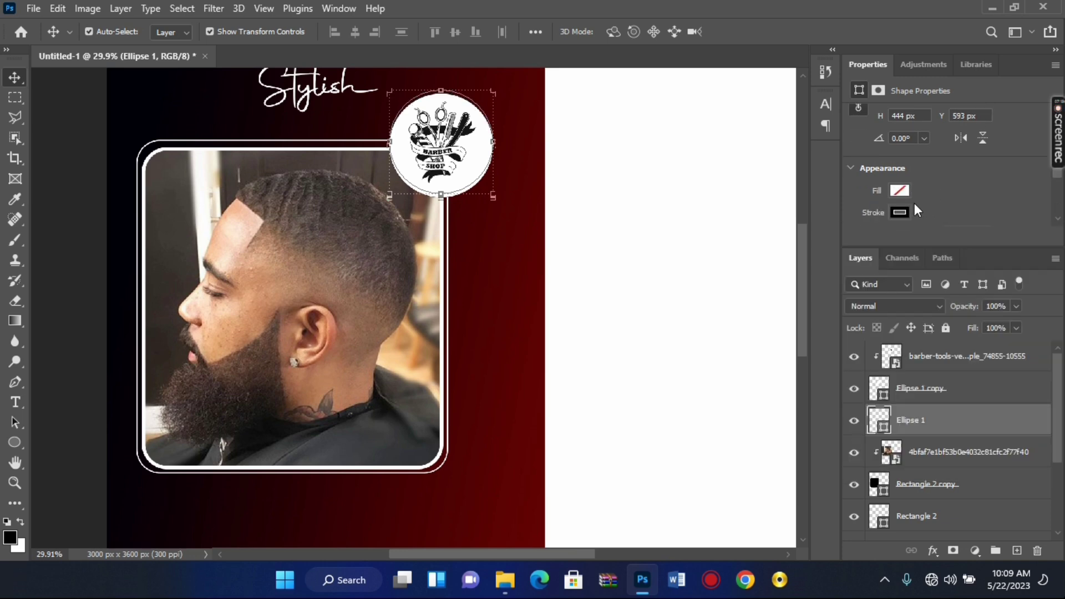
Give Ellipse 1 a 5 px outline and scale it up to about 103%.
{"action": "left_click", "coordinate": [901, 213]}
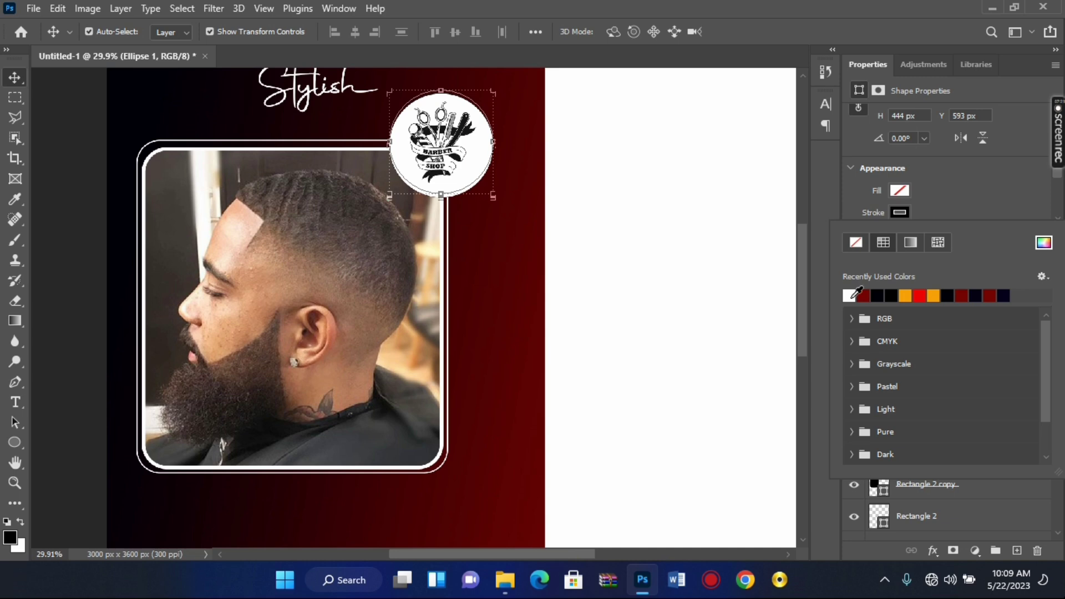
{"action": "scroll", "coordinate": [942, 181], "scroll_direction": "down", "scroll_amount": 1}
{"action": "scroll", "coordinate": [942, 181], "scroll_direction": "down", "scroll_amount": 1}
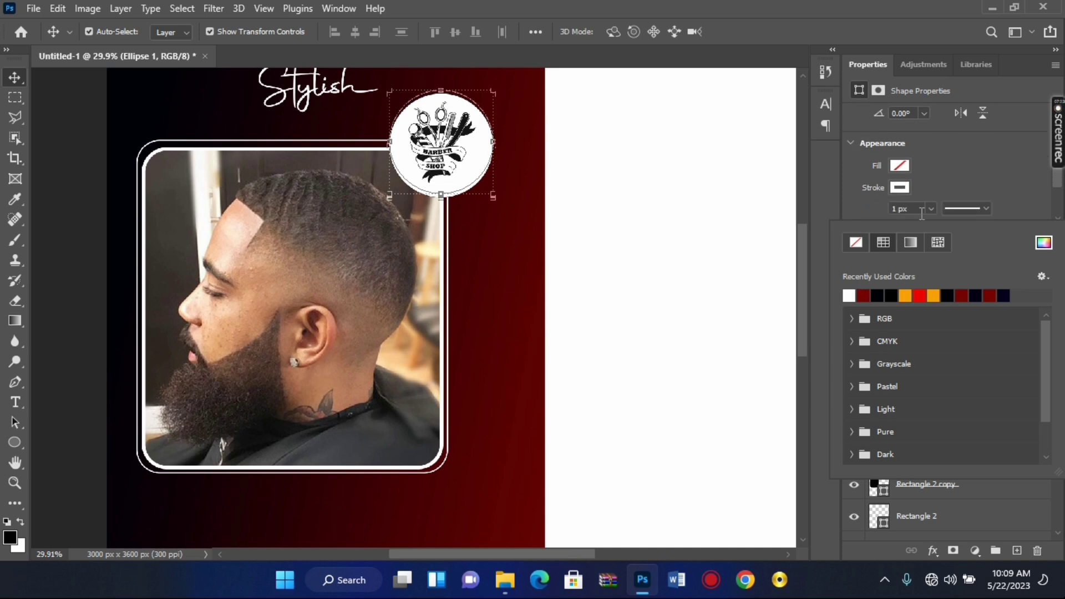
{"action": "left_click", "coordinate": [919, 208]}
{"action": "double_click", "coordinate": [901, 208]}
{"action": "type", "text": "3"}
{"action": "key", "text": "Return"}
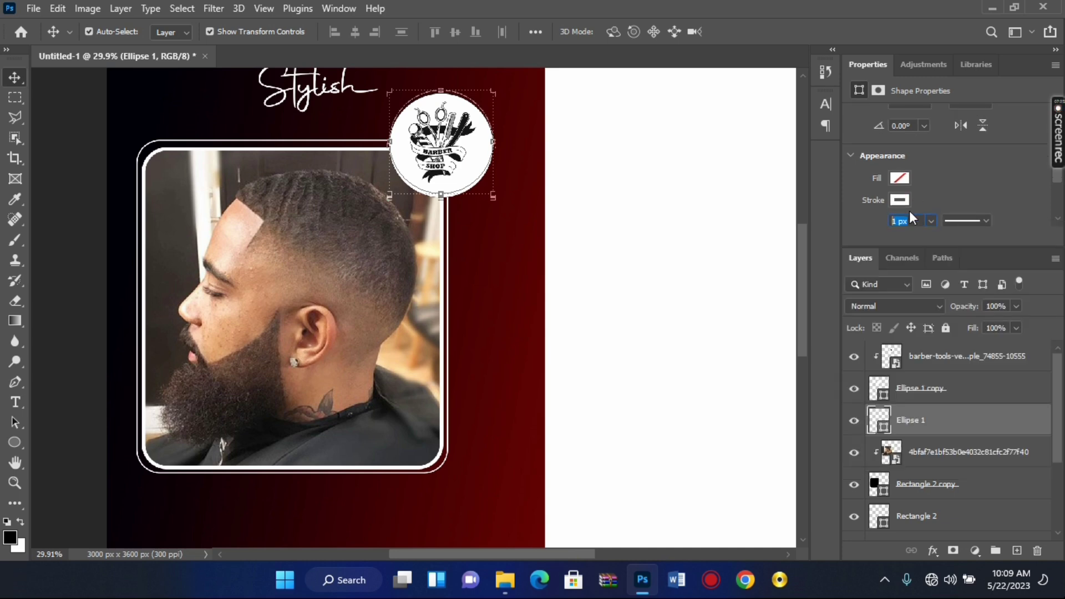
{"action": "key", "text": "Up"}
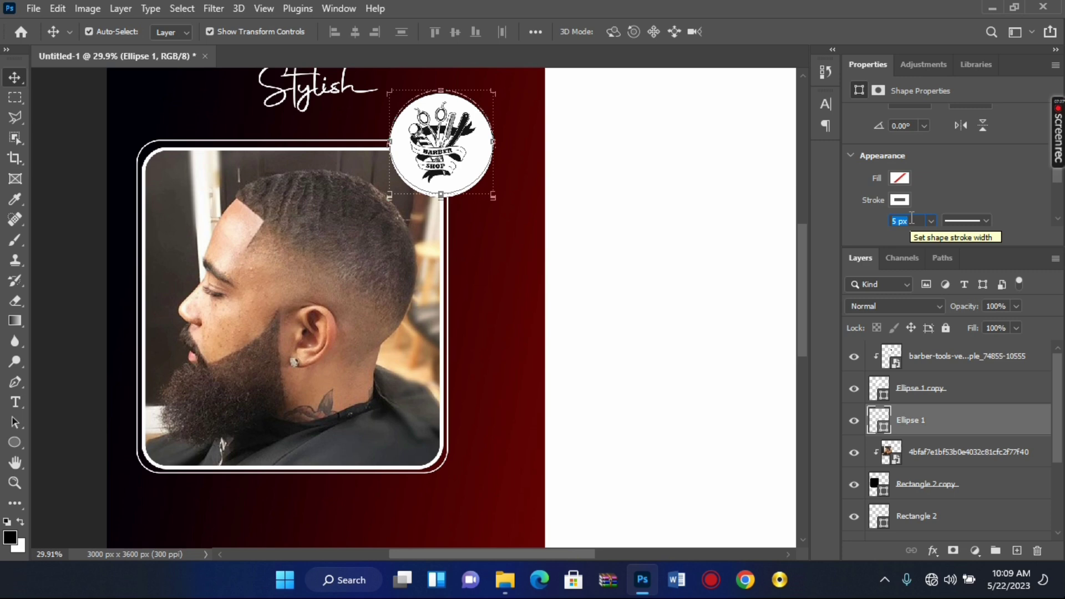
{"action": "key", "text": "Return"}
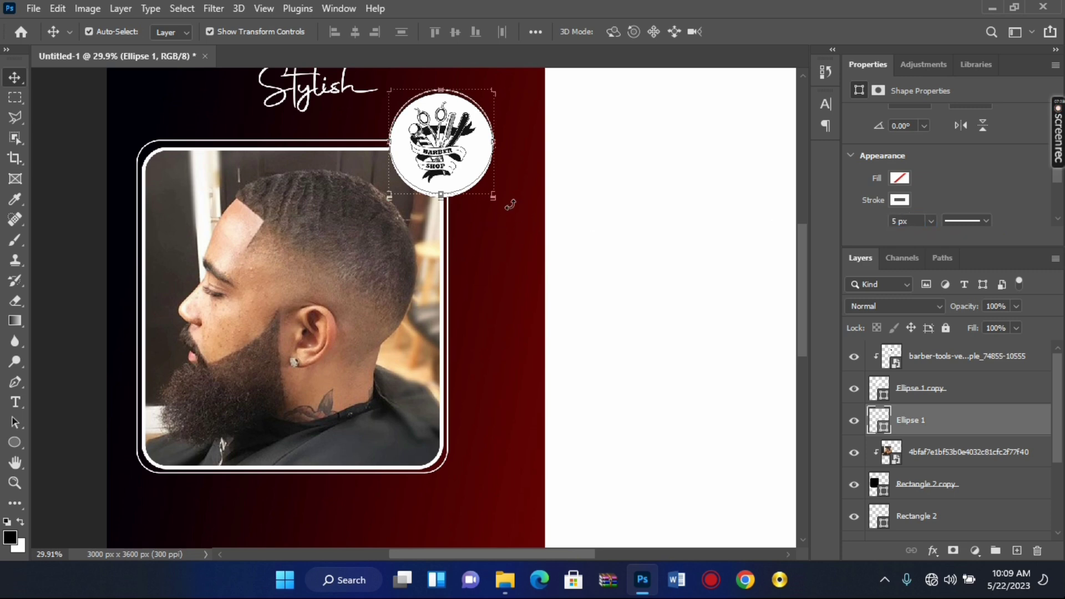
{"action": "left_click_drag", "start_coordinate": [493, 197], "coordinate": [497, 199]}
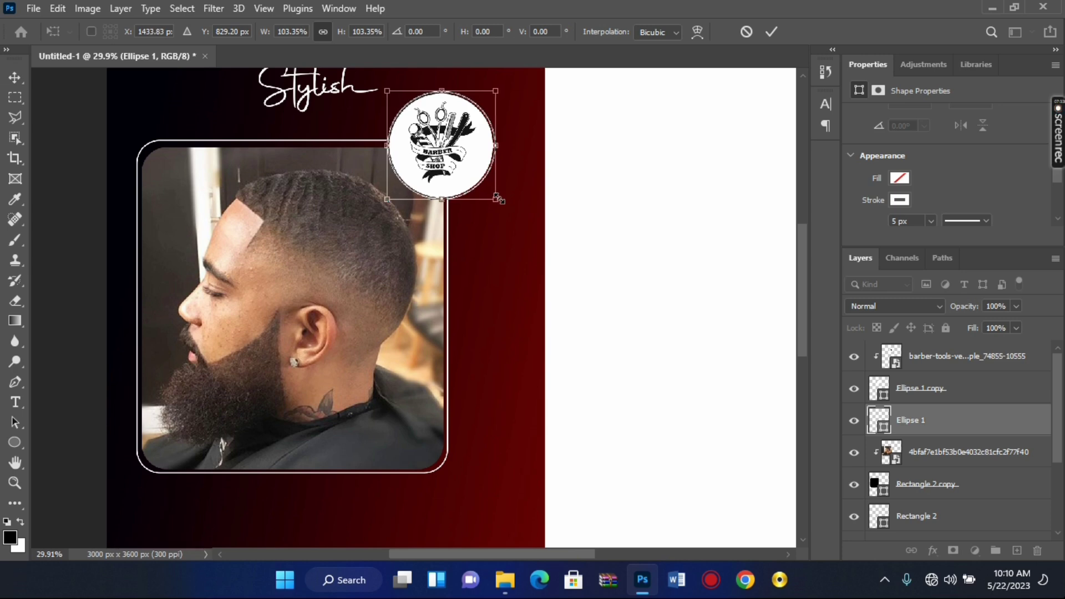
{"action": "left_click", "coordinate": [772, 32]}
{"action": "scroll", "coordinate": [443, 181], "scroll_direction": "down", "scroll_amount": 2}
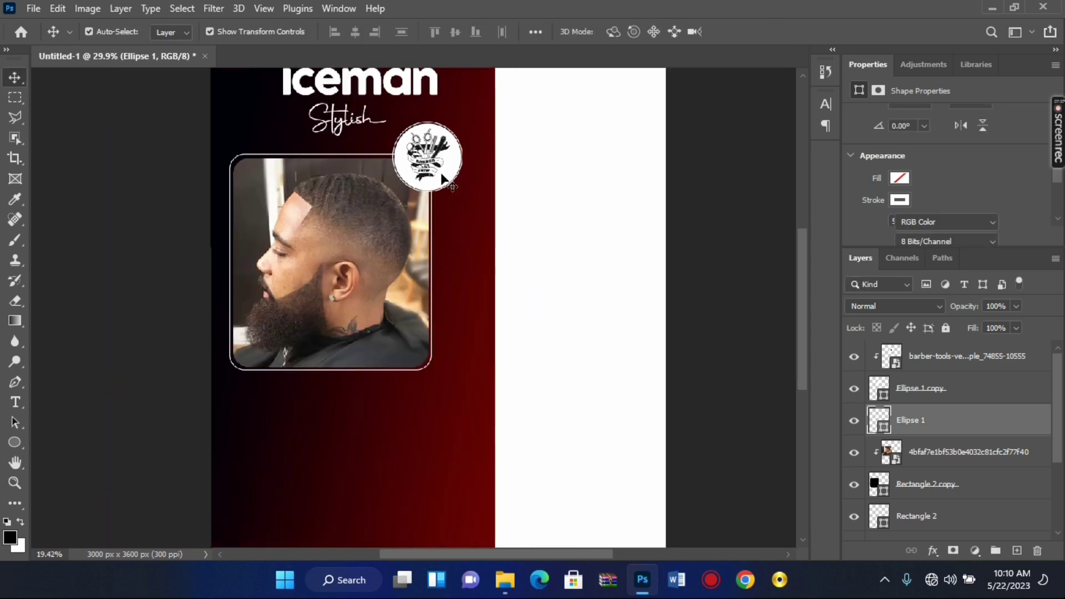
{"action": "scroll", "coordinate": [442, 179], "scroll_direction": "down", "scroll_amount": 3}
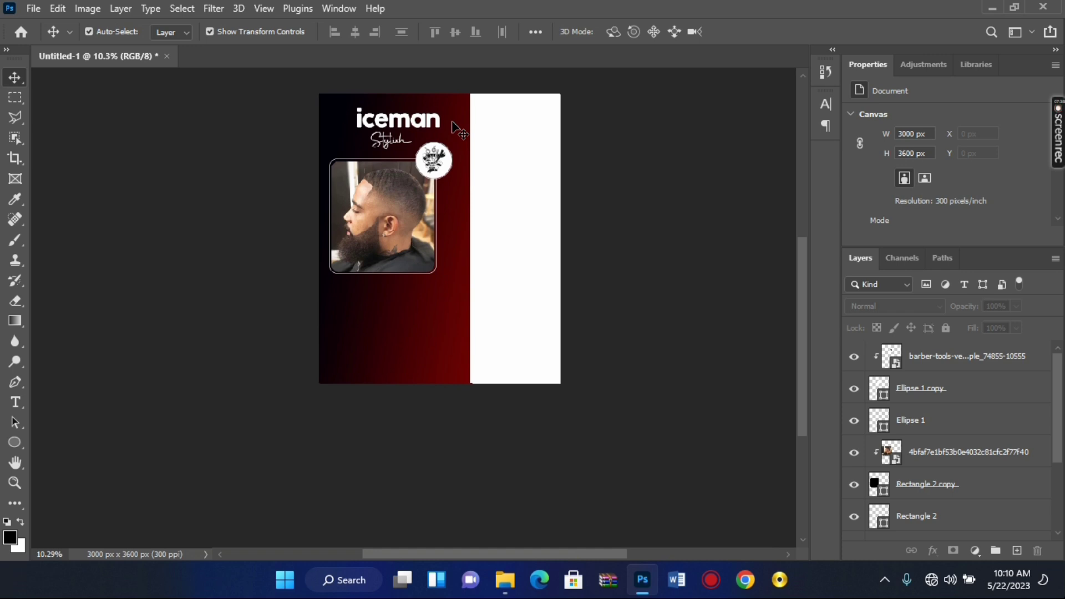
{"action": "scroll", "coordinate": [347, 106], "scroll_direction": "up", "scroll_amount": 1}
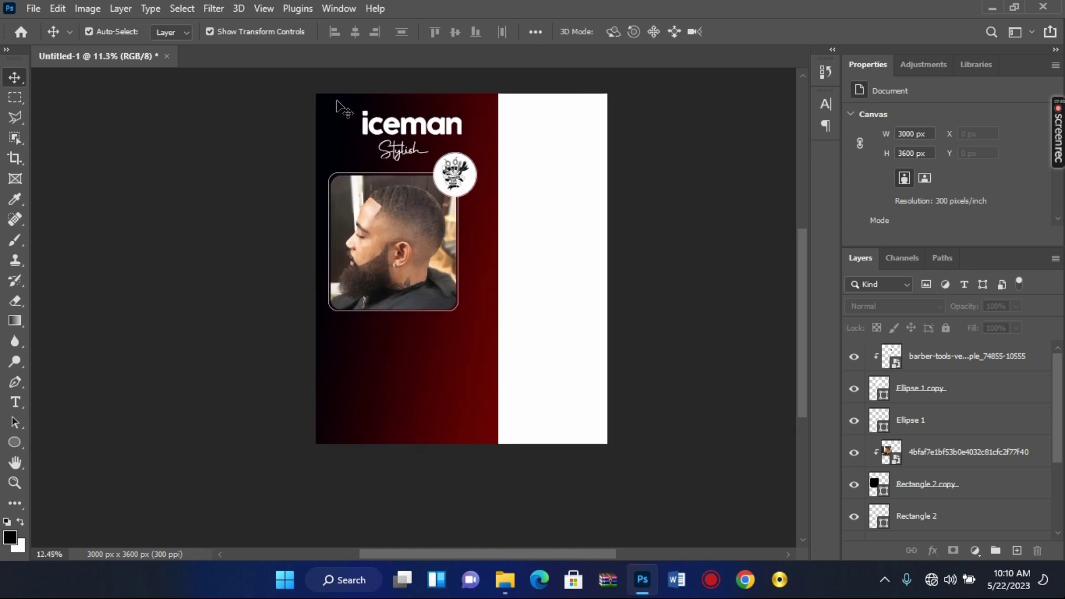
{"action": "scroll", "coordinate": [344, 109], "scroll_direction": "up", "scroll_amount": 1}
{"action": "scroll", "coordinate": [388, 133], "scroll_direction": "up", "scroll_amount": 1}
{"action": "left_click", "coordinate": [400, 163]}
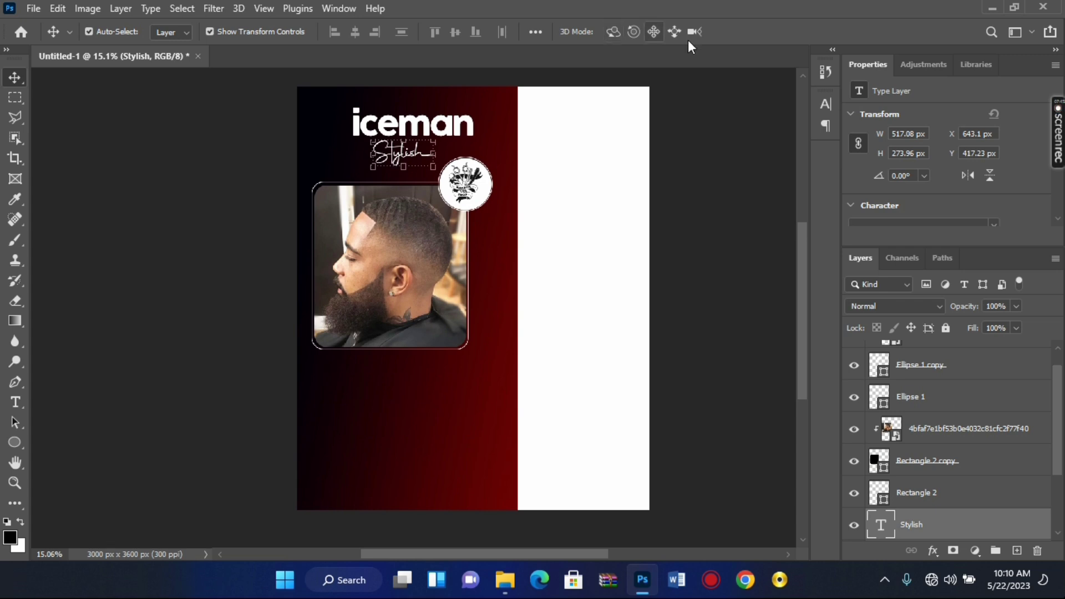
{"action": "left_click", "coordinate": [580, 264]}
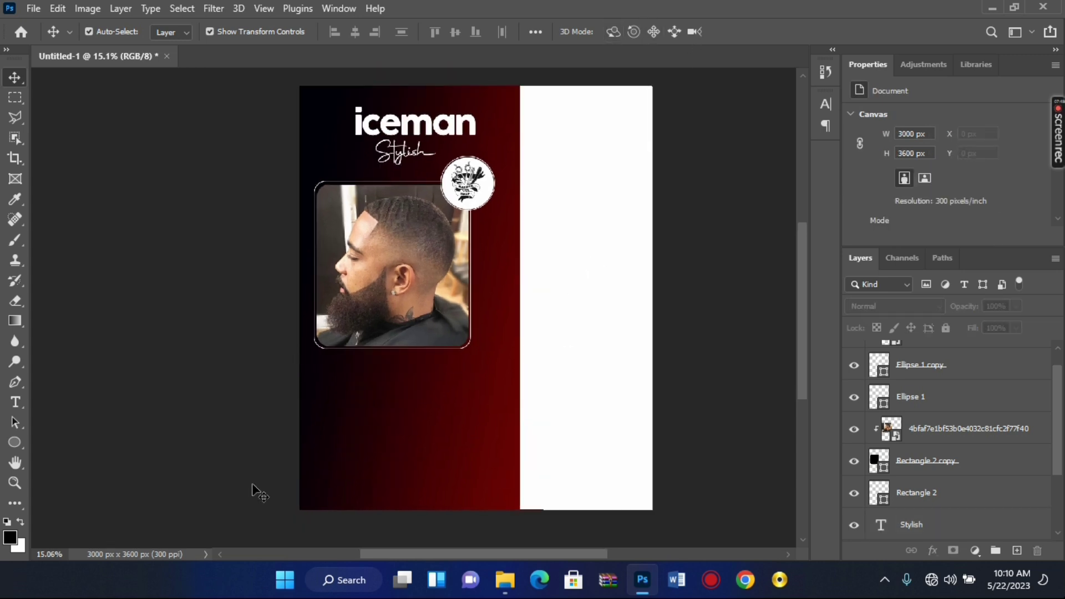
{"action": "right_click", "coordinate": [15, 442]}
Draw a black rectangle below the portrait photo and shrink it slightly.
{"action": "left_click", "coordinate": [83, 443]}
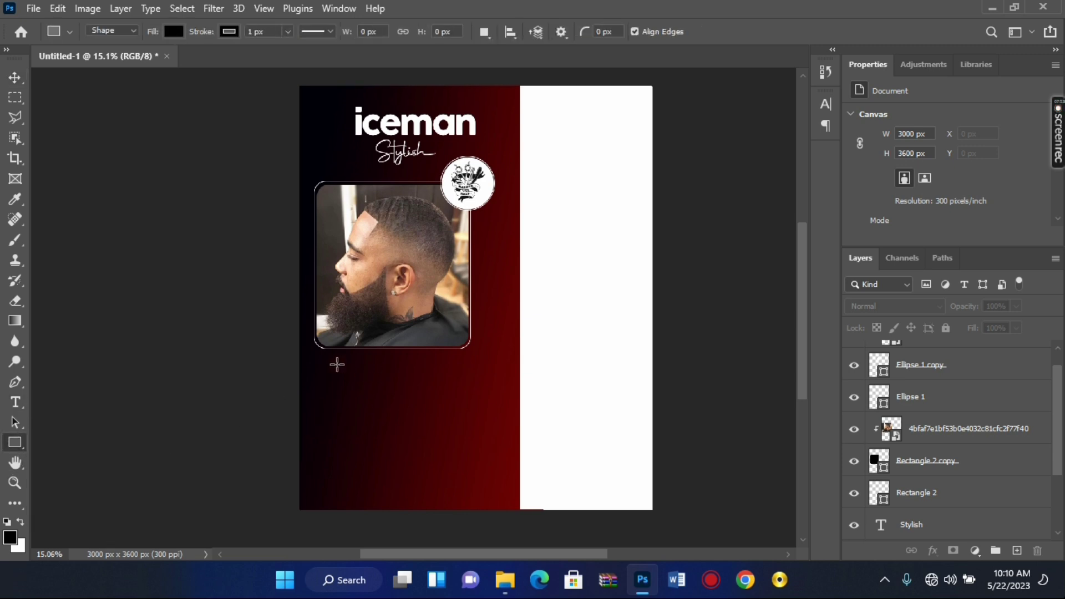
{"action": "left_click_drag", "start_coordinate": [324, 362], "coordinate": [466, 394]}
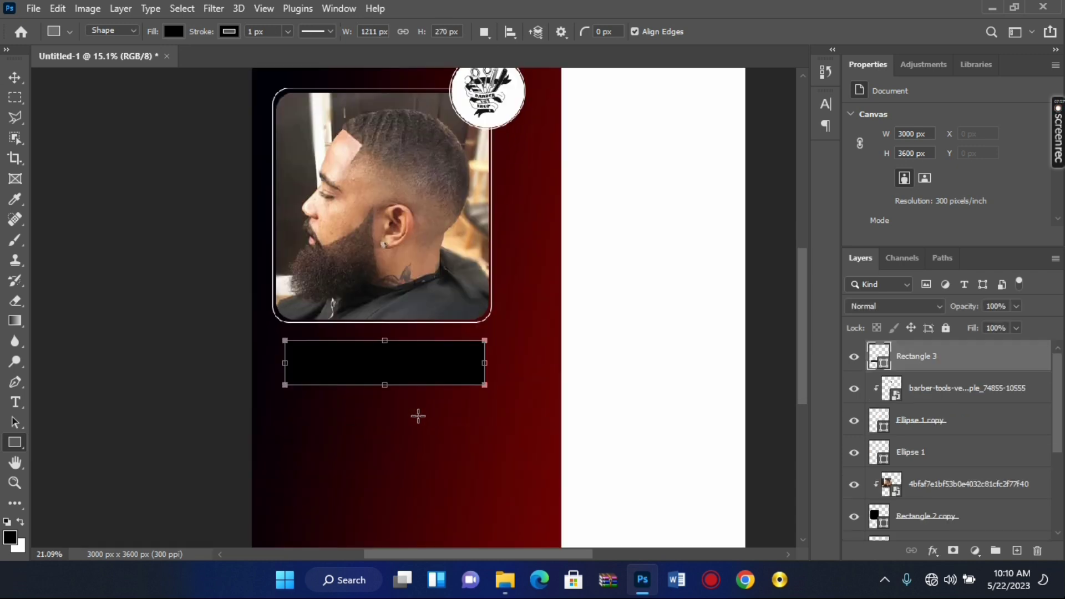
{"action": "scroll", "coordinate": [420, 417], "scroll_direction": "up", "scroll_amount": 3}
{"action": "left_click", "coordinate": [15, 77]}
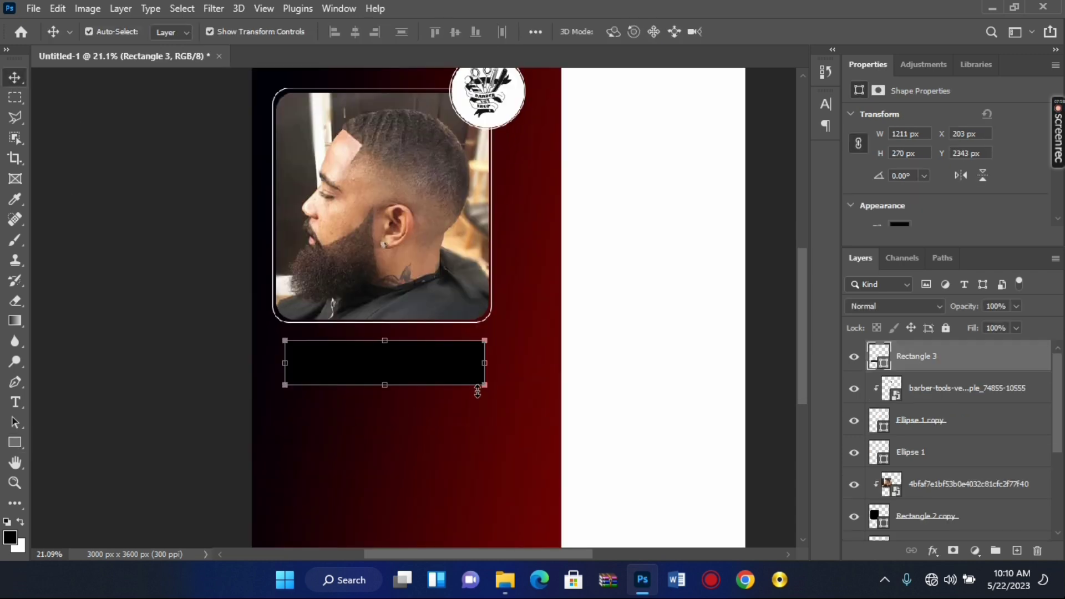
{"action": "mouse_move", "coordinate": [485, 385]}
{"action": "left_mouse_down"}
{"action": "mouse_move", "coordinate": [444, 373]}
{"action": "mouse_move", "coordinate": [458, 372]}
{"action": "mouse_move", "coordinate": [437, 351]}
{"action": "mouse_move", "coordinate": [445, 344]}
{"action": "left_mouse_up"}
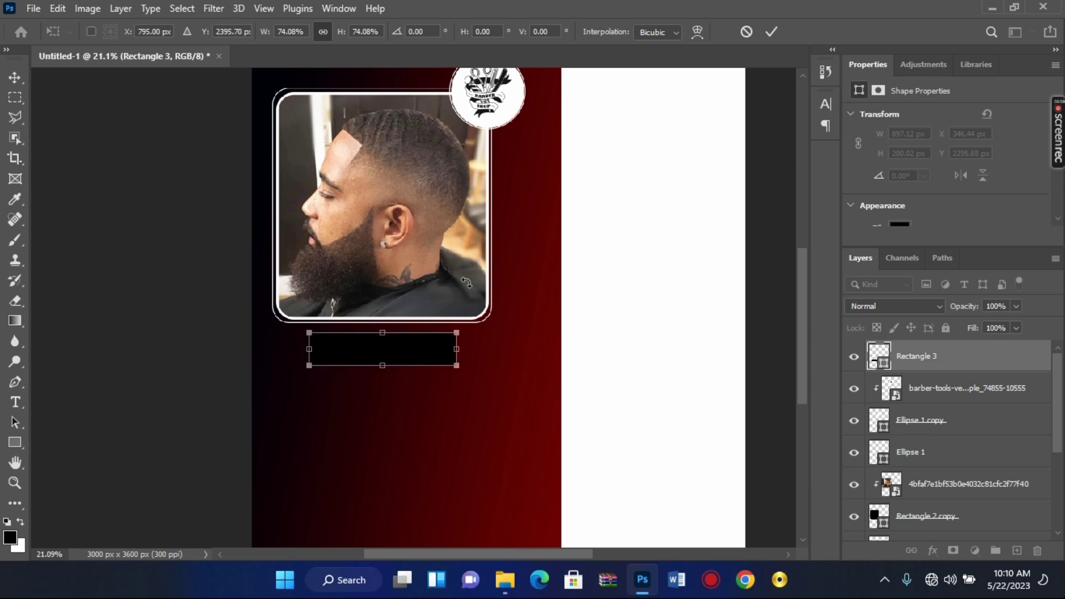
{"action": "left_click", "coordinate": [776, 34]}
Round all of Rectangle 3's corners to a 90 px radius.
{"action": "scroll", "coordinate": [997, 201], "scroll_direction": "down", "scroll_amount": 1}
{"action": "scroll", "coordinate": [987, 201], "scroll_direction": "down", "scroll_amount": 1}
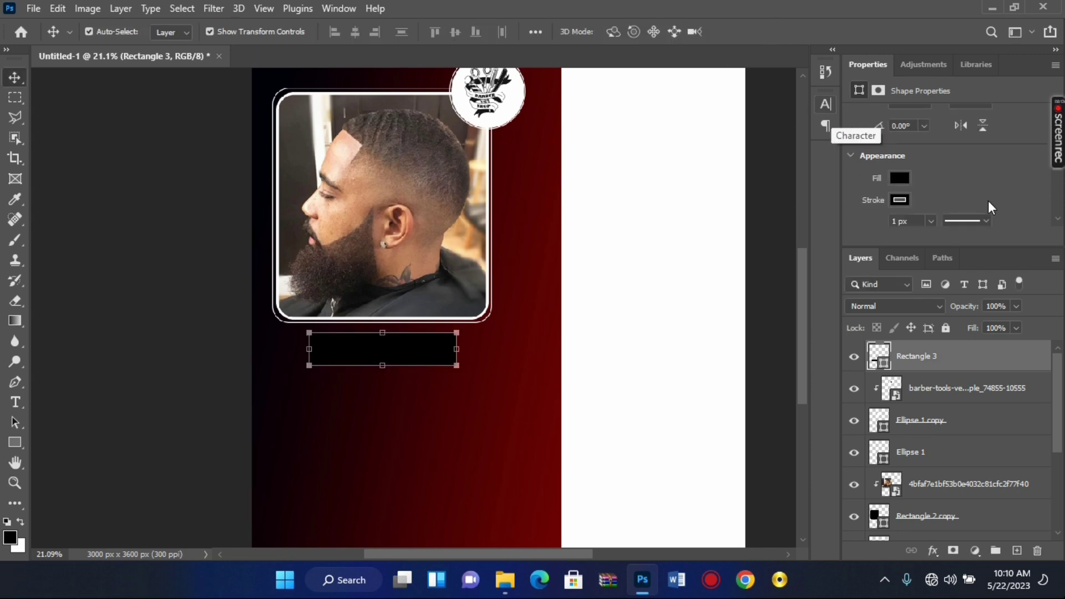
{"action": "scroll", "coordinate": [988, 202], "scroll_direction": "down", "scroll_amount": 1}
{"action": "scroll", "coordinate": [988, 201], "scroll_direction": "down", "scroll_amount": 1}
{"action": "scroll", "coordinate": [986, 195], "scroll_direction": "down", "scroll_amount": 1}
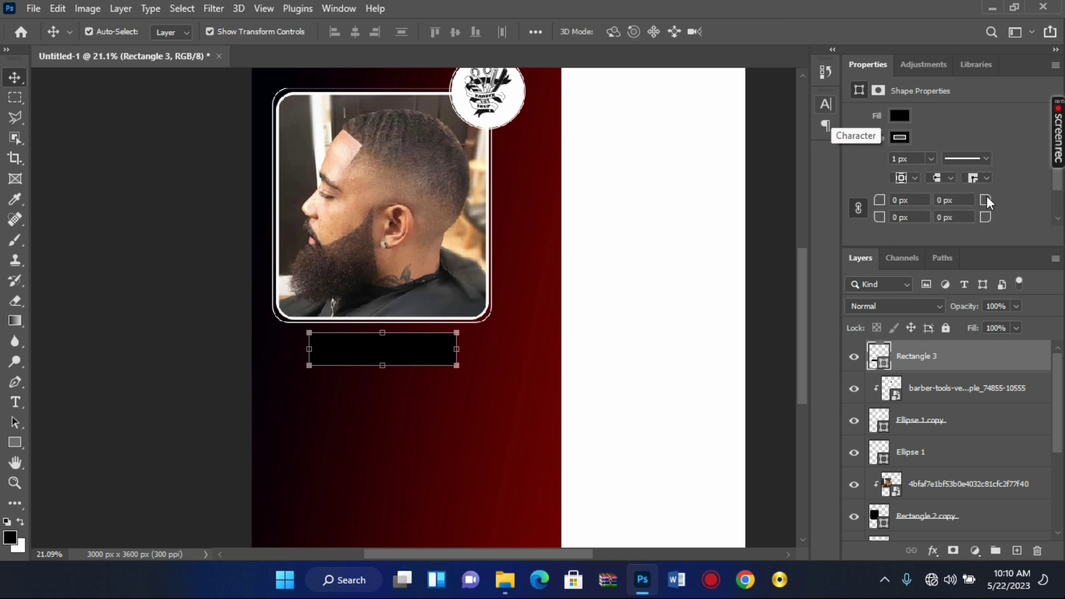
{"action": "left_click", "coordinate": [910, 200]}
{"action": "type", "text": "10"}
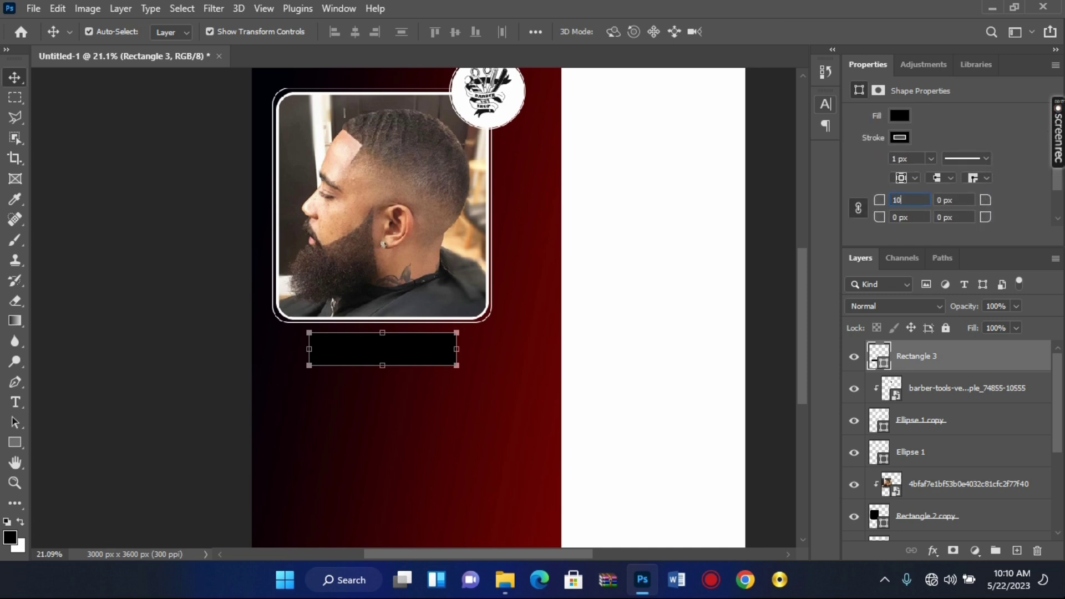
{"action": "type", "text": "0"}
{"action": "key", "text": "Return"}
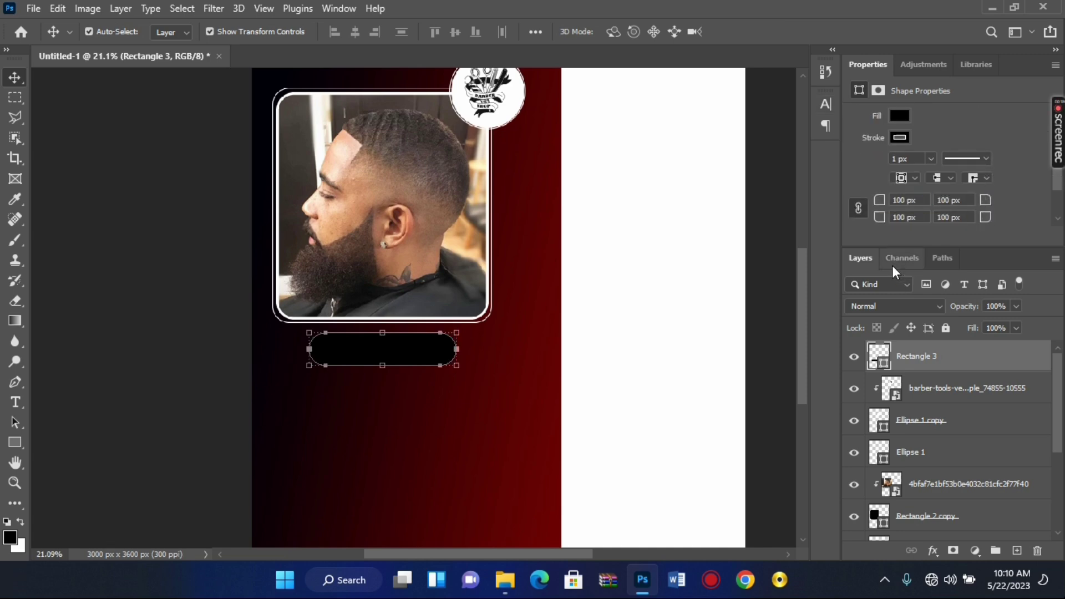
{"action": "left_click", "coordinate": [921, 202]}
{"action": "type", "text": "90"}
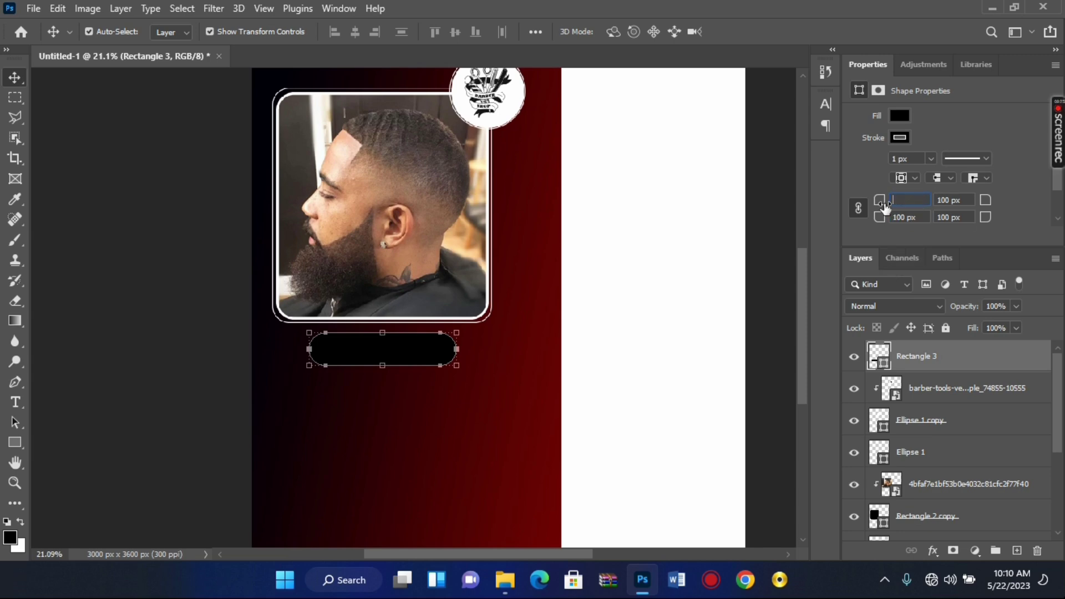
{"action": "type", "text": "0"}
{"action": "key", "text": "Return"}
Fill the Rectangle 3 bar with orange #ffa800.
{"action": "double_click", "coordinate": [880, 355]}
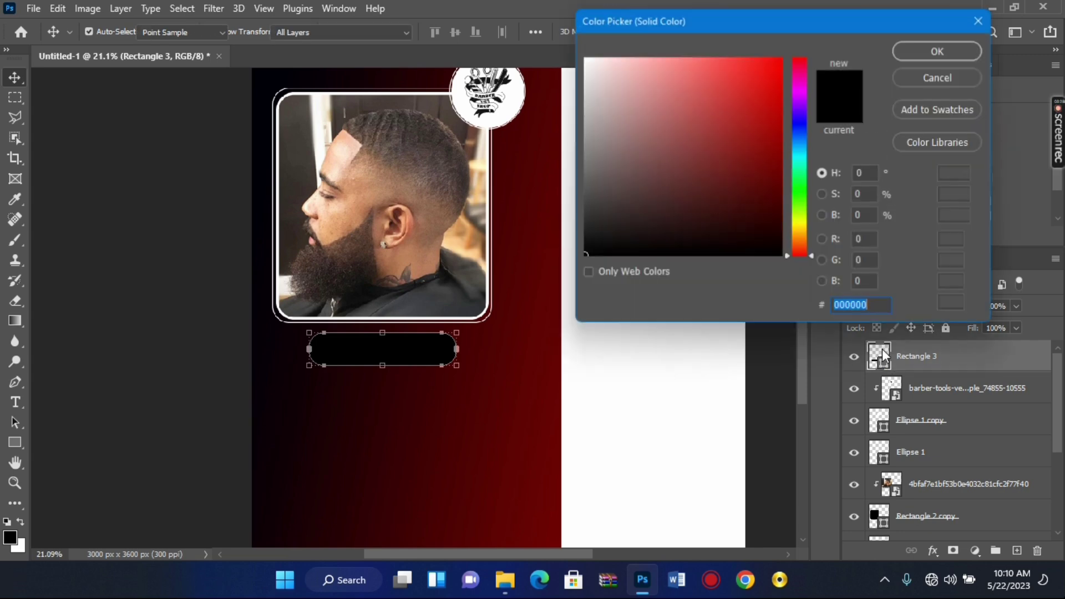
{"action": "left_click", "coordinate": [800, 230]}
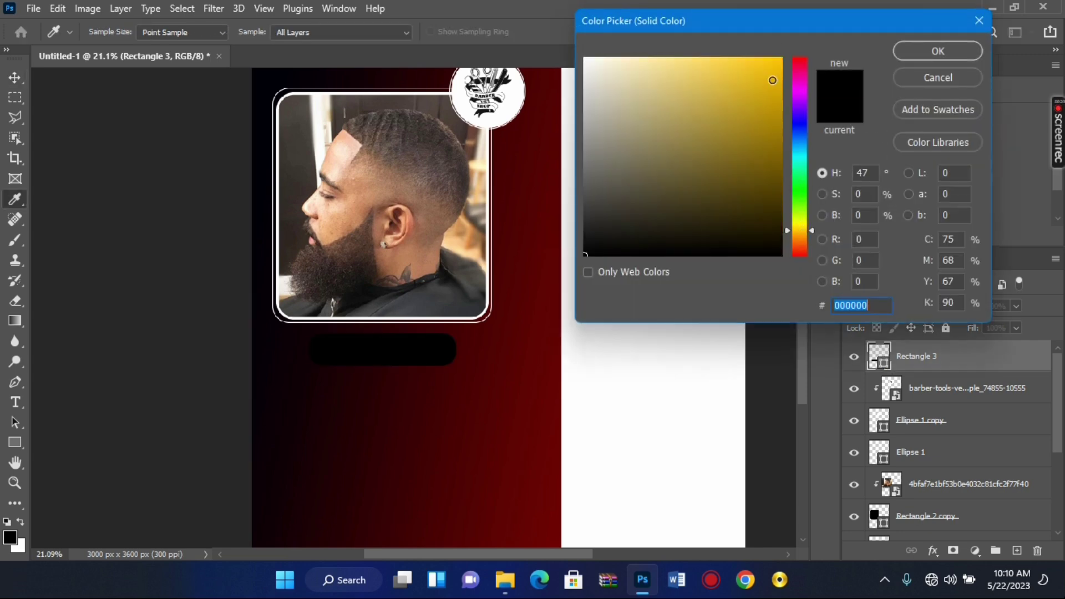
{"action": "left_click_drag", "start_coordinate": [772, 81], "coordinate": [800, 20]}
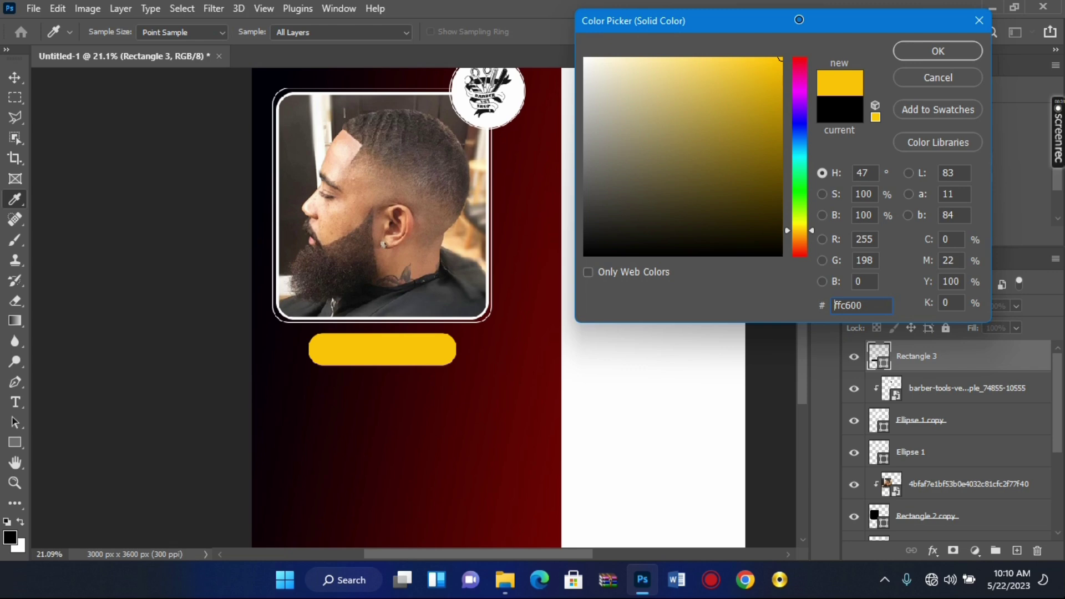
{"action": "left_click", "coordinate": [799, 234]}
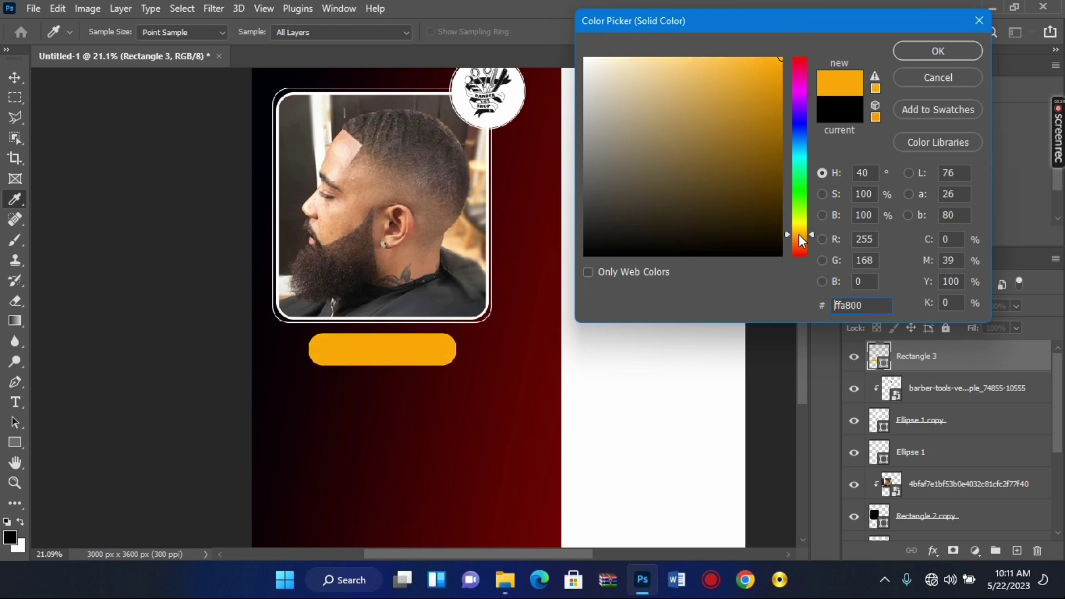
{"action": "left_click", "coordinate": [930, 54]}
Select the iceman title text and duplicate it as iceman copy.
{"action": "scroll", "coordinate": [563, 245], "scroll_direction": "down", "scroll_amount": 3}
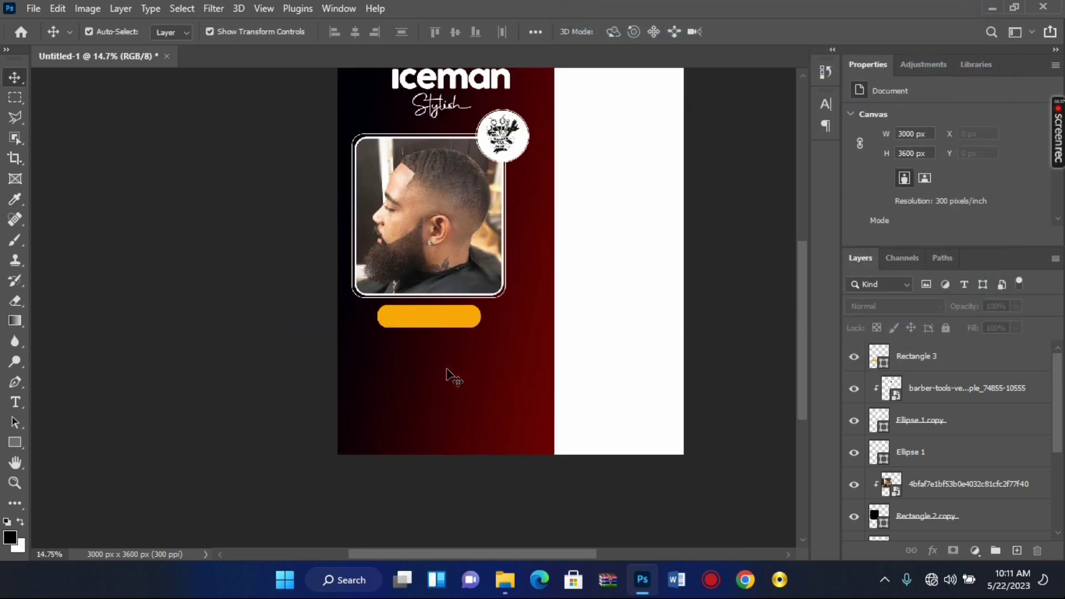
{"action": "scroll", "coordinate": [447, 376], "scroll_direction": "down", "scroll_amount": 1}
{"action": "scroll", "coordinate": [444, 372], "scroll_direction": "up", "scroll_amount": 2}
{"action": "scroll", "coordinate": [432, 355], "scroll_direction": "up", "scroll_amount": 2}
{"action": "scroll", "coordinate": [430, 389], "scroll_direction": "up", "scroll_amount": 2}
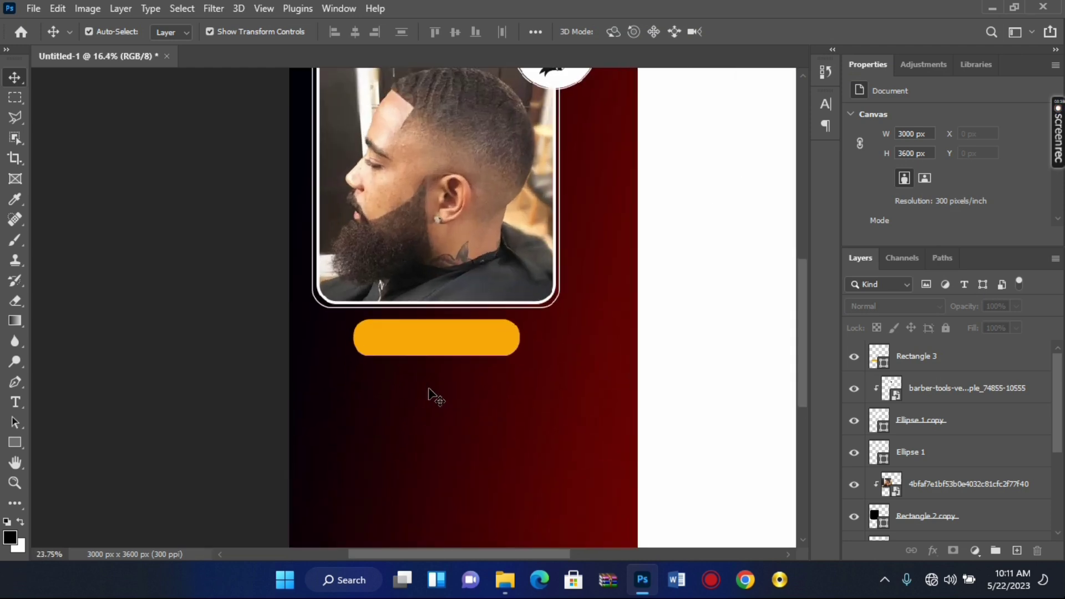
{"action": "scroll", "coordinate": [383, 397], "scroll_direction": "down", "scroll_amount": 1}
{"action": "scroll", "coordinate": [405, 300], "scroll_direction": "down", "scroll_amount": 3}
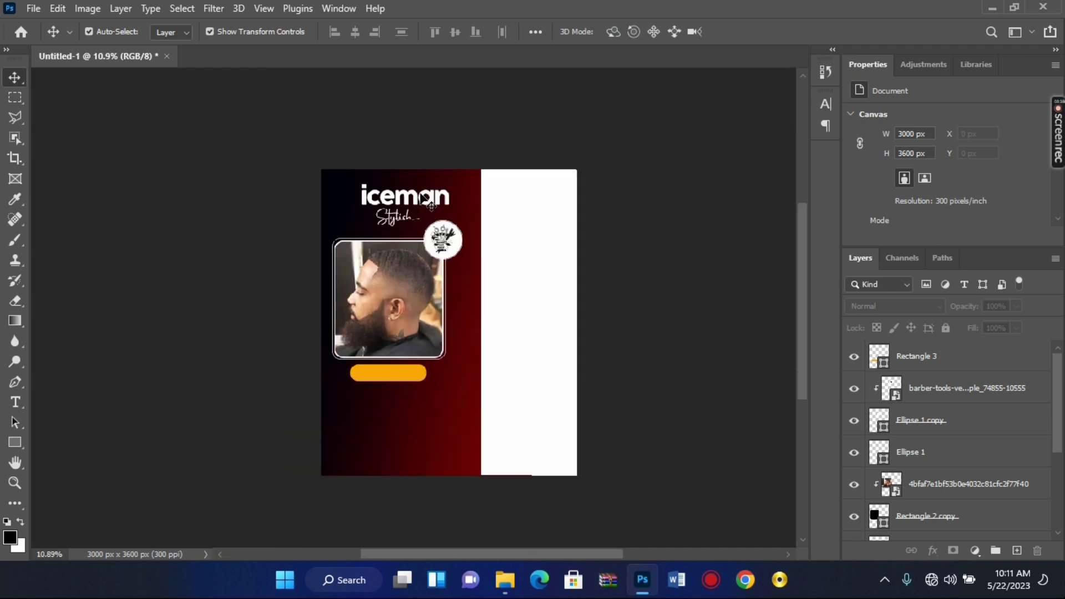
{"action": "left_click", "coordinate": [424, 197]}
{"action": "scroll", "coordinate": [420, 204], "scroll_direction": "up", "scroll_amount": 1}
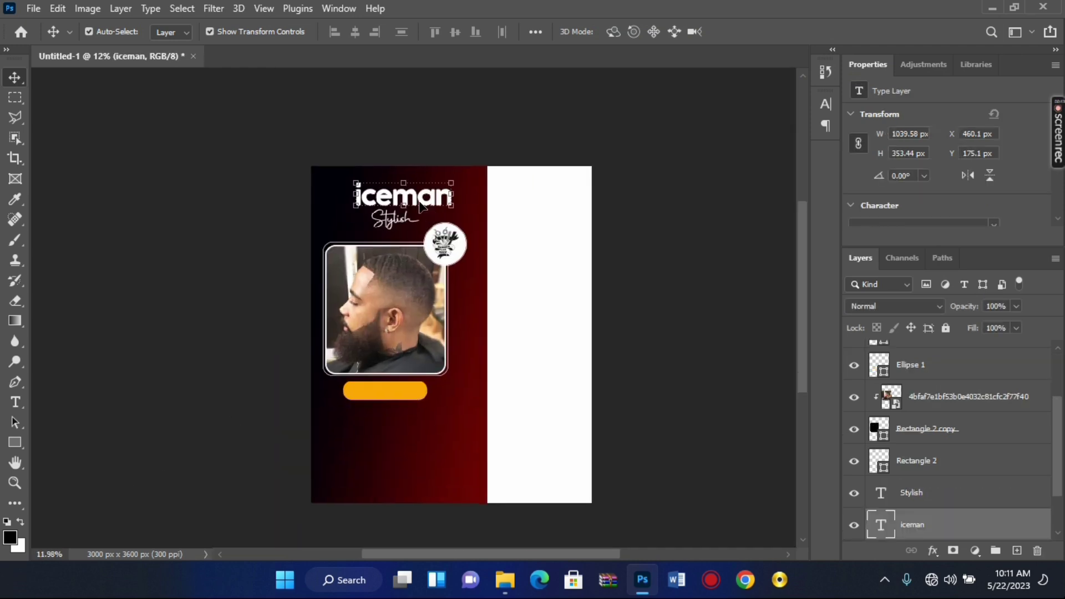
{"action": "key", "text": "ctrl+j"}
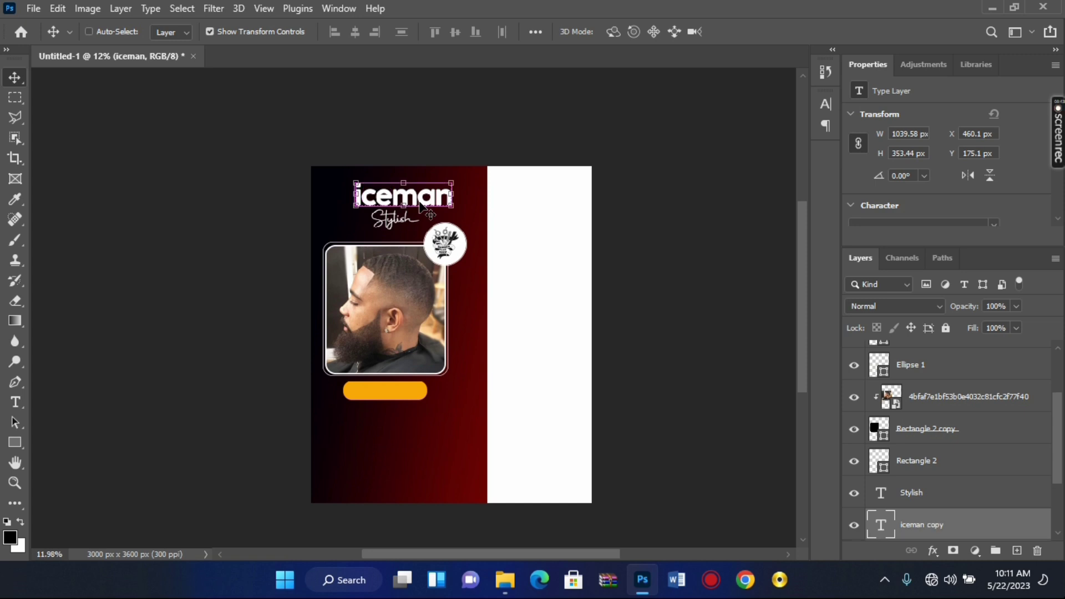
Move 'iceman copy' above Rectangle 3 to the top of the layers and edit its text.
{"action": "left_click_drag", "start_coordinate": [420, 203], "coordinate": [397, 439]}
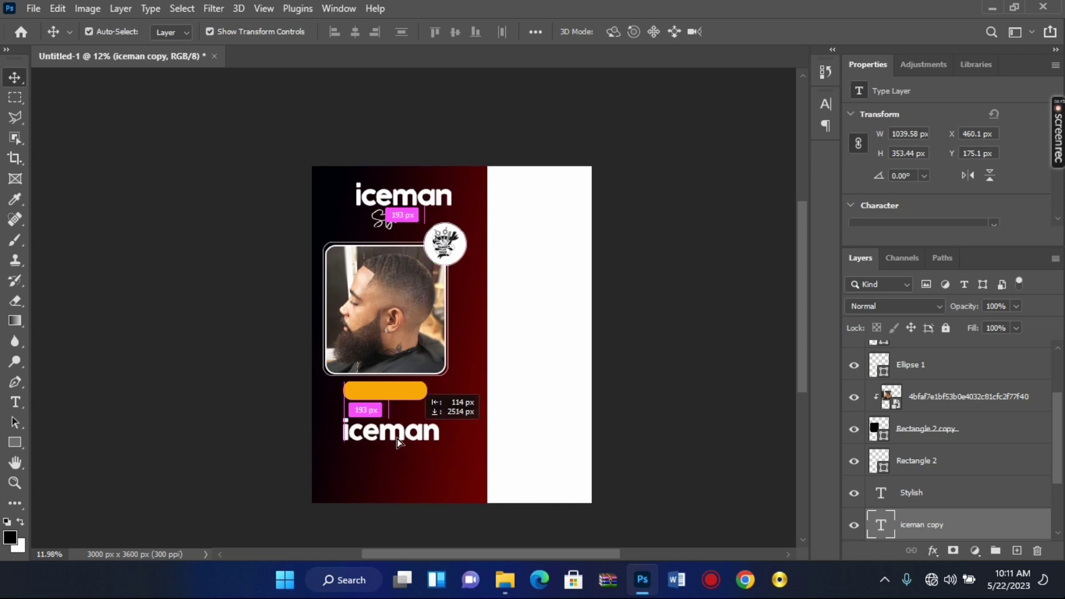
{"action": "scroll", "coordinate": [397, 438], "scroll_direction": "up", "scroll_amount": 5}
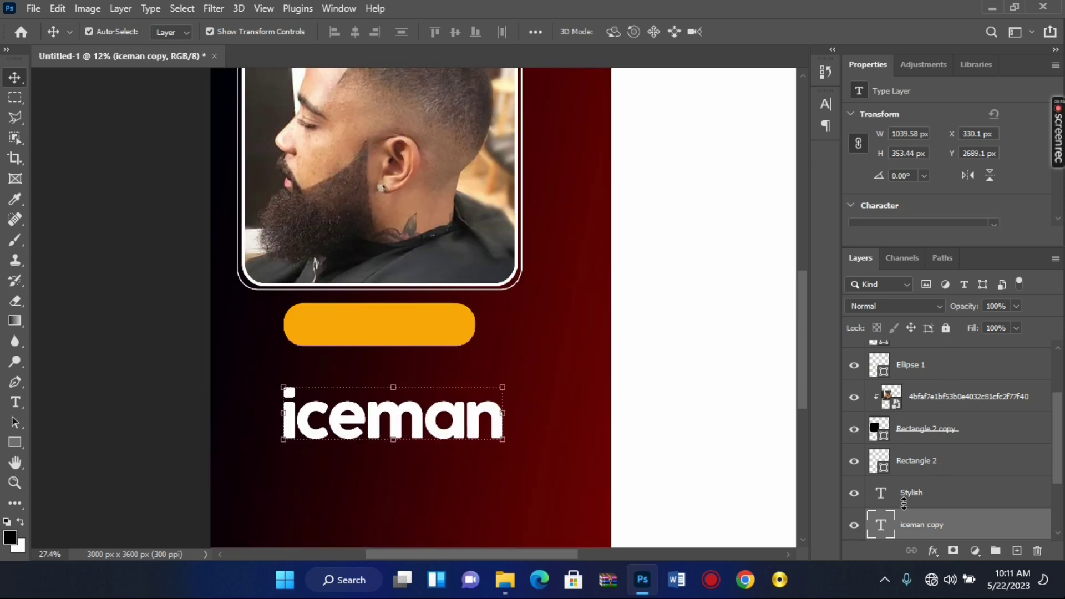
{"action": "left_click_drag", "start_coordinate": [903, 504], "coordinate": [936, 331]}
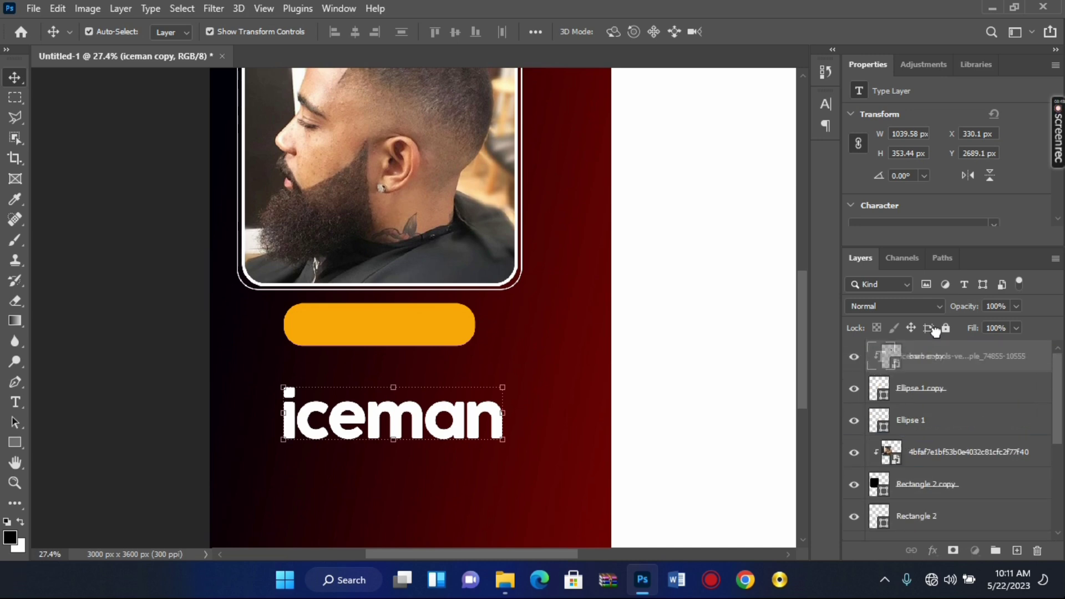
{"action": "left_click_drag", "start_coordinate": [936, 331], "coordinate": [939, 344]}
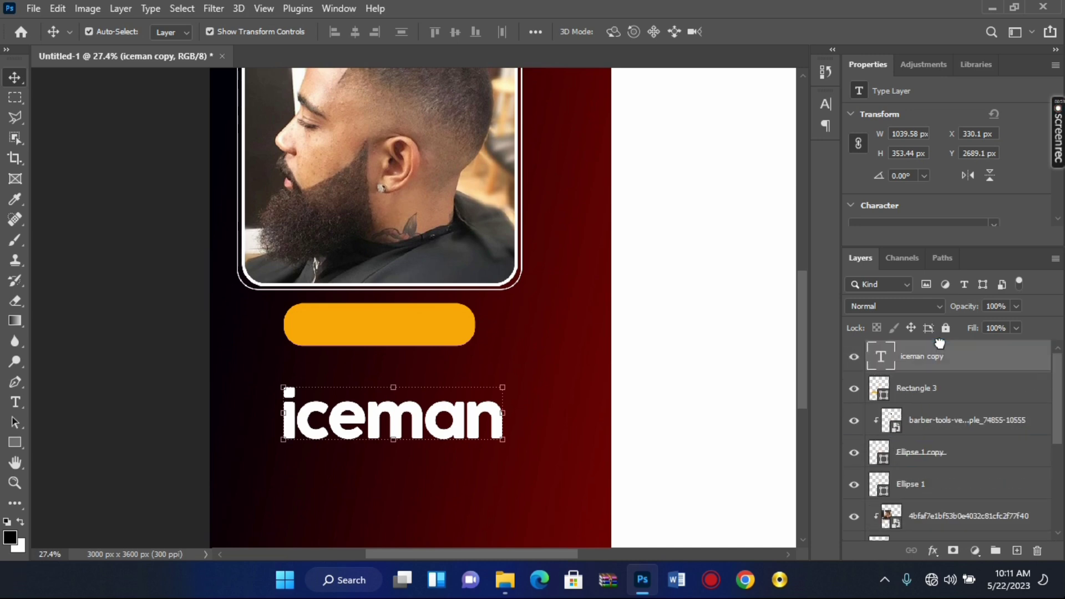
{"action": "double_click", "coordinate": [888, 362]}
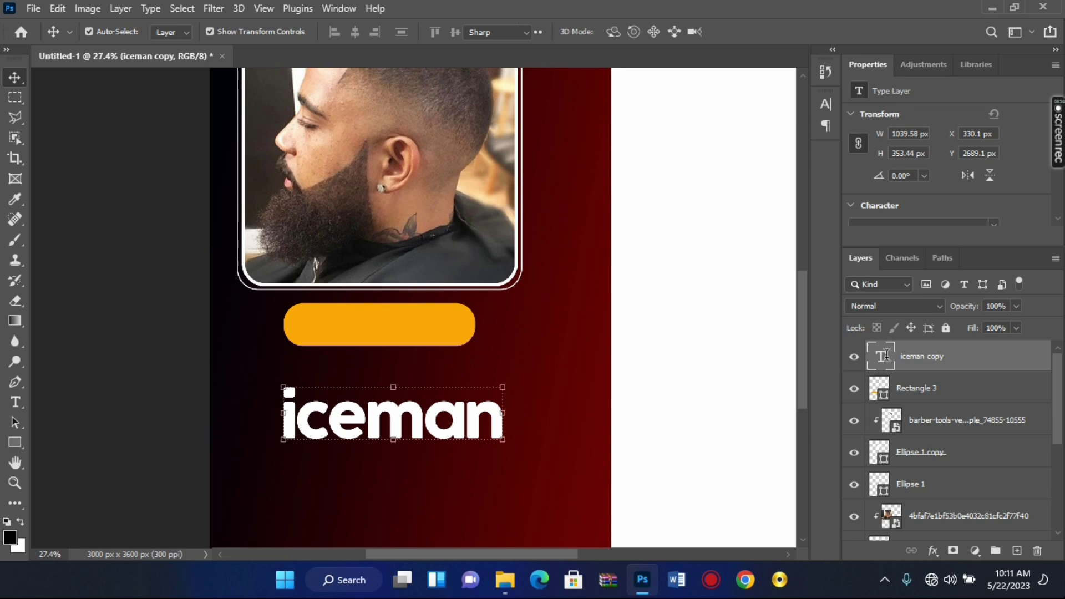
Shrink the copied iceman text to 30 pt in the Character panel.
{"action": "left_click", "coordinate": [825, 104]}
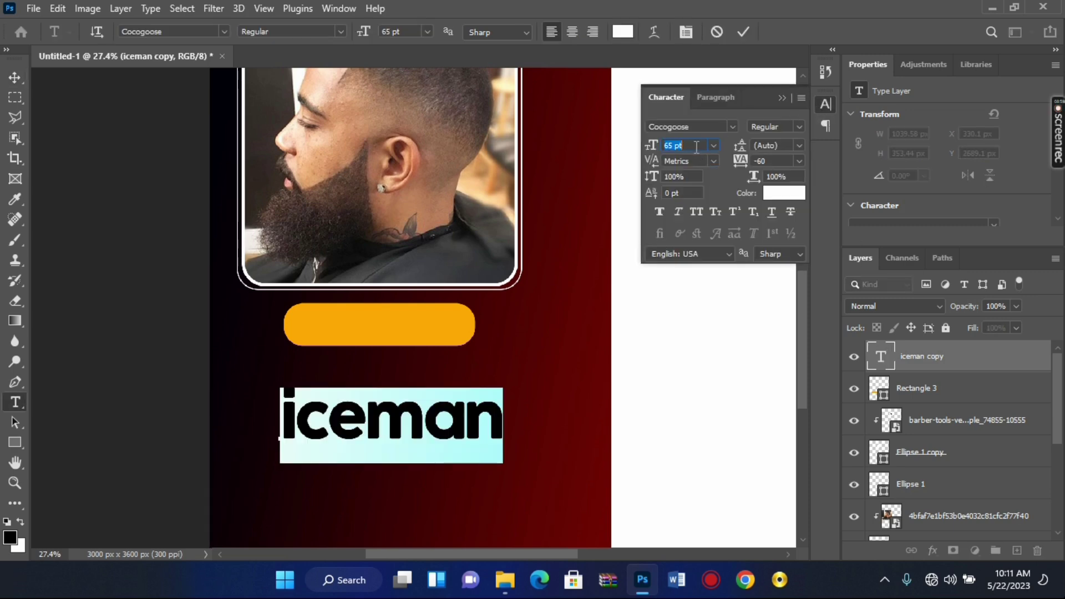
{"action": "key", "text": "Down"}
{"action": "key", "text": "Down"}
{"action": "key", "text": "Down"}
{"action": "key", "text": "Down"}
{"action": "key", "text": "Down"}
{"action": "key", "text": "Down"}
{"action": "key", "text": "Down"}
{"action": "key", "text": "Down"}
{"action": "key", "text": "Down"}
{"action": "key", "text": "Down"}
{"action": "key", "text": "Down"}
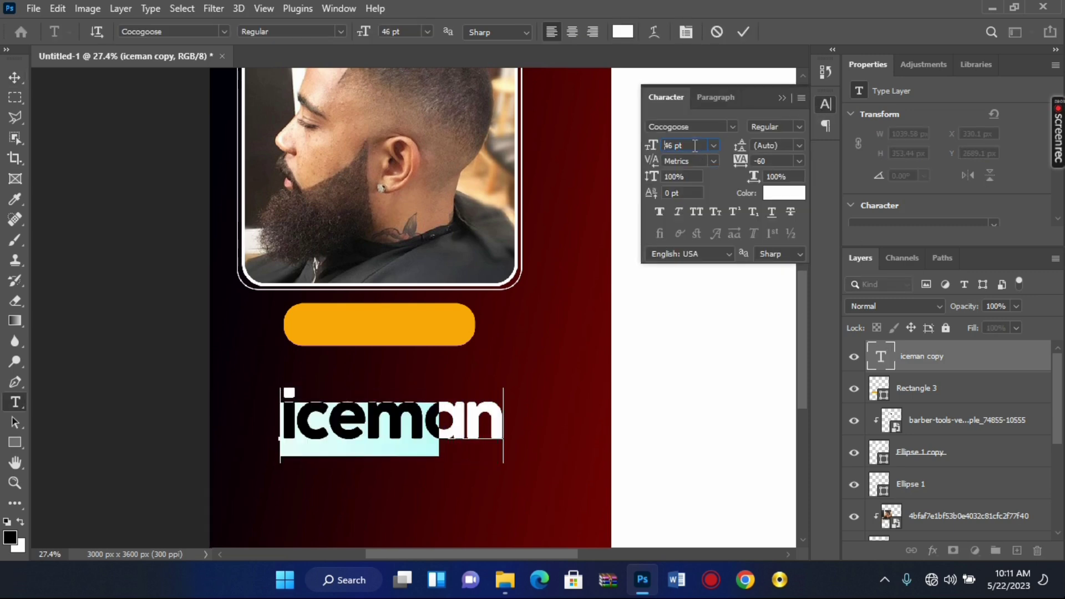
{"action": "key", "text": "Down"}
{"action": "key", "text": "Down"}
{"action": "key", "text": "Down"}
{"action": "key", "text": "Down"}
{"action": "key", "text": "Down"}
{"action": "key", "text": "Down"}
{"action": "key", "text": "Down"}
{"action": "key", "text": "Down"}
{"action": "key", "text": "Down"}
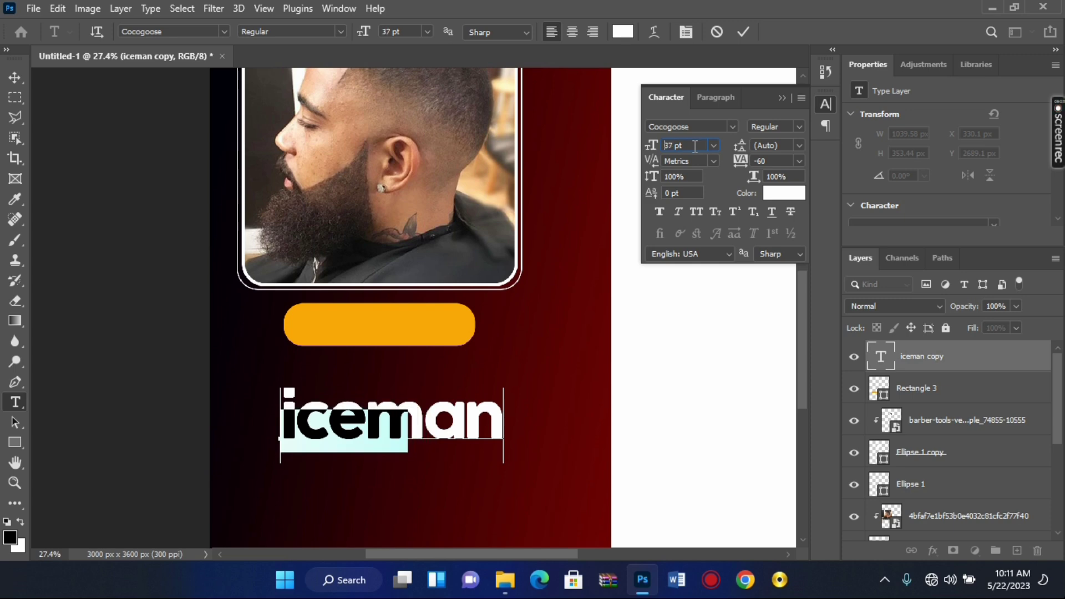
{"action": "key", "text": "Down"}
{"action": "key", "text": "Down"}
{"action": "key", "text": "Down"}
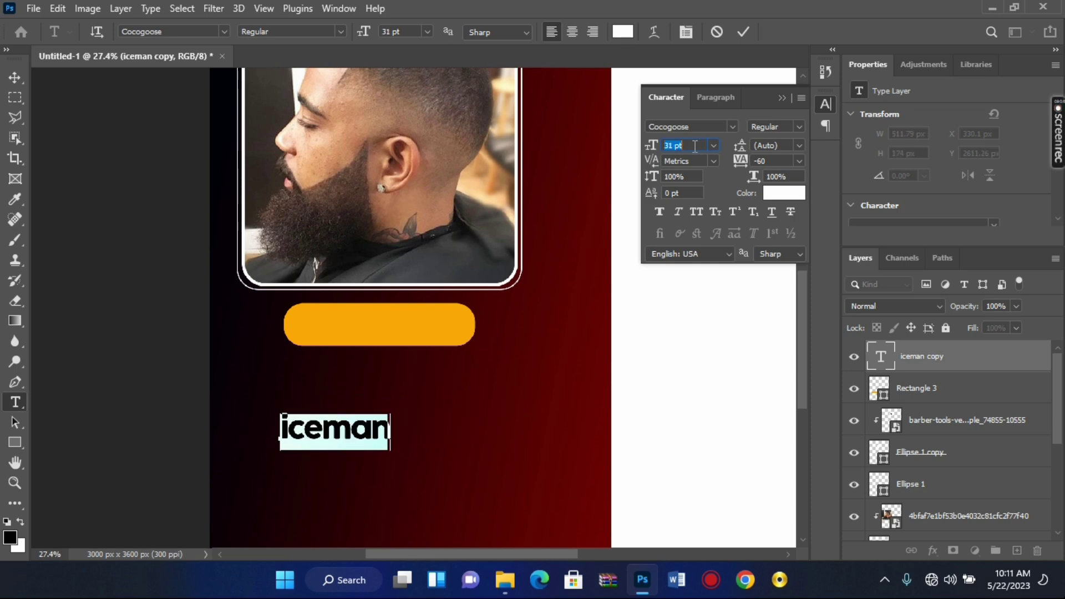
{"action": "key", "text": "Down"}
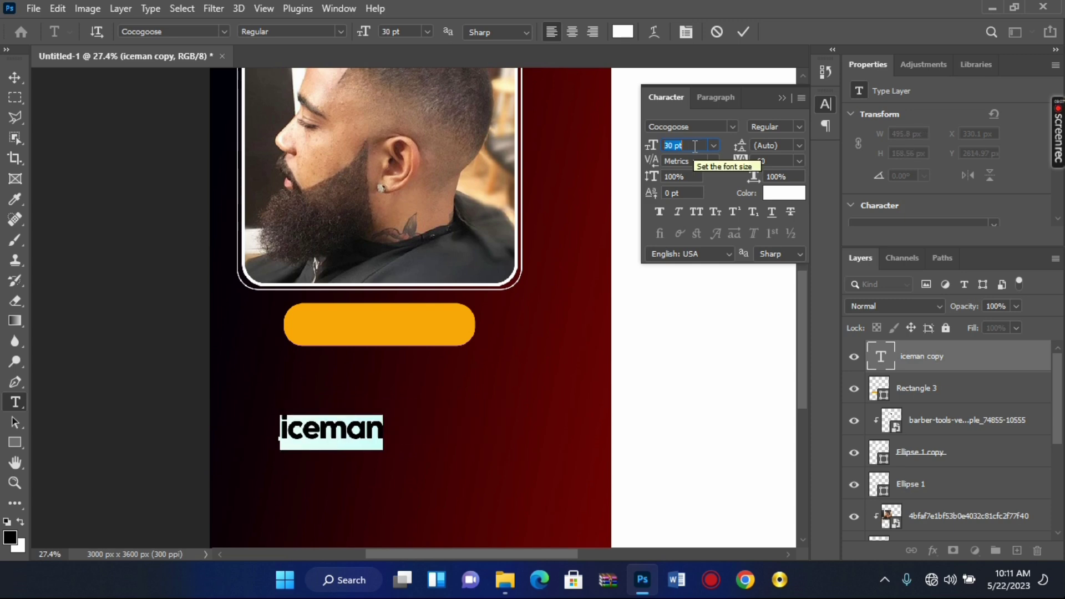
{"action": "left_click", "coordinate": [744, 31]}
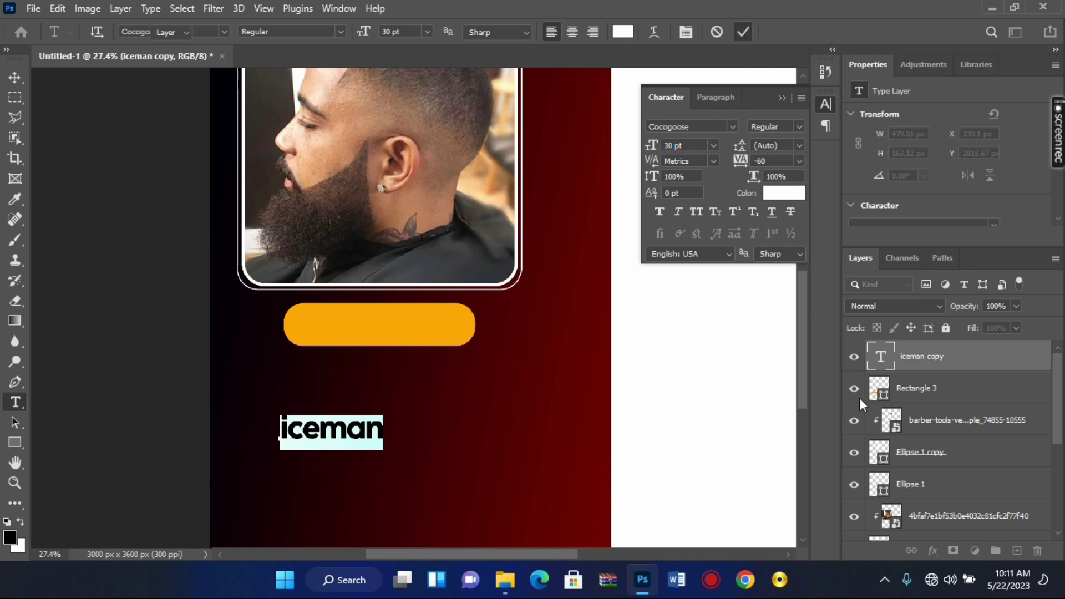
{"action": "key", "text": "v"}
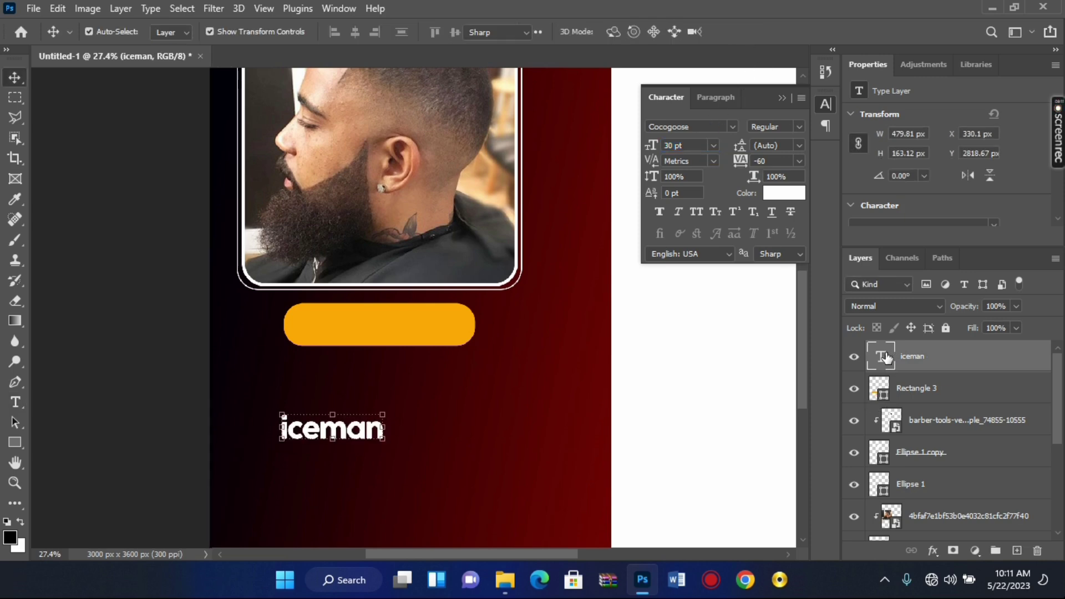
Retype the copied text as CONTACT and commit it.
{"action": "double_click", "coordinate": [886, 358]}
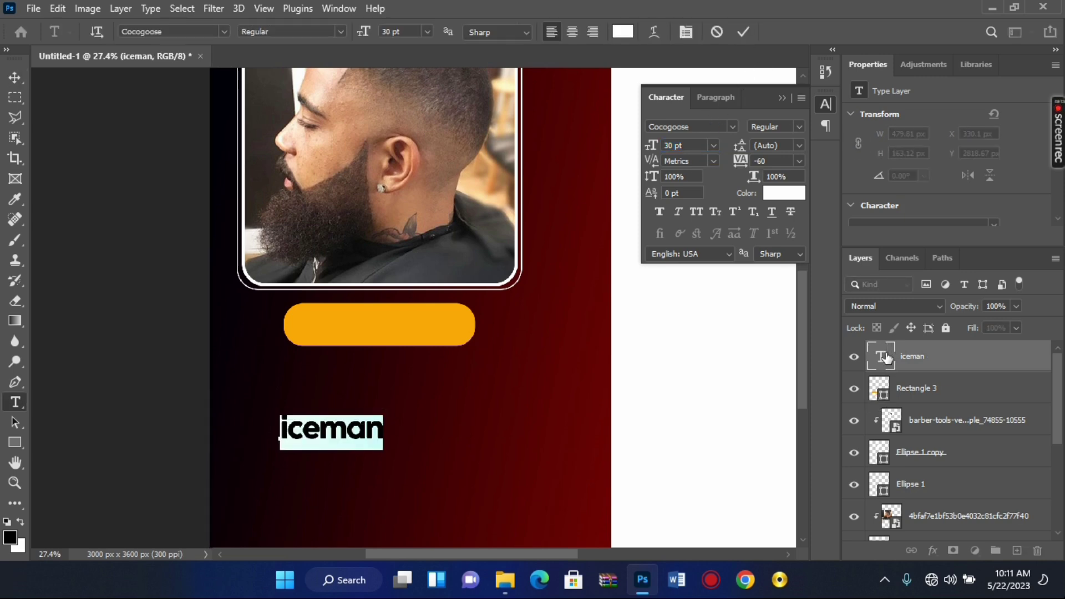
{"action": "type", "text": "CONTA"}
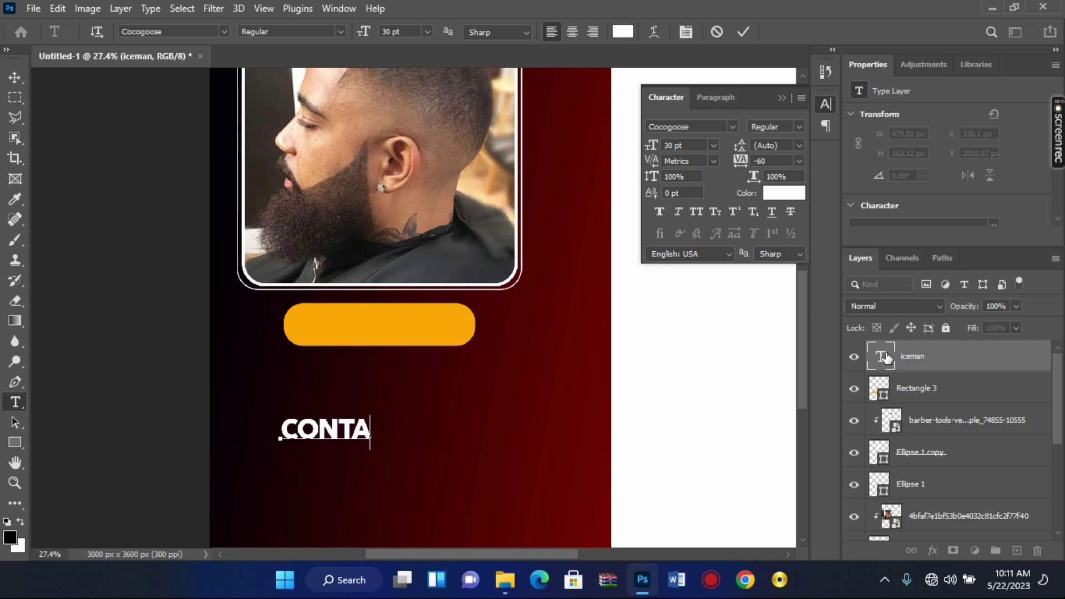
{"action": "type", "text": "CT"}
{"action": "left_click", "coordinate": [743, 28]}
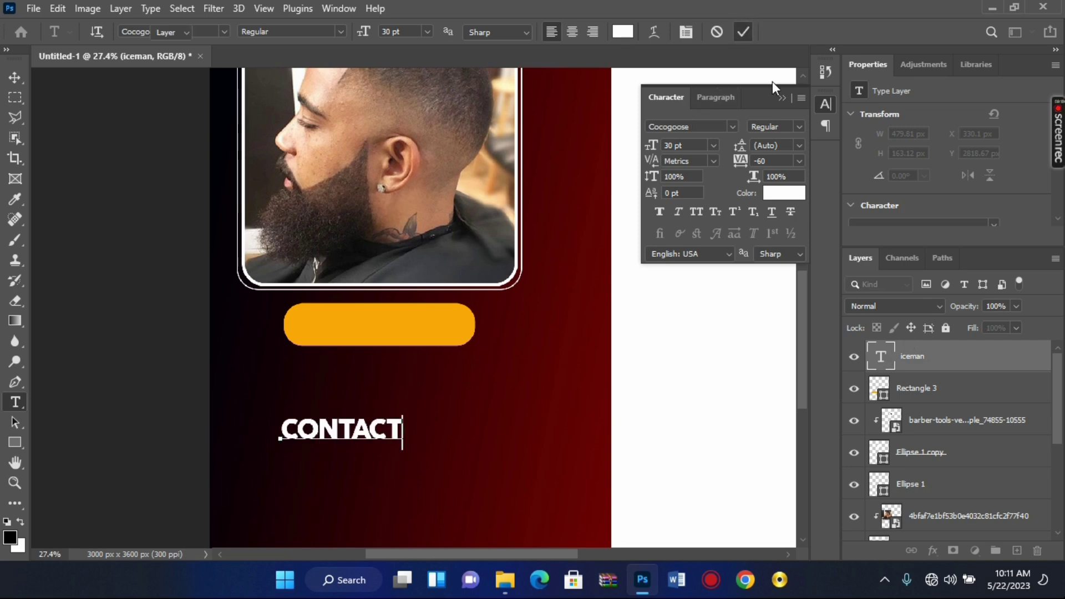
{"action": "key", "text": "v"}
{"action": "key", "text": "t"}
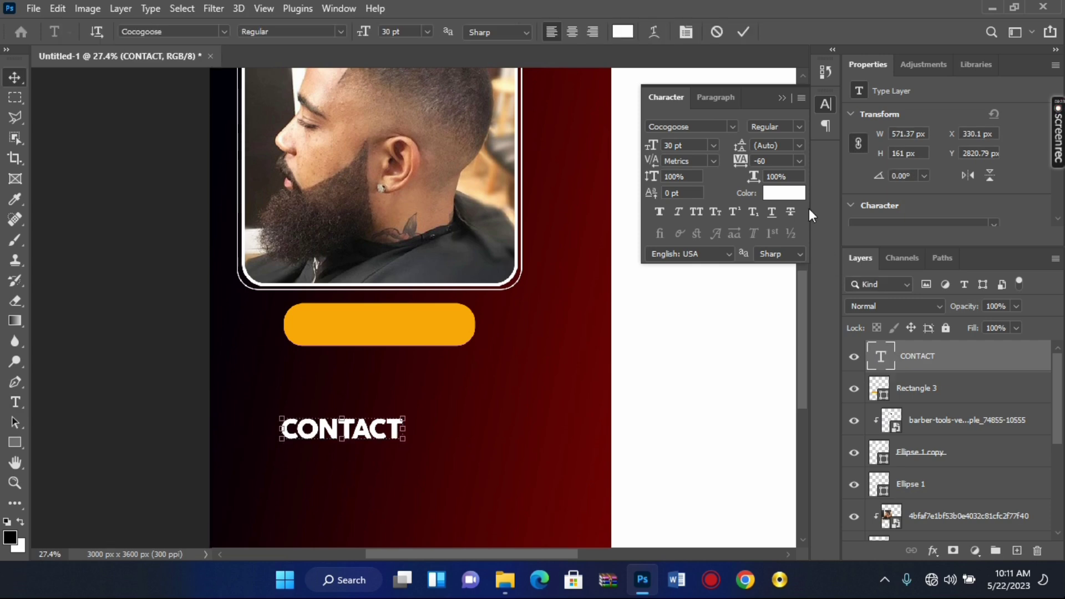
{"action": "left_click", "coordinate": [784, 193]}
Make the CONTACT text red (#ff0000).
{"action": "type", "text": "ff0000"}
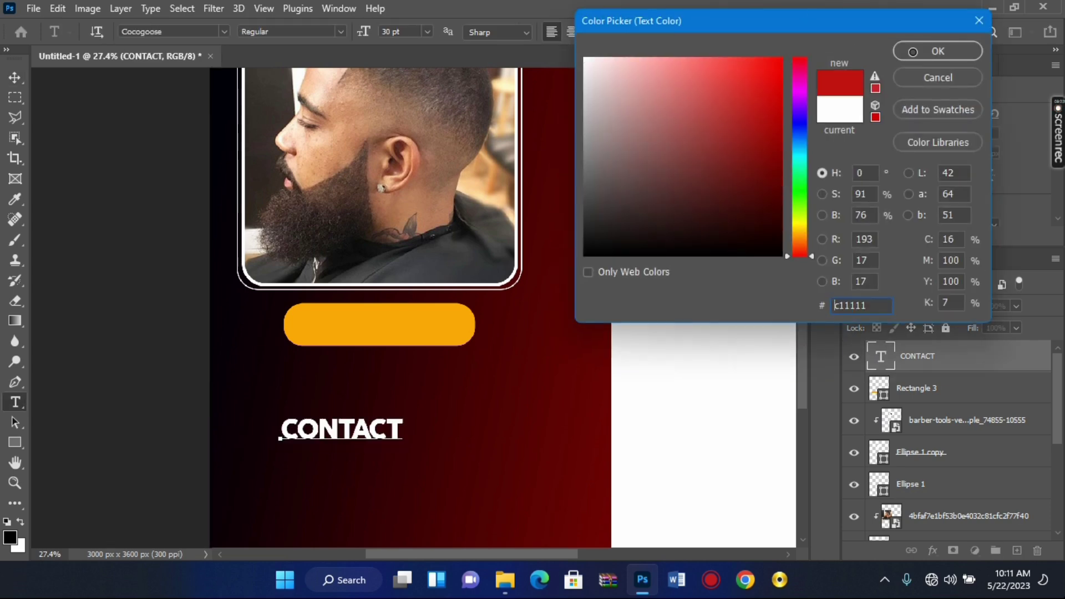
{"action": "left_click", "coordinate": [924, 52]}
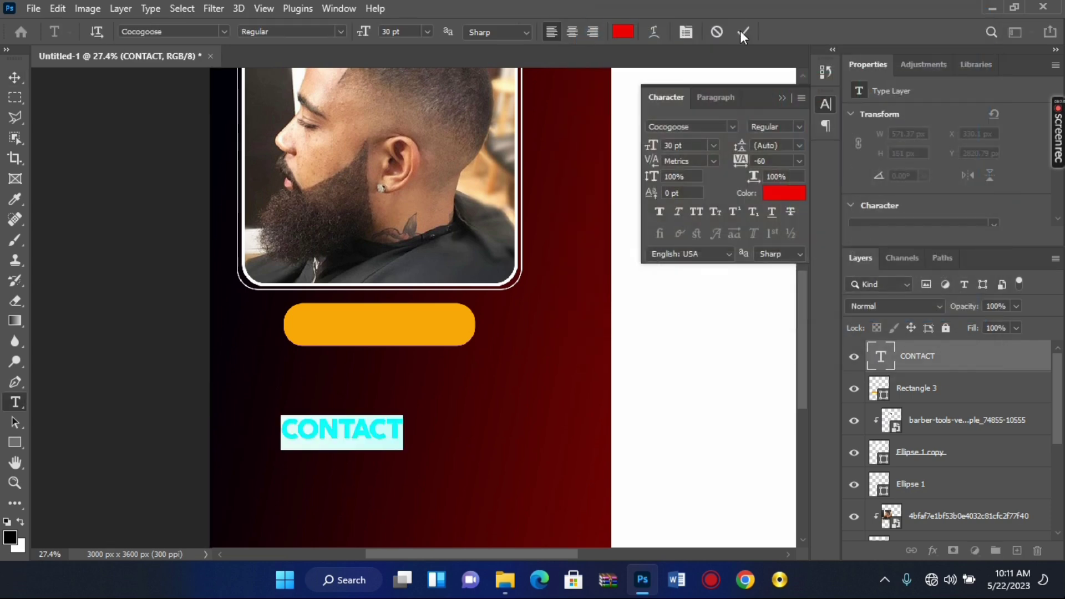
{"action": "left_click", "coordinate": [742, 32]}
{"action": "key", "text": "v"}
{"action": "left_click", "coordinate": [826, 104]}
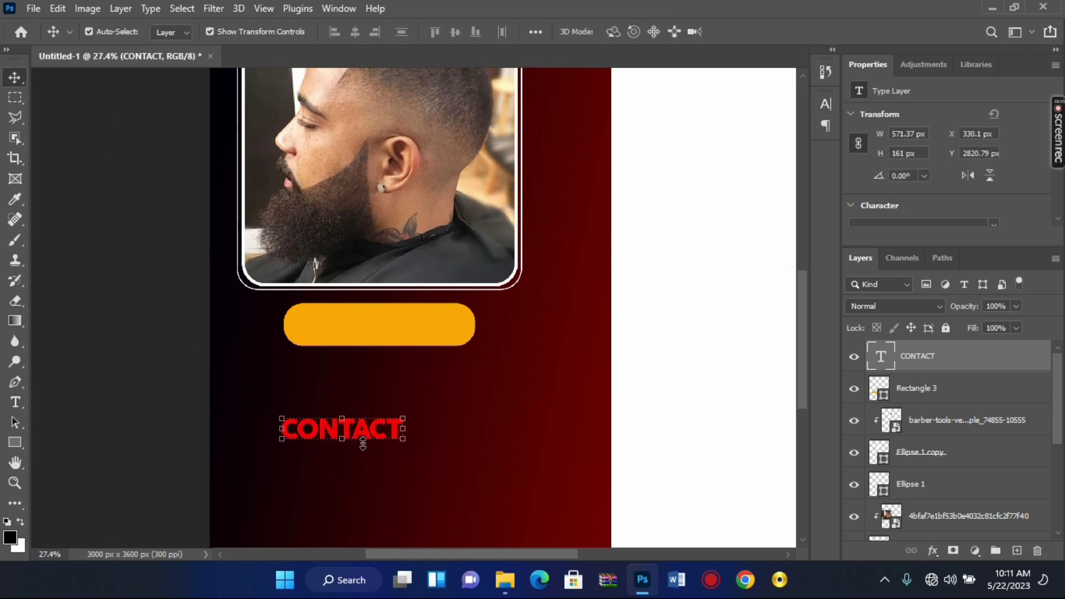
Move the red CONTACT text onto the orange bar and nudge it down.
{"action": "left_click_drag", "start_coordinate": [369, 438], "coordinate": [404, 334]}
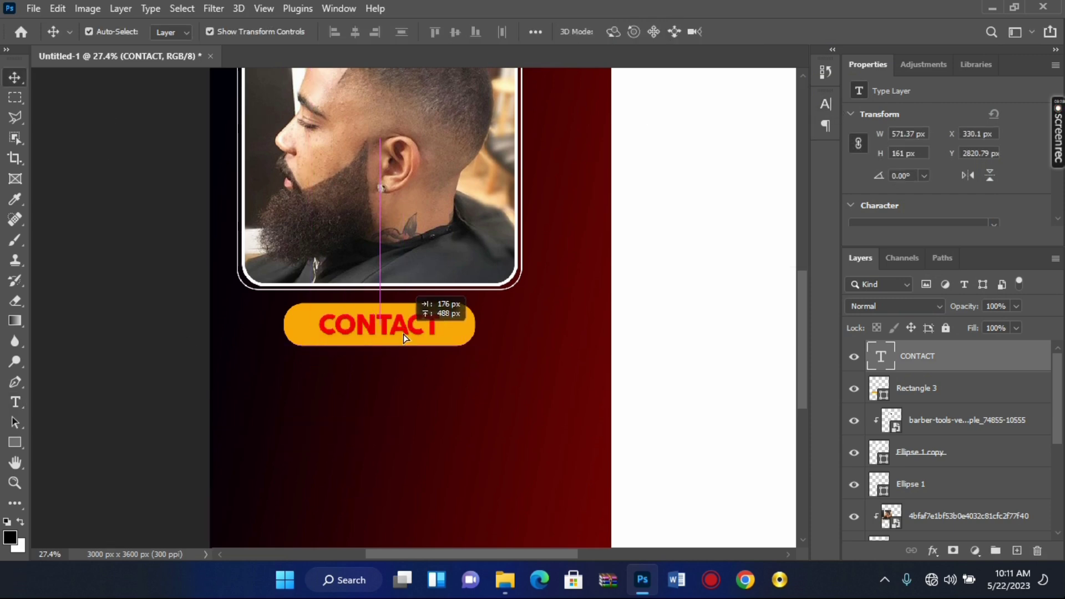
{"action": "key", "text": "Down"}
{"action": "key", "text": "Down"}
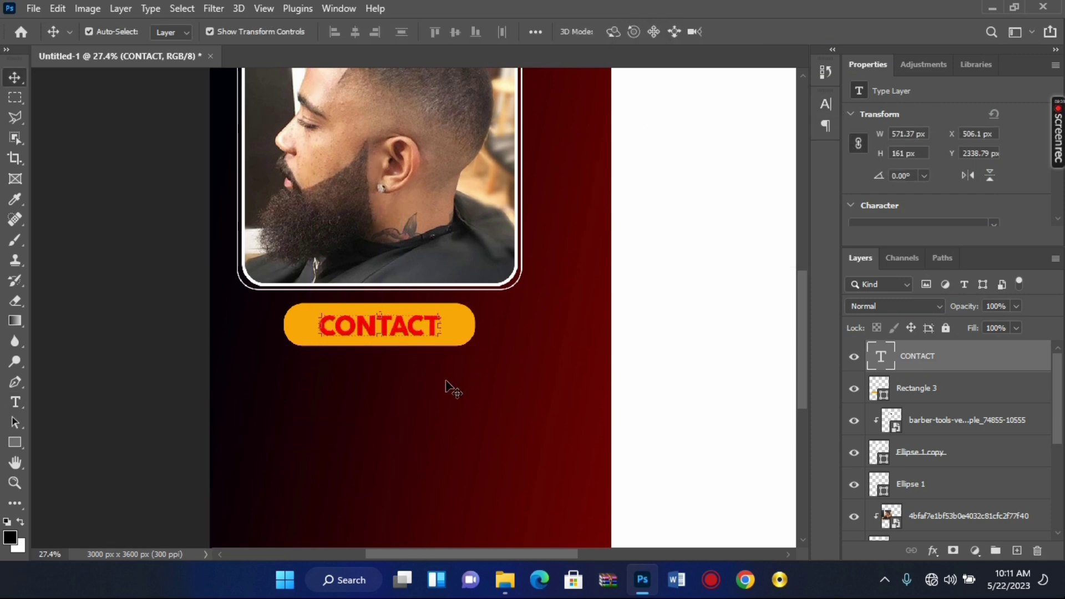
{"action": "key", "text": "Down"}
{"action": "key", "text": "Down"}
{"action": "key", "text": "Down"}
Select the red CONTACT text on the canvas and duplicate its layer with Ctrl+J.
{"action": "scroll", "coordinate": [371, 323], "scroll_direction": "down", "scroll_amount": 2}
{"action": "scroll", "coordinate": [383, 344], "scroll_direction": "down", "scroll_amount": 2}
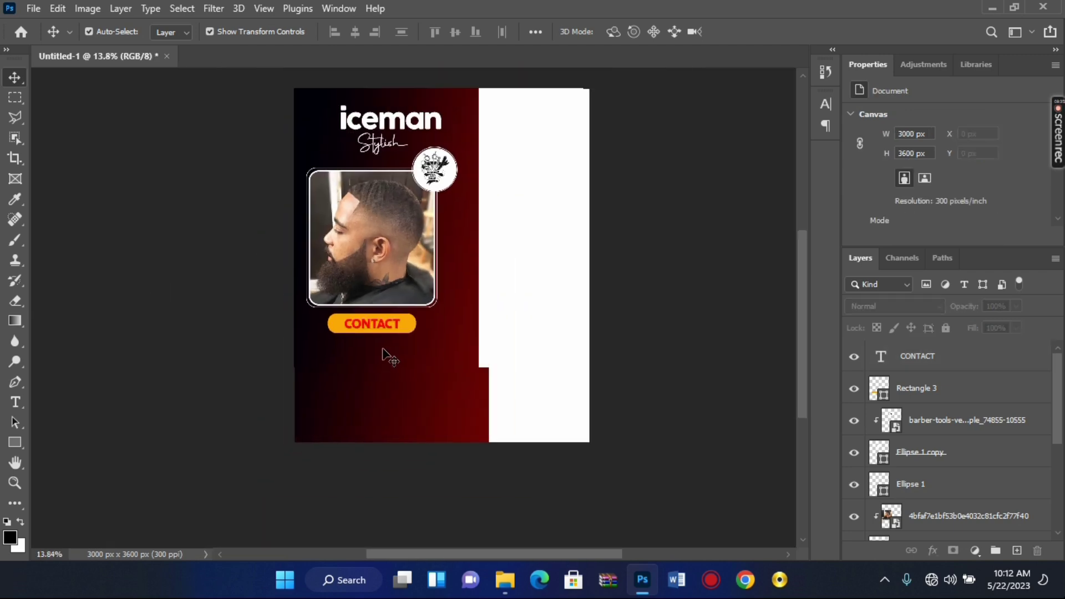
{"action": "scroll", "coordinate": [410, 474], "scroll_direction": "up", "scroll_amount": 2}
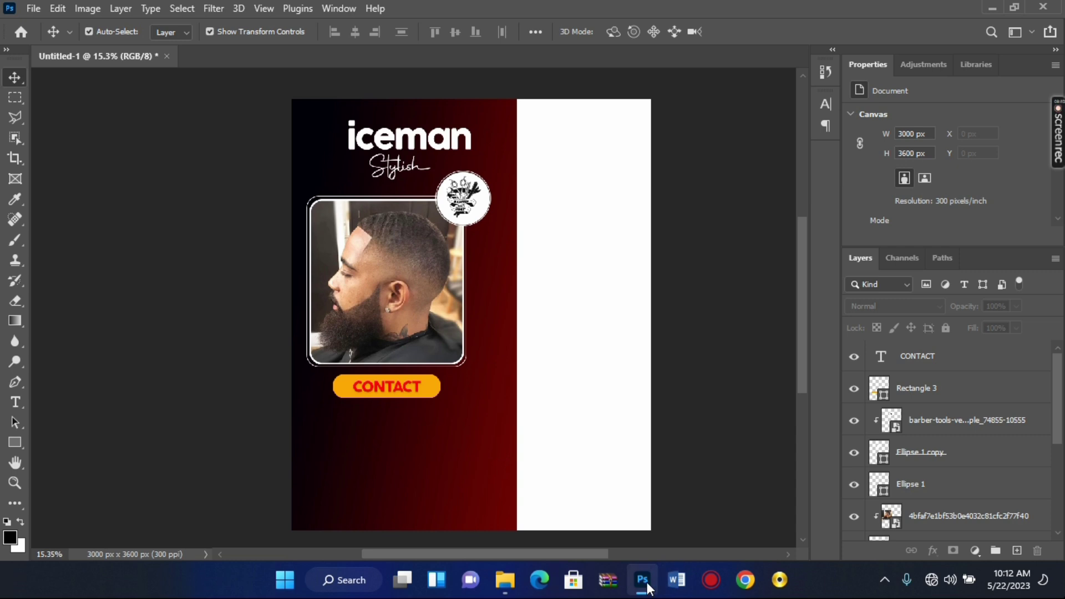
{"action": "scroll", "coordinate": [616, 426], "scroll_direction": "up", "scroll_amount": 1}
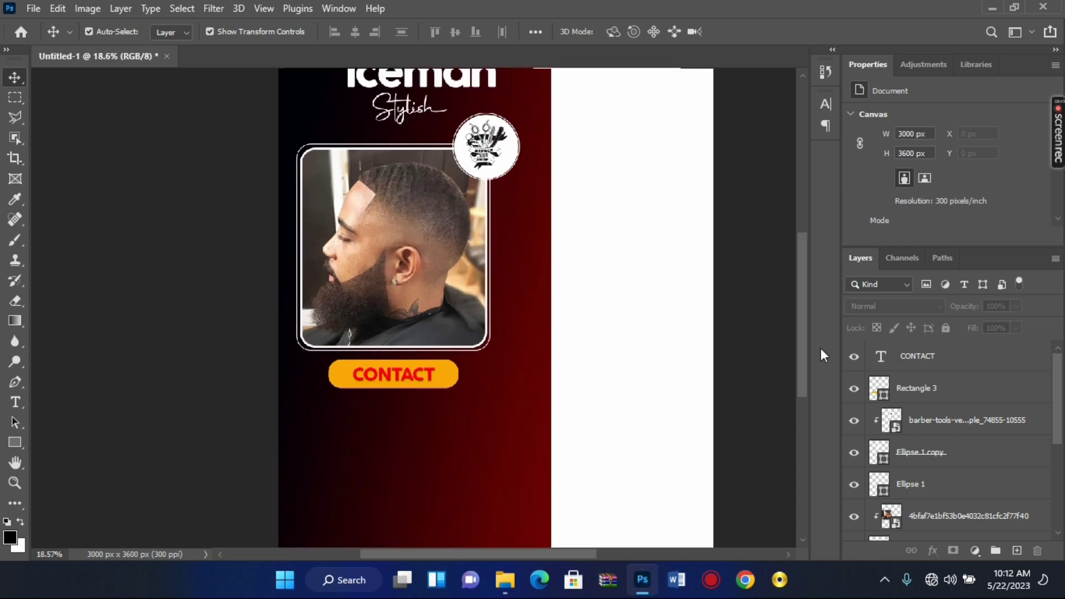
{"action": "scroll", "coordinate": [801, 383], "scroll_direction": "down", "scroll_amount": 2}
{"action": "scroll", "coordinate": [432, 284], "scroll_direction": "up", "scroll_amount": 1}
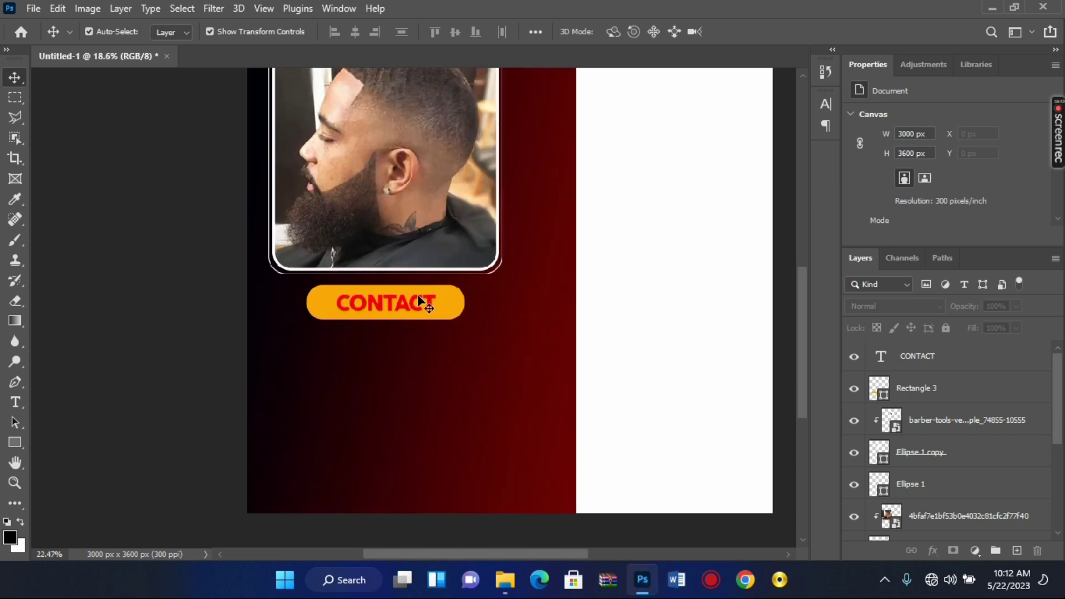
{"action": "left_click", "coordinate": [414, 301]}
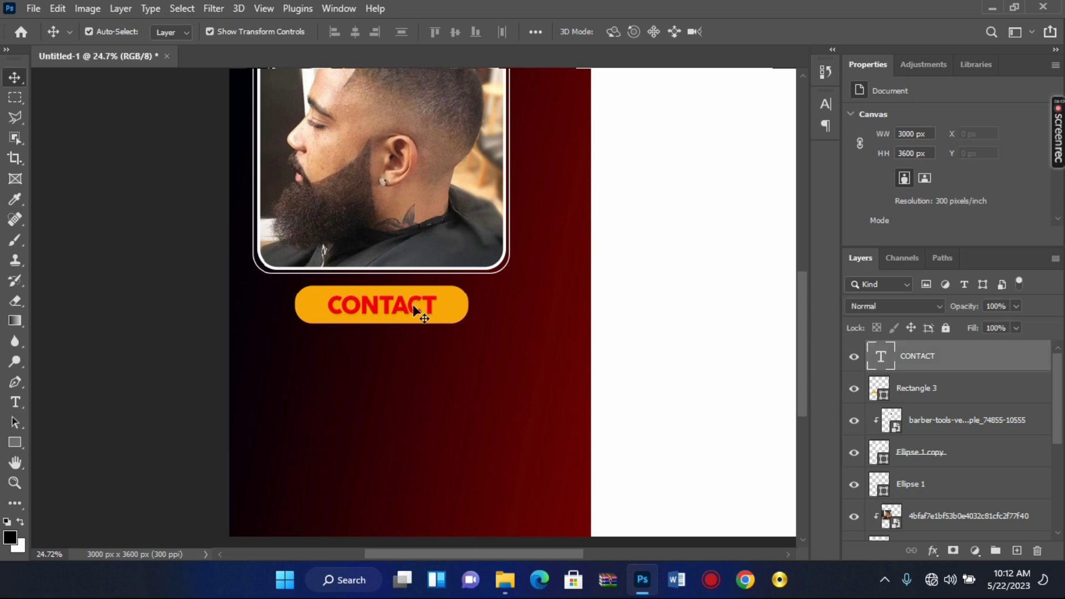
{"action": "scroll", "coordinate": [413, 304], "scroll_direction": "up", "scroll_amount": 1}
{"action": "scroll", "coordinate": [413, 305], "scroll_direction": "up", "scroll_amount": 1}
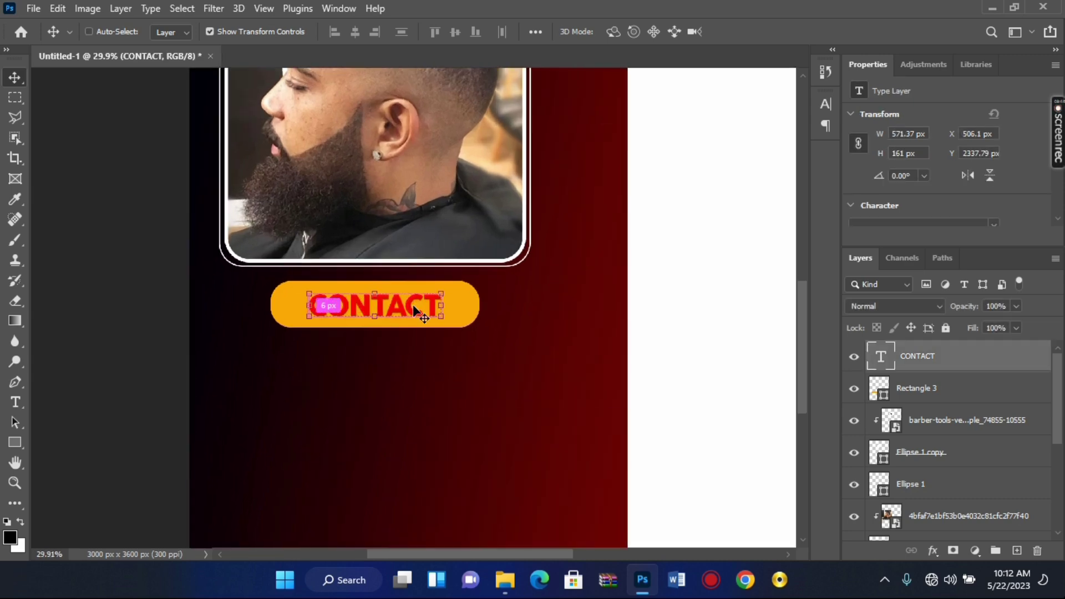
{"action": "key", "text": "ctrl+j"}
Move the CONTACT copy below the orange bar and make its text white.
{"action": "left_click_drag", "start_coordinate": [418, 310], "coordinate": [417, 381]}
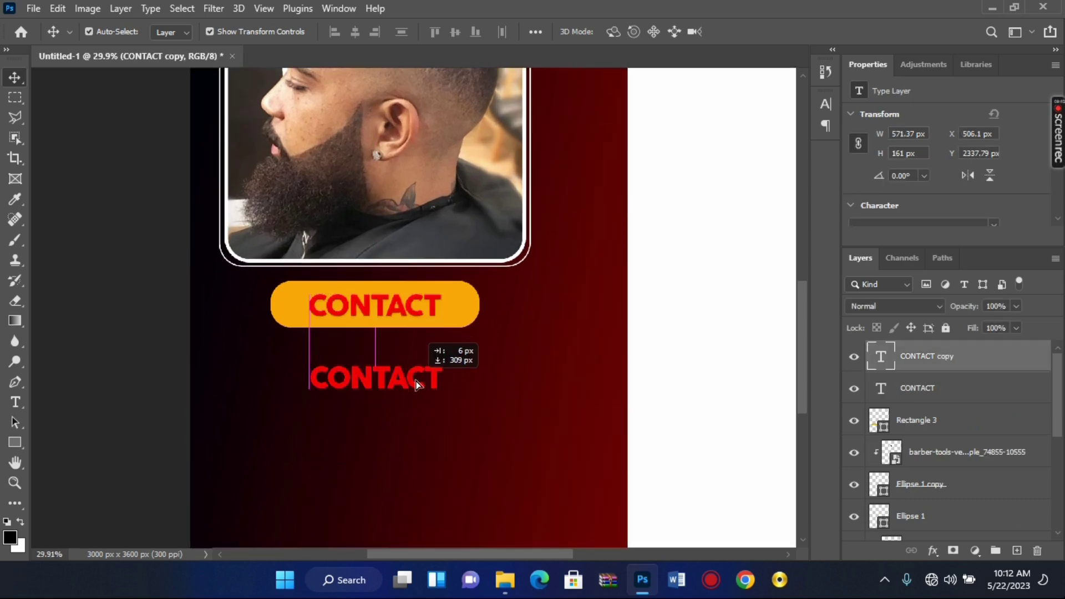
{"action": "double_click", "coordinate": [882, 360]}
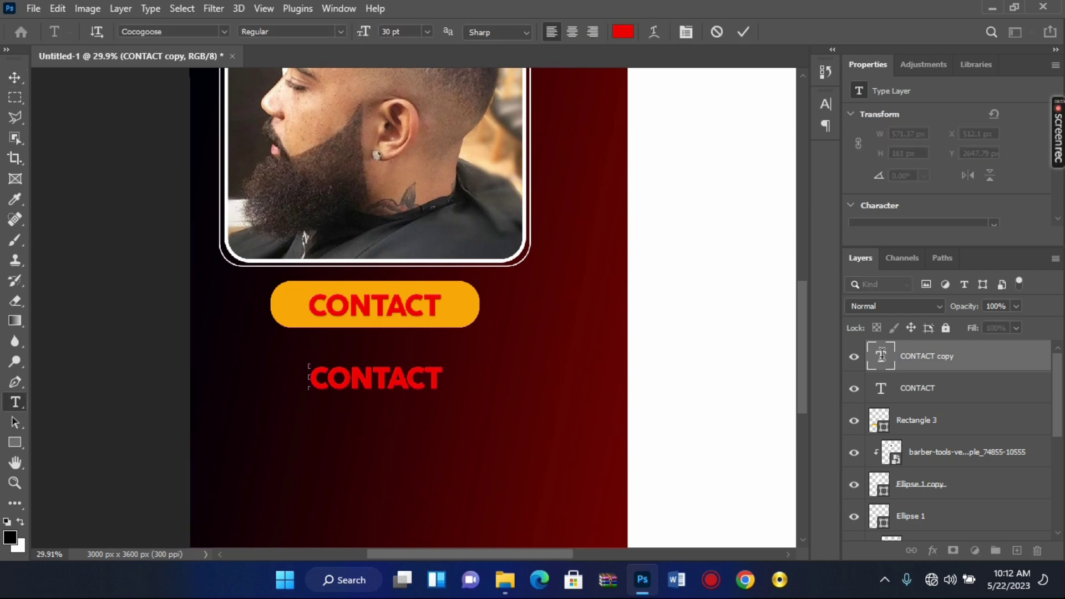
{"action": "left_click", "coordinate": [621, 33]}
{"action": "type", "text": "ffffff"}
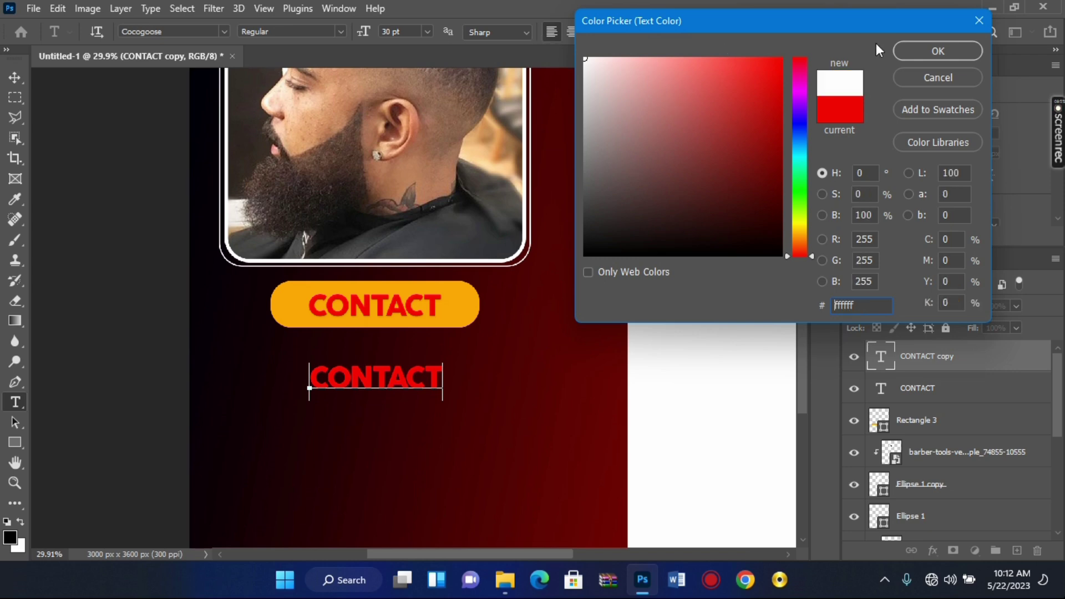
{"action": "left_click", "coordinate": [910, 47]}
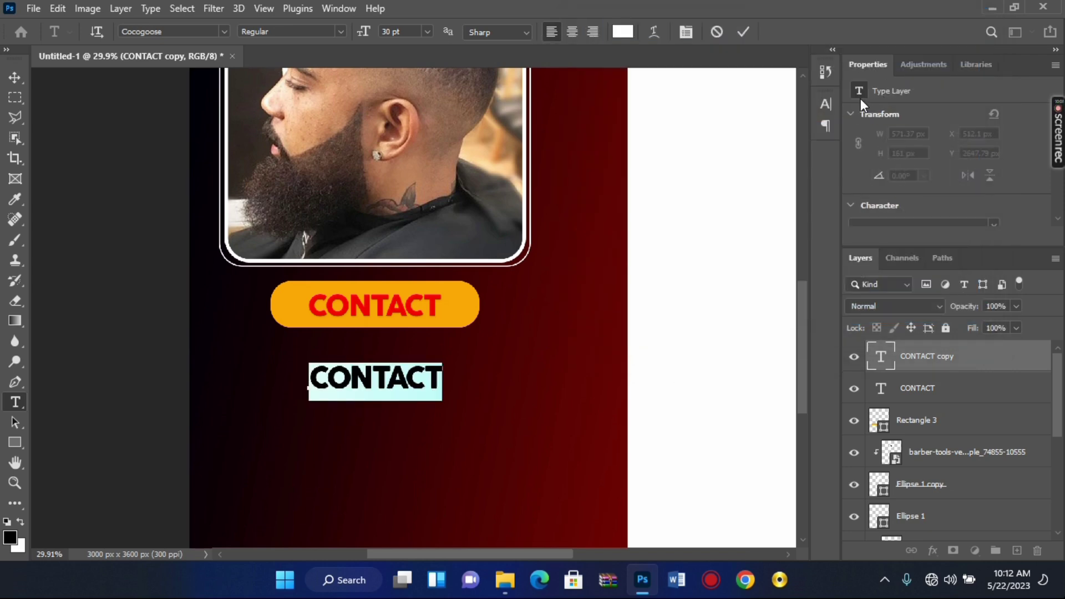
Replace the copy's text with the barber's phone number and commit it.
{"action": "type", "text": "☎☎☎"}
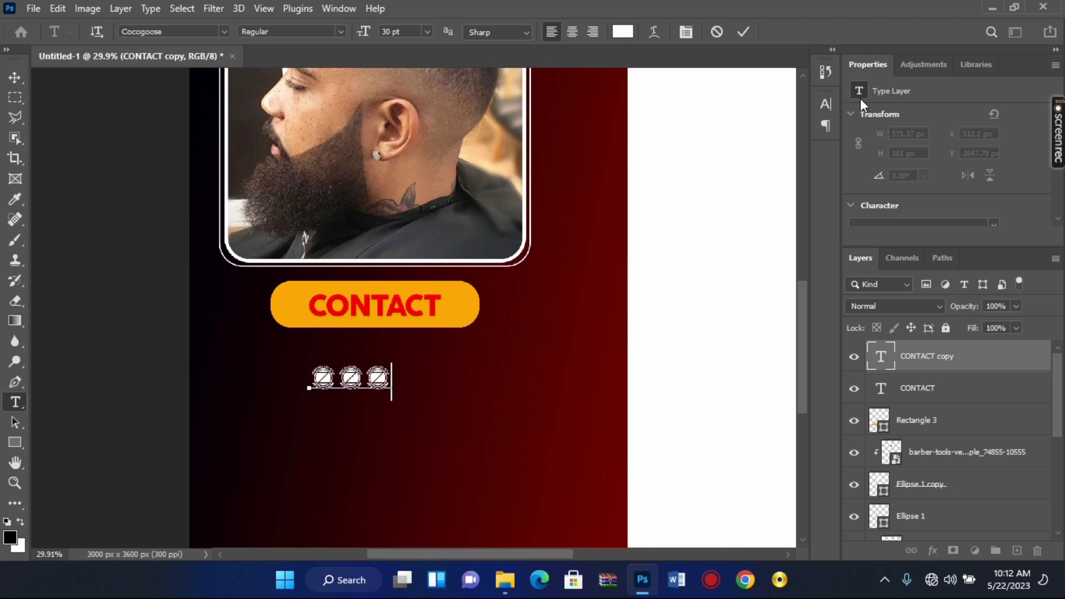
{"action": "key", "text": "BackSpace"}
{"action": "key", "text": "BackSpace"}
{"action": "key", "text": "BackSpace"}
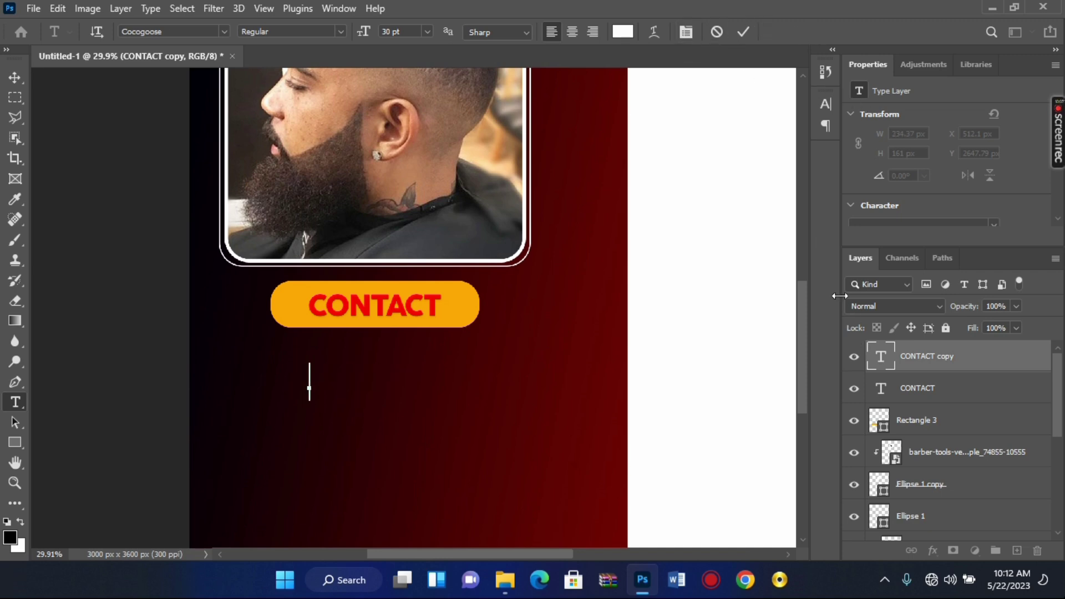
{"action": "type", "text": "☎"}
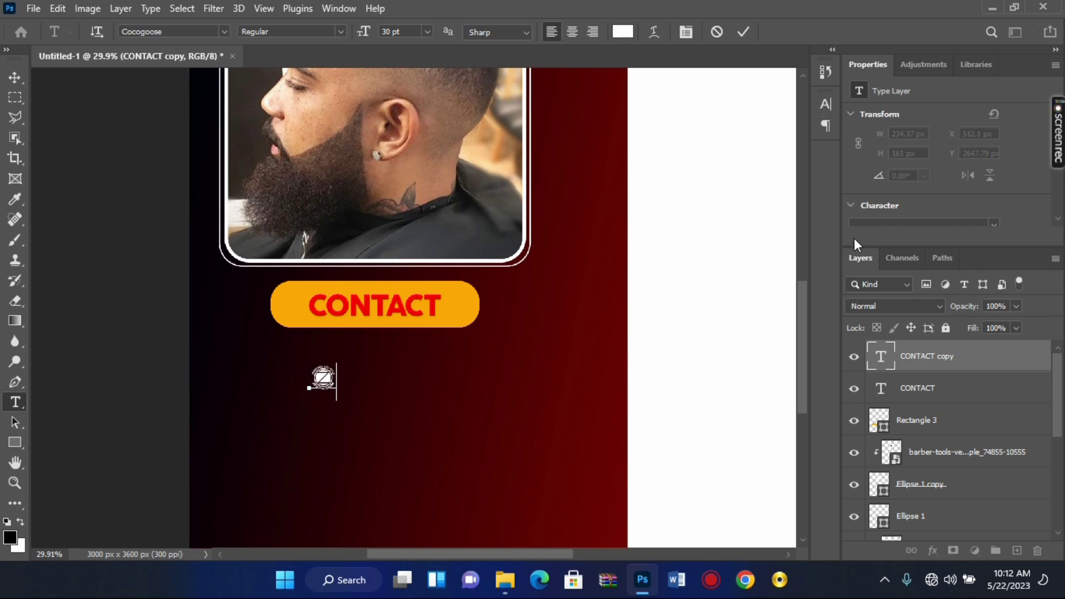
{"action": "type", "text": "☎☎☎☎☎"}
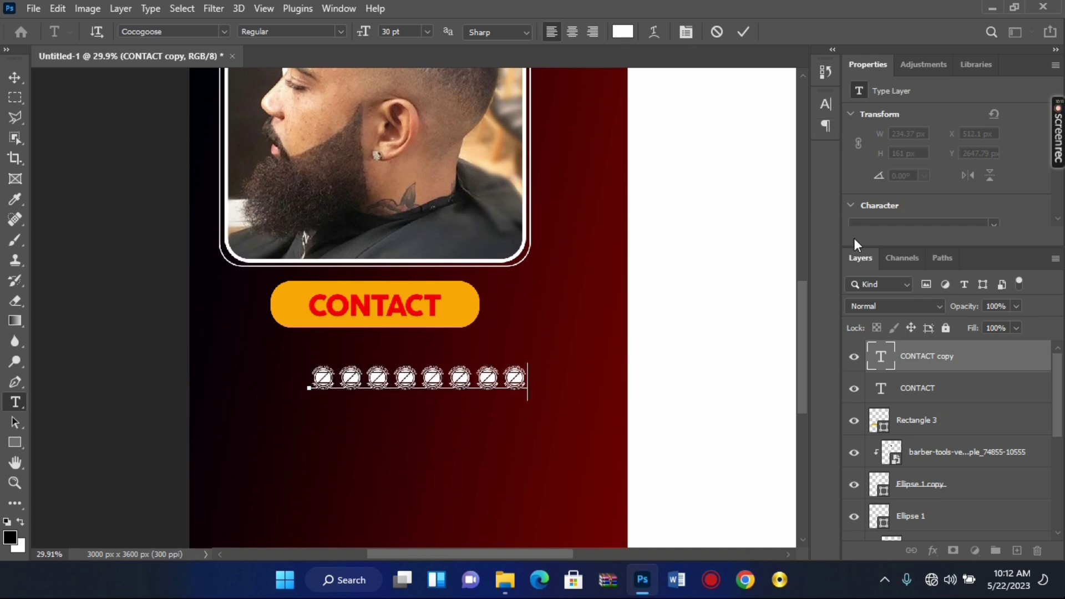
{"action": "type", "text": "5555"}
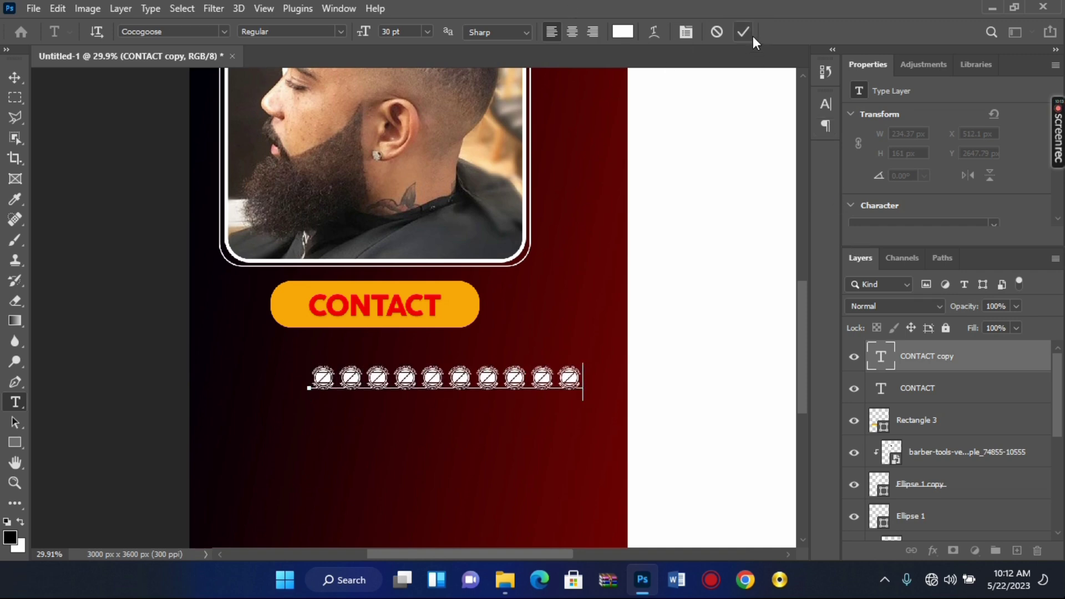
{"action": "left_click", "coordinate": [743, 31]}
Set the phone number in Arial Rounded MT Bold at 50 pt.
{"action": "key", "text": "v"}
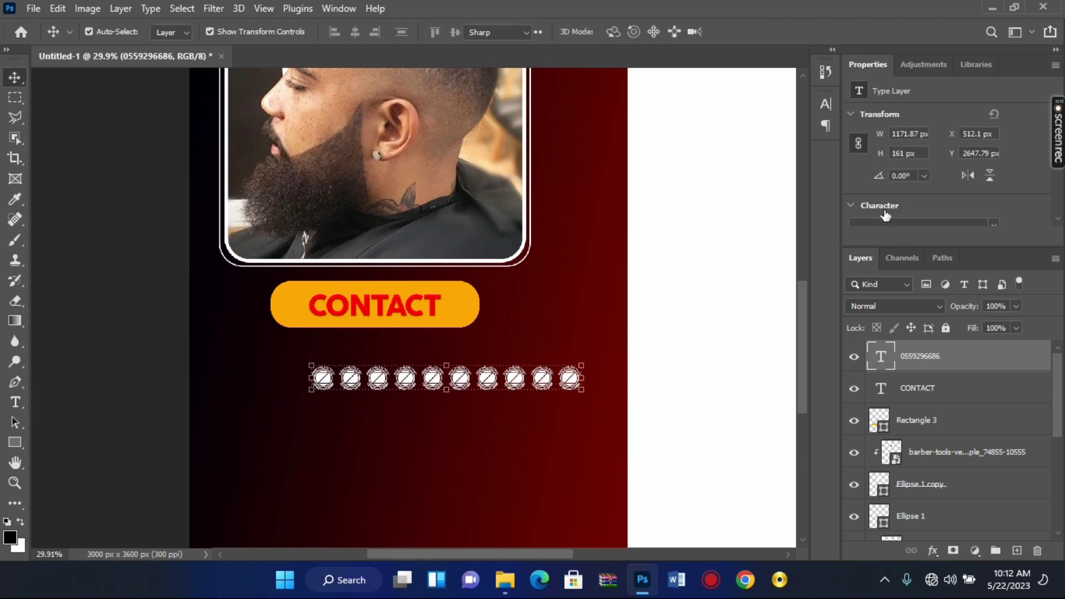
{"action": "key", "text": "Return"}
{"action": "left_click", "coordinate": [826, 105]}
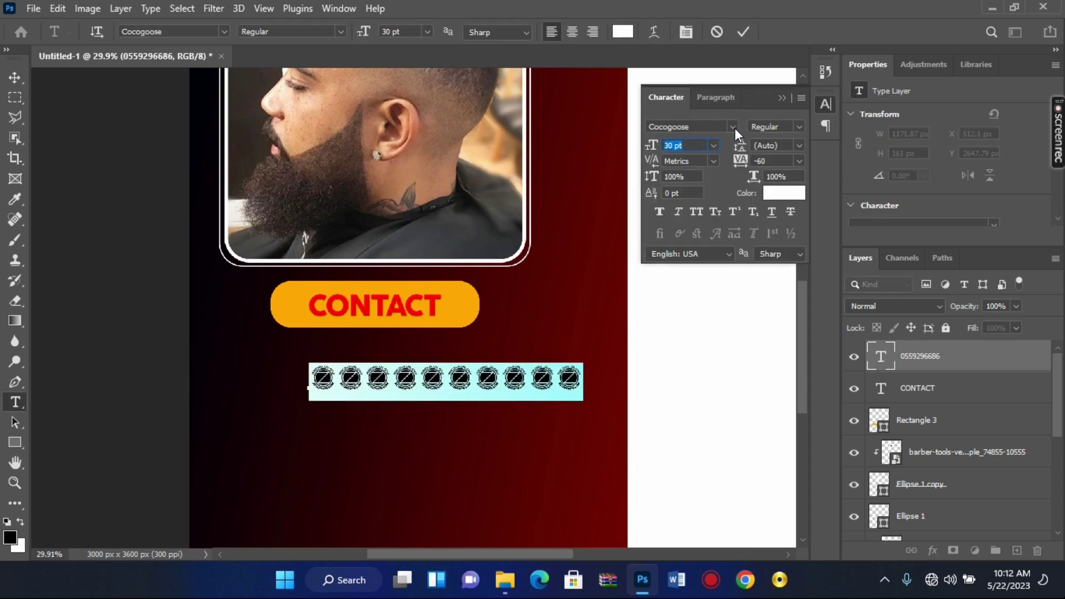
{"action": "left_click", "coordinate": [733, 127]}
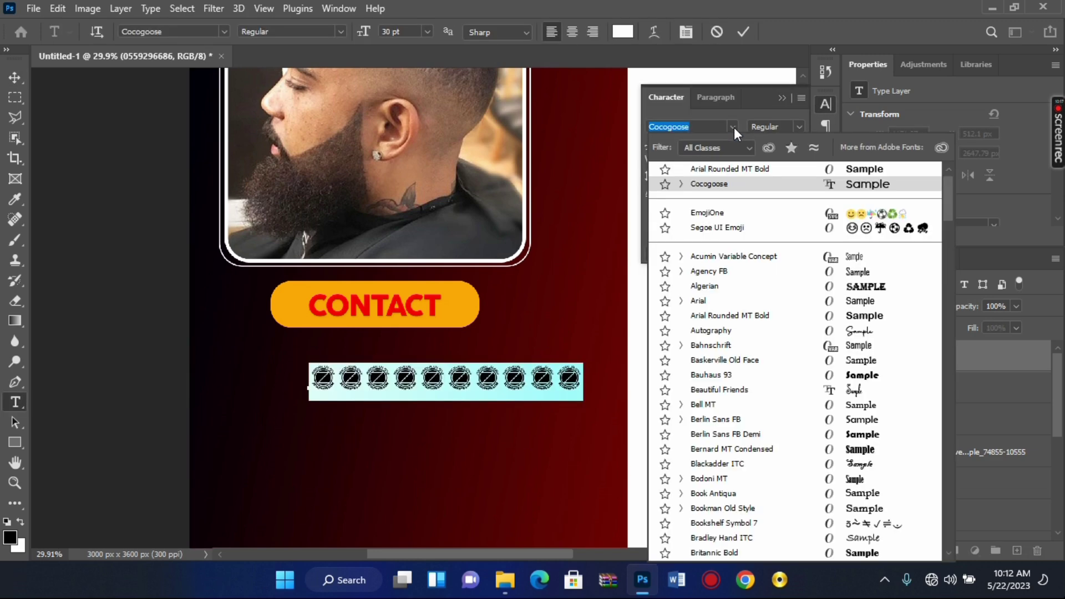
{"action": "left_click", "coordinate": [737, 167]}
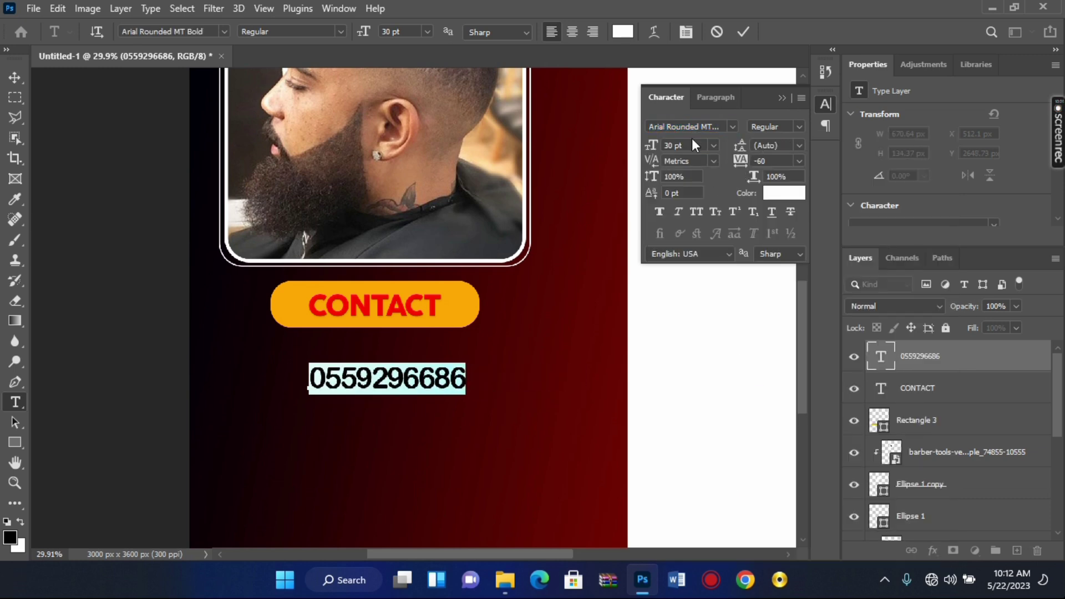
{"action": "left_click", "coordinate": [658, 150]}
{"action": "scroll", "coordinate": [677, 145], "scroll_direction": "up", "scroll_amount": 4}
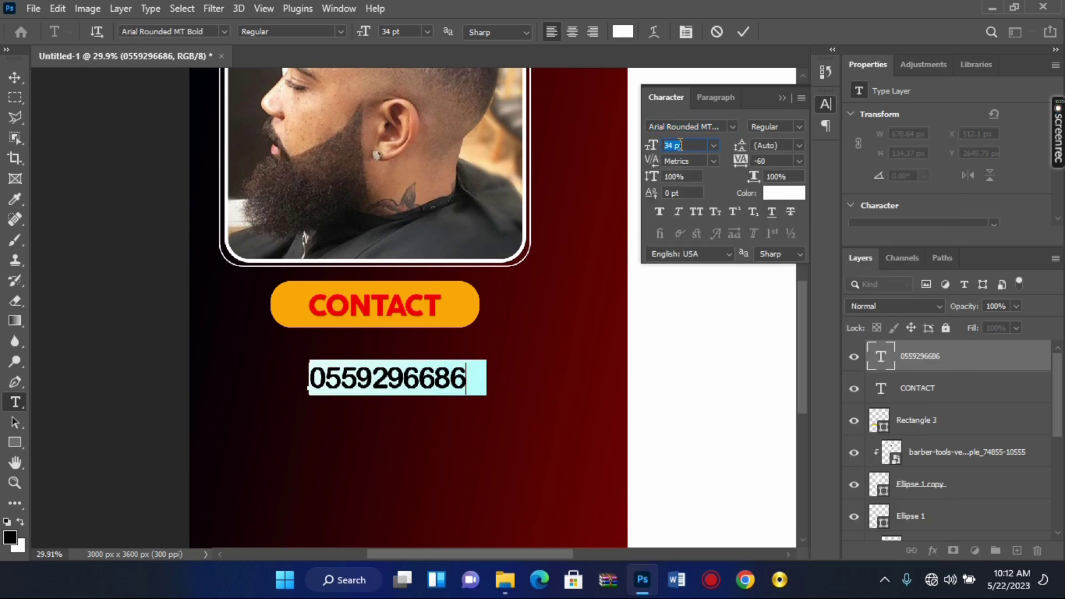
{"action": "scroll", "coordinate": [678, 144], "scroll_direction": "up", "scroll_amount": 3}
{"action": "scroll", "coordinate": [679, 145], "scroll_direction": "up", "scroll_amount": 4}
{"action": "scroll", "coordinate": [680, 144], "scroll_direction": "up", "scroll_amount": 4}
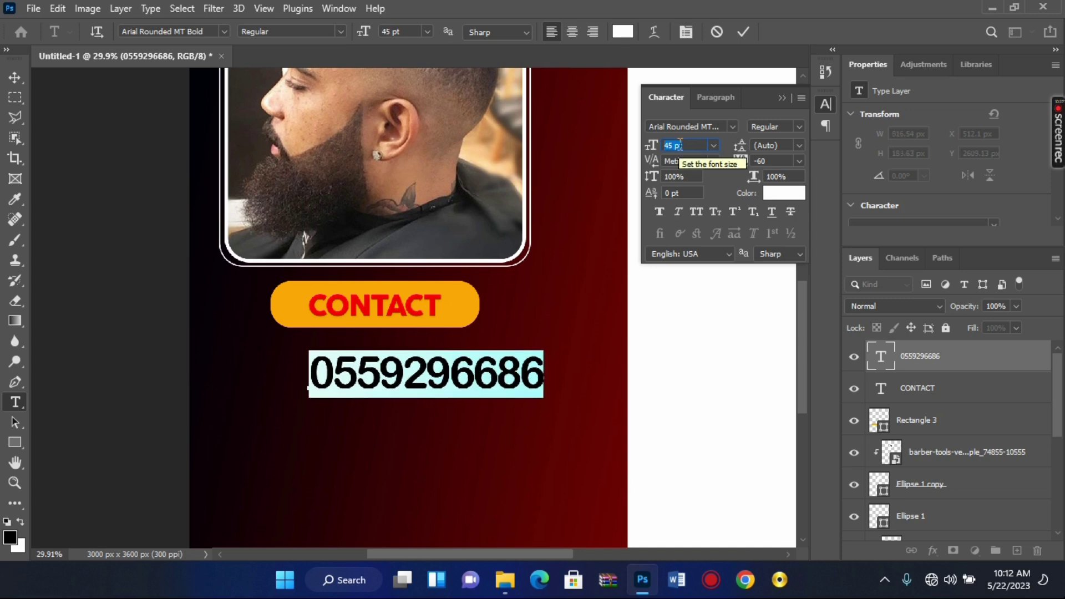
{"action": "scroll", "coordinate": [680, 144], "scroll_direction": "up", "scroll_amount": 3}
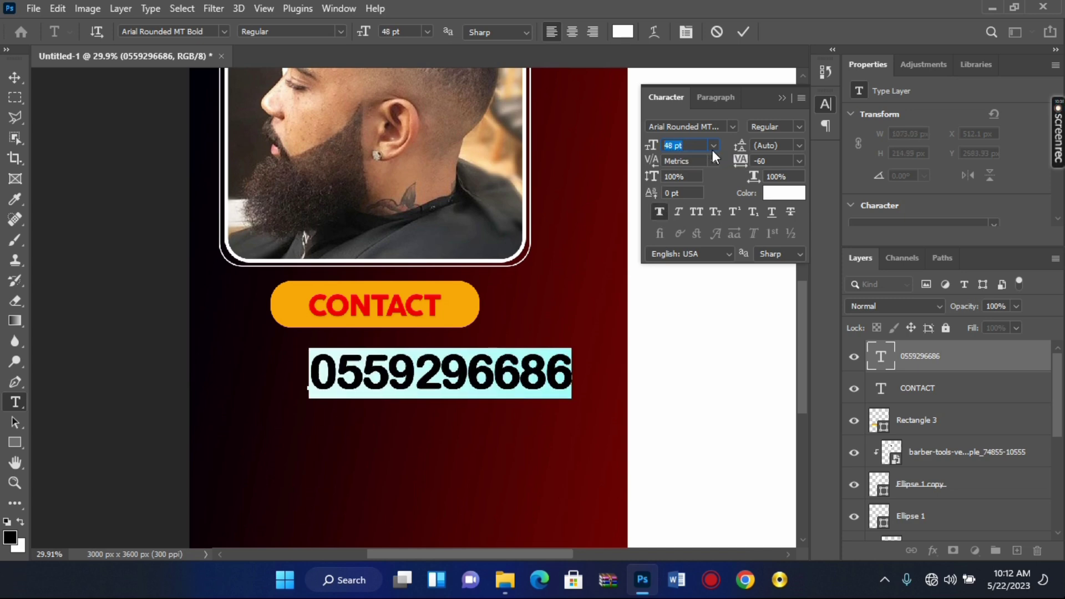
{"action": "scroll", "coordinate": [713, 151], "scroll_direction": "up", "scroll_amount": 2}
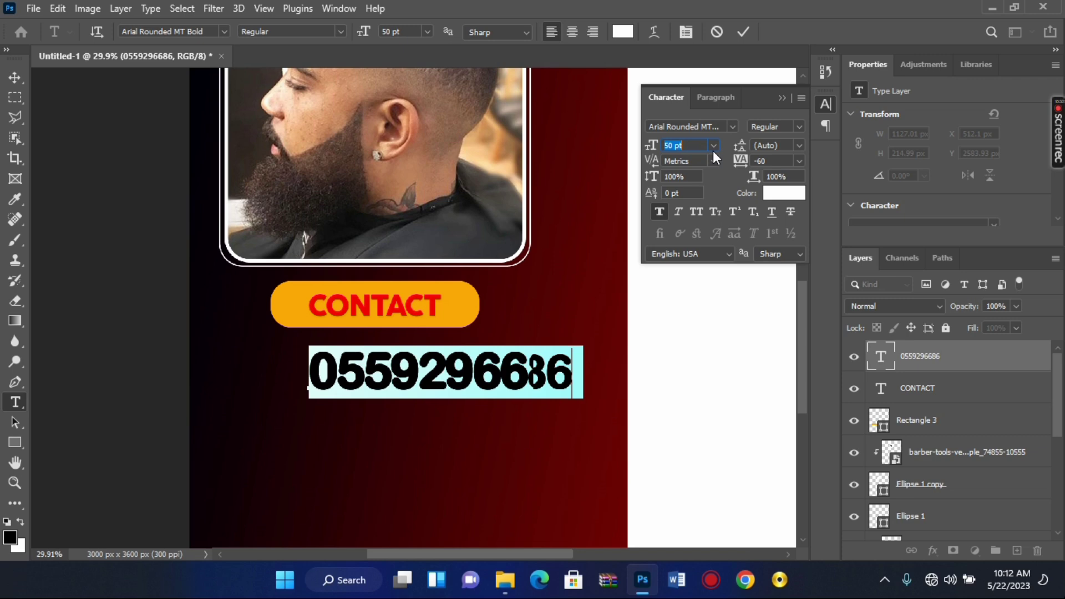
{"action": "left_click", "coordinate": [826, 104]}
Move the phone number up to sit just beneath the CONTACT button.
{"action": "left_click", "coordinate": [15, 77]}
{"action": "mouse_move", "coordinate": [483, 382]}
{"action": "left_mouse_down"}
{"action": "mouse_move", "coordinate": [447, 377]}
{"action": "mouse_move", "coordinate": [458, 377]}
{"action": "left_mouse_up"}
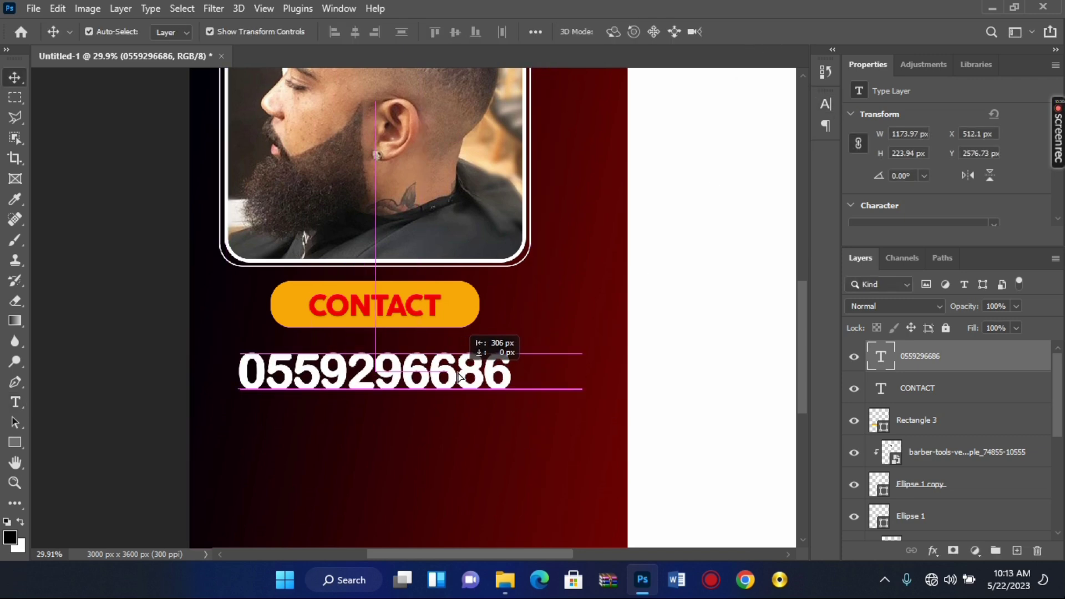
{"action": "left_click_drag", "start_coordinate": [458, 377], "coordinate": [460, 377]}
{"action": "scroll", "coordinate": [678, 340], "scroll_direction": "down", "scroll_amount": 5}
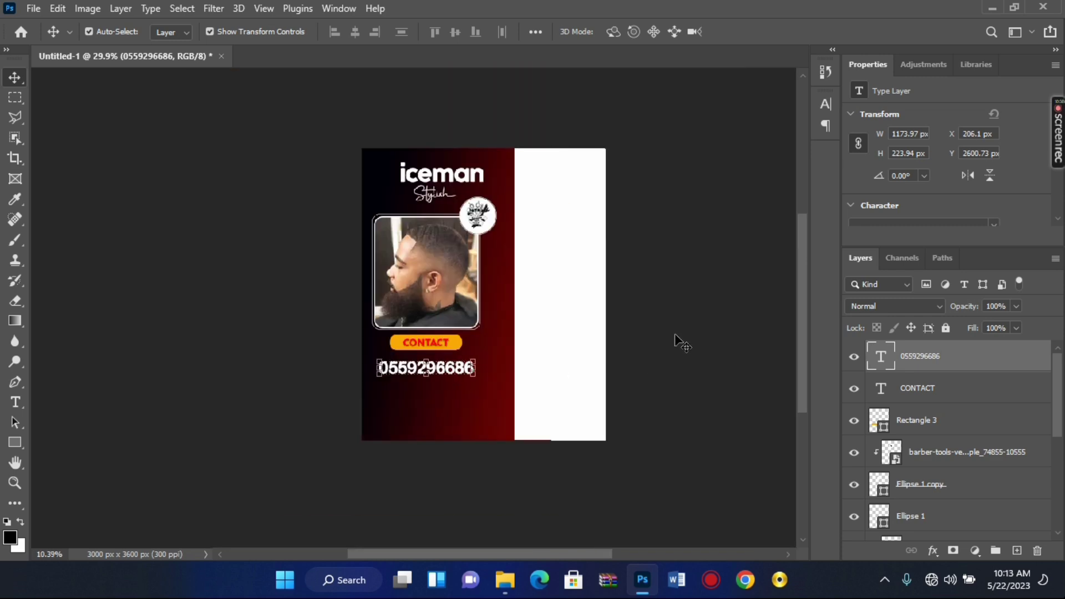
{"action": "scroll", "coordinate": [427, 499], "scroll_direction": "up", "scroll_amount": 2}
{"action": "scroll", "coordinate": [407, 416], "scroll_direction": "up", "scroll_amount": 1}
{"action": "scroll", "coordinate": [397, 305], "scroll_direction": "up", "scroll_amount": 1}
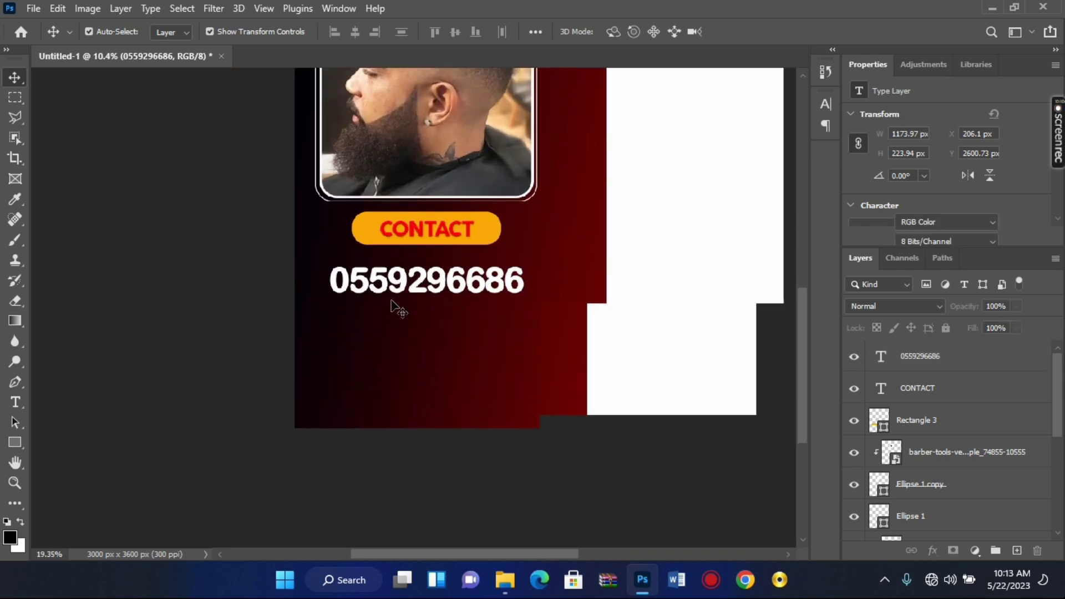
{"action": "scroll", "coordinate": [401, 319], "scroll_direction": "up", "scroll_amount": 1}
{"action": "left_click_drag", "start_coordinate": [436, 295], "coordinate": [438, 279]}
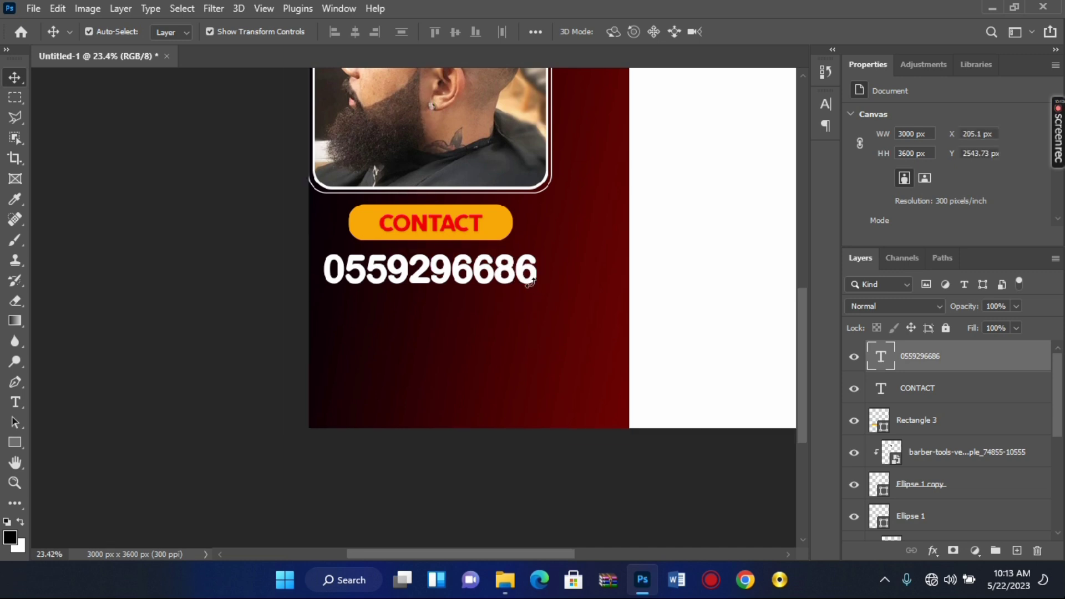
Enlarge the phone number to about 106% and nudge it into place.
{"action": "scroll", "coordinate": [554, 308], "scroll_direction": "down", "scroll_amount": 1}
{"action": "left_click_drag", "start_coordinate": [536, 283], "coordinate": [549, 294]}
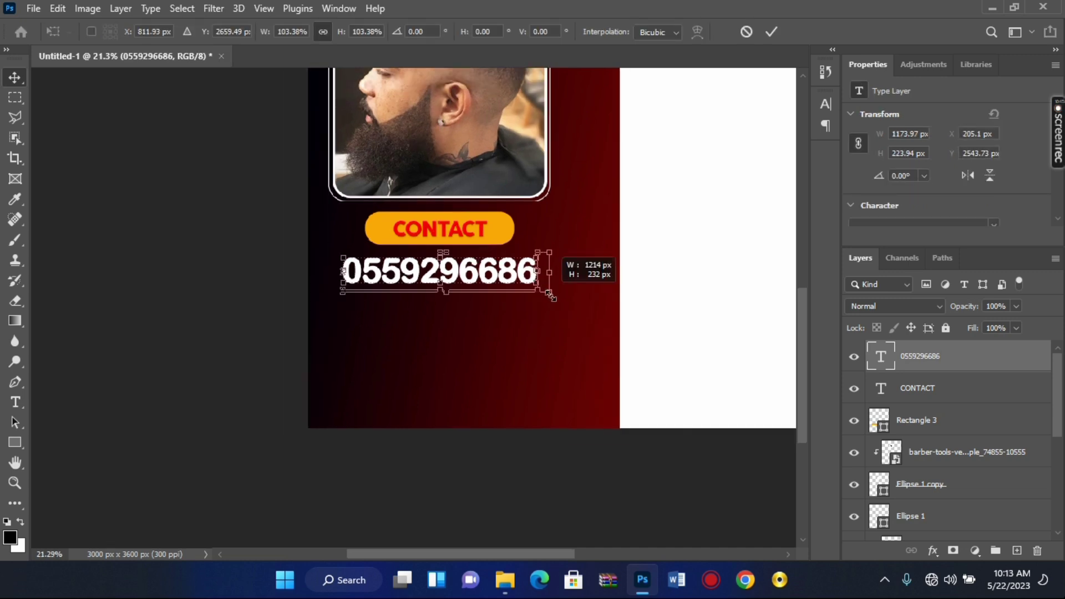
{"action": "left_click", "coordinate": [772, 31]}
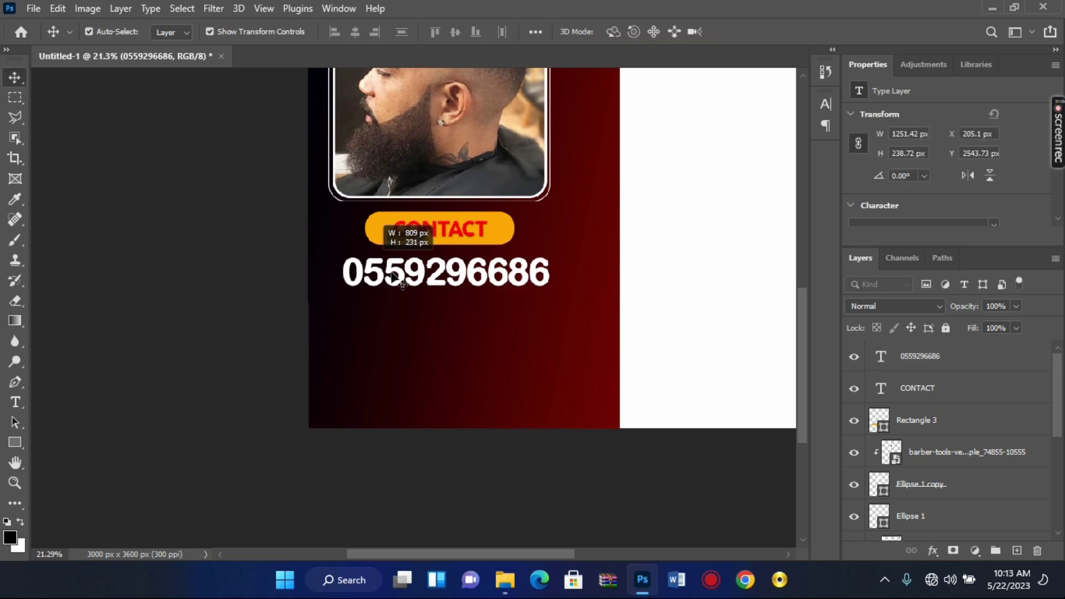
{"action": "scroll", "coordinate": [467, 273], "scroll_direction": "up", "scroll_amount": 1}
{"action": "scroll", "coordinate": [460, 265], "scroll_direction": "down", "scroll_amount": 1}
{"action": "scroll", "coordinate": [460, 266], "scroll_direction": "down", "scroll_amount": 1}
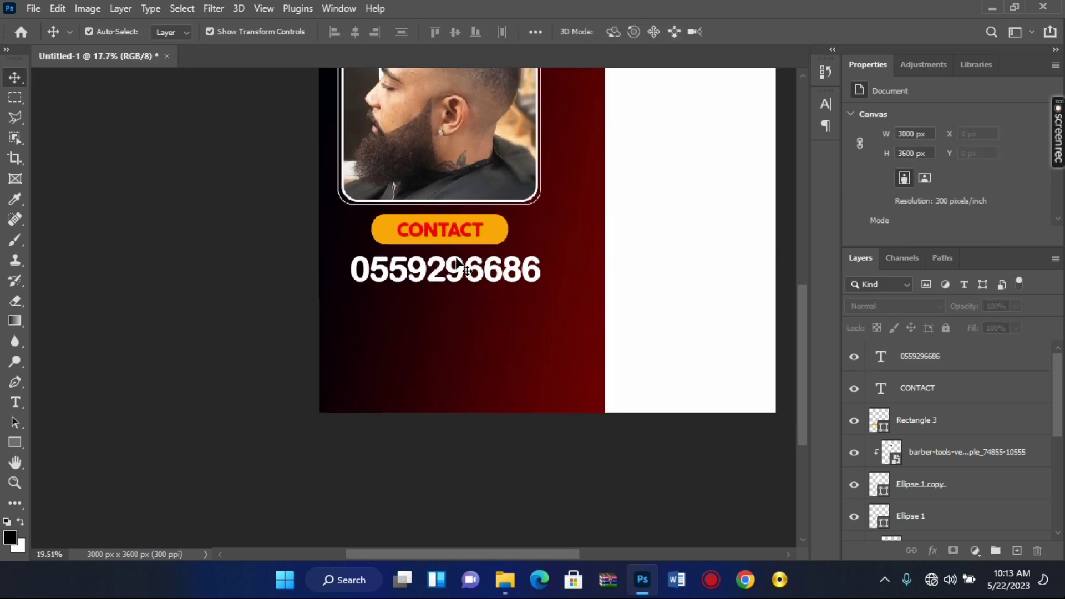
{"action": "scroll", "coordinate": [466, 266], "scroll_direction": "up", "scroll_amount": 1}
{"action": "scroll", "coordinate": [476, 267], "scroll_direction": "up", "scroll_amount": 2}
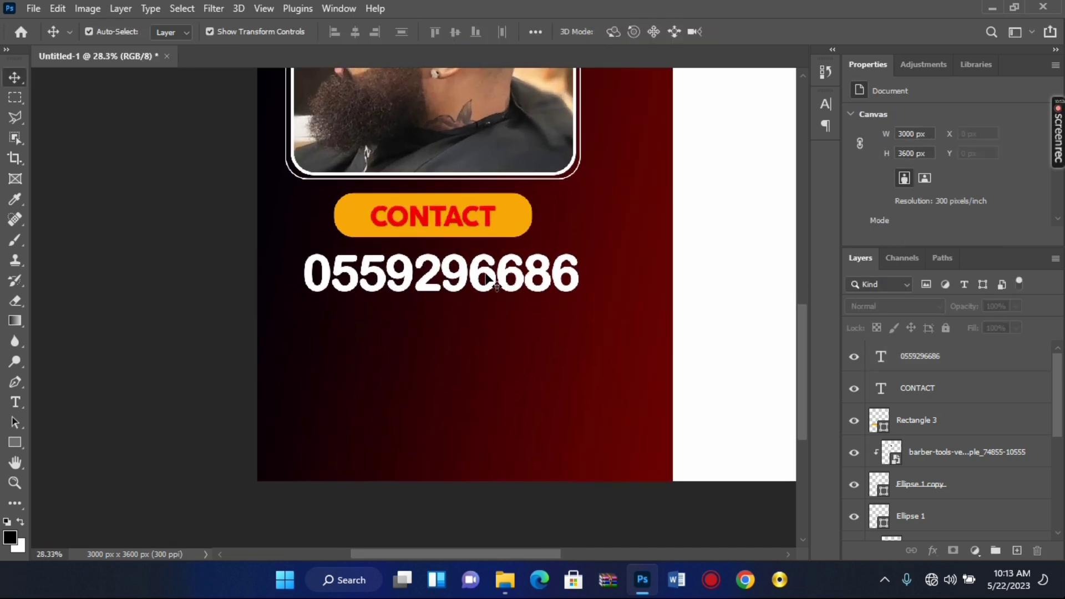
{"action": "left_click_drag", "start_coordinate": [488, 278], "coordinate": [487, 275]}
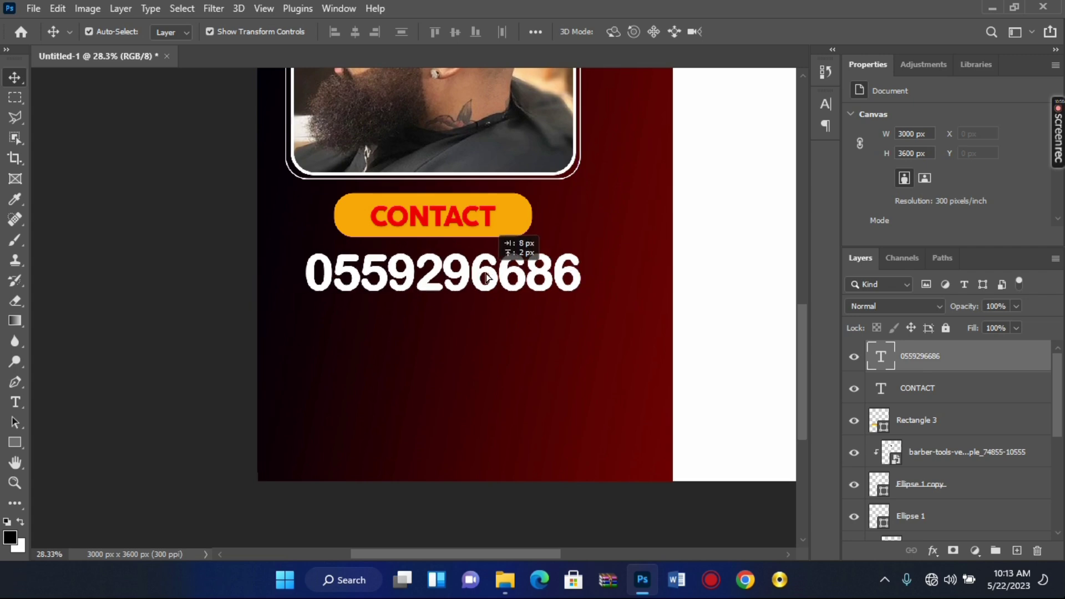
Draw a wide rectangle below the phone number and shift it into place.
{"action": "left_click", "coordinate": [12, 445]}
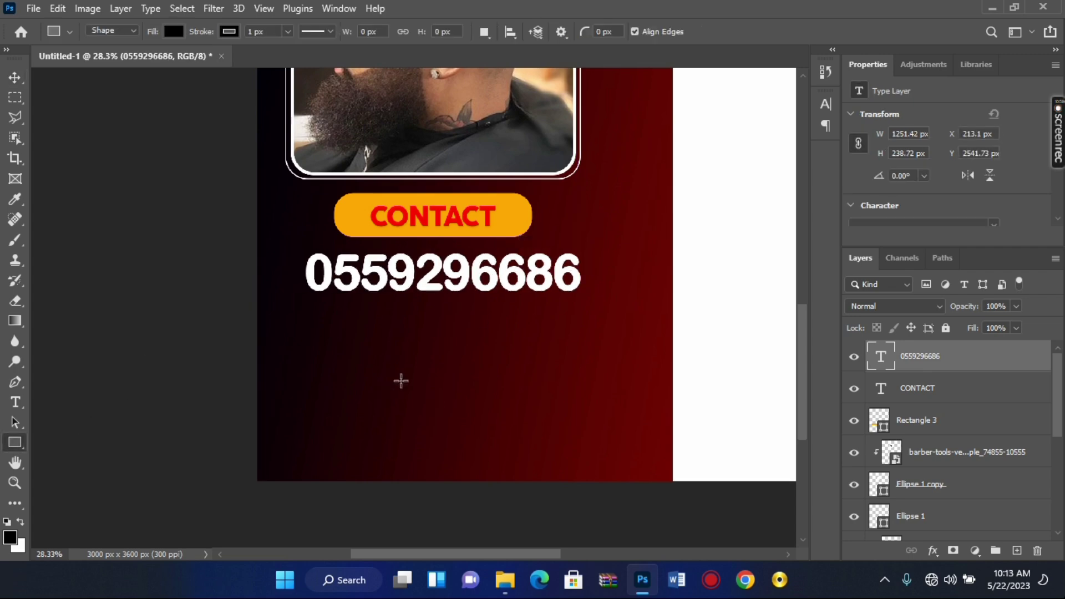
{"action": "left_click_drag", "start_coordinate": [313, 320], "coordinate": [595, 425]}
{"action": "left_click", "coordinate": [15, 78]}
{"action": "left_click_drag", "start_coordinate": [484, 384], "coordinate": [498, 382]}
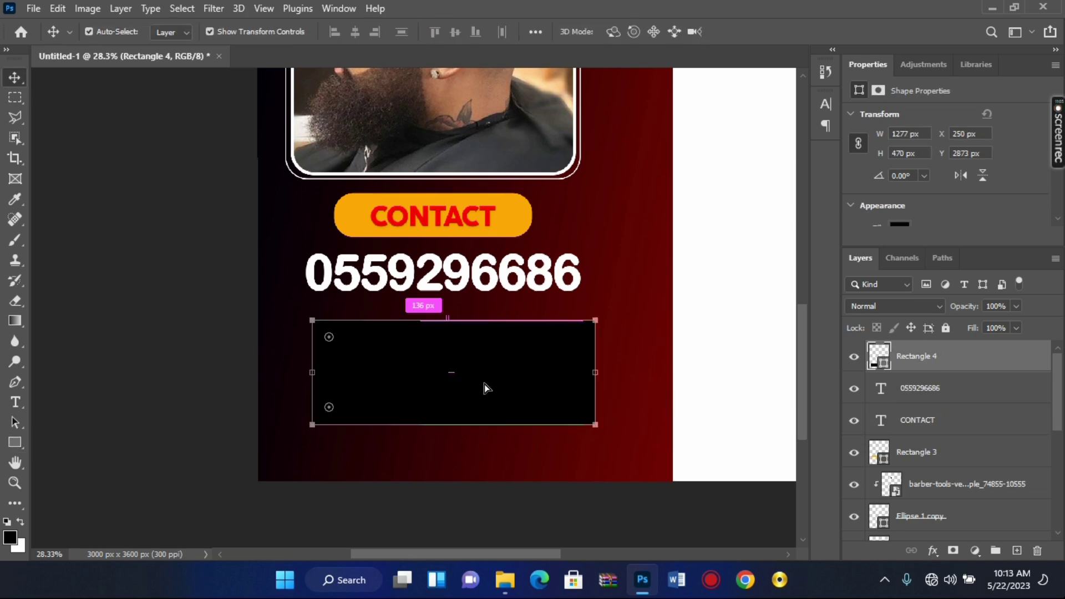
Fill the rectangle with the CONTACT button's orange and rasterize the layer.
{"action": "double_click", "coordinate": [879, 355]}
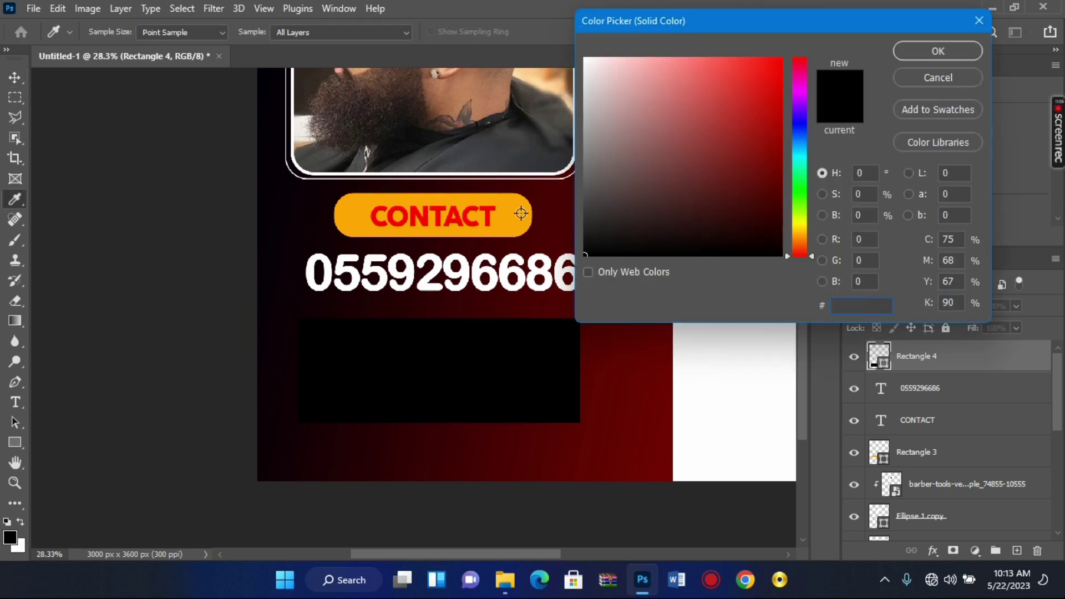
{"action": "left_click", "coordinate": [518, 215]}
{"action": "left_click", "coordinate": [948, 51]}
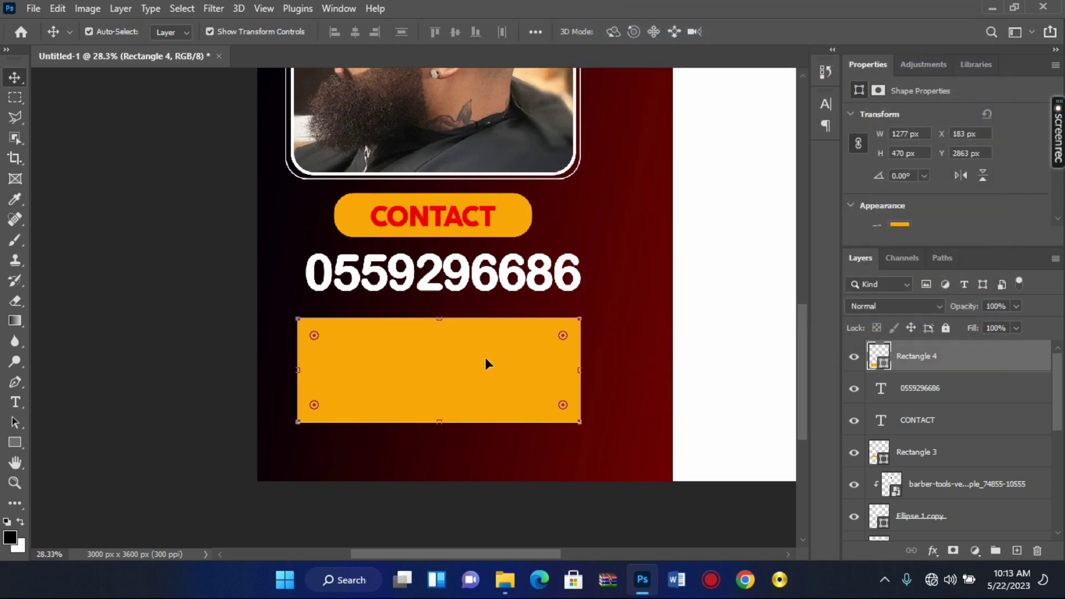
{"action": "scroll", "coordinate": [484, 356], "scroll_direction": "up", "scroll_amount": 1}
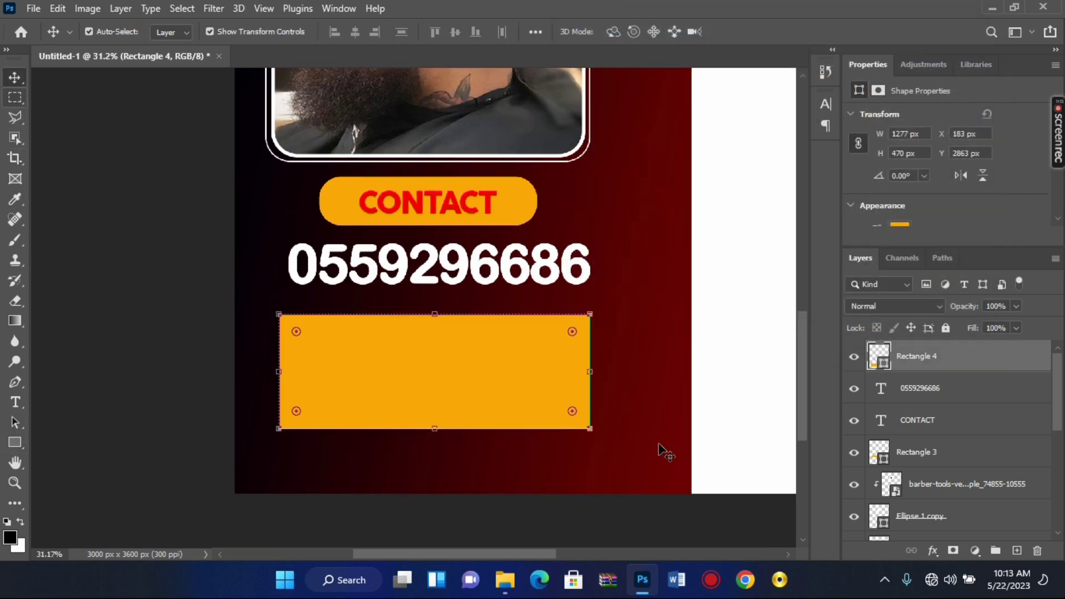
{"action": "right_click", "coordinate": [944, 367]}
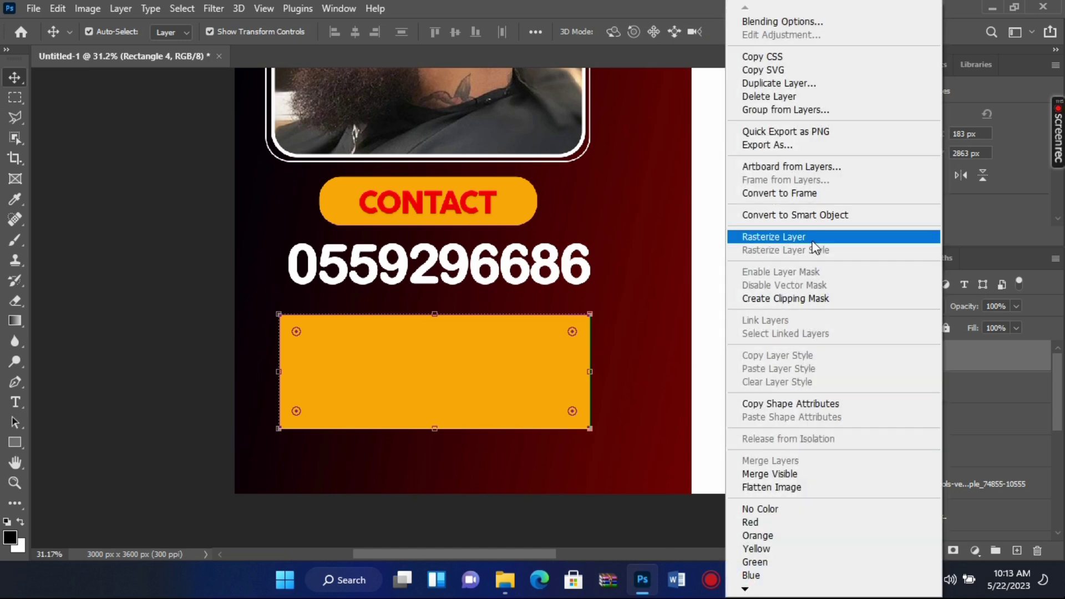
{"action": "left_click", "coordinate": [812, 236]}
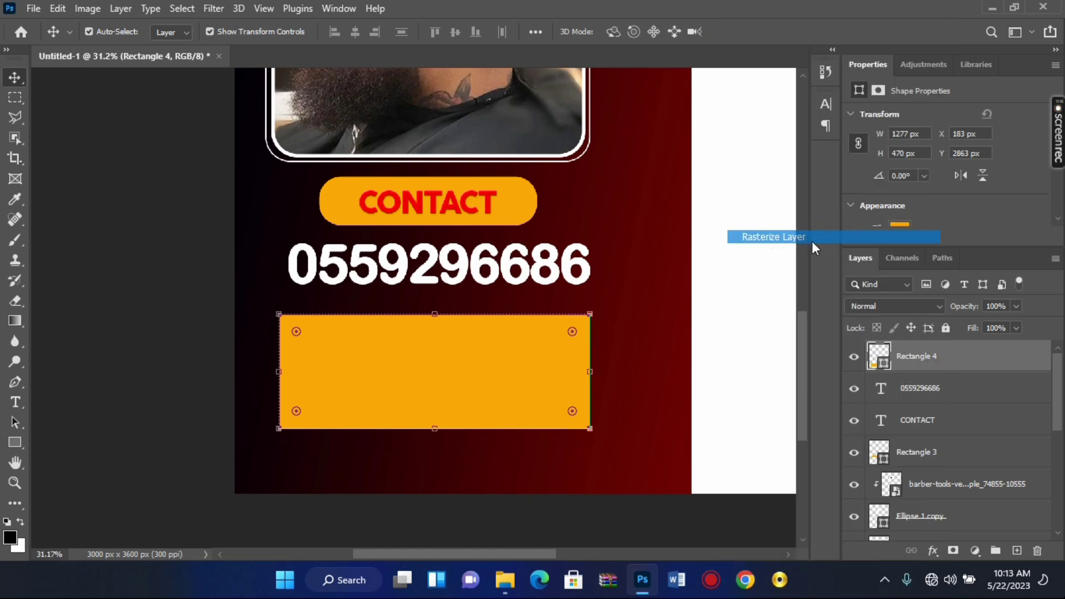
{"action": "left_click", "coordinate": [11, 115]}
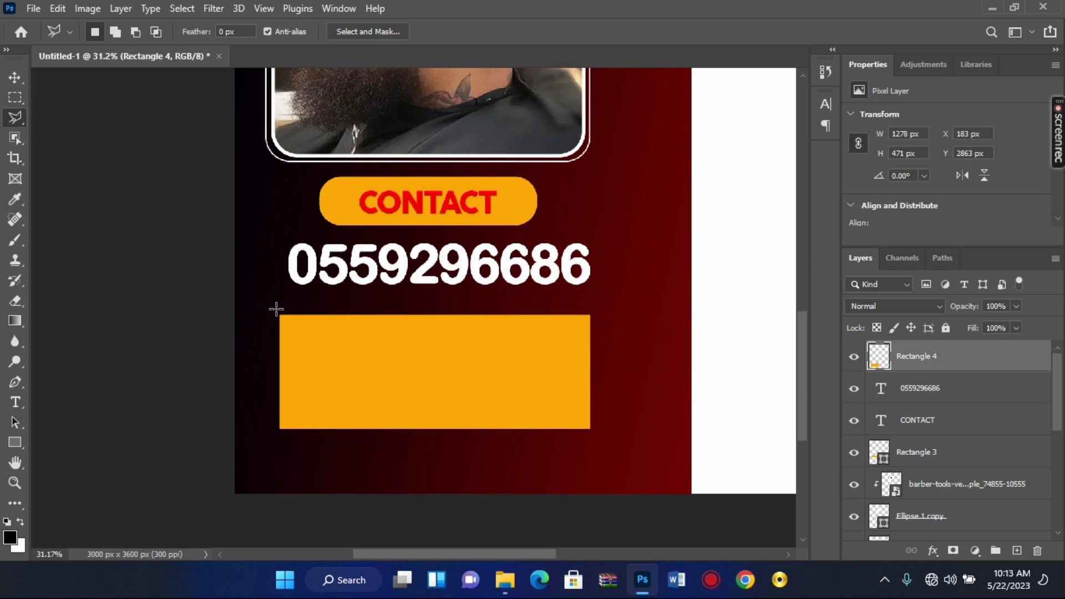
Cut a triangular sliver off the rectangle's left edge with the Polygonal Lasso.
{"action": "left_click", "coordinate": [279, 311]}
{"action": "left_click", "coordinate": [251, 444]}
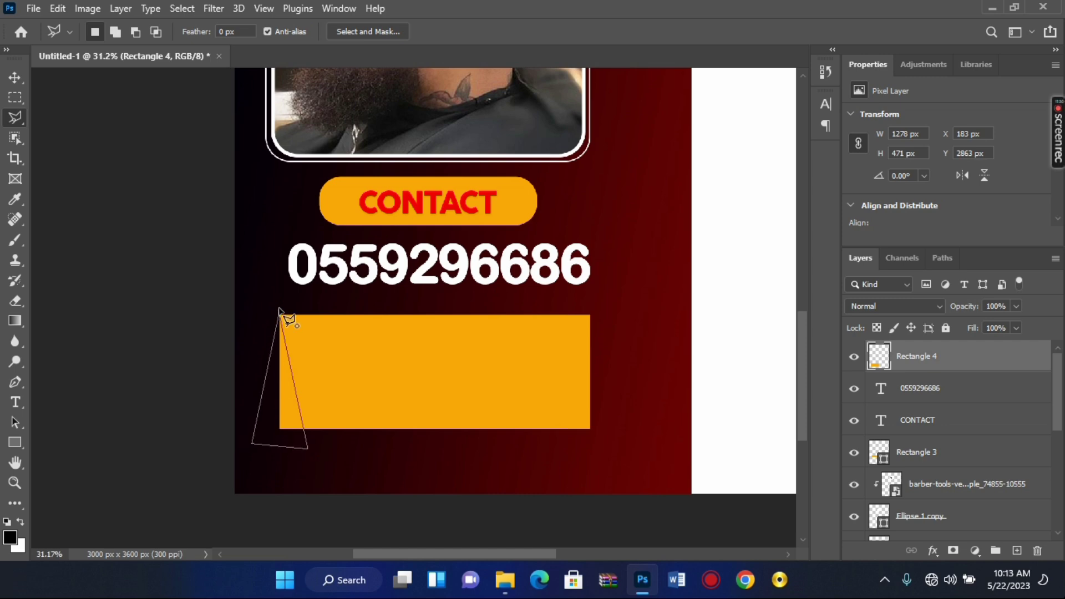
{"action": "left_click", "coordinate": [278, 308]}
{"action": "key", "text": "Delete"}
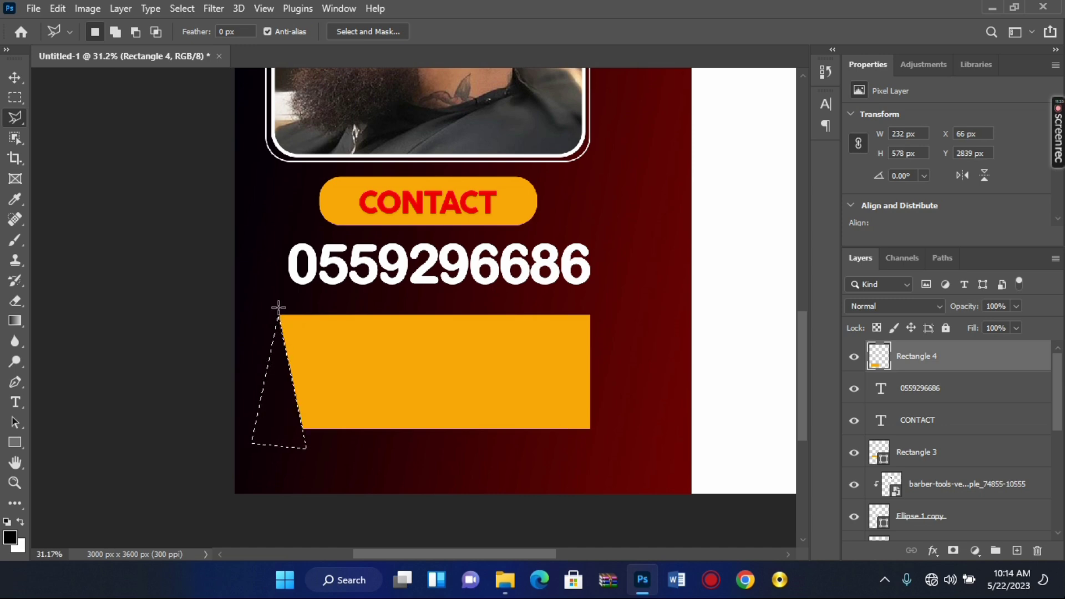
{"action": "right_click", "coordinate": [292, 414]}
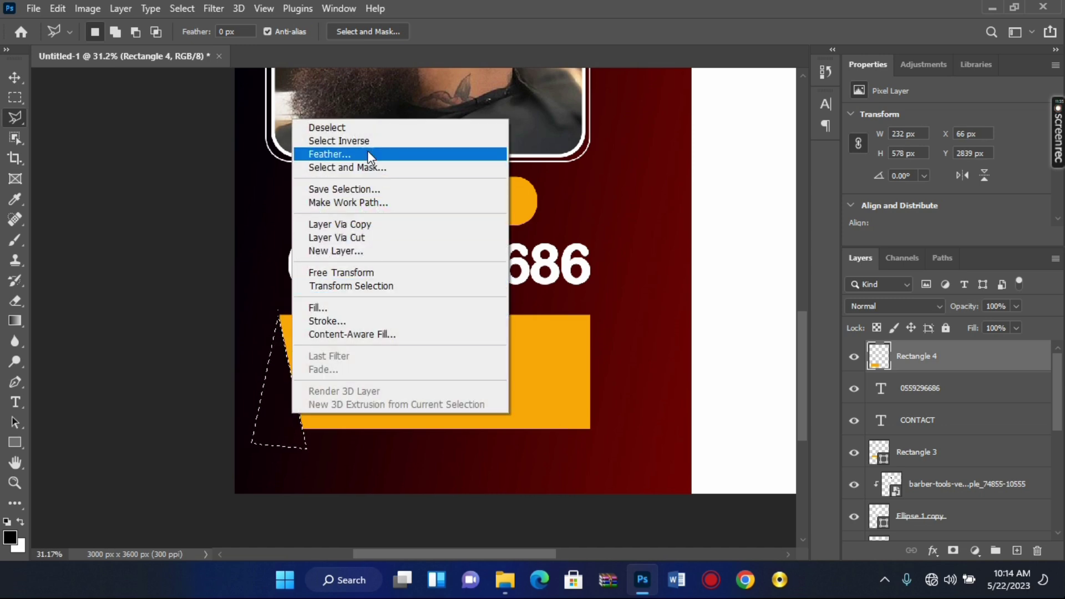
{"action": "left_click", "coordinate": [364, 128]}
{"action": "scroll", "coordinate": [353, 435], "scroll_direction": "up", "scroll_amount": 1}
{"action": "scroll", "coordinate": [354, 440], "scroll_direction": "up", "scroll_amount": 1}
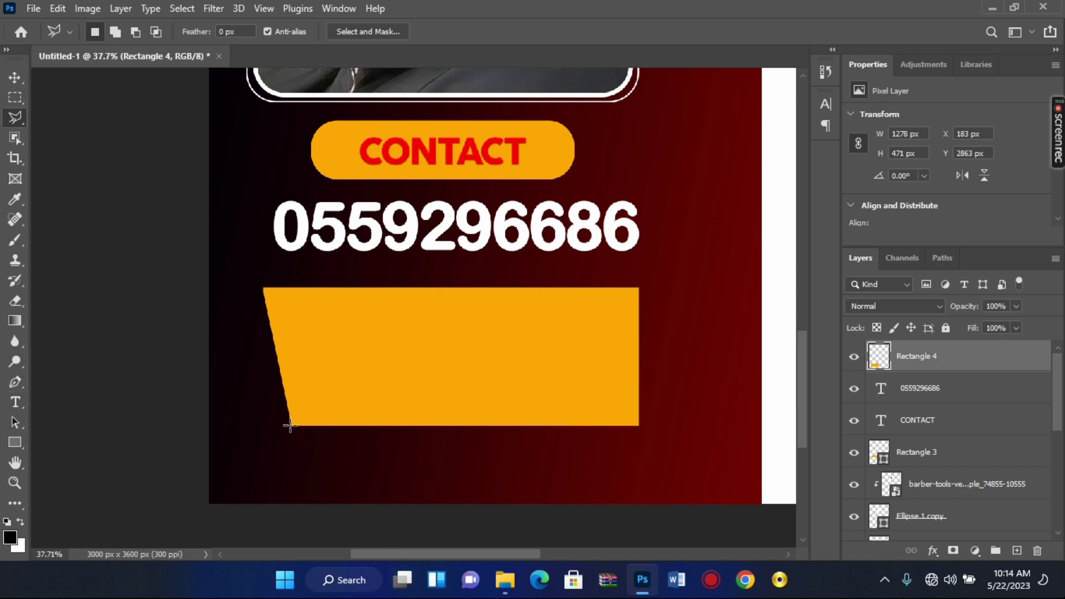
Trim a slanted strip along the banner's bottom edge.
{"action": "left_click", "coordinate": [290, 425]}
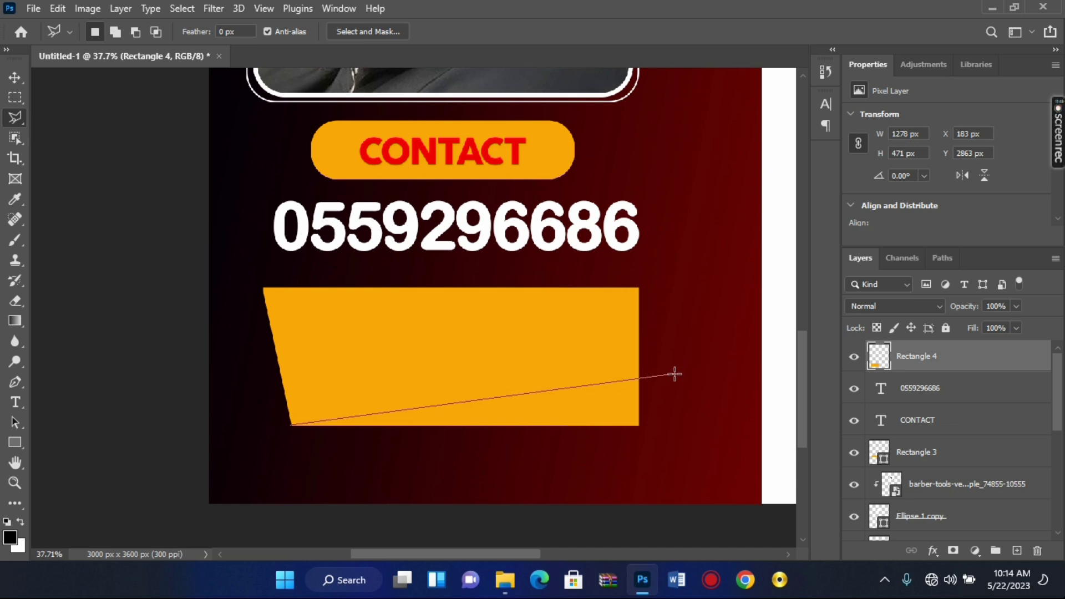
{"action": "left_click", "coordinate": [684, 459]}
{"action": "left_click", "coordinate": [237, 469]}
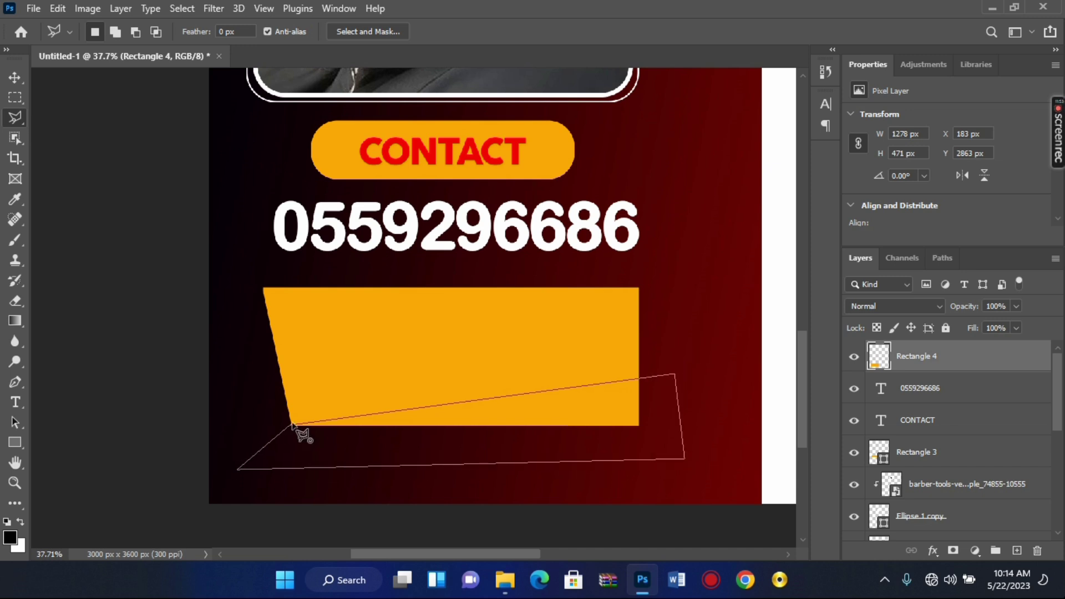
{"action": "left_click", "coordinate": [291, 425]}
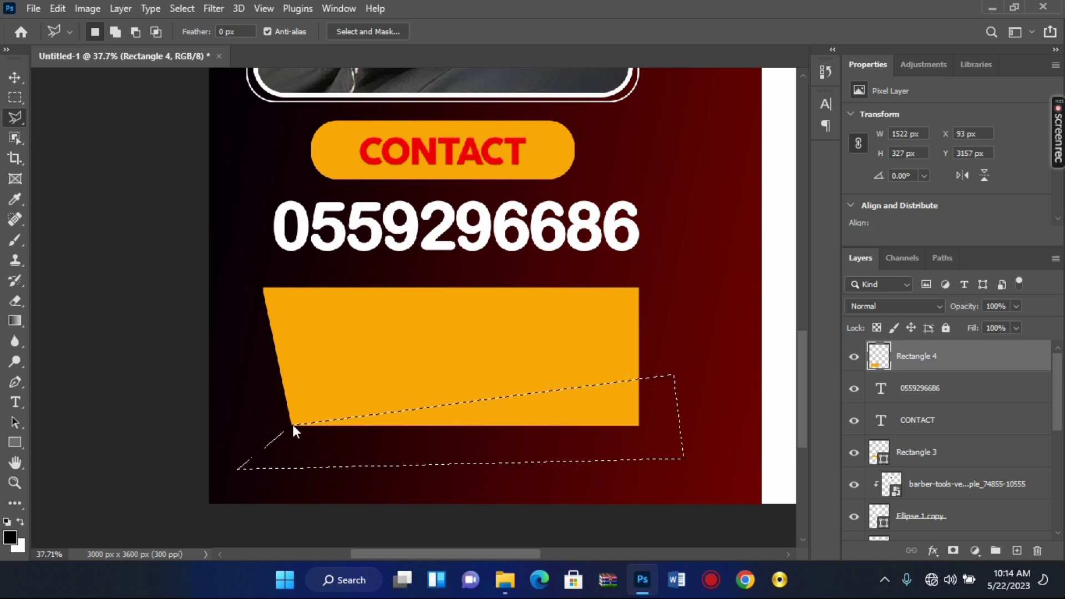
{"action": "right_click", "coordinate": [525, 433]}
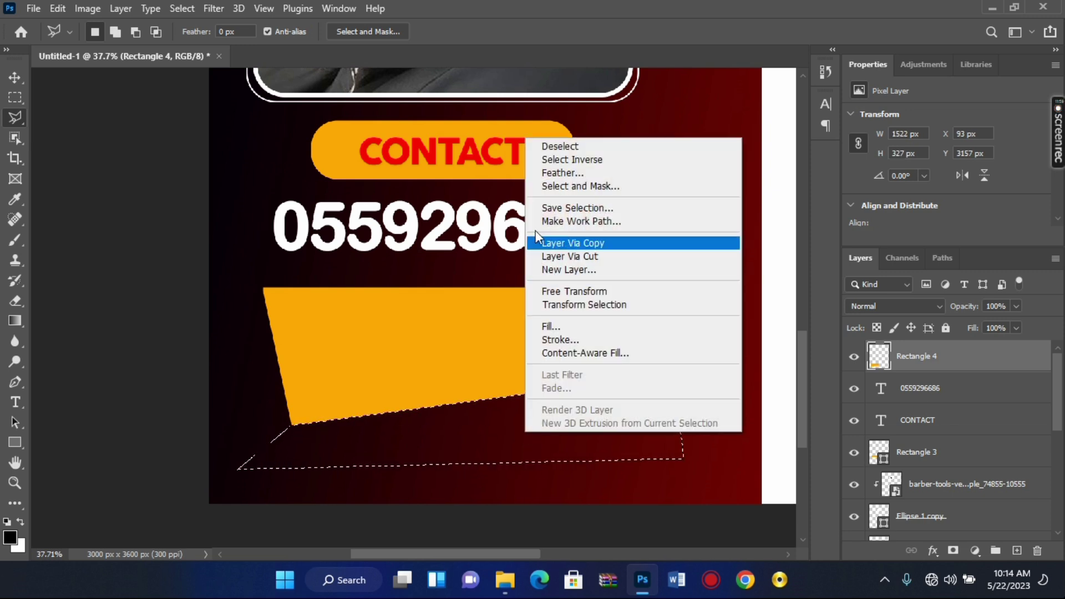
{"action": "left_click", "coordinate": [567, 148]}
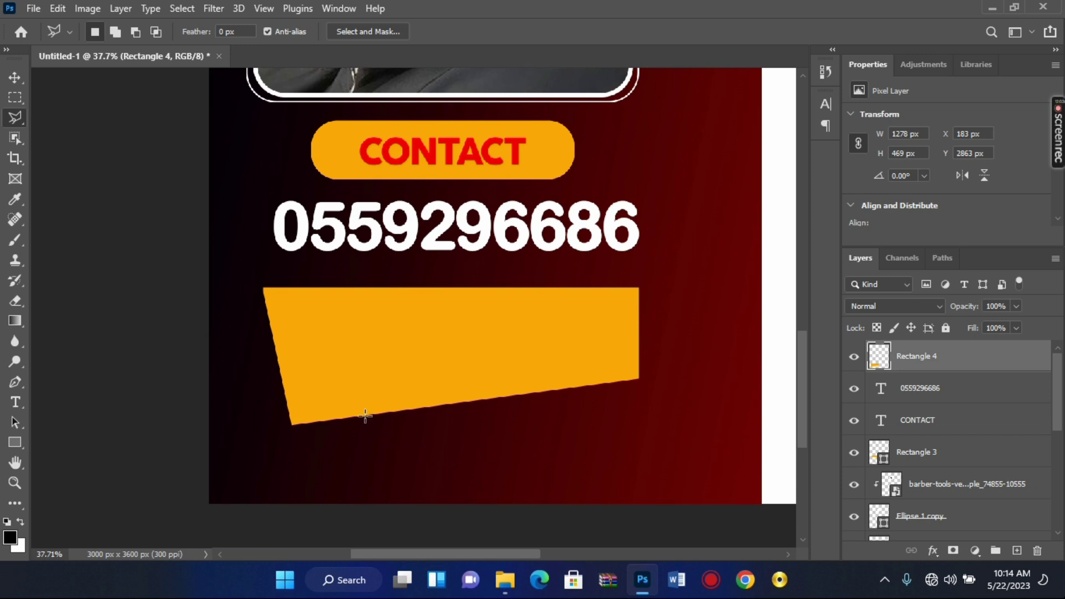
Trim a thin slanted strip along the banner's top edge.
{"action": "left_click", "coordinate": [262, 285]}
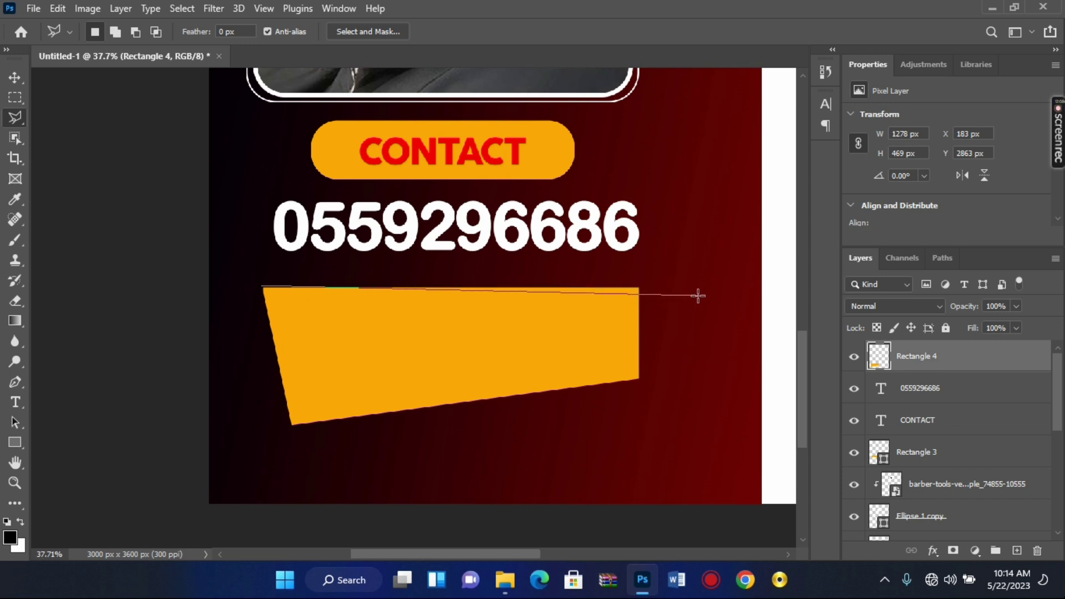
{"action": "left_click", "coordinate": [702, 299]}
{"action": "left_click", "coordinate": [702, 271]}
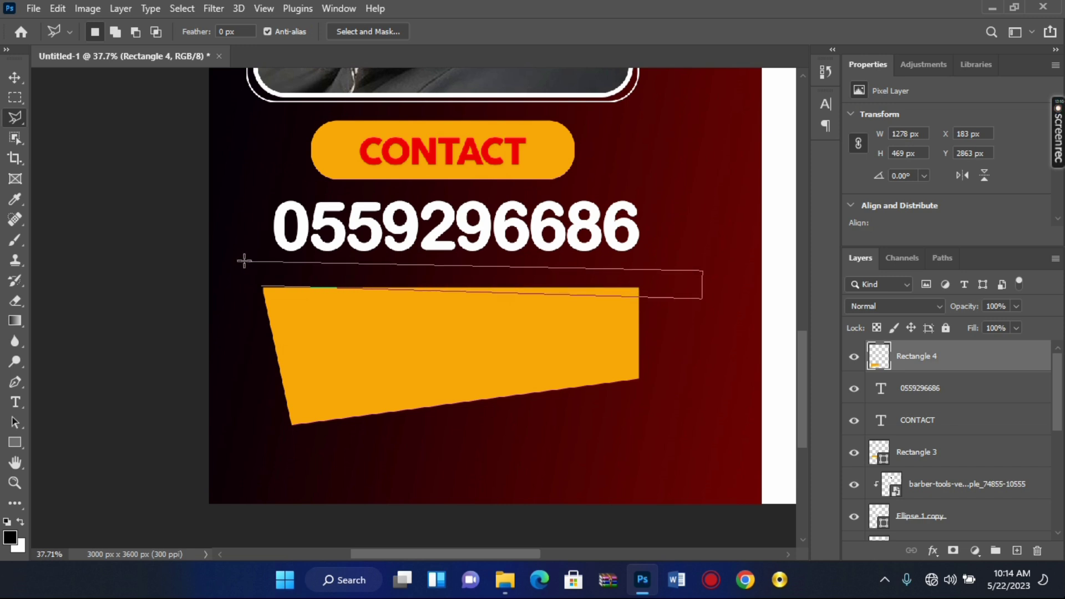
{"action": "left_click", "coordinate": [221, 259]}
{"action": "left_click", "coordinate": [260, 285]}
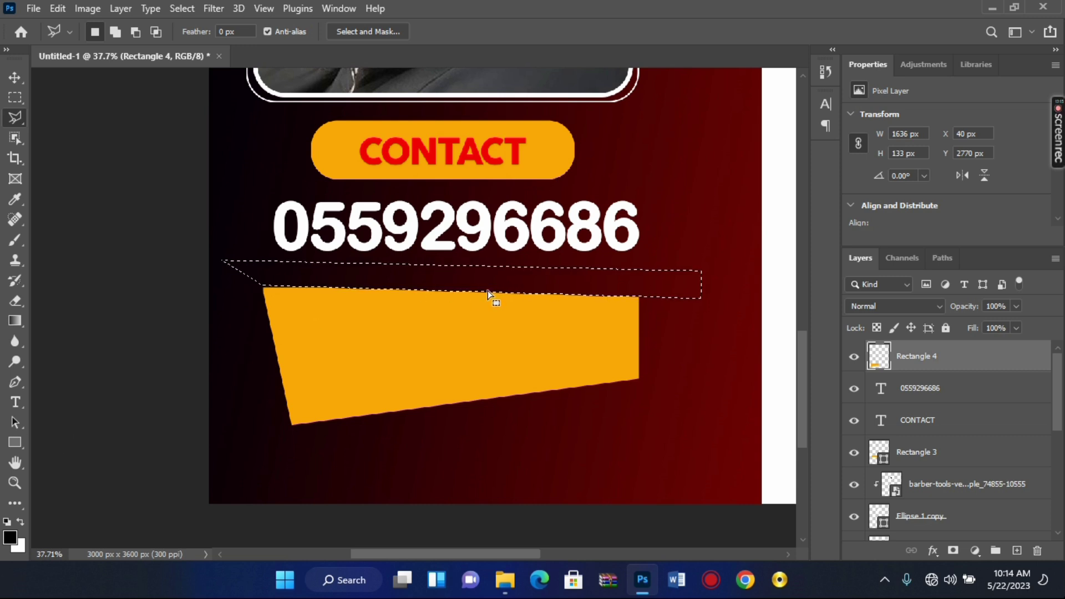
{"action": "right_click", "coordinate": [494, 268]}
{"action": "left_click", "coordinate": [527, 275]}
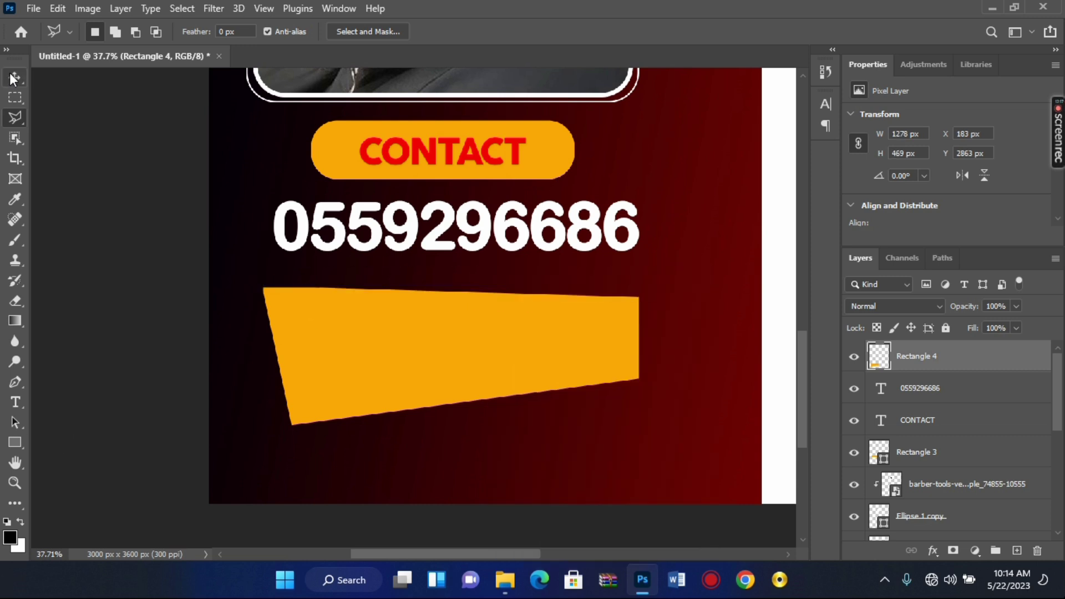
Scale the orange banner down to about 93% and reposition it.
{"action": "key", "text": "v"}
{"action": "scroll", "coordinate": [349, 369], "scroll_direction": "down", "scroll_amount": 1}
{"action": "left_click_drag", "start_coordinate": [589, 413], "coordinate": [568, 406]}
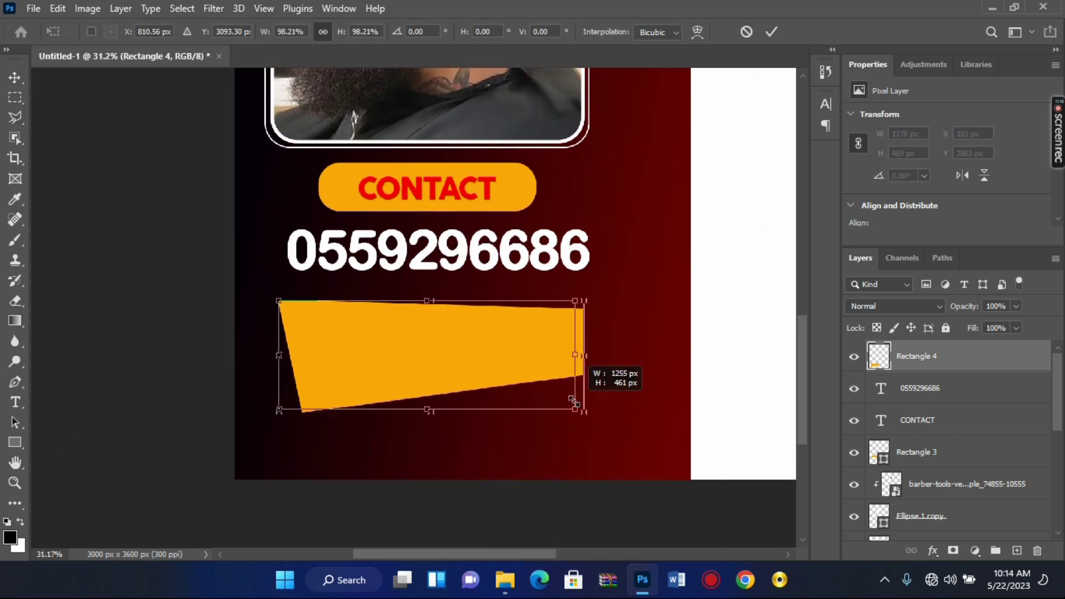
{"action": "left_click_drag", "start_coordinate": [494, 361], "coordinate": [487, 350]}
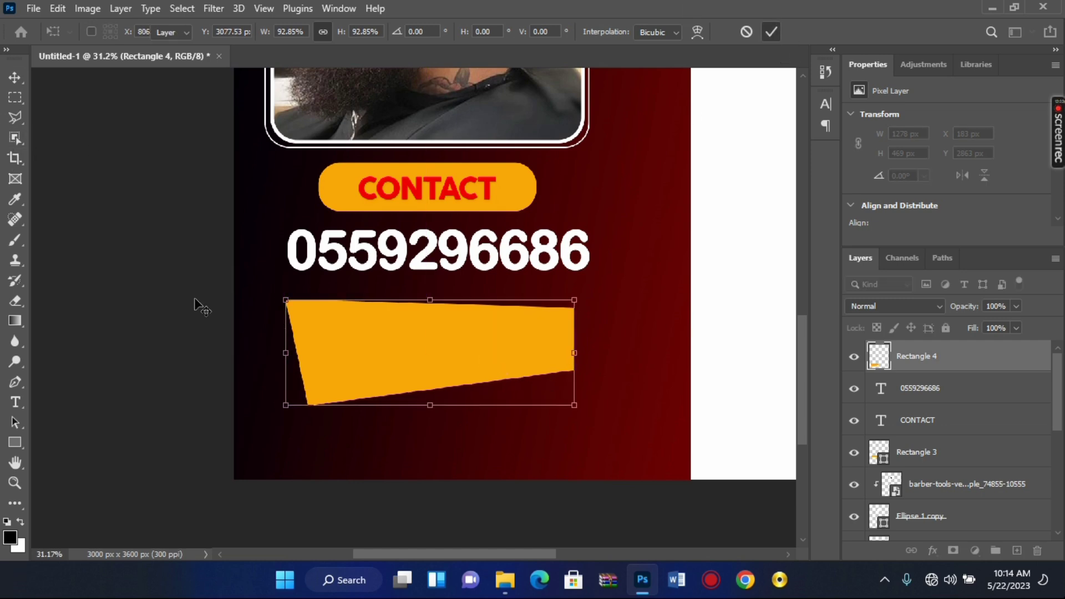
{"action": "left_click", "coordinate": [771, 31]}
{"action": "left_click", "coordinate": [549, 279]}
{"action": "left_click", "coordinate": [488, 197]}
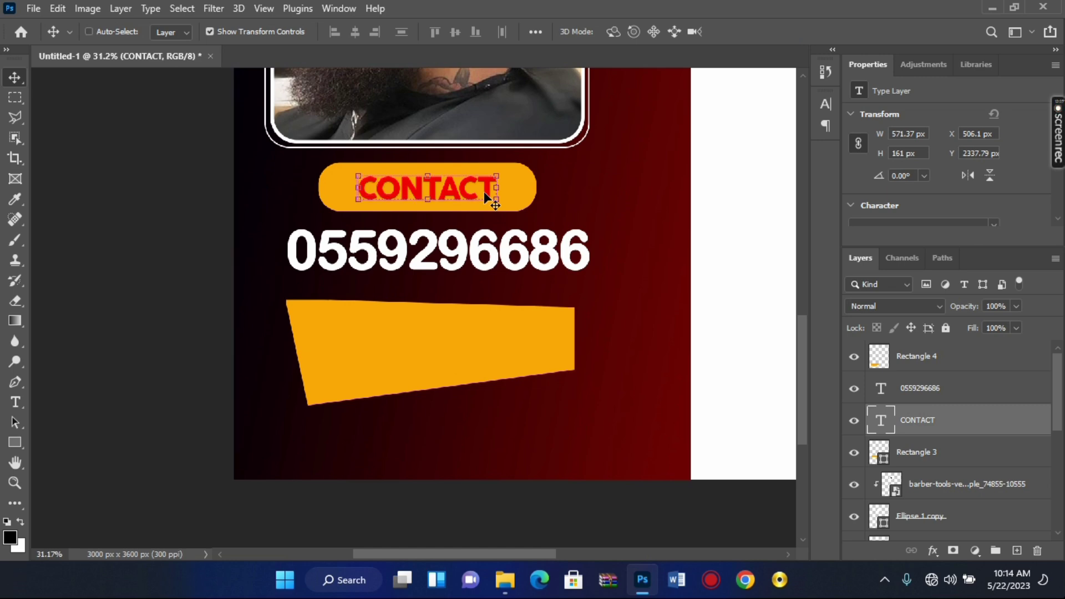
Duplicate the CONTACT label, stack it above Rectangle 4, and move it onto the banner.
{"action": "key", "text": "ctrl+j"}
{"action": "key", "text": "ctrl"}
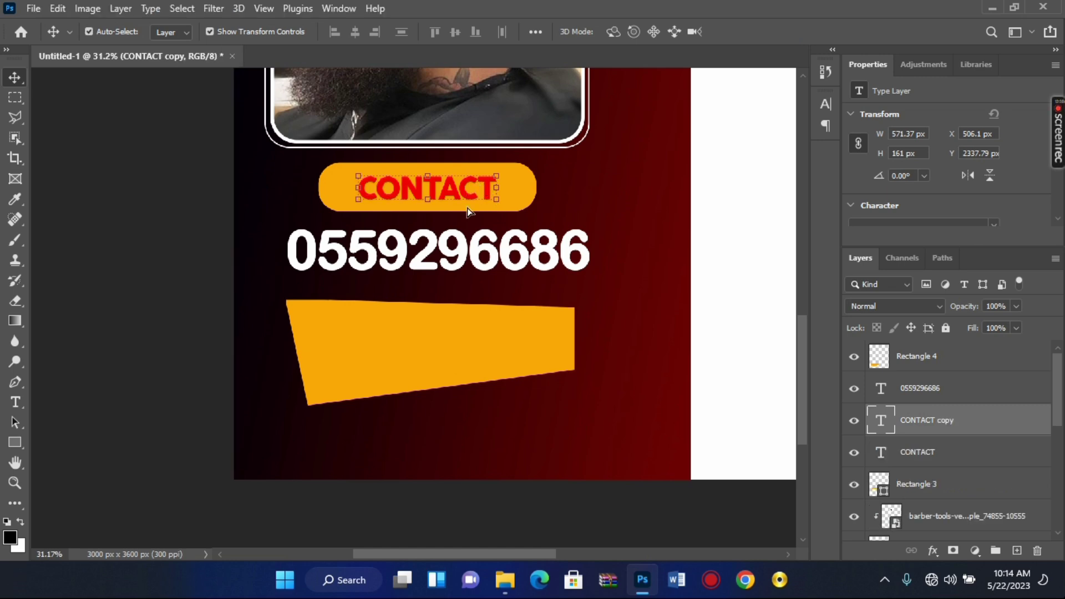
{"action": "left_click_drag", "start_coordinate": [468, 212], "coordinate": [473, 300]}
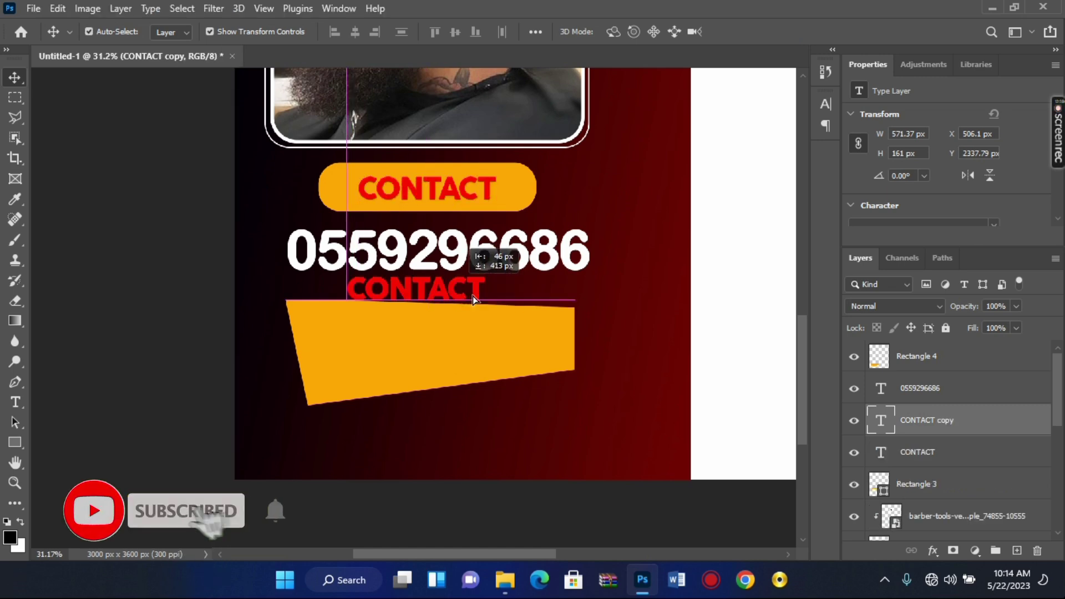
{"action": "mouse_move", "coordinate": [946, 427]}
{"action": "left_mouse_down"}
{"action": "mouse_move", "coordinate": [937, 326]}
{"action": "mouse_move", "coordinate": [937, 346]}
{"action": "left_mouse_up"}
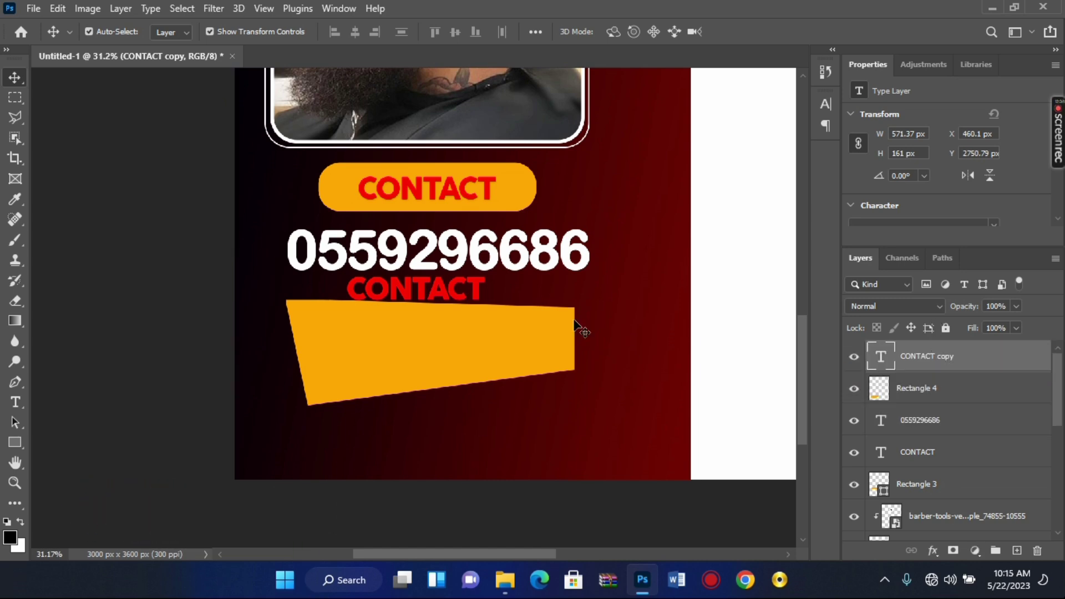
{"action": "left_click_drag", "start_coordinate": [472, 291], "coordinate": [472, 345]}
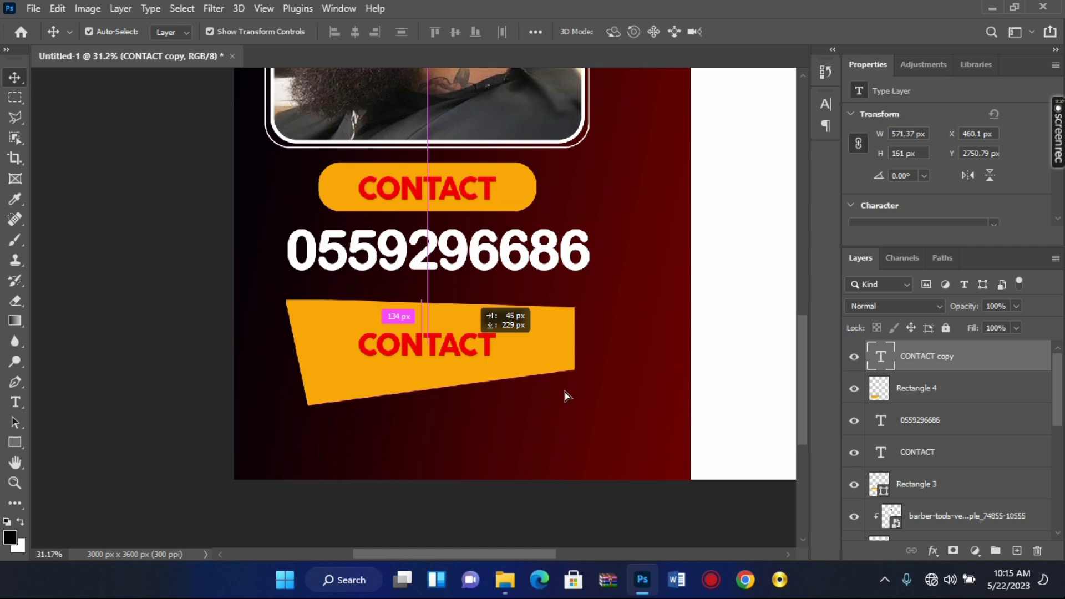
Change the CONTACT copy's text colour to black (#000000).
{"action": "double_click", "coordinate": [886, 357]}
{"action": "left_click", "coordinate": [826, 104]}
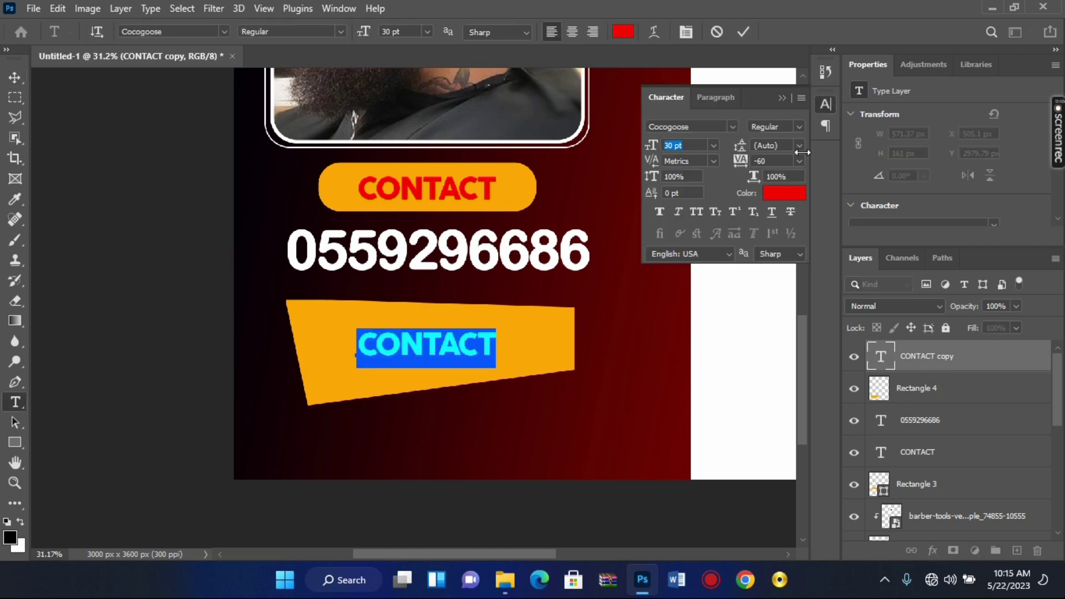
{"action": "left_click", "coordinate": [773, 196]}
{"action": "left_click_drag", "start_coordinate": [740, 233], "coordinate": [783, 256]}
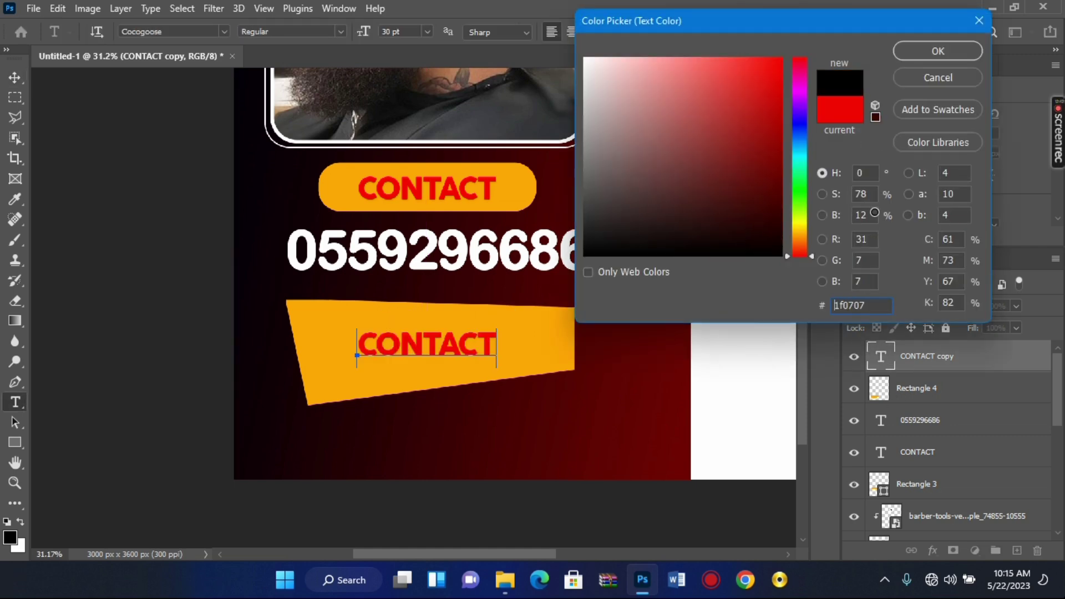
{"action": "left_click", "coordinate": [944, 46]}
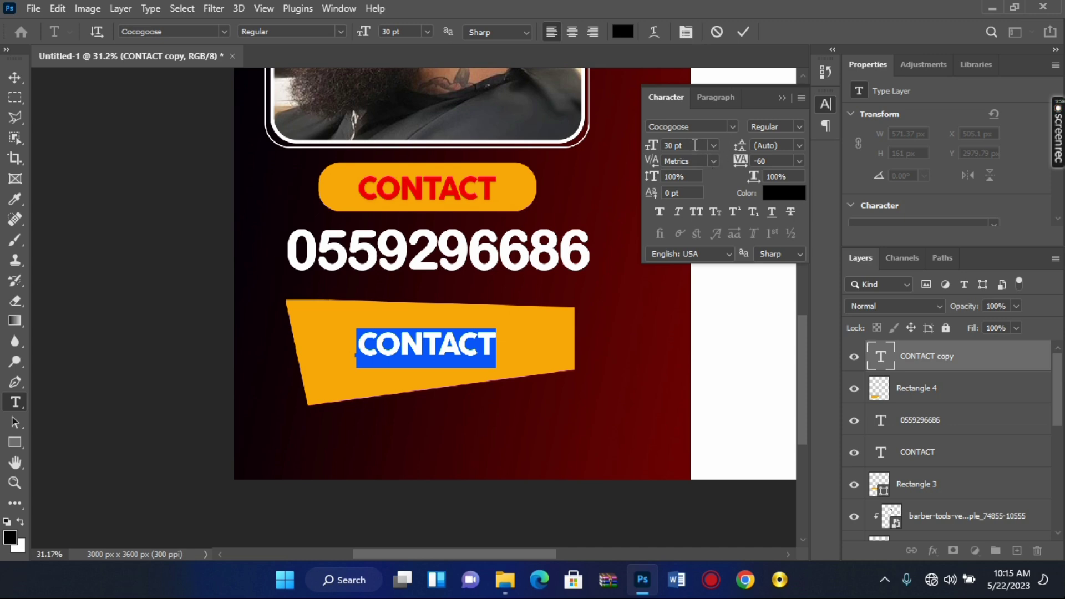
Set the CONTACT text to 38 pt and commit the edit.
{"action": "scroll", "coordinate": [698, 139], "scroll_direction": "up", "scroll_amount": 1}
{"action": "scroll", "coordinate": [698, 140], "scroll_direction": "up", "scroll_amount": 4}
{"action": "scroll", "coordinate": [698, 140], "scroll_direction": "up", "scroll_amount": 2}
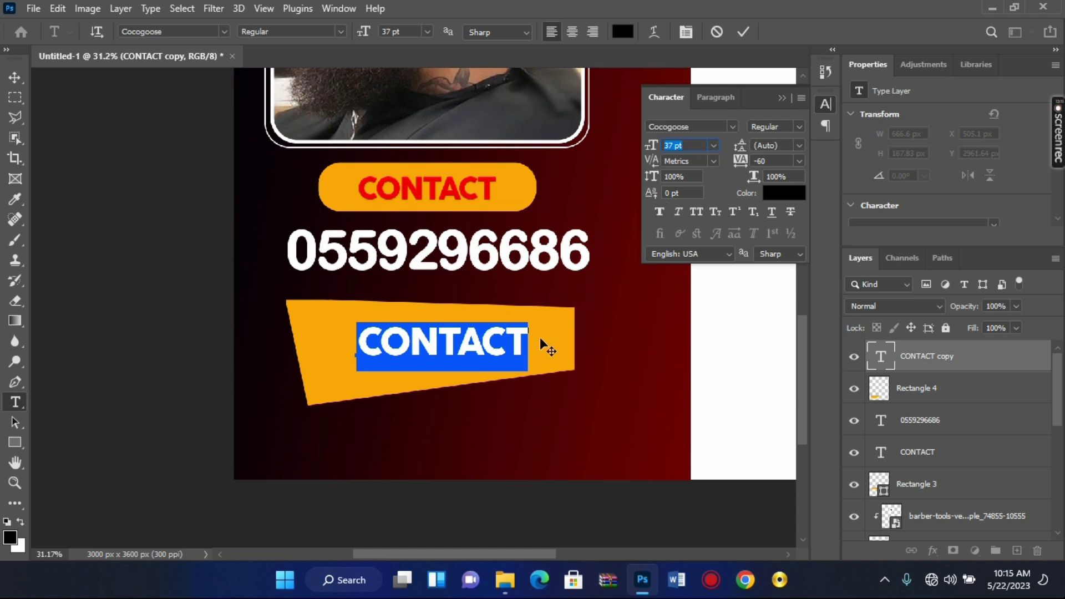
{"action": "type", "text": "38"}
{"action": "key", "text": "Return"}
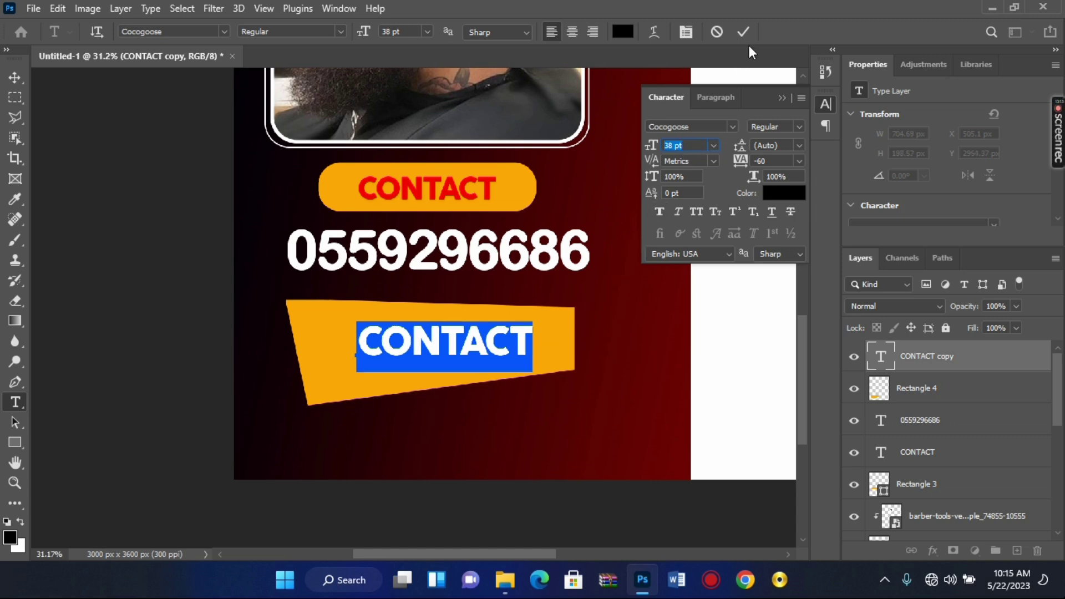
{"action": "key", "text": "ctrl+Return"}
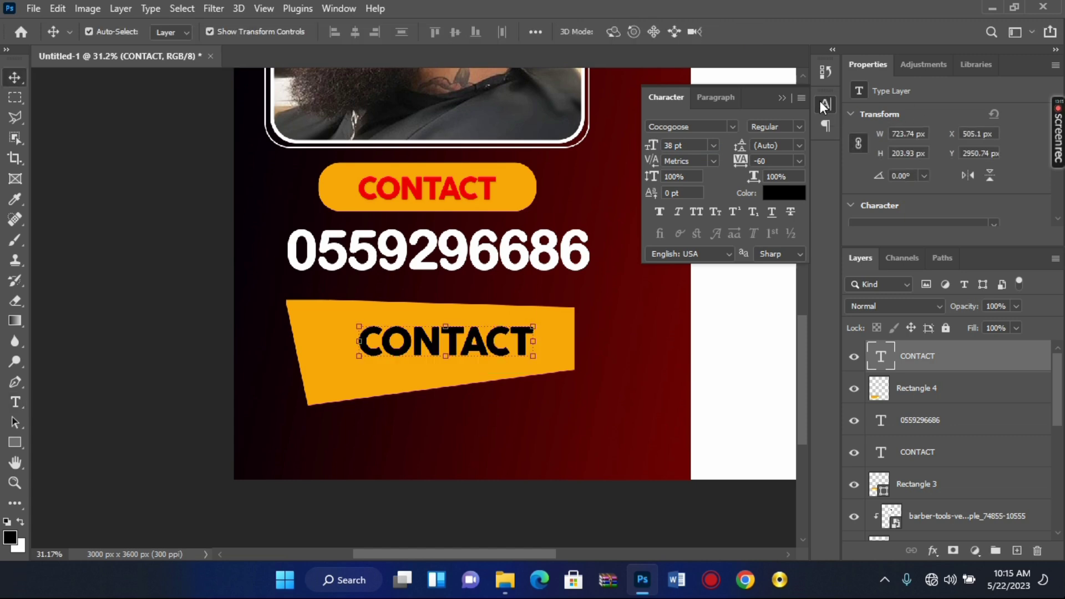
{"action": "left_click", "coordinate": [825, 104]}
Move the CONTACT text left so it sits centred on the orange banner.
{"action": "left_click", "coordinate": [537, 392]}
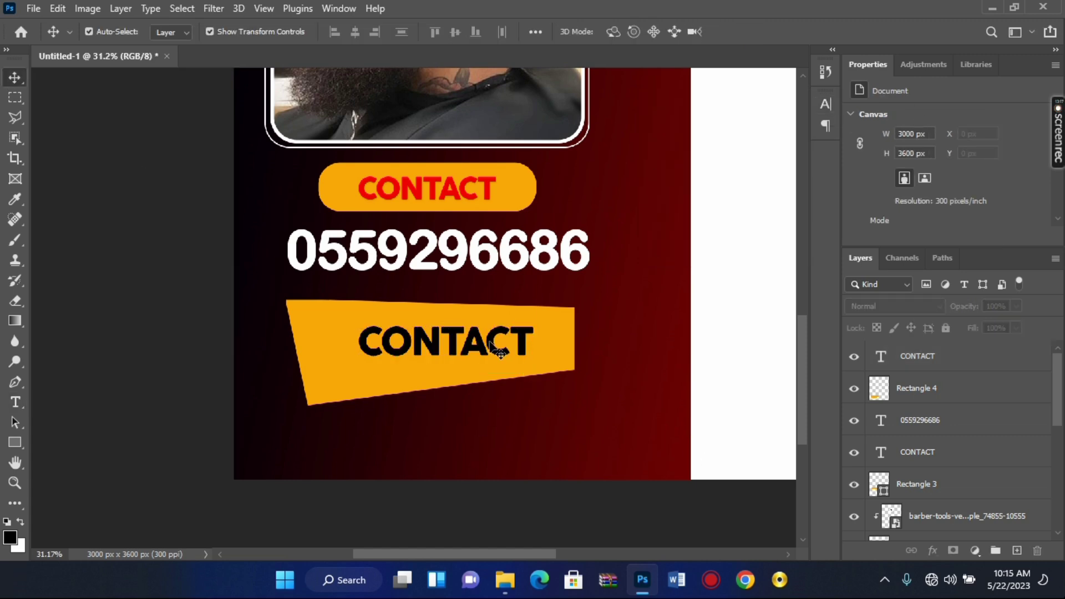
{"action": "left_click_drag", "start_coordinate": [491, 347], "coordinate": [475, 344]}
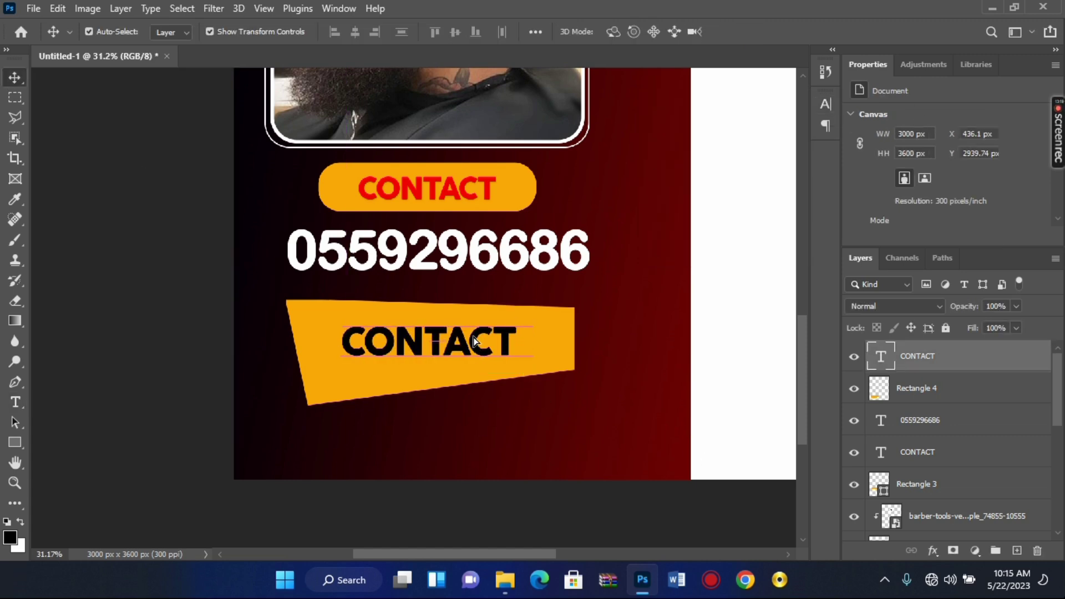
{"action": "scroll", "coordinate": [473, 340], "scroll_direction": "down", "scroll_amount": 5}
{"action": "scroll", "coordinate": [504, 256], "scroll_direction": "down", "scroll_amount": 2}
{"action": "scroll", "coordinate": [575, 135], "scroll_direction": "up", "scroll_amount": 2}
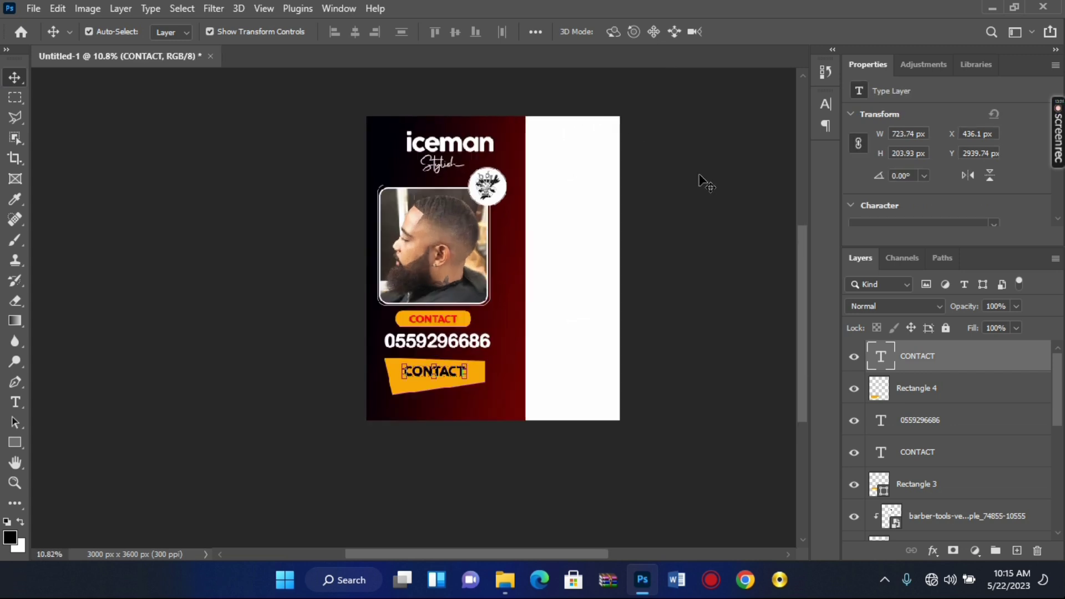
{"action": "scroll", "coordinate": [704, 181], "scroll_direction": "up", "scroll_amount": 1}
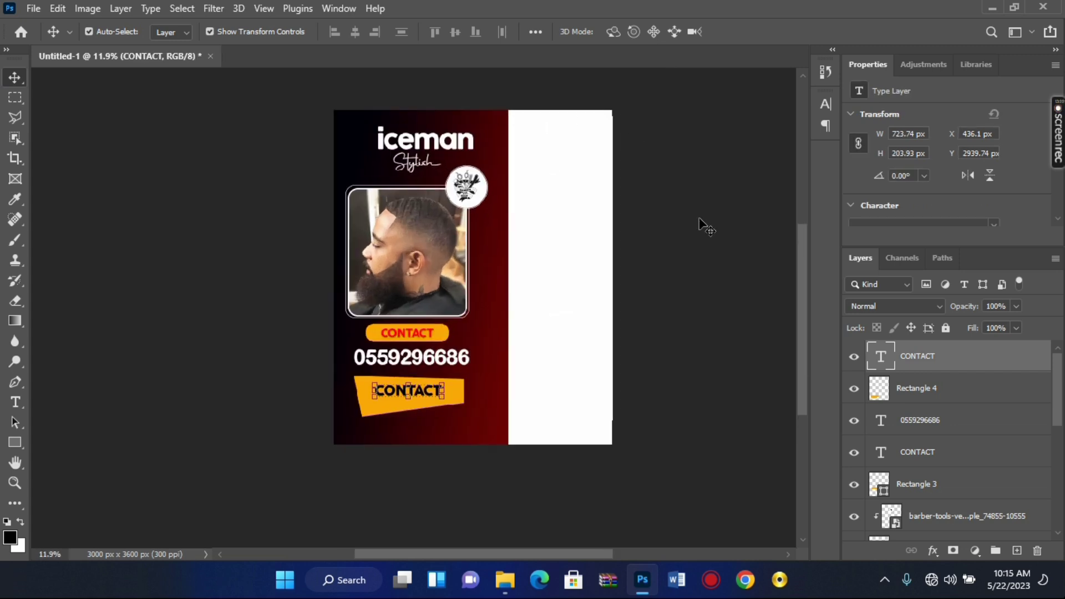
{"action": "scroll", "coordinate": [544, 370], "scroll_direction": "up", "scroll_amount": 1}
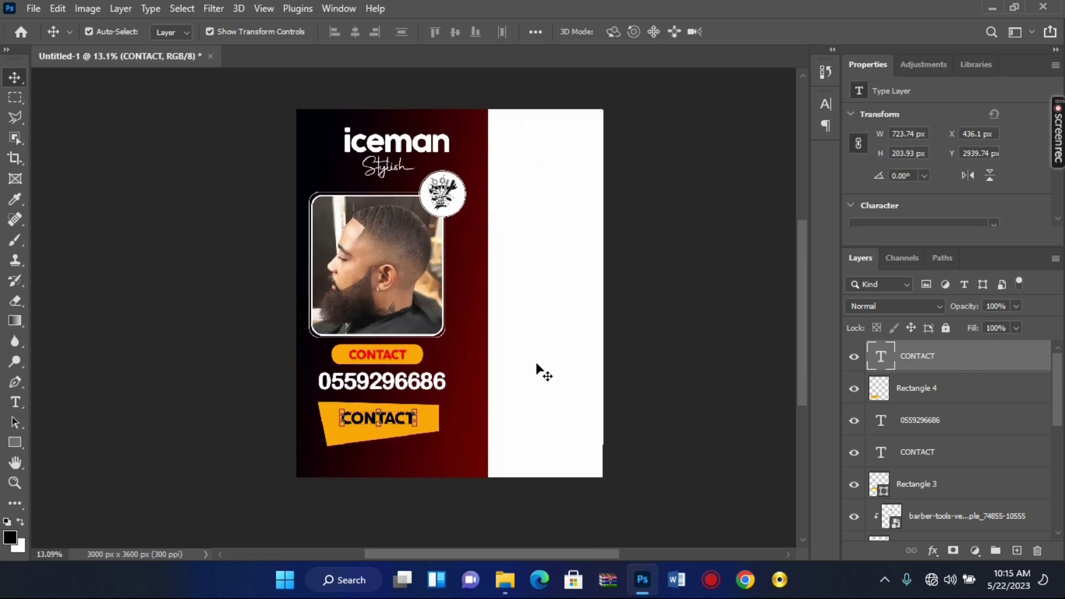
{"action": "scroll", "coordinate": [589, 299], "scroll_direction": "up", "scroll_amount": 1}
{"action": "scroll", "coordinate": [588, 298], "scroll_direction": "up", "scroll_amount": 1}
{"action": "scroll", "coordinate": [495, 291], "scroll_direction": "down", "scroll_amount": 1}
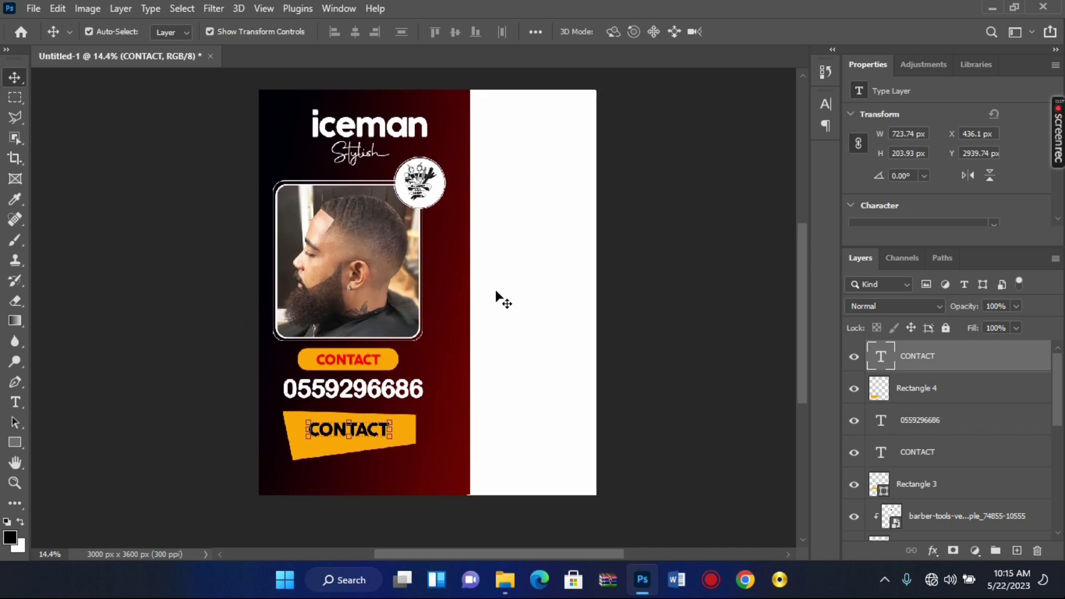
Draw a black box on the white right-hand panel, slightly narrowed and moved into place.
{"action": "left_click", "coordinate": [15, 442]}
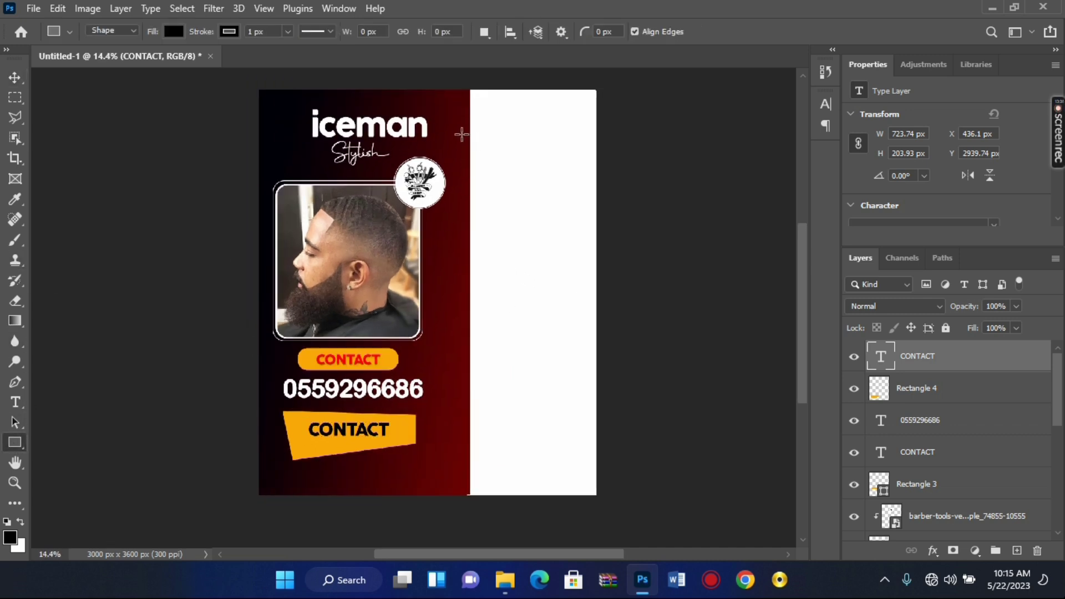
{"action": "left_click_drag", "start_coordinate": [454, 128], "coordinate": [569, 232]}
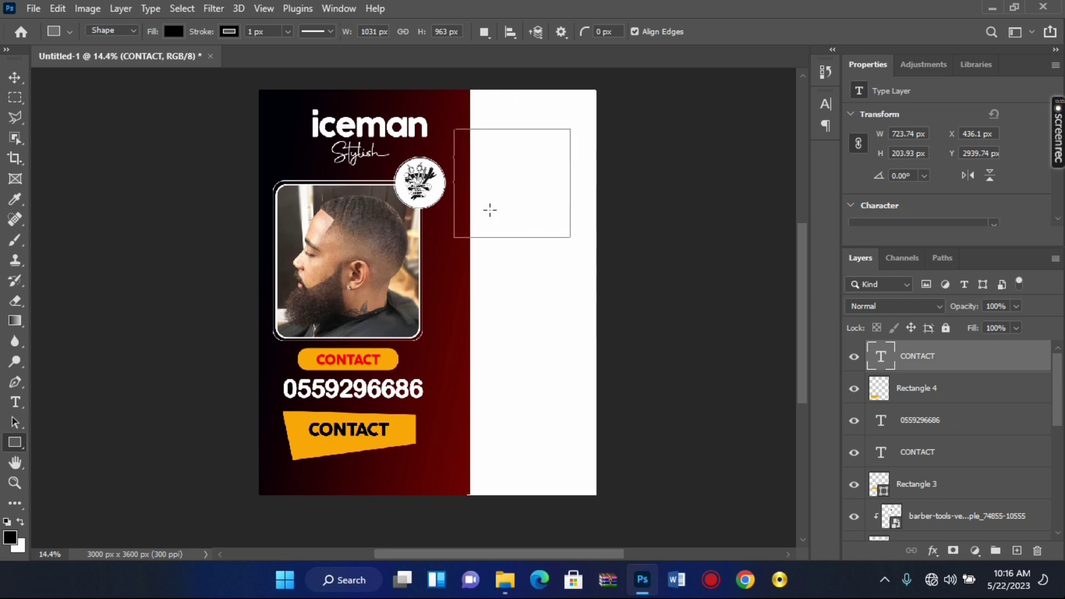
{"action": "key", "text": "v"}
{"action": "scroll", "coordinate": [515, 191], "scroll_direction": "up", "scroll_amount": 1}
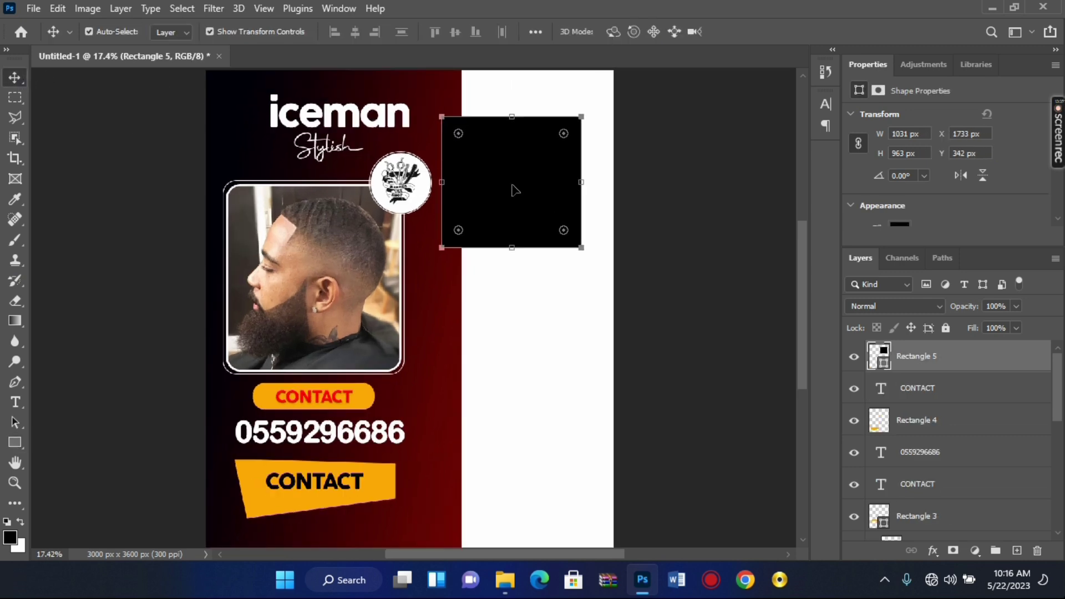
{"action": "scroll", "coordinate": [516, 186], "scroll_direction": "down", "scroll_amount": 1}
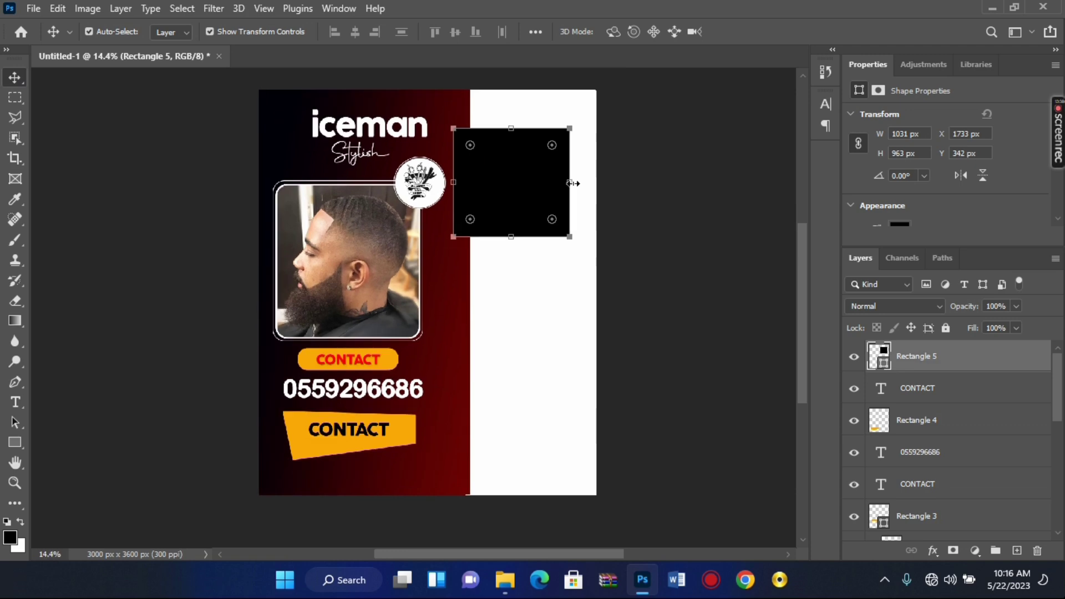
{"action": "left_click_drag", "start_coordinate": [573, 183], "coordinate": [564, 183]}
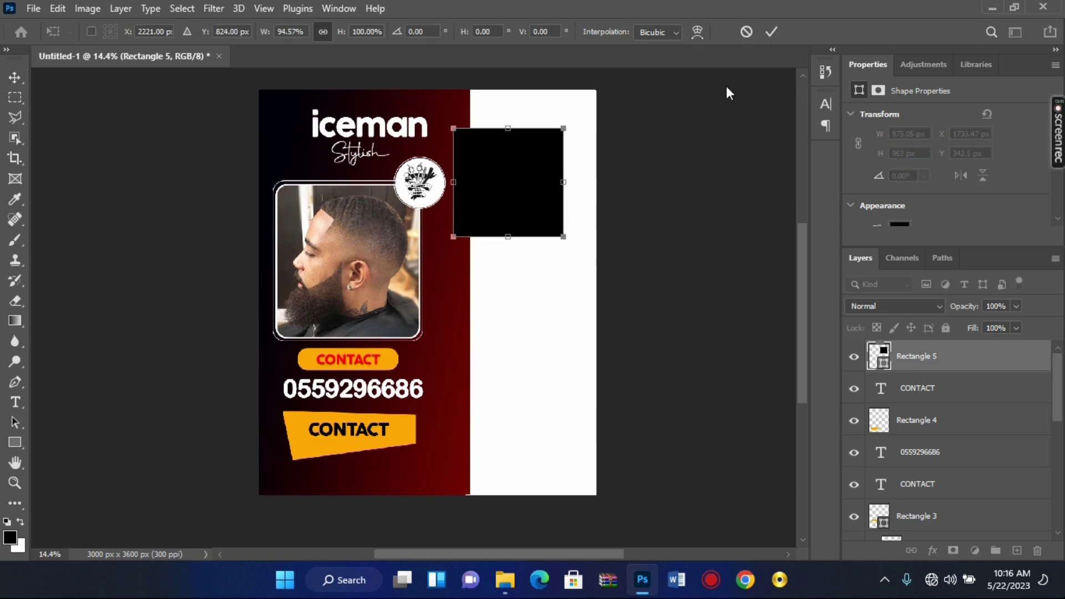
{"action": "left_click", "coordinate": [771, 32]}
{"action": "scroll", "coordinate": [475, 178], "scroll_direction": "up", "scroll_amount": 1}
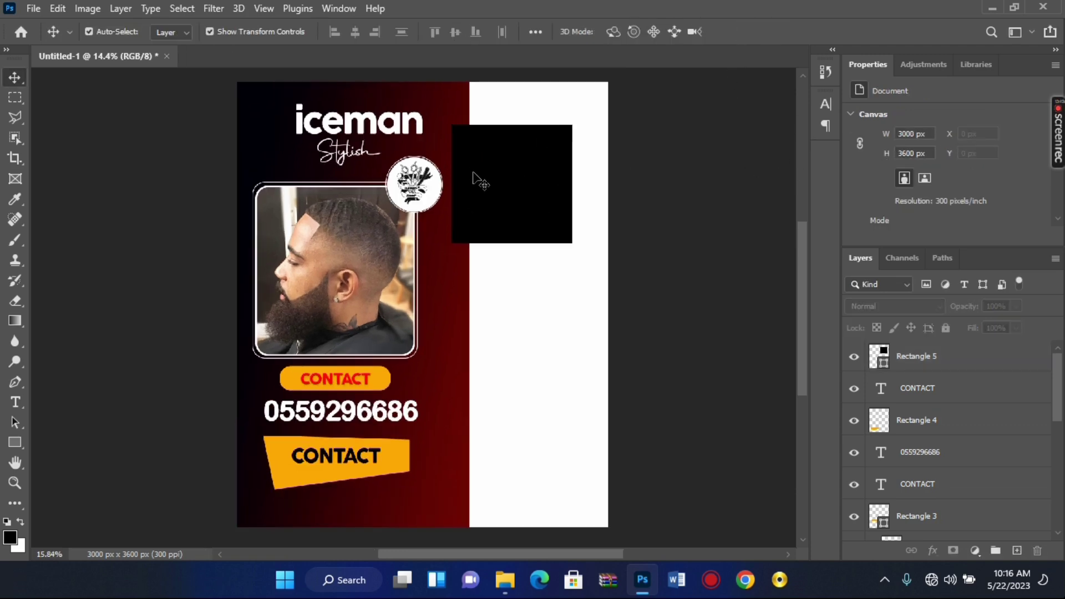
{"action": "left_click_drag", "start_coordinate": [495, 188], "coordinate": [492, 181]}
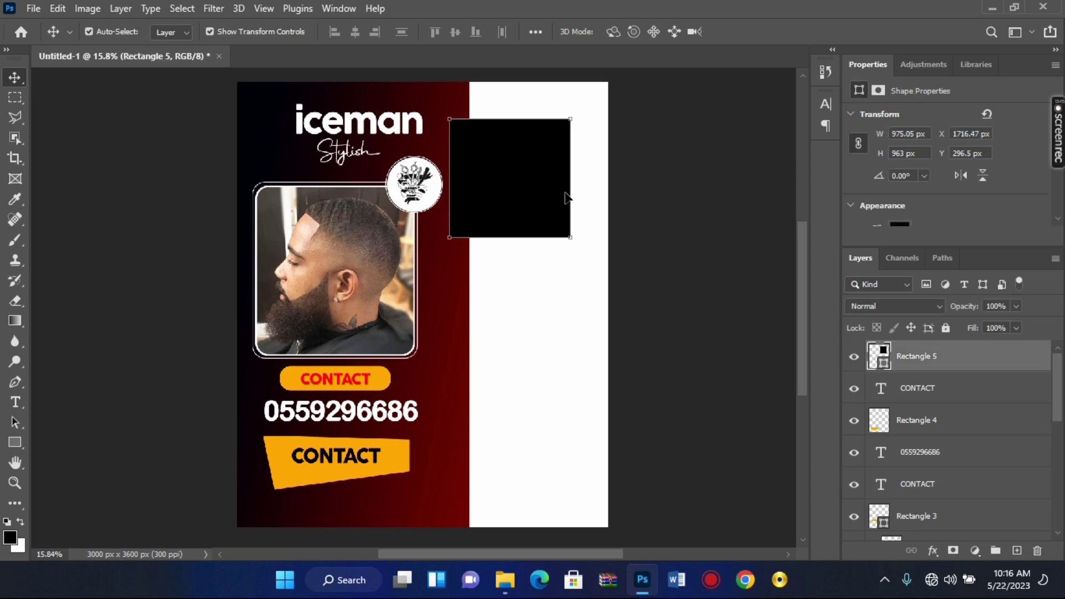
Duplicate the box twice and place the copies in two slots below it.
{"action": "key", "text": "ctrl+j"}
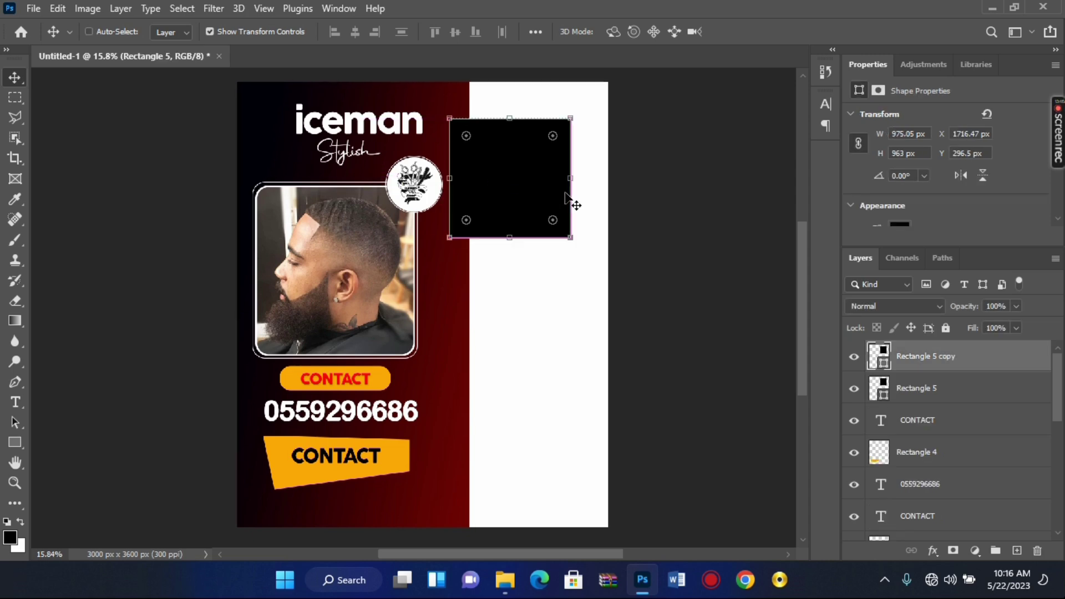
{"action": "key", "text": "ctrl+j"}
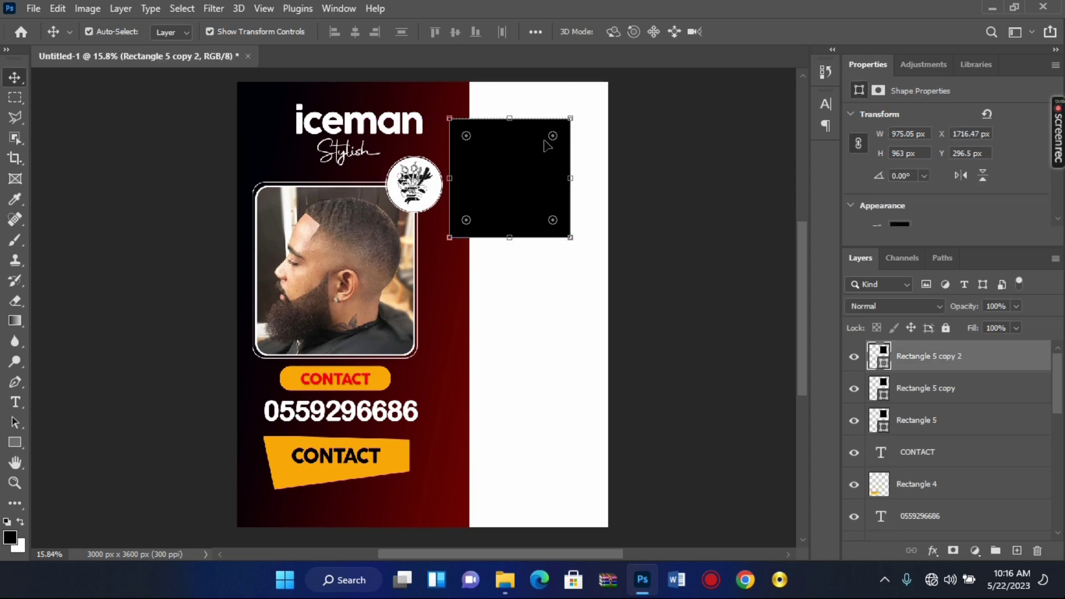
{"action": "left_click_drag", "start_coordinate": [533, 176], "coordinate": [535, 292]}
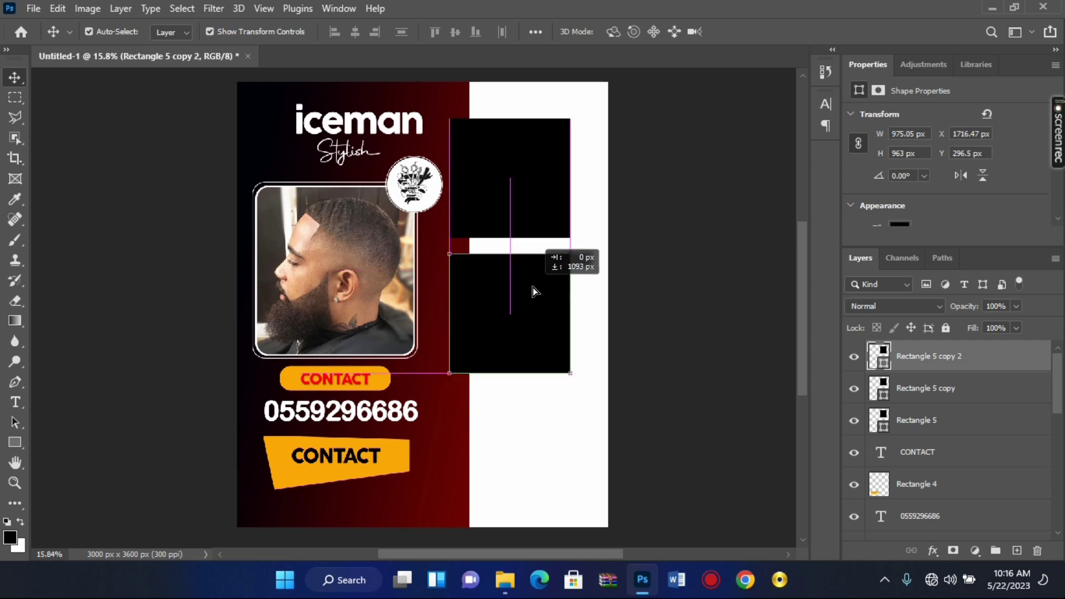
{"action": "left_click_drag", "start_coordinate": [531, 195], "coordinate": [531, 437]}
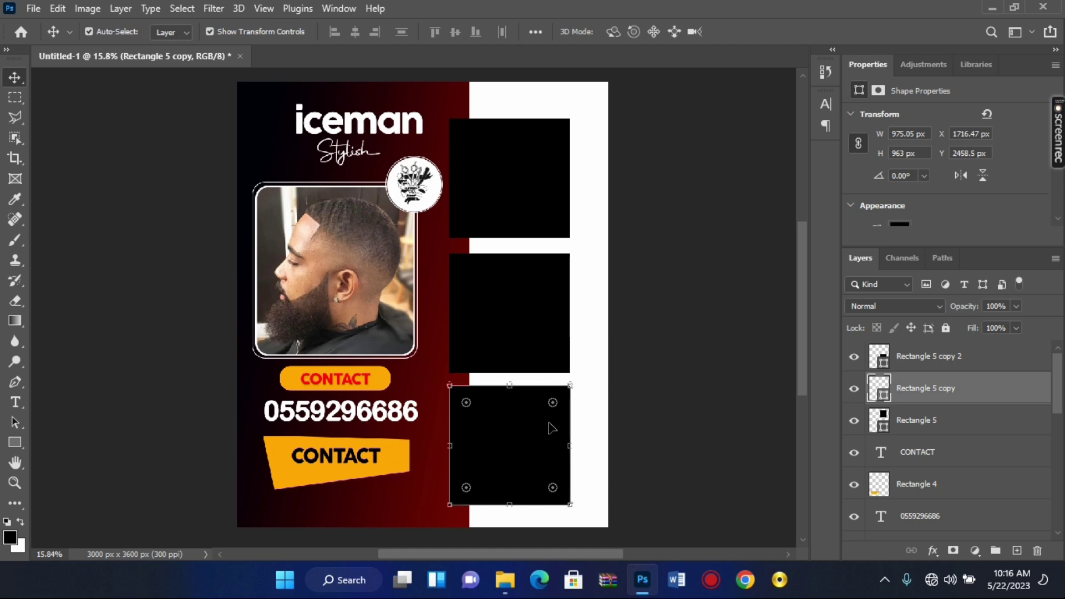
Nudge the top, middle and bottom boxes up slightly to even their spacing.
{"action": "left_click", "coordinate": [513, 195]}
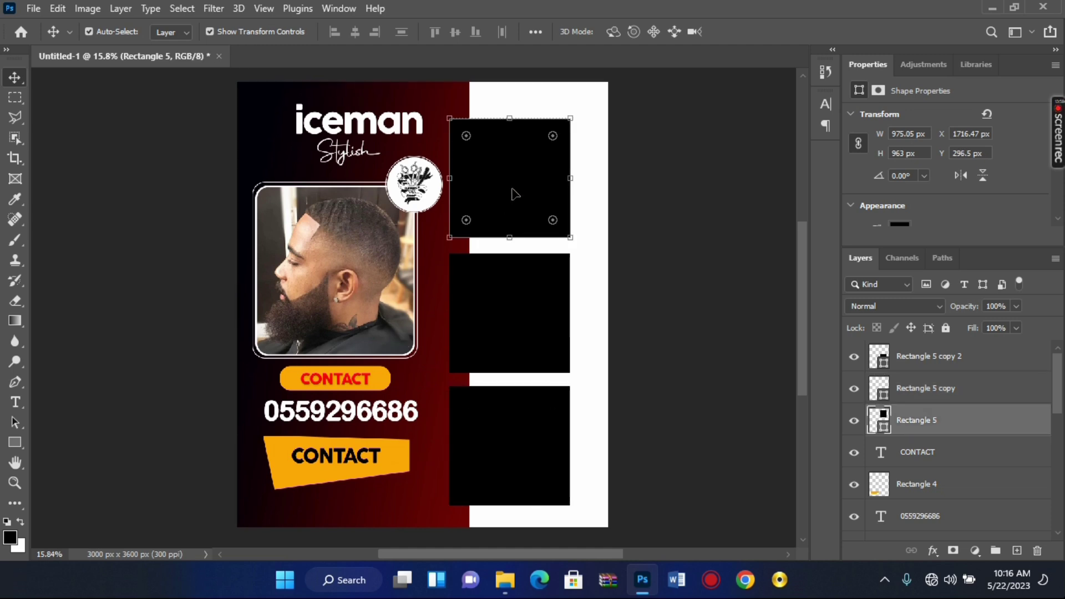
{"action": "left_click_drag", "start_coordinate": [512, 189], "coordinate": [512, 189]}
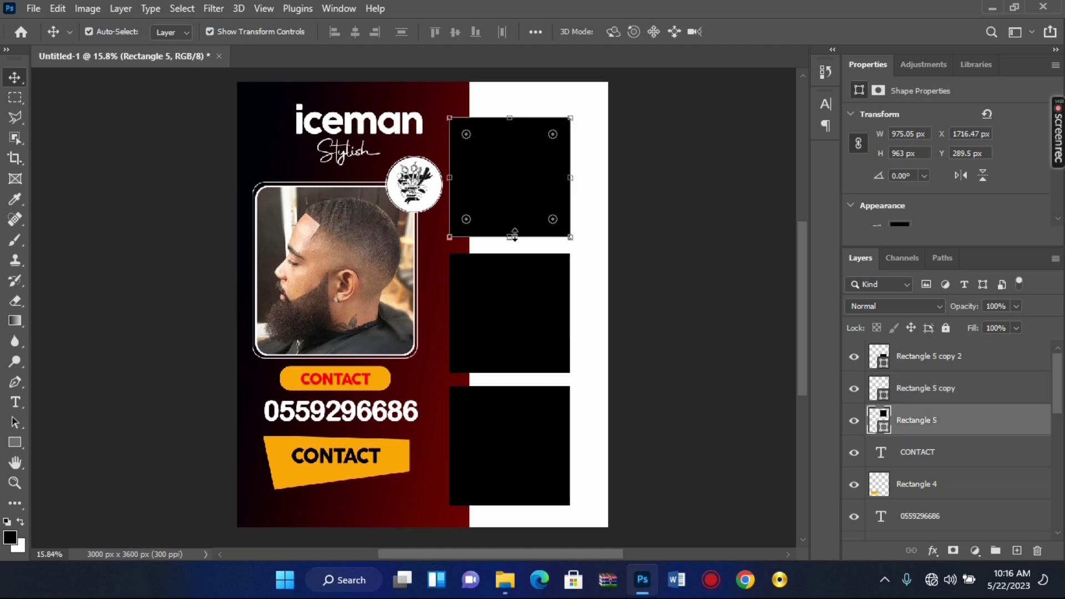
{"action": "left_click", "coordinate": [514, 306]}
{"action": "left_click_drag", "start_coordinate": [514, 301], "coordinate": [514, 301]}
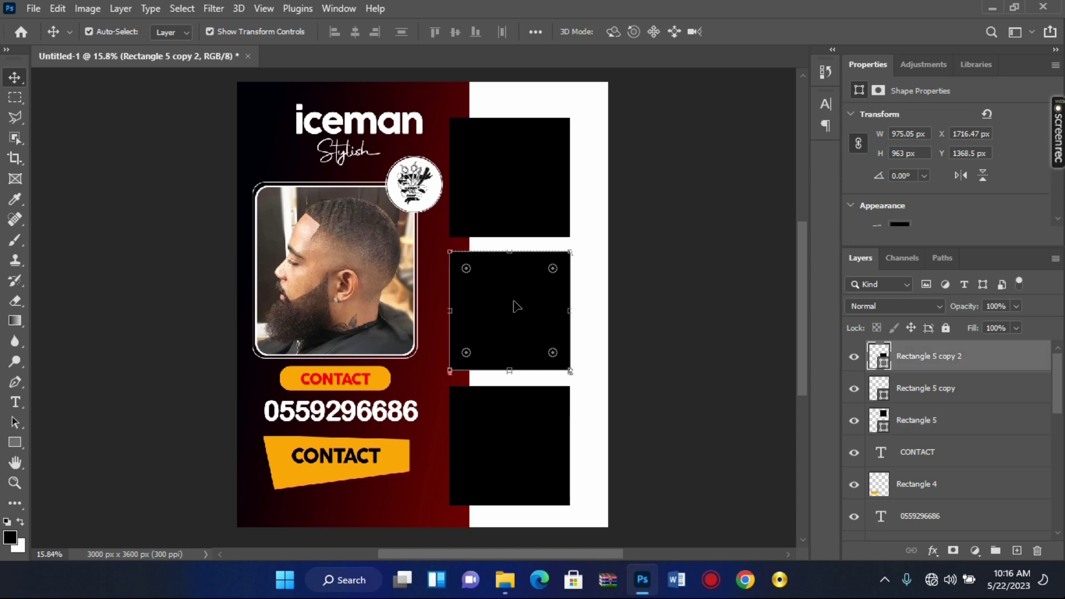
{"action": "left_click", "coordinate": [556, 422]}
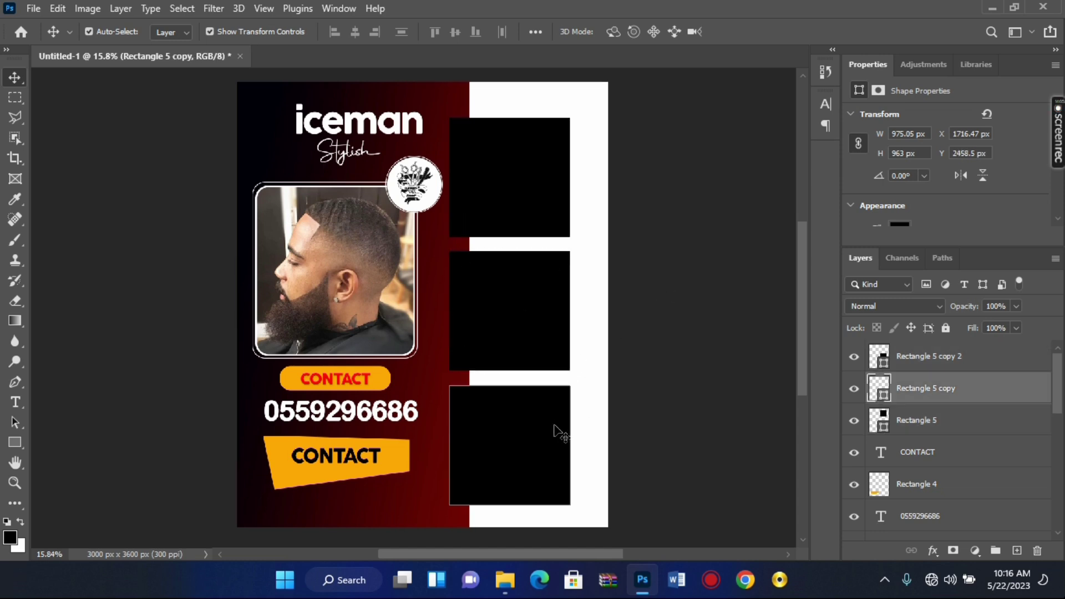
{"action": "left_click_drag", "start_coordinate": [554, 428], "coordinate": [554, 425]}
{"action": "left_click", "coordinate": [652, 327]}
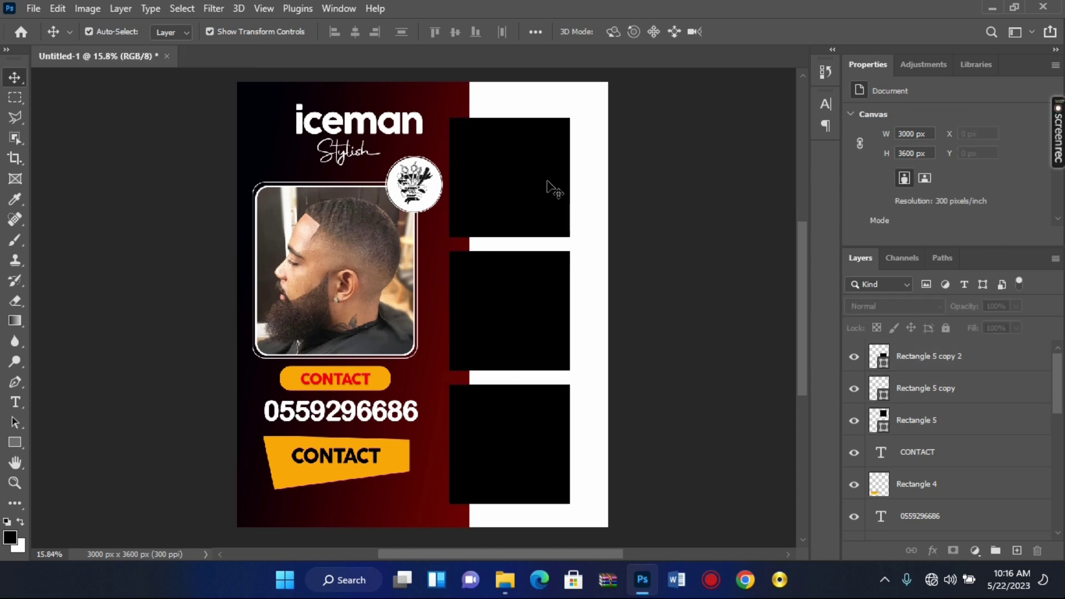
{"action": "left_click", "coordinate": [546, 210]}
Place the Afro-Coils-Fade-with-Design photo and scale it over the top black box.
{"action": "left_click", "coordinate": [503, 580]}
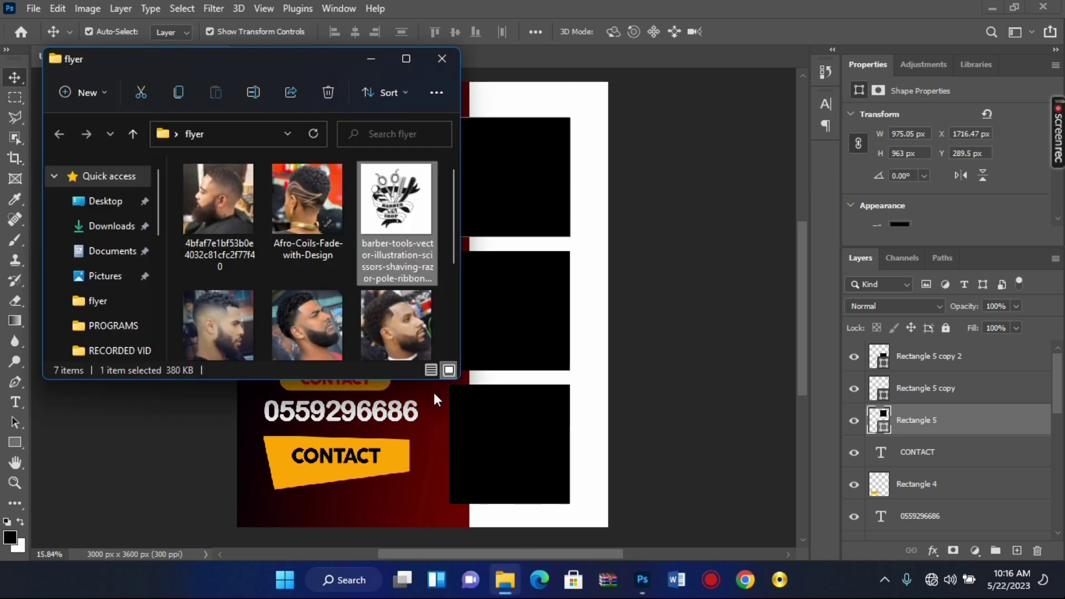
{"action": "left_click_drag", "start_coordinate": [299, 215], "coordinate": [558, 335]}
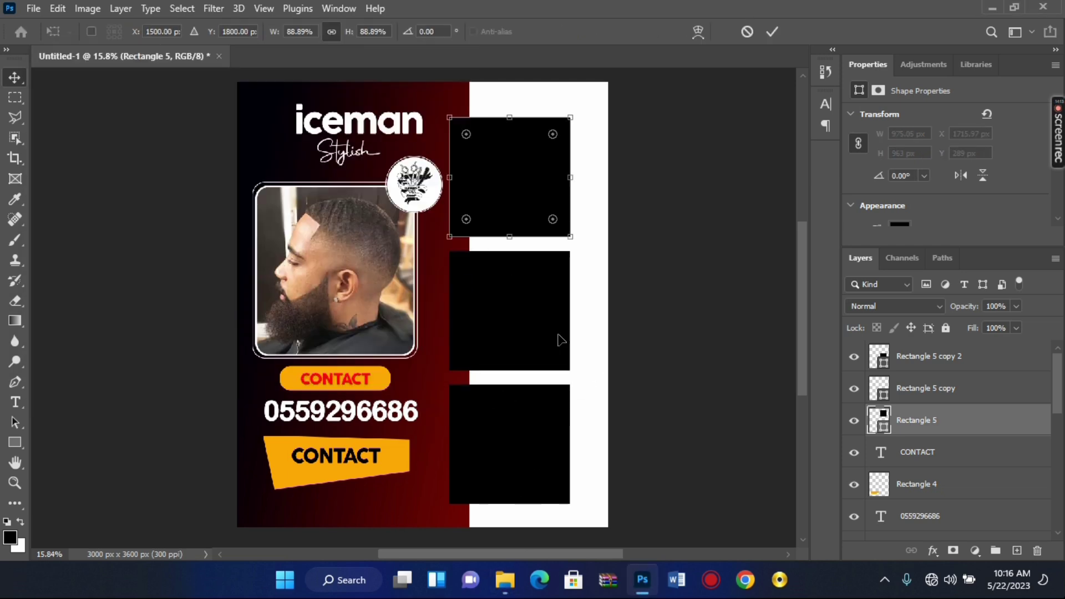
{"action": "mouse_move", "coordinate": [606, 493]}
{"action": "left_mouse_down"}
{"action": "mouse_move", "coordinate": [365, 264]}
{"action": "mouse_move", "coordinate": [359, 240]}
{"action": "left_mouse_up"}
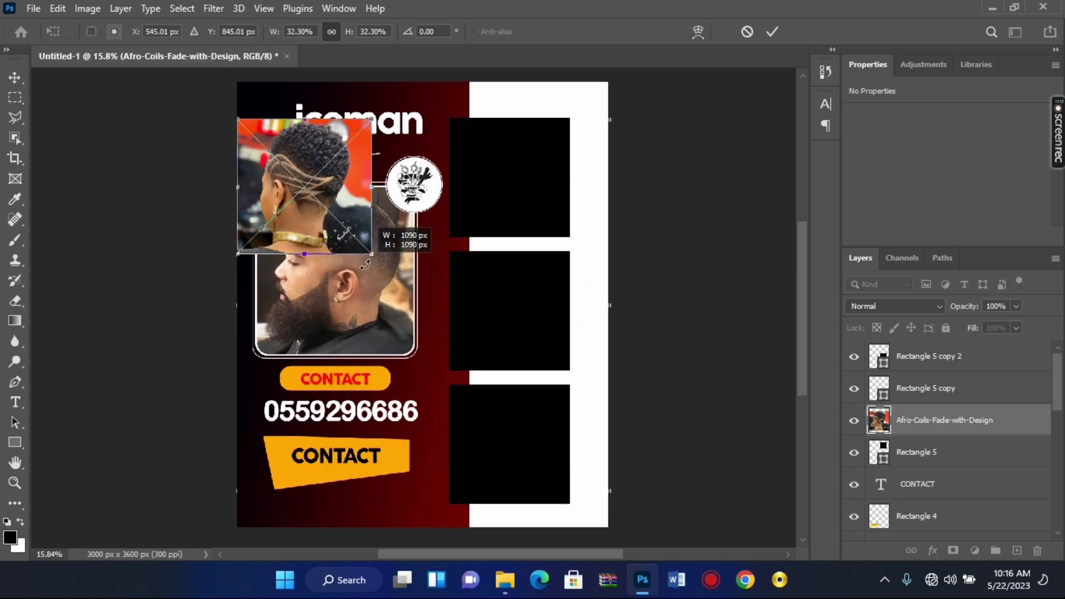
{"action": "mouse_move", "coordinate": [315, 162]}
{"action": "left_mouse_down"}
{"action": "mouse_move", "coordinate": [535, 189]}
{"action": "mouse_move", "coordinate": [505, 139]}
{"action": "left_mouse_up"}
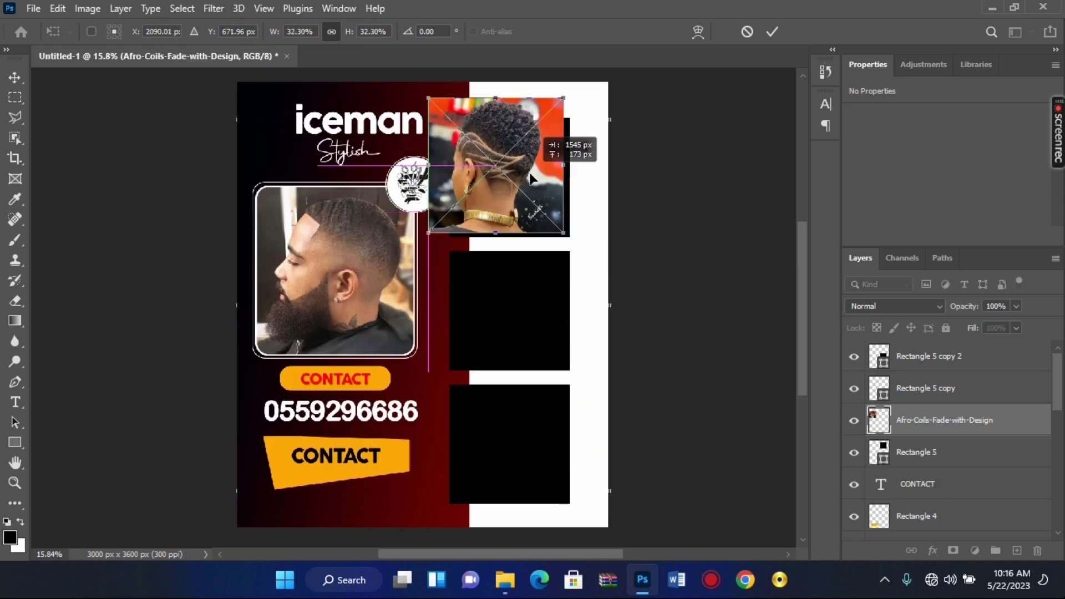
{"action": "mouse_move", "coordinate": [567, 235]}
{"action": "left_mouse_down"}
{"action": "mouse_move", "coordinate": [510, 188]}
{"action": "mouse_move", "coordinate": [520, 183]}
{"action": "left_mouse_up"}
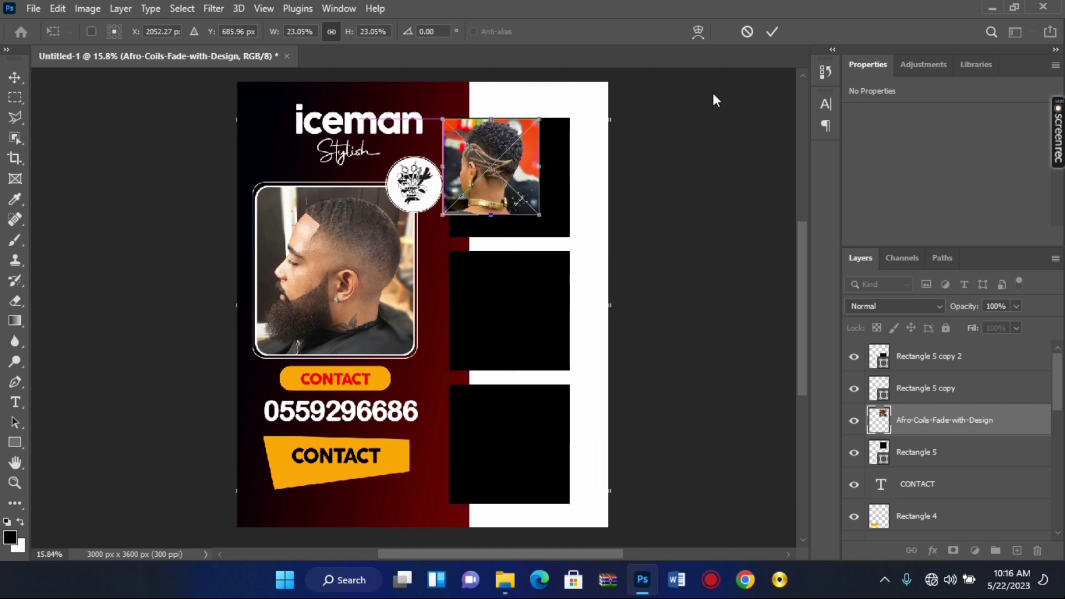
{"action": "left_click", "coordinate": [772, 32]}
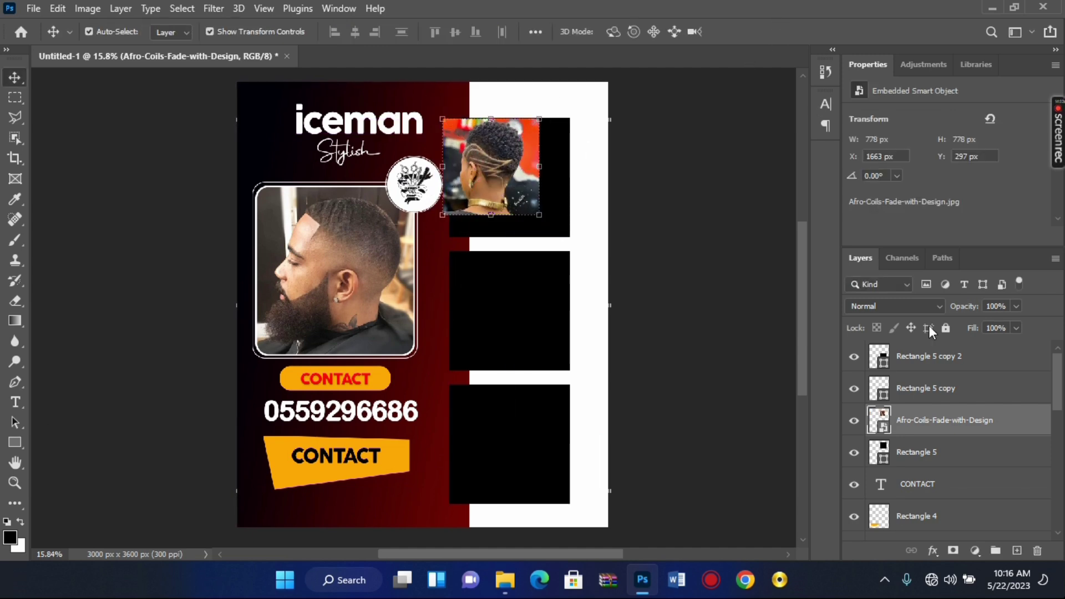
Clip the photo to the top box and begin enlarging it to fill the box.
{"action": "right_click", "coordinate": [932, 422]}
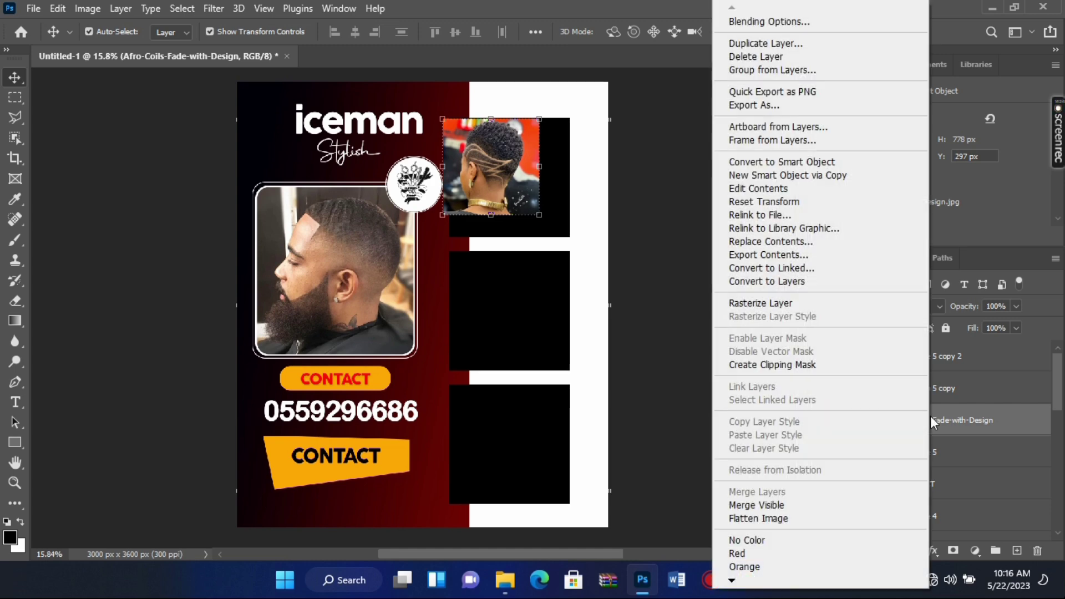
{"action": "left_click", "coordinate": [801, 366]}
{"action": "key", "text": "ctrl+t"}
{"action": "left_click_drag", "start_coordinate": [541, 219], "coordinate": [584, 257]}
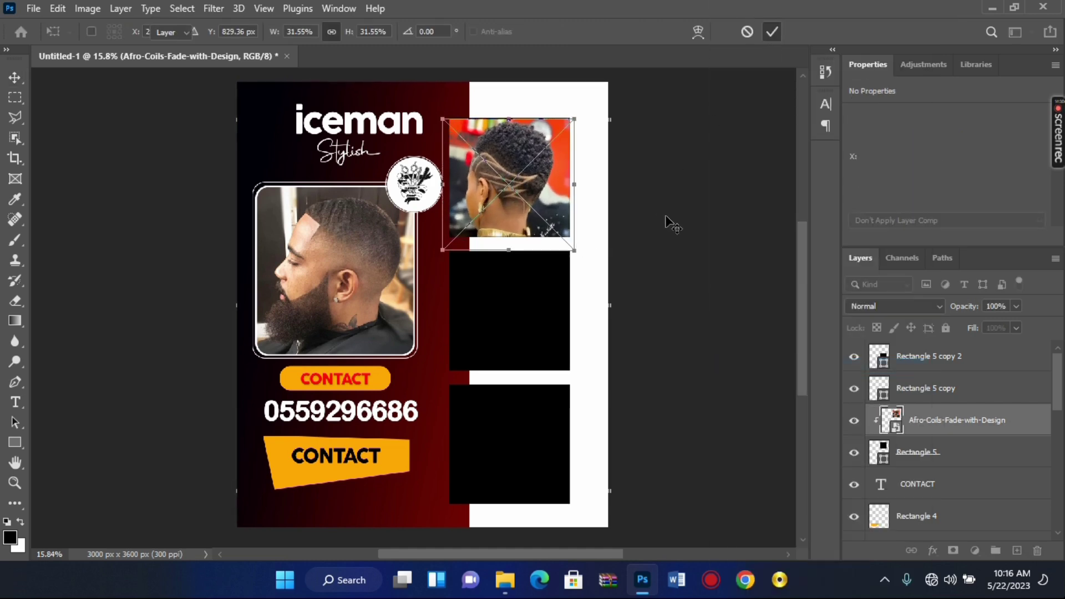
Commit the enlarged Afro-Coils photo and give Rectangle 5 a white 15 px stroke.
{"action": "key", "text": "Return"}
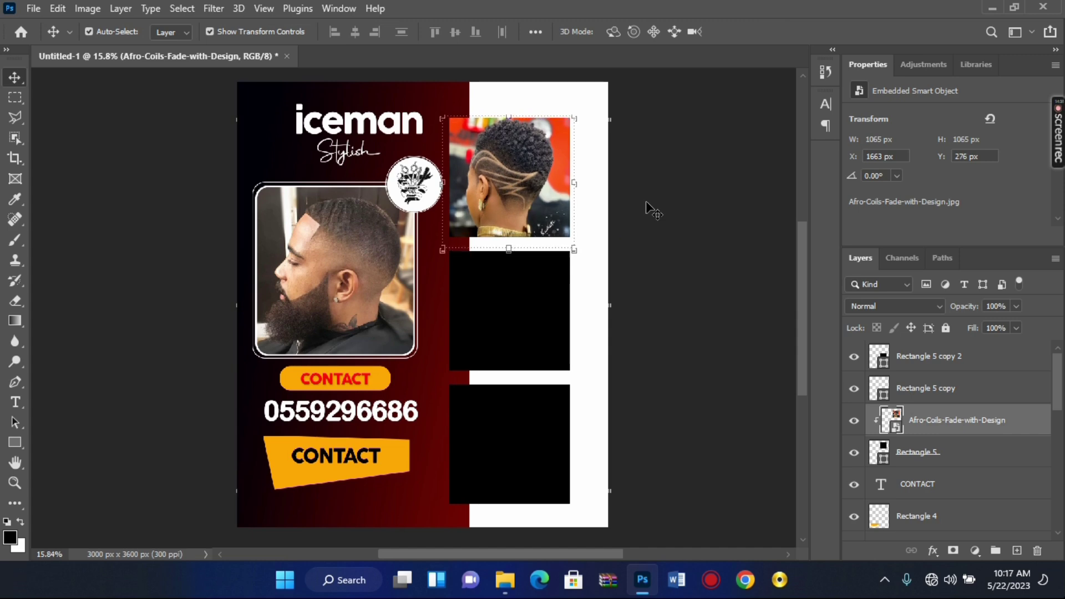
{"action": "left_click", "coordinate": [934, 454]}
{"action": "scroll", "coordinate": [949, 217], "scroll_direction": "down", "scroll_amount": 2}
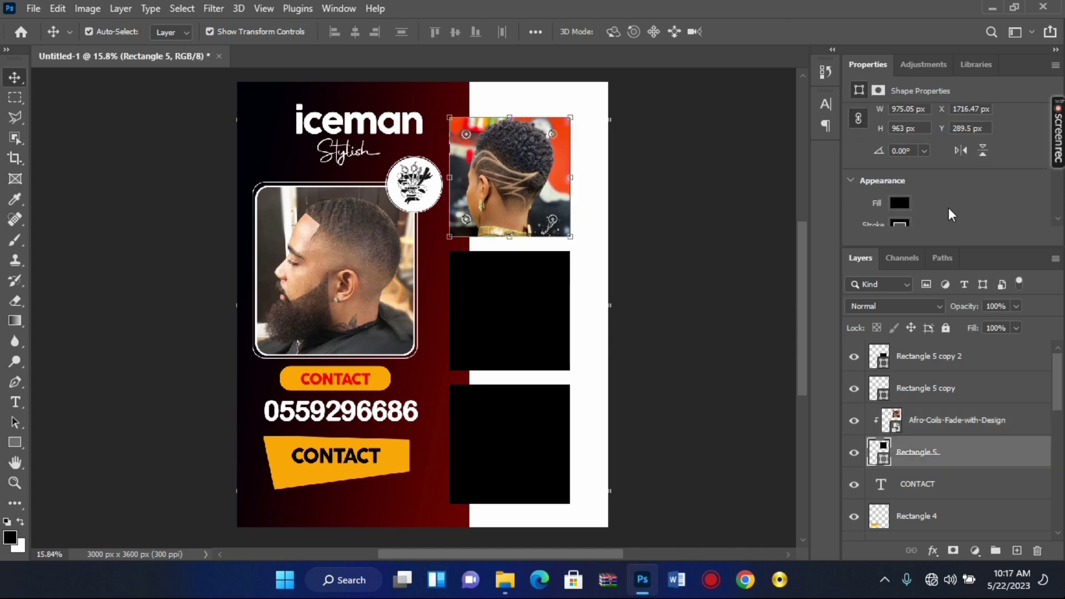
{"action": "left_click", "coordinate": [900, 212]}
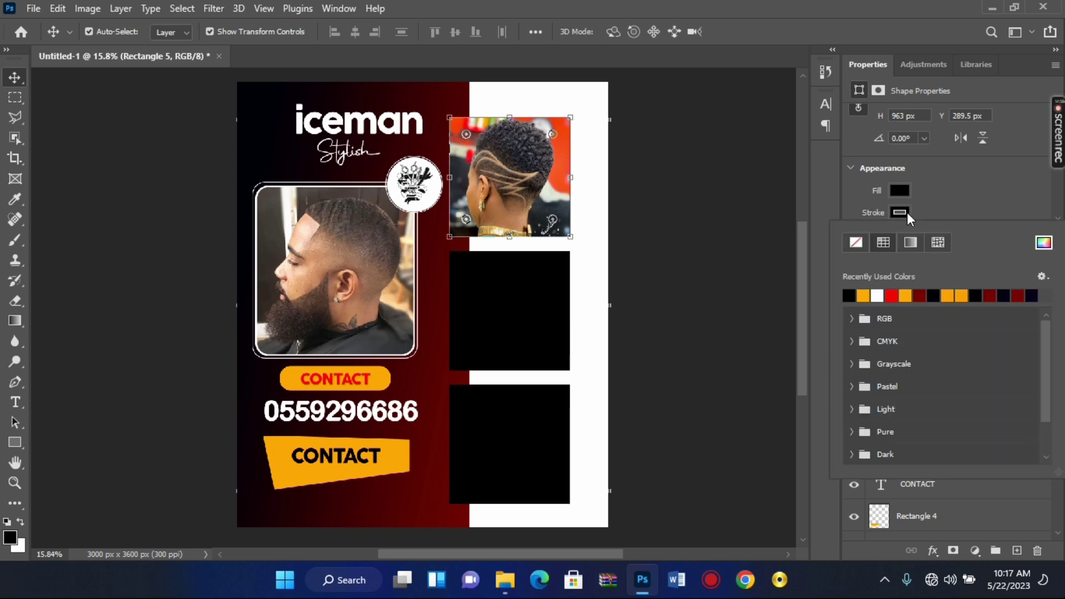
{"action": "left_click", "coordinate": [849, 296]}
{"action": "left_click", "coordinate": [935, 189]}
{"action": "scroll", "coordinate": [927, 205], "scroll_direction": "down", "scroll_amount": 1}
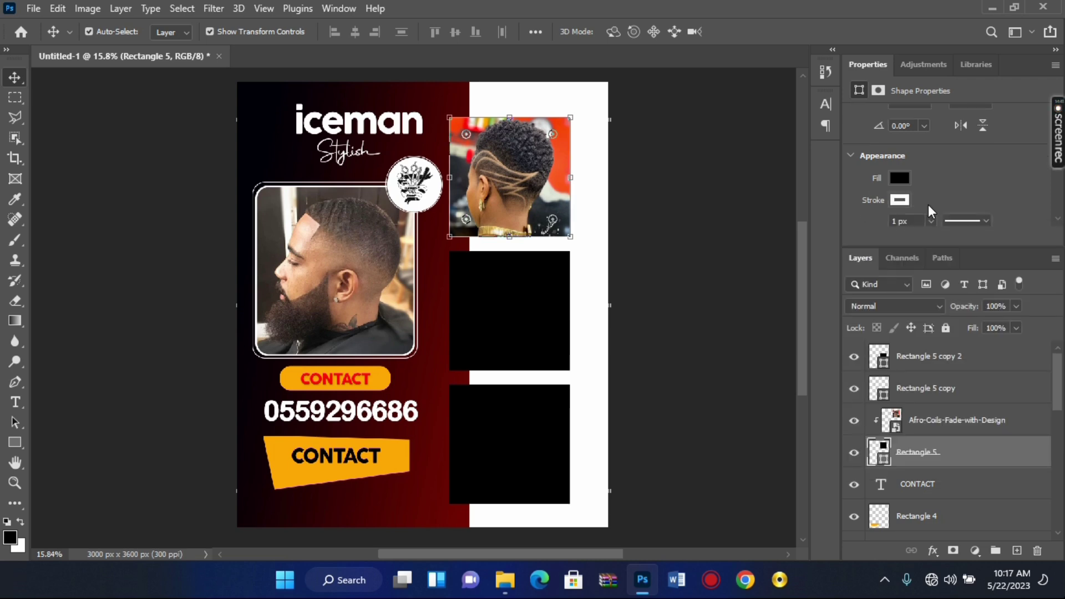
{"action": "double_click", "coordinate": [904, 210]}
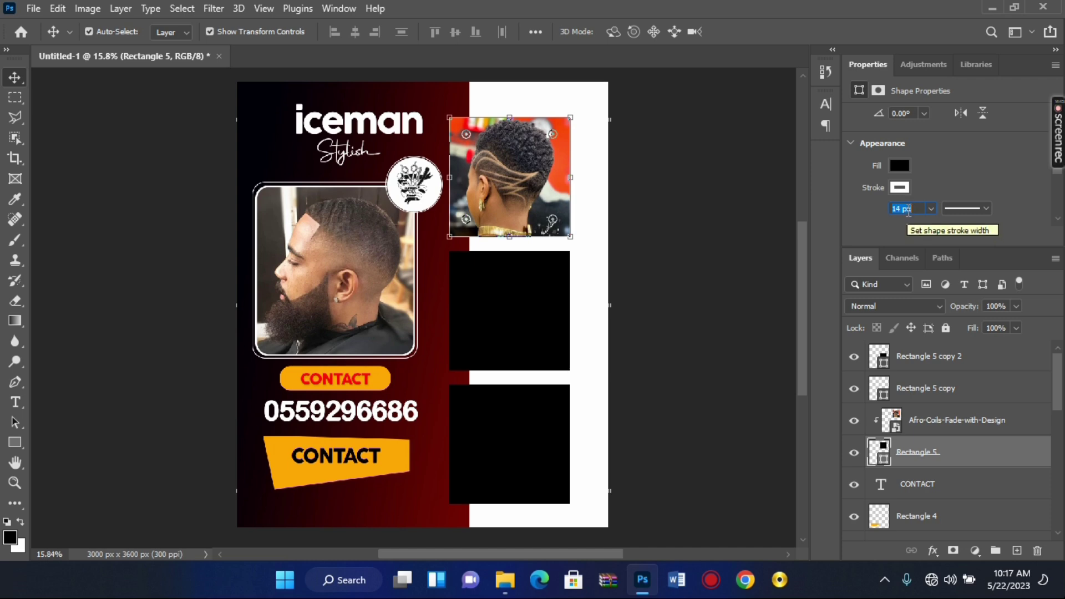
{"action": "type", "text": "15"}
{"action": "key", "text": "Return"}
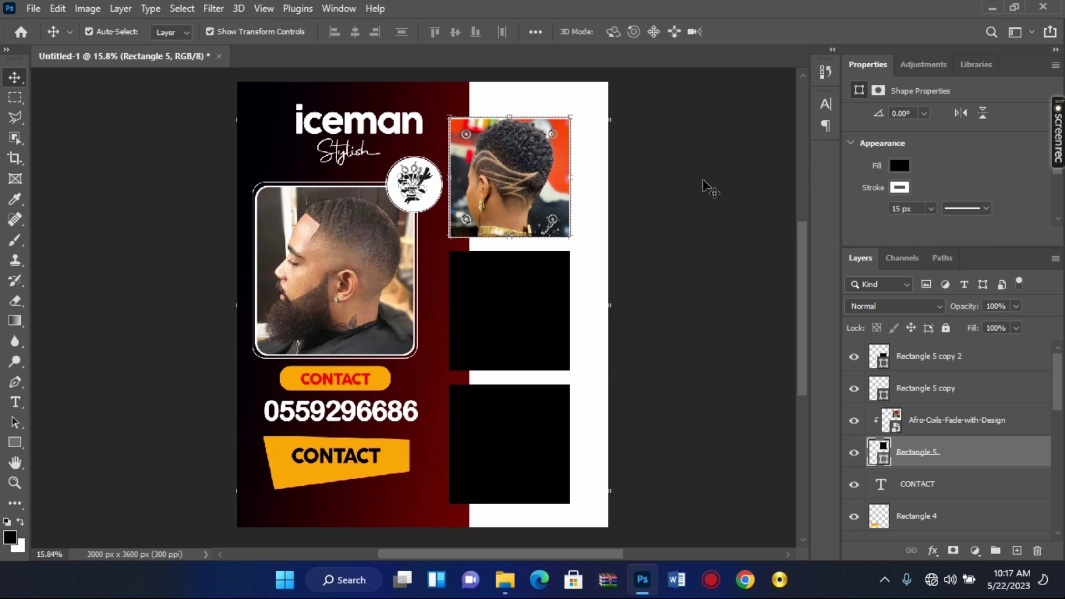
{"action": "left_click", "coordinate": [644, 287]}
{"action": "left_click", "coordinate": [555, 311]}
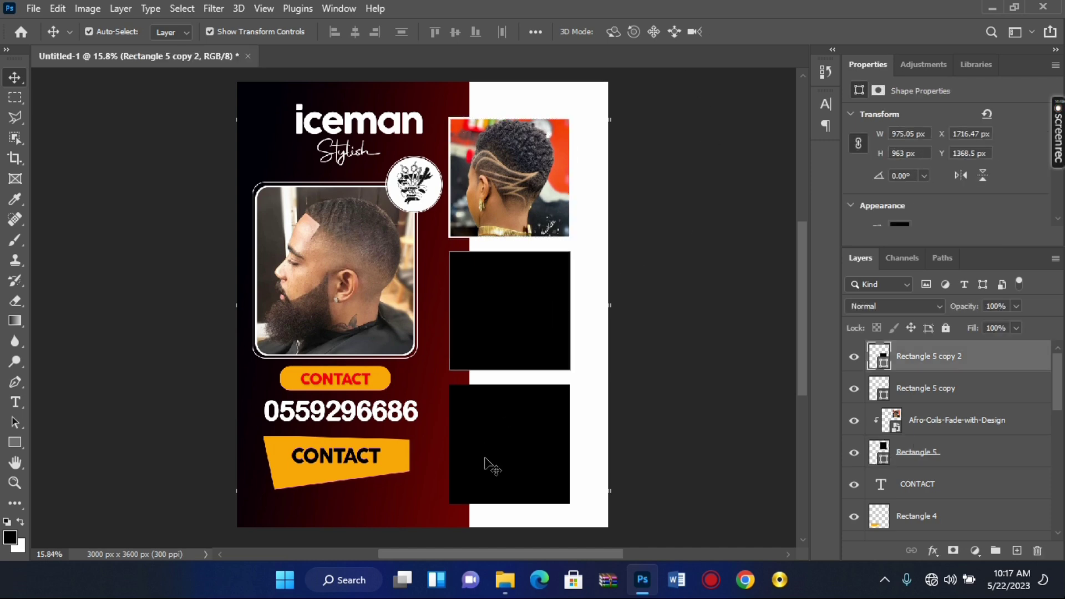
Place the curly-haired bearded man photo onto the flyer.
{"action": "left_click", "coordinate": [505, 579]}
{"action": "left_click", "coordinate": [333, 327]}
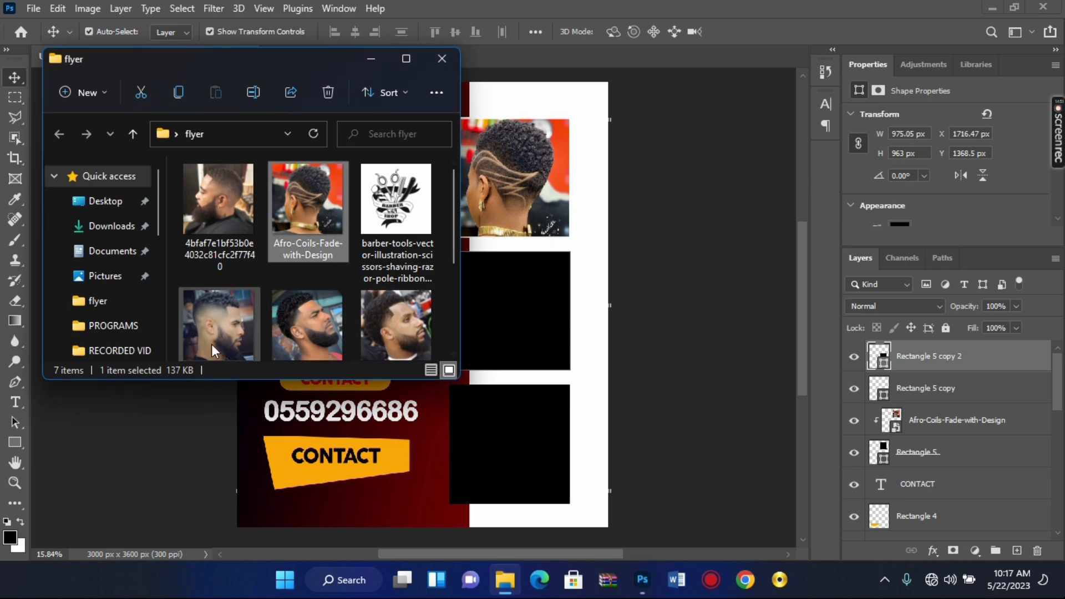
{"action": "mouse_move", "coordinate": [308, 344]}
{"action": "left_mouse_down"}
{"action": "mouse_move", "coordinate": [343, 314]}
{"action": "mouse_move", "coordinate": [548, 334]}
{"action": "left_mouse_up"}
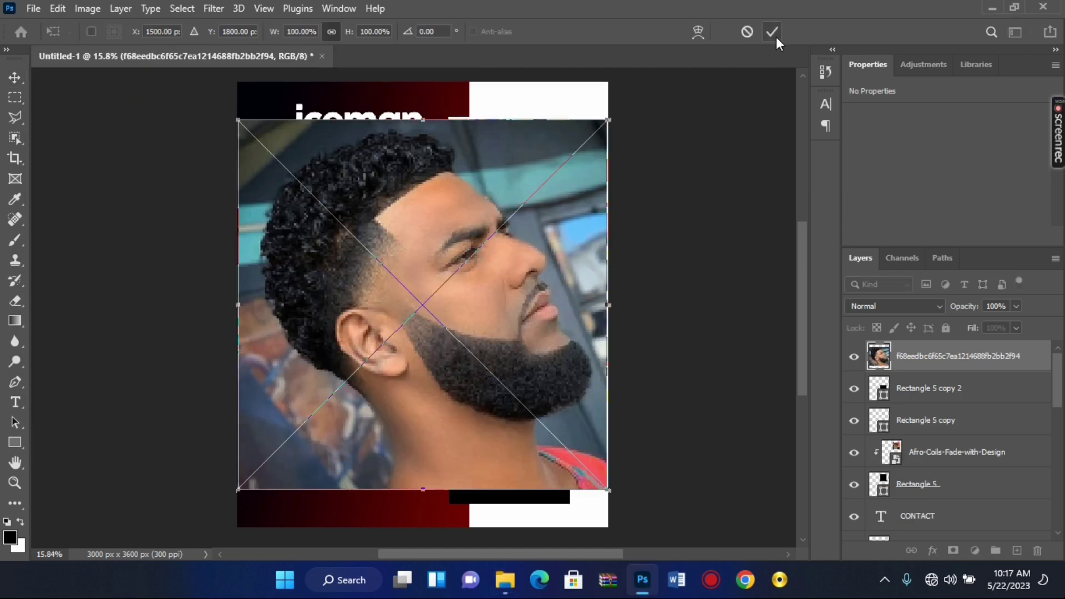
{"action": "left_click", "coordinate": [772, 32]}
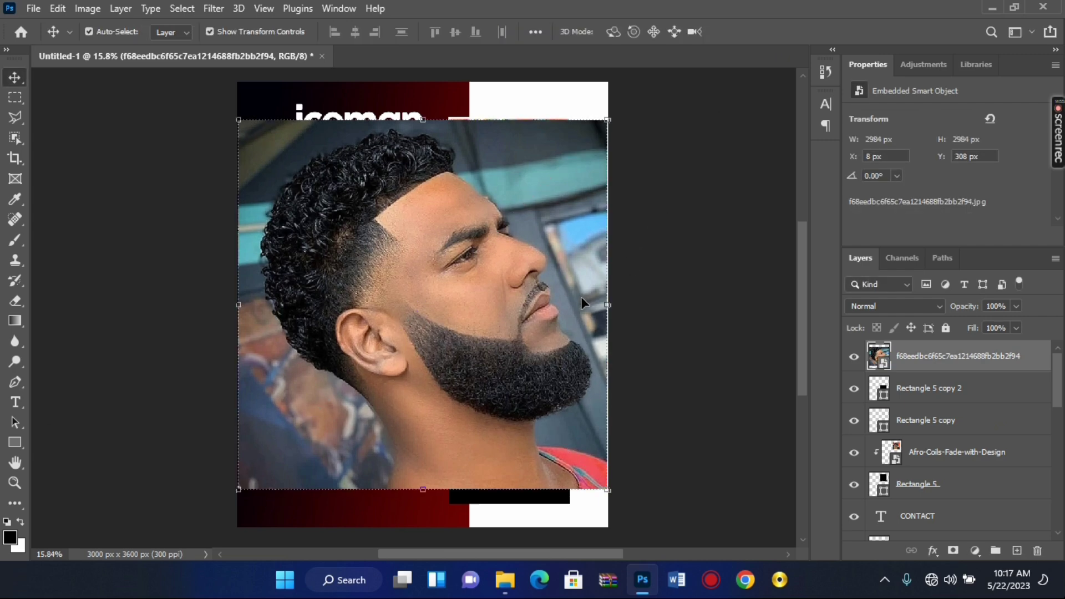
Flip the photo horizontally, then scale and move it over the middle black box.
{"action": "key", "text": "ctrl+t"}
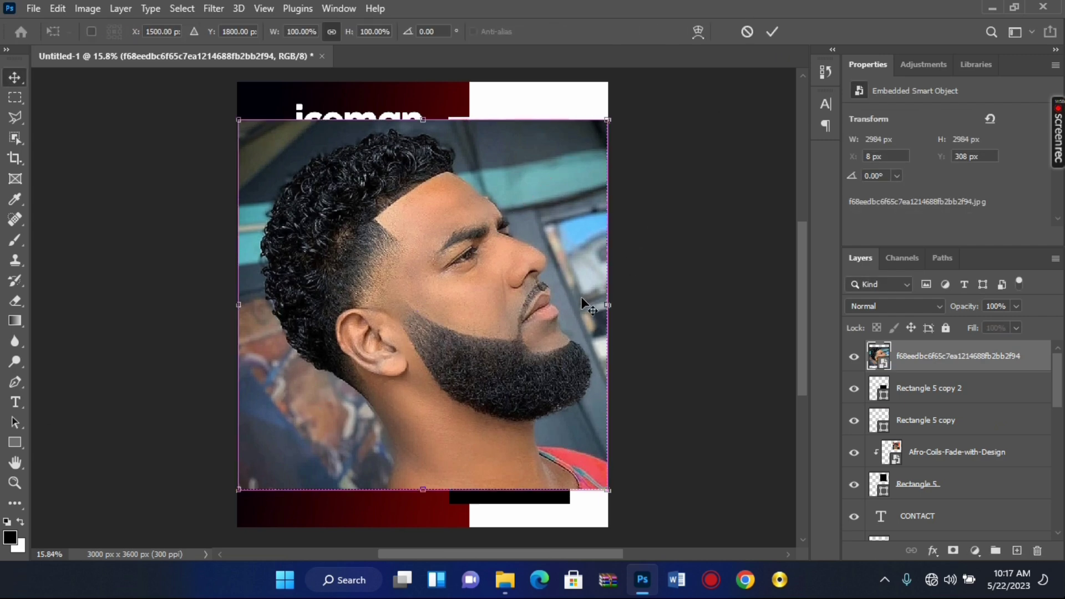
{"action": "right_click", "coordinate": [541, 300]}
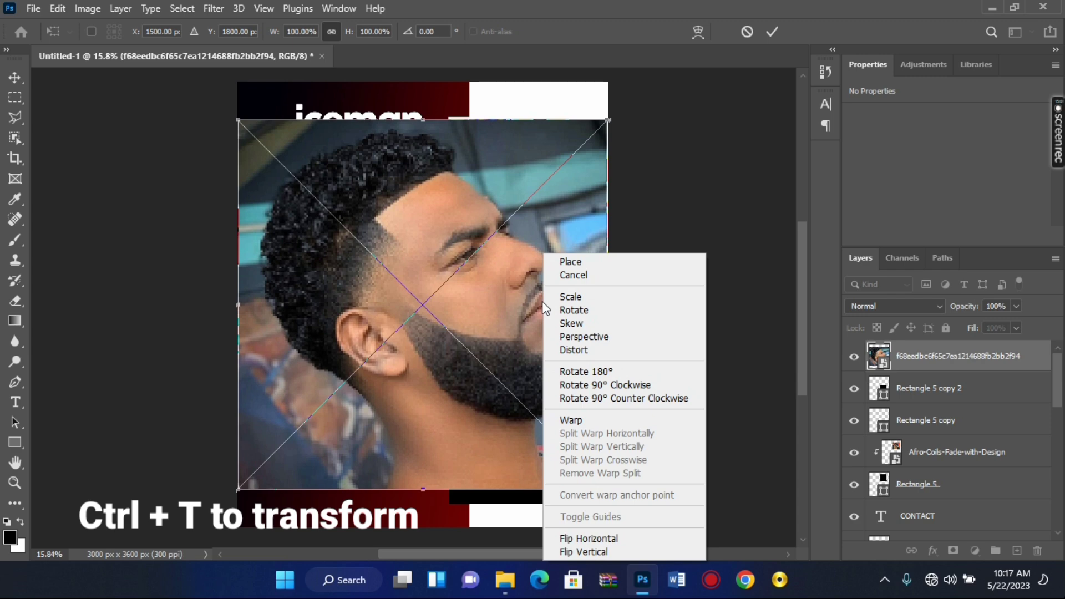
{"action": "left_click", "coordinate": [582, 542]}
{"action": "left_click", "coordinate": [773, 31]}
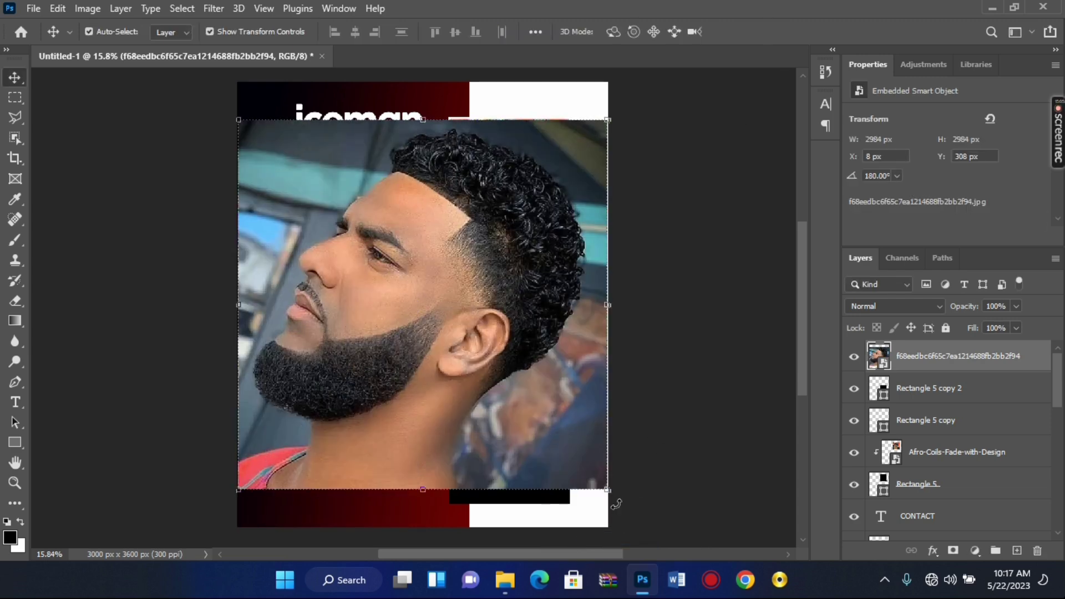
{"action": "mouse_move", "coordinate": [607, 490]}
{"action": "left_mouse_down"}
{"action": "mouse_move", "coordinate": [367, 292]}
{"action": "mouse_move", "coordinate": [352, 233]}
{"action": "left_mouse_up"}
{"action": "mouse_move", "coordinate": [337, 172]}
{"action": "left_mouse_down"}
{"action": "mouse_move", "coordinate": [552, 371]}
{"action": "mouse_move", "coordinate": [536, 315]}
{"action": "left_mouse_up"}
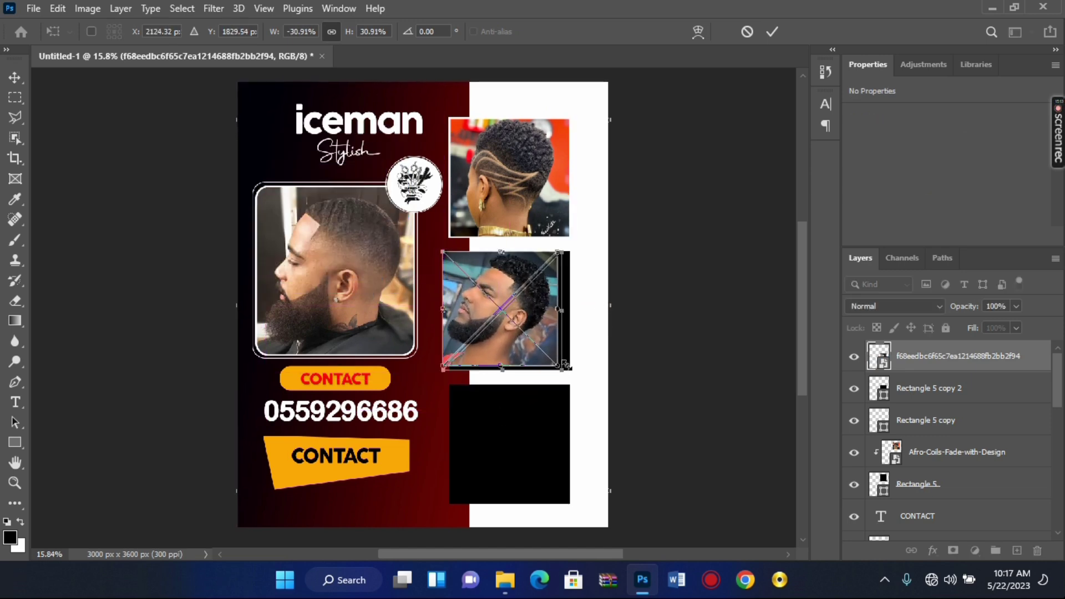
{"action": "left_click_drag", "start_coordinate": [563, 367], "coordinate": [570, 368]}
{"action": "left_click_drag", "start_coordinate": [555, 332], "coordinate": [558, 334]}
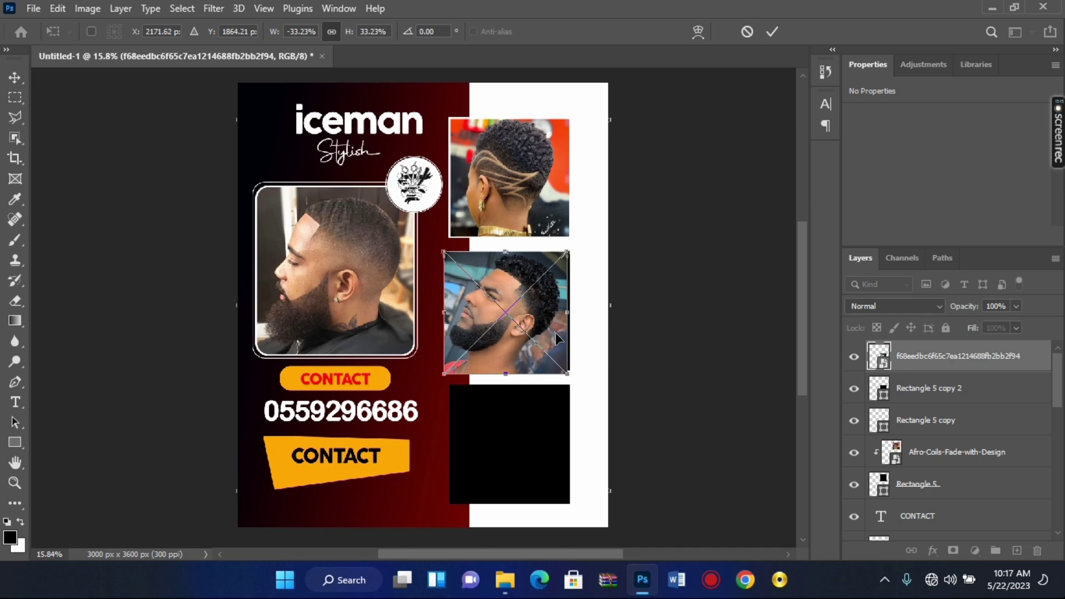
{"action": "key", "text": "Right"}
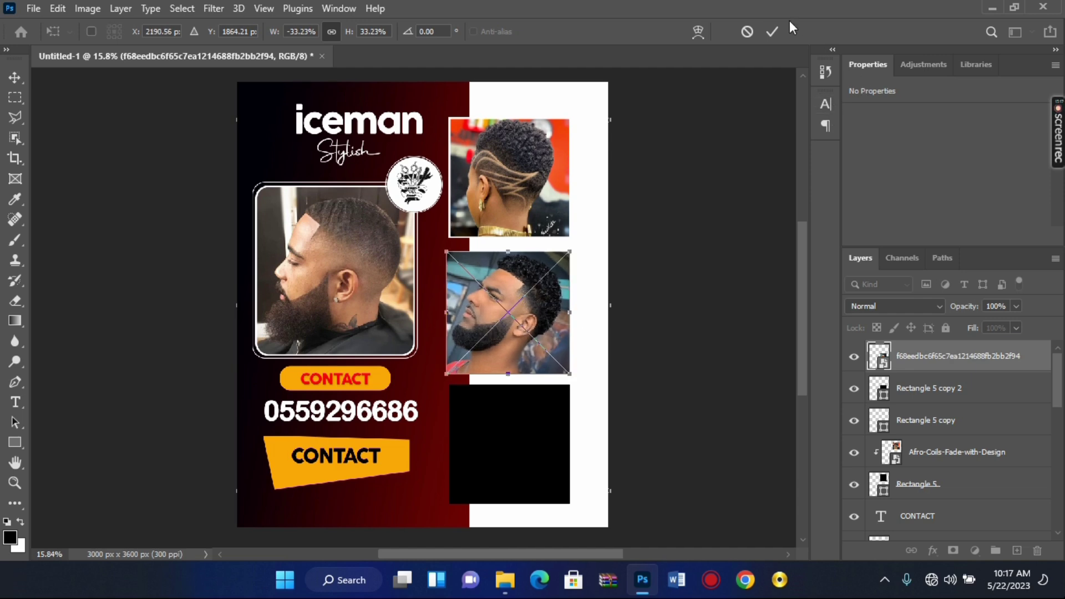
{"action": "left_click", "coordinate": [772, 32]}
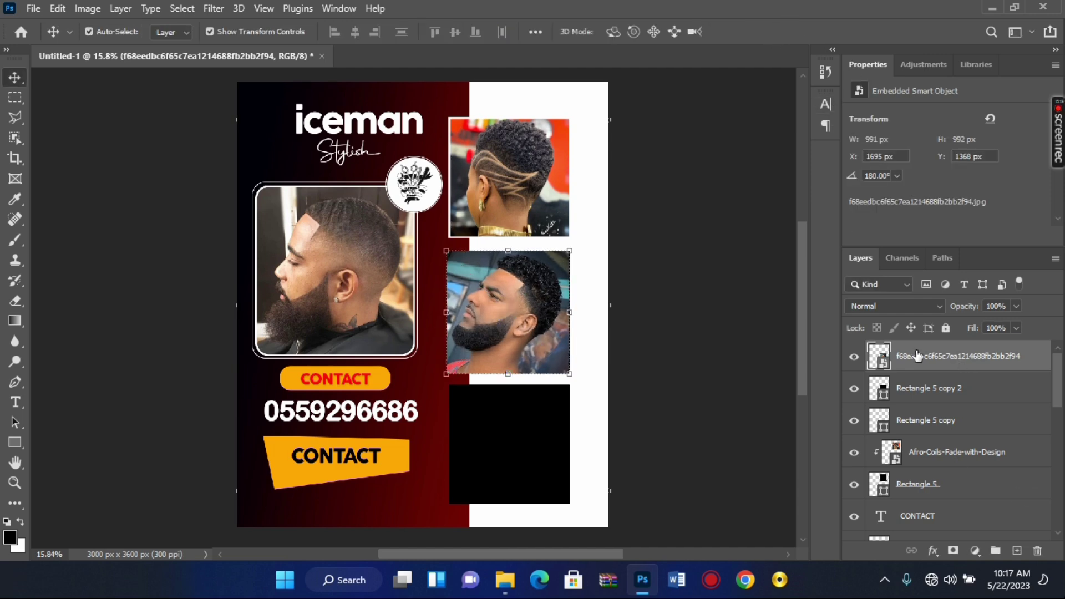
Clip the bearded man photo into the middle frame and nudge it right and up.
{"action": "left_click", "coordinate": [712, 253]}
{"action": "left_click", "coordinate": [999, 368]}
{"action": "right_click", "coordinate": [997, 361]}
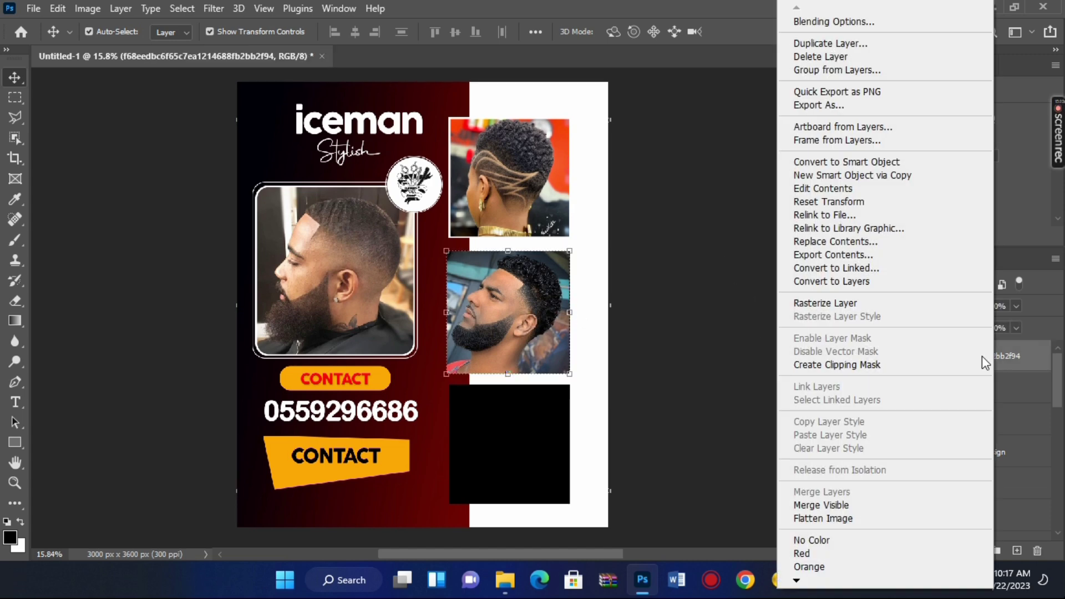
{"action": "left_click", "coordinate": [845, 364]}
{"action": "scroll", "coordinate": [576, 326], "scroll_direction": "up", "scroll_amount": 1}
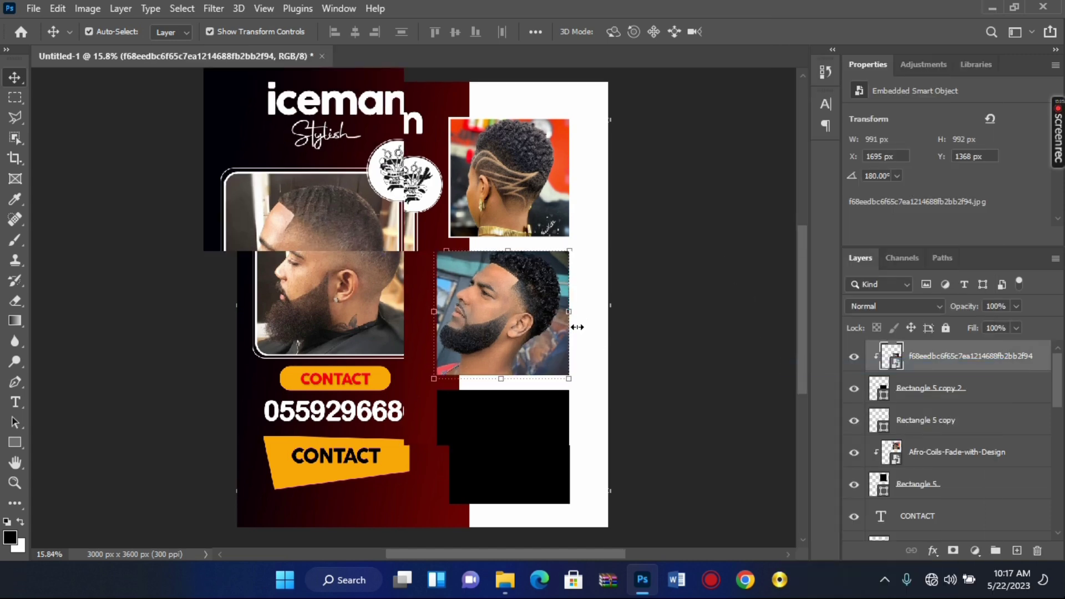
{"action": "key", "text": "shift+Right"}
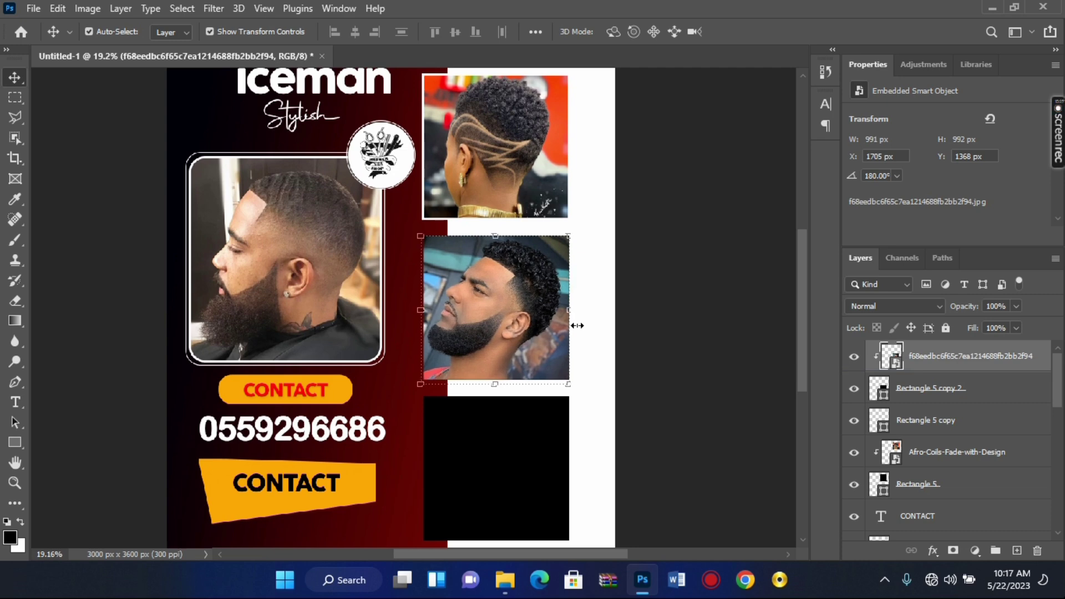
{"action": "key", "text": "shift+Right"}
{"action": "key", "text": "Right"}
{"action": "key", "text": "Right"}
{"action": "key", "text": "Right"}
{"action": "key", "text": "Up"}
{"action": "key", "text": "Up"}
{"action": "key", "text": "Up"}
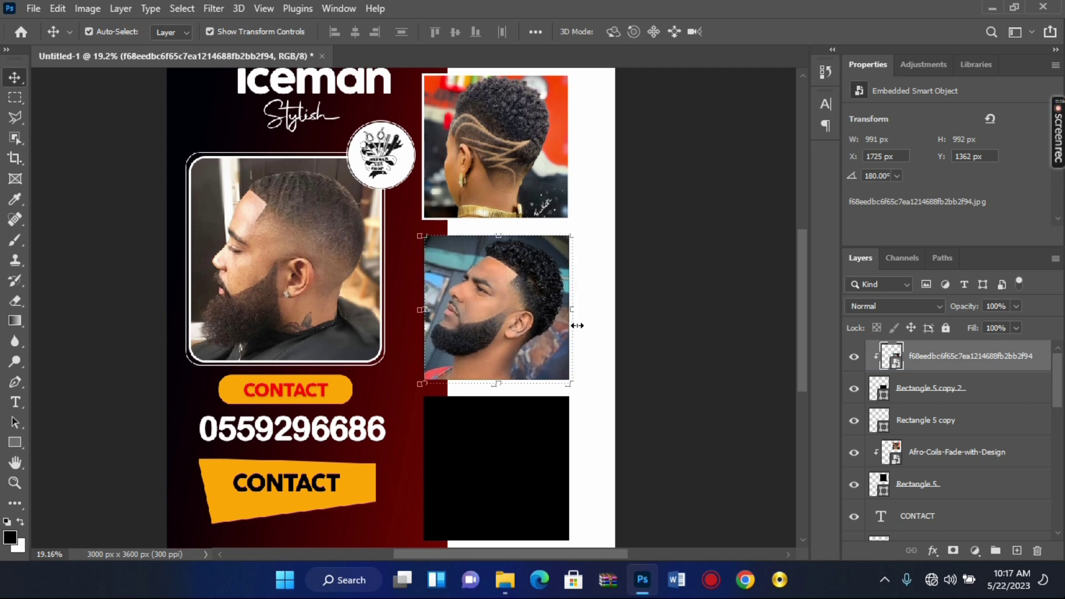
Give the middle frame, Rectangle 5 copy 2, a white 15 px stroke.
{"action": "left_click", "coordinate": [1022, 386]}
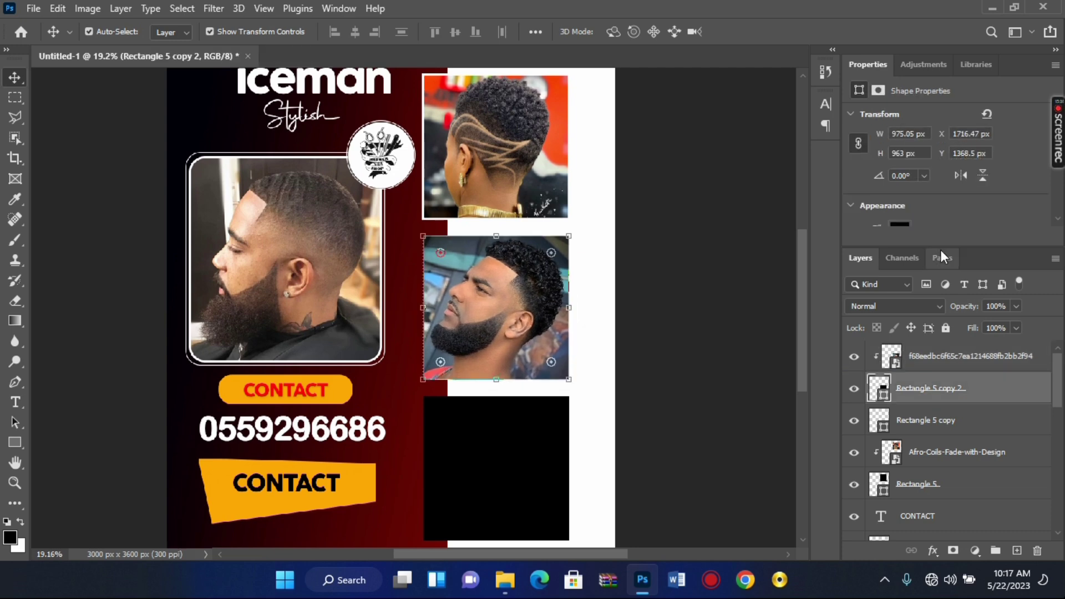
{"action": "scroll", "coordinate": [957, 211], "scroll_direction": "down", "scroll_amount": 2}
{"action": "scroll", "coordinate": [957, 211], "scroll_direction": "down", "scroll_amount": 1}
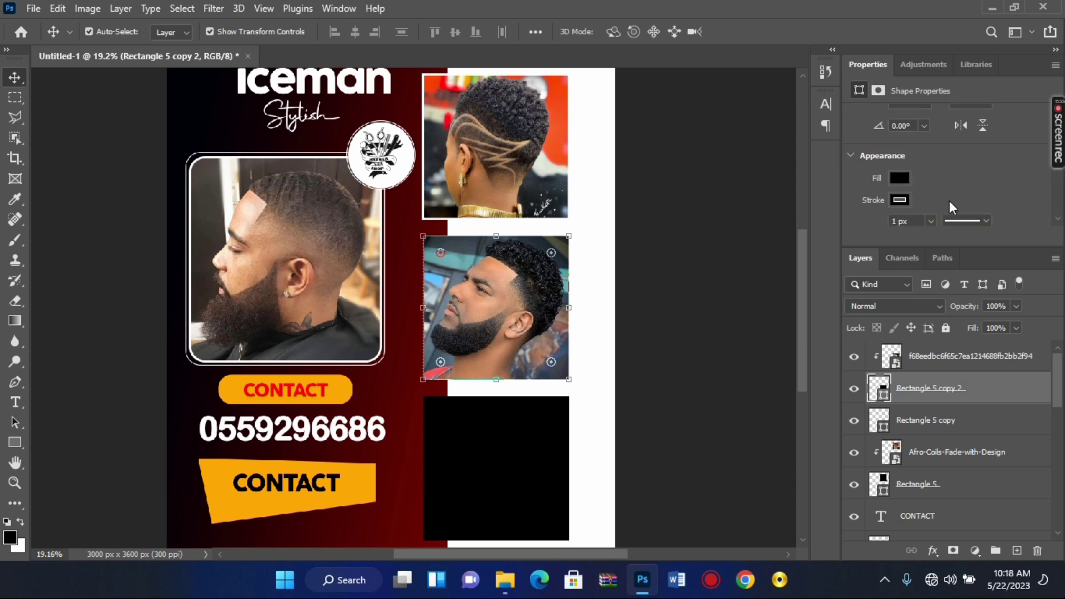
{"action": "left_click", "coordinate": [901, 199]}
{"action": "left_click", "coordinate": [851, 283]}
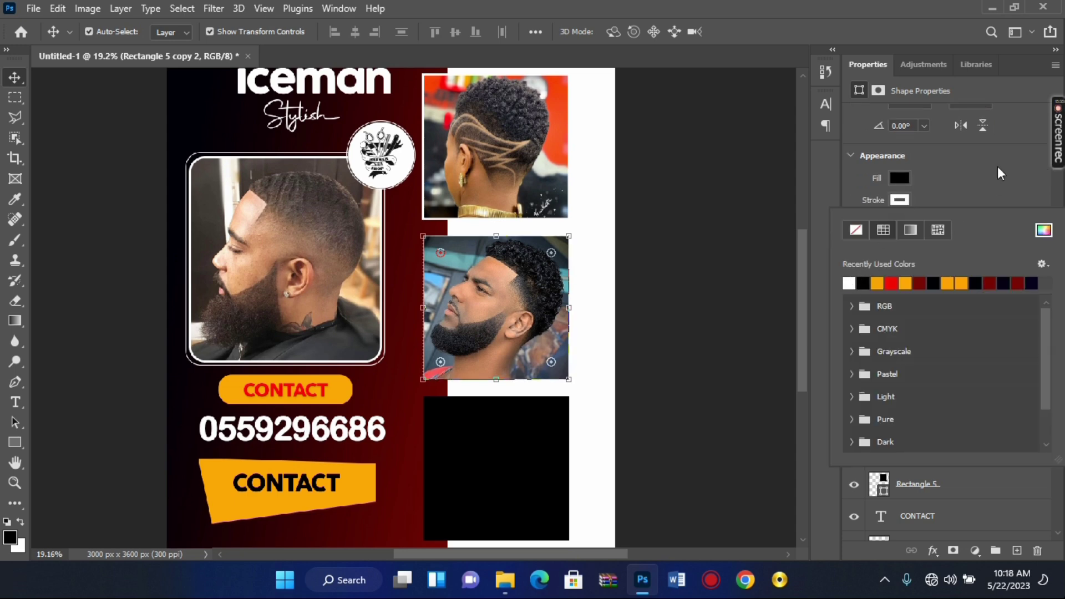
{"action": "left_click", "coordinate": [963, 202]}
{"action": "scroll", "coordinate": [904, 222], "scroll_direction": "down", "scroll_amount": 1}
{"action": "left_click", "coordinate": [909, 210]}
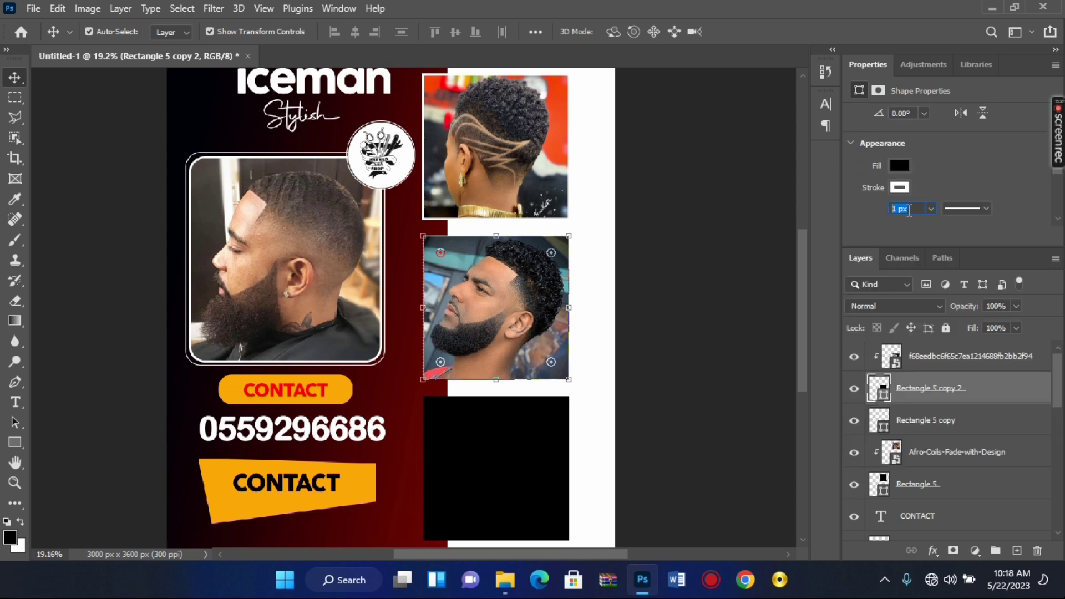
{"action": "key", "text": "Up"}
{"action": "key", "text": "Up"}
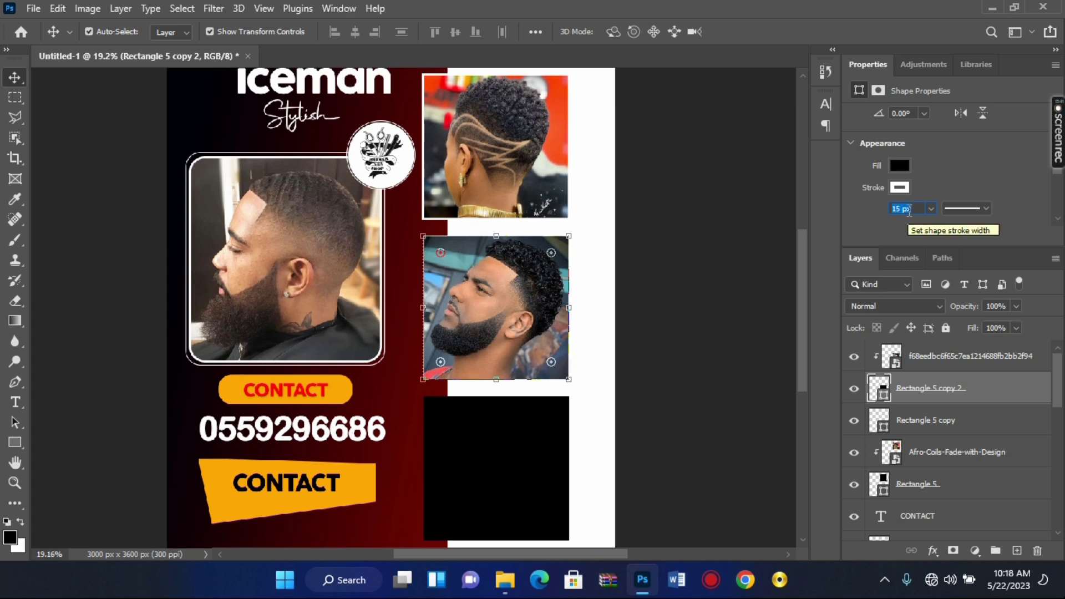
{"action": "scroll", "coordinate": [781, 231], "scroll_direction": "down", "scroll_amount": 3}
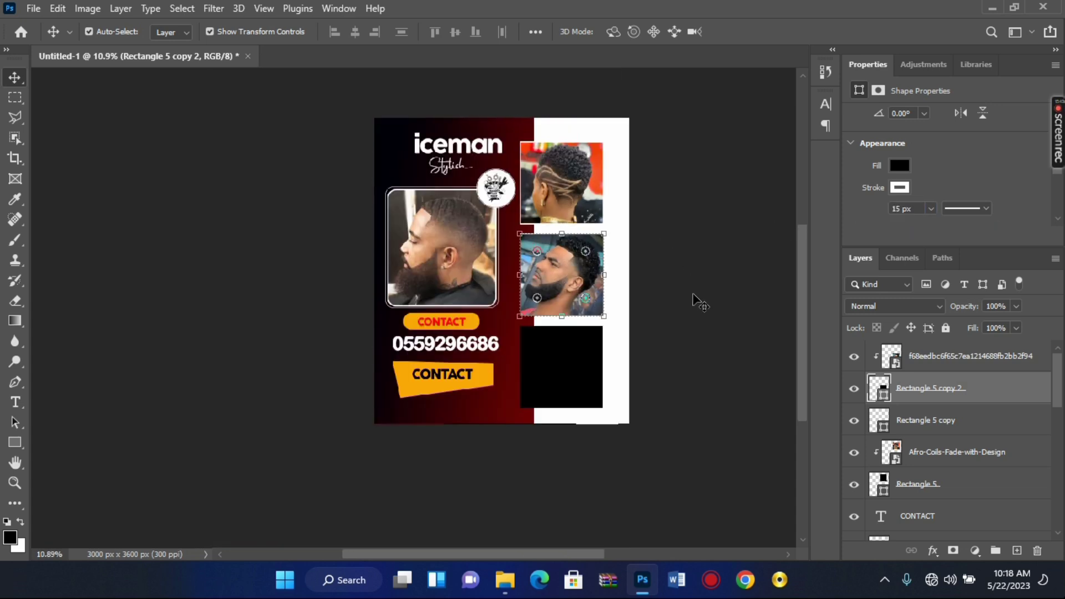
{"action": "left_click", "coordinate": [696, 300]}
{"action": "scroll", "coordinate": [599, 357], "scroll_direction": "up", "scroll_amount": 1}
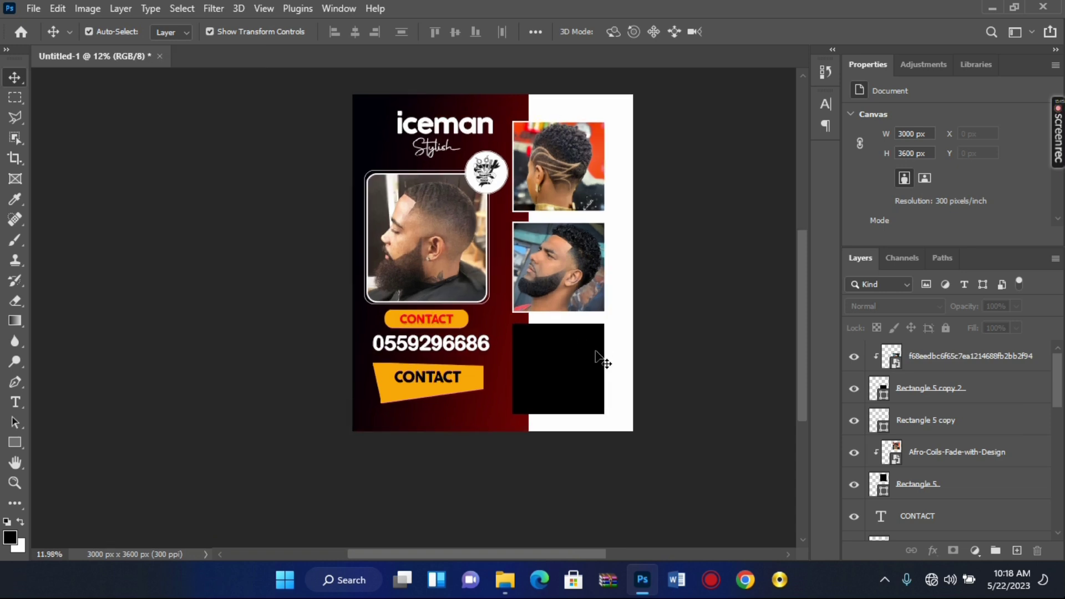
{"action": "scroll", "coordinate": [599, 357], "scroll_direction": "up", "scroll_amount": 1}
{"action": "left_click", "coordinate": [560, 374]}
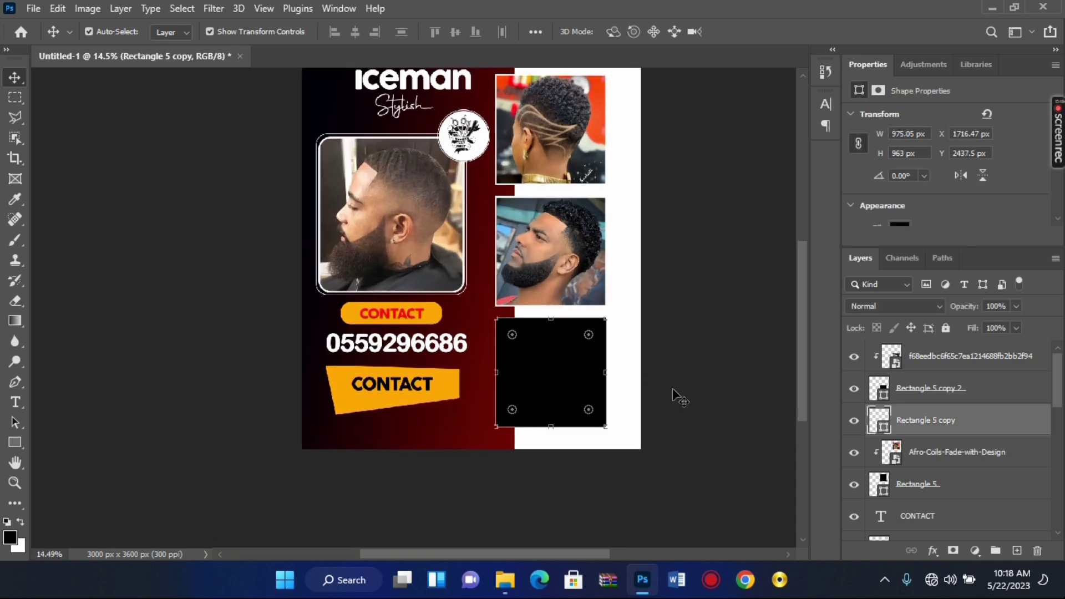
Place the Low-Drop-Fade haircut photo, shrink it and move it onto the bottom frame.
{"action": "left_click", "coordinate": [505, 580]}
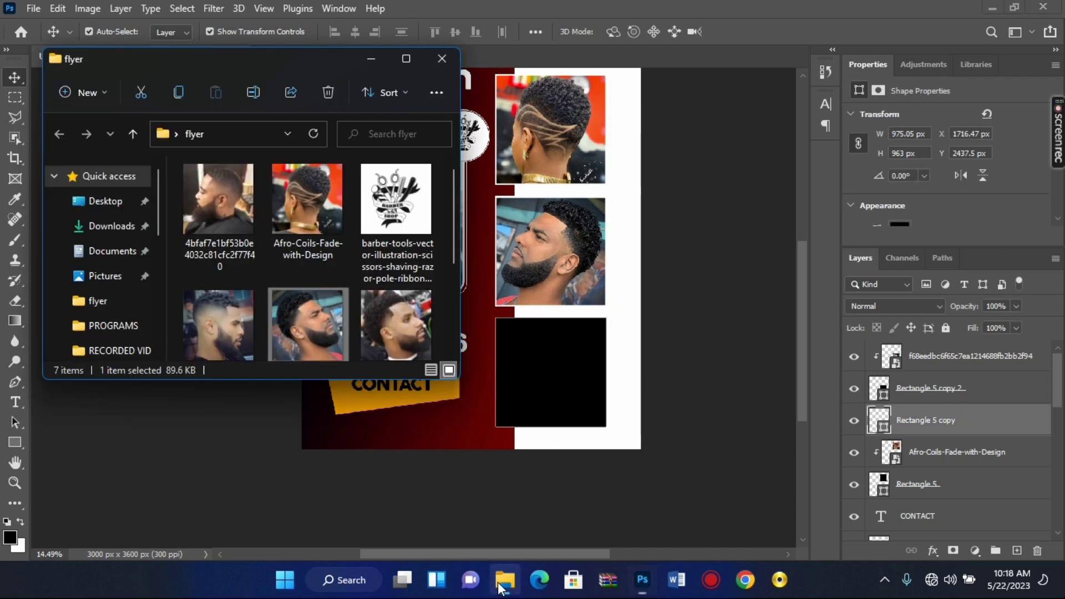
{"action": "left_click_drag", "start_coordinate": [395, 327], "coordinate": [557, 361]}
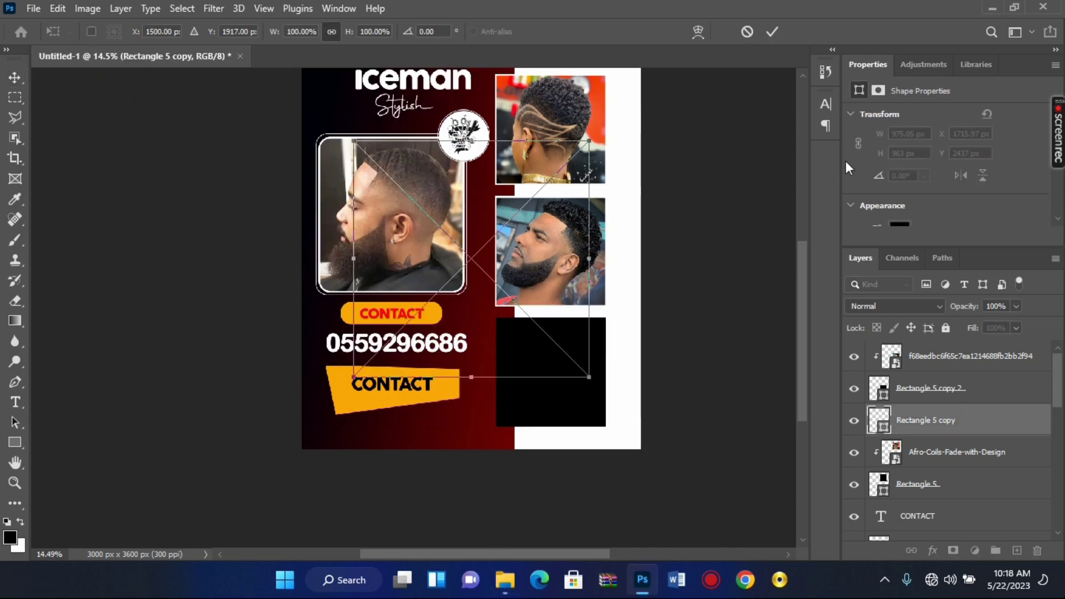
{"action": "left_click", "coordinate": [777, 32]}
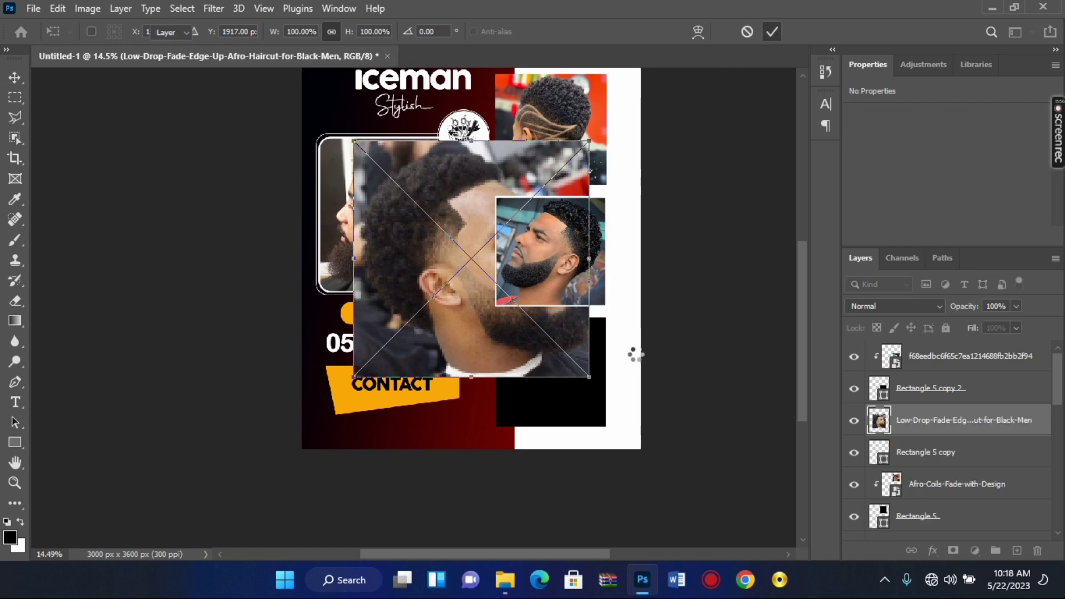
{"action": "mouse_move", "coordinate": [589, 377]}
{"action": "left_mouse_down"}
{"action": "mouse_move", "coordinate": [477, 302]}
{"action": "mouse_move", "coordinate": [493, 281]}
{"action": "left_mouse_up"}
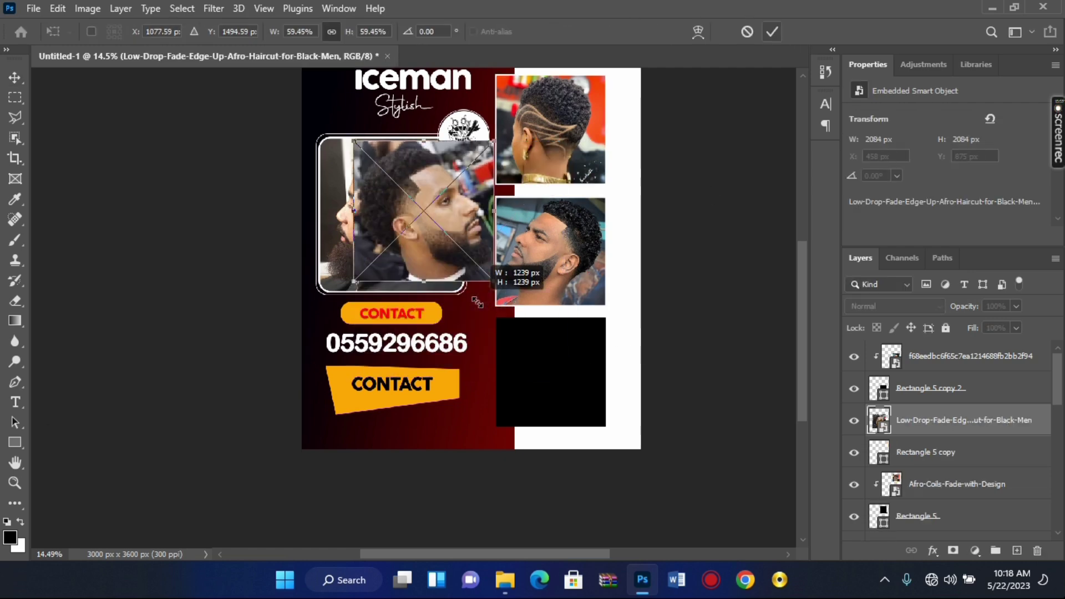
{"action": "left_click", "coordinate": [765, 32]}
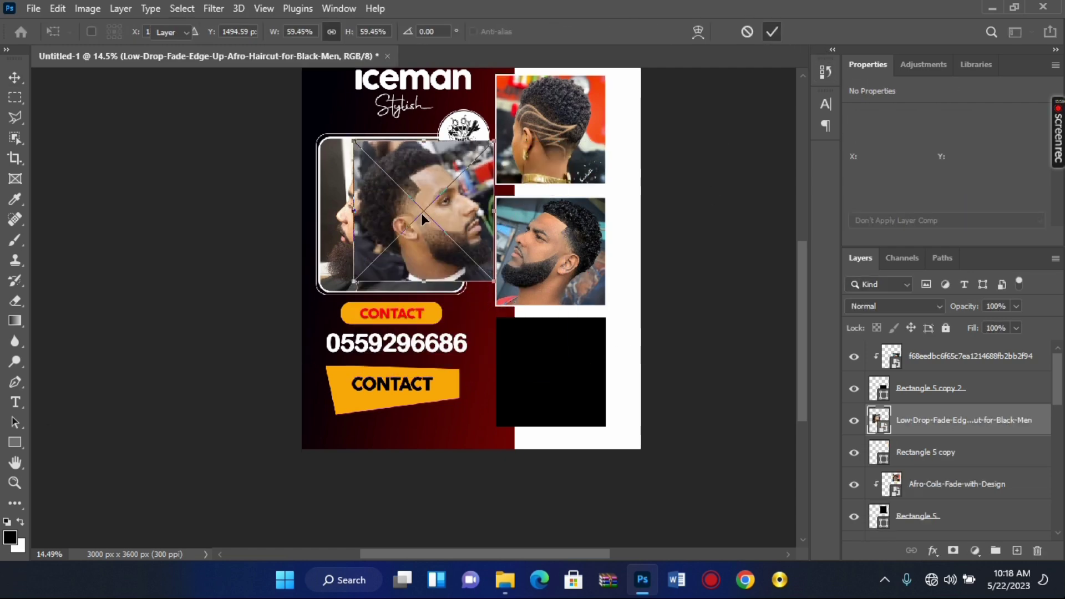
{"action": "mouse_move", "coordinate": [424, 238]}
{"action": "left_mouse_down"}
{"action": "mouse_move", "coordinate": [553, 403]}
{"action": "mouse_move", "coordinate": [571, 402]}
{"action": "left_mouse_up"}
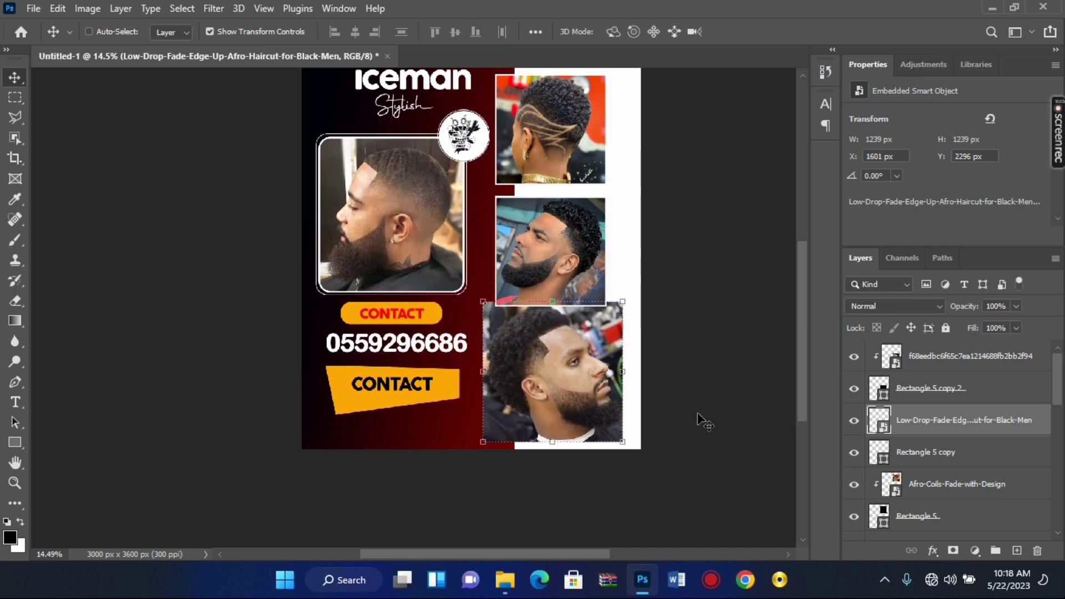
Mirror the photo, clip it to the bottom frame and resize it to about 48%.
{"action": "key", "text": "ctrl+t"}
{"action": "right_click", "coordinate": [608, 383]}
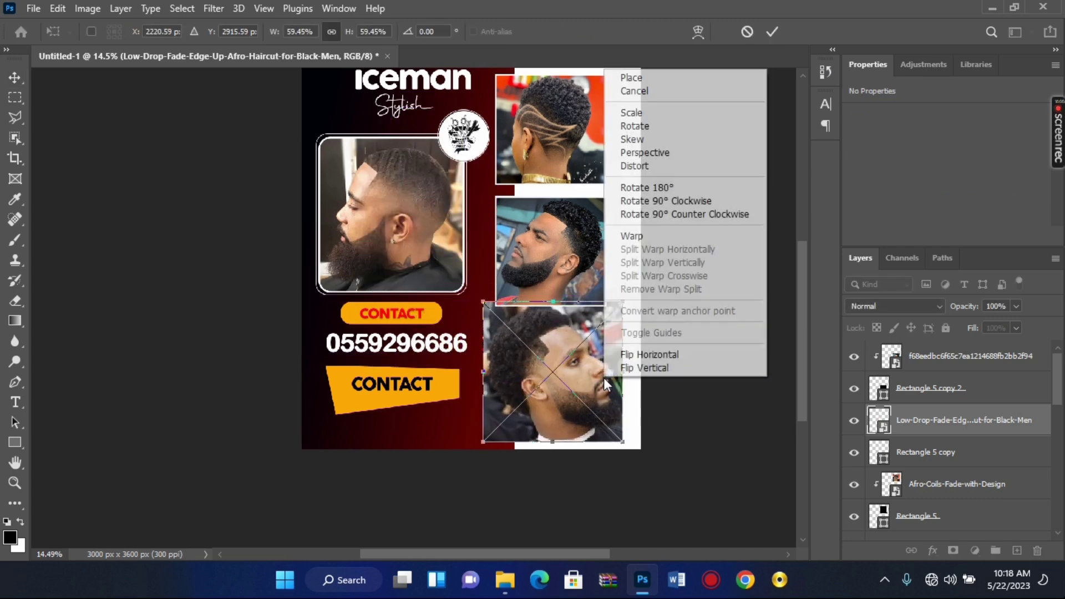
{"action": "left_click", "coordinate": [641, 354]}
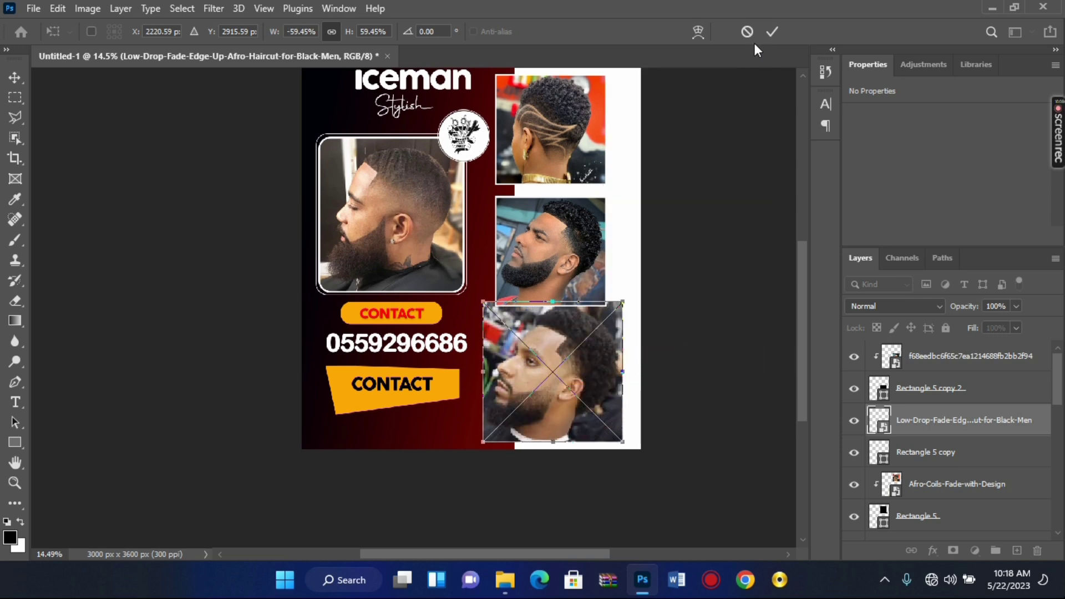
{"action": "left_click", "coordinate": [772, 33]}
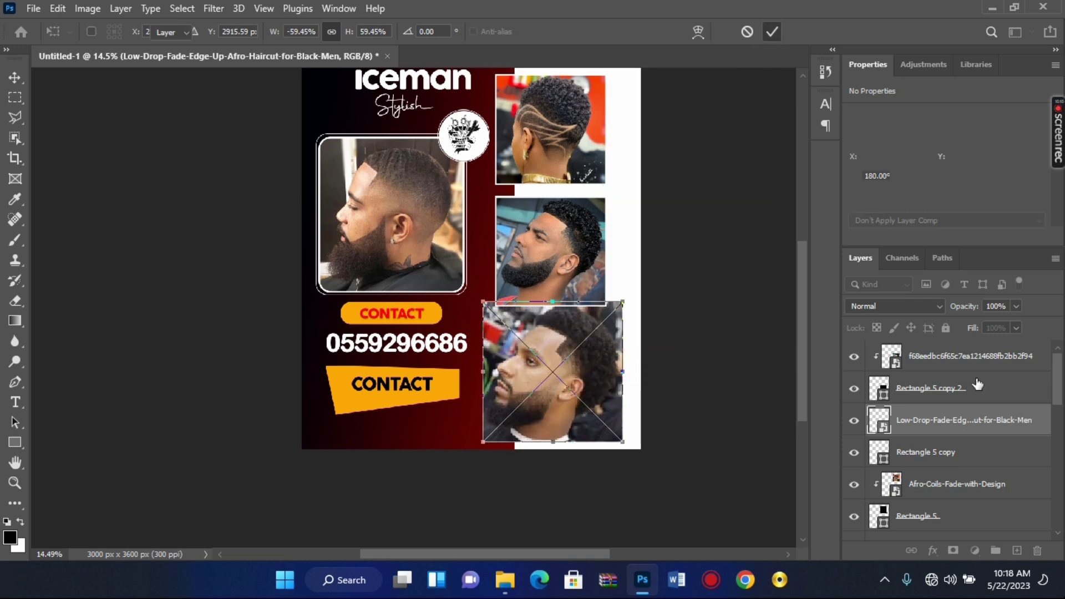
{"action": "right_click", "coordinate": [969, 417]}
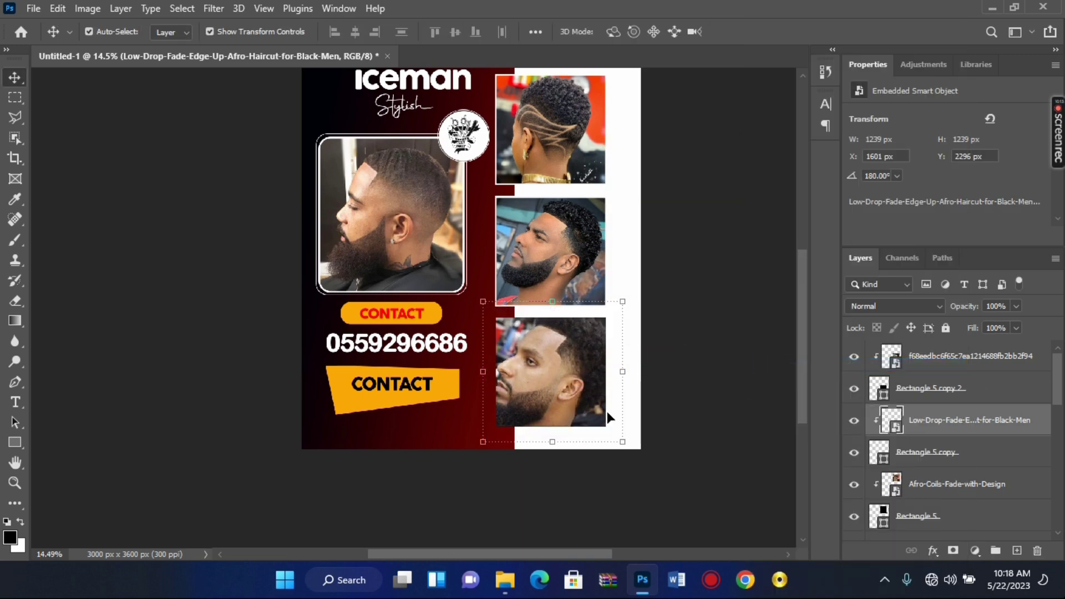
{"action": "scroll", "coordinate": [607, 411], "scroll_direction": "up", "scroll_amount": 2}
{"action": "left_click_drag", "start_coordinate": [627, 446], "coordinate": [587, 412]}
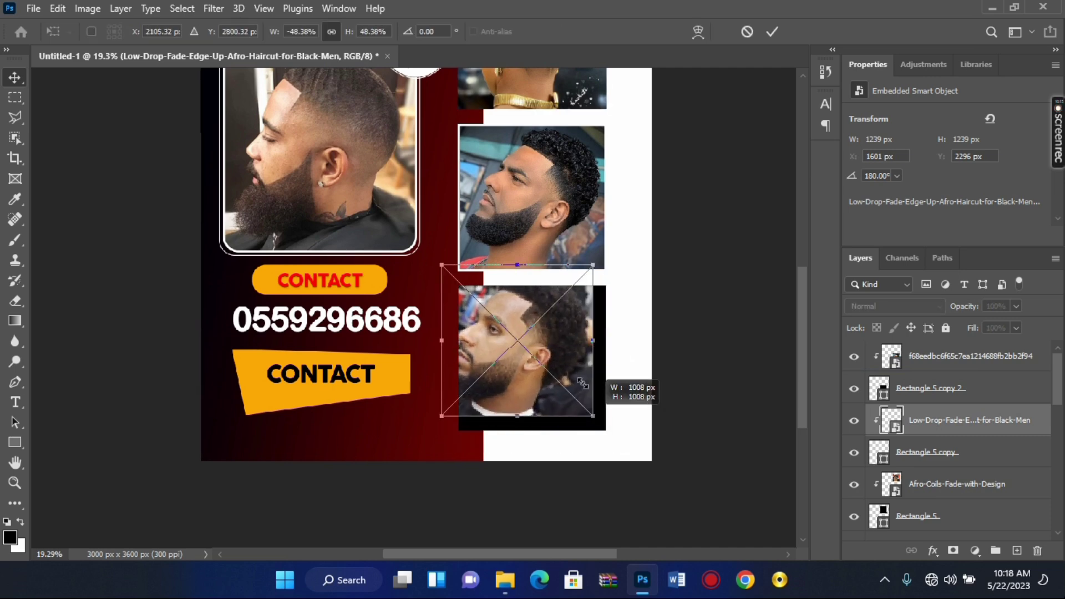
{"action": "left_click_drag", "start_coordinate": [577, 375], "coordinate": [587, 380]}
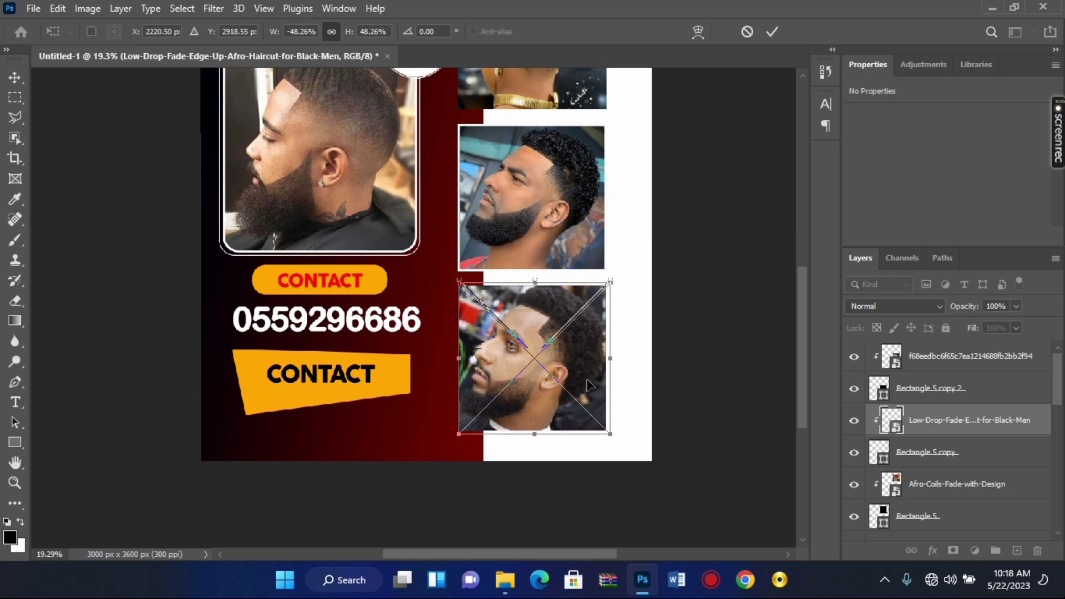
{"action": "left_click", "coordinate": [771, 34]}
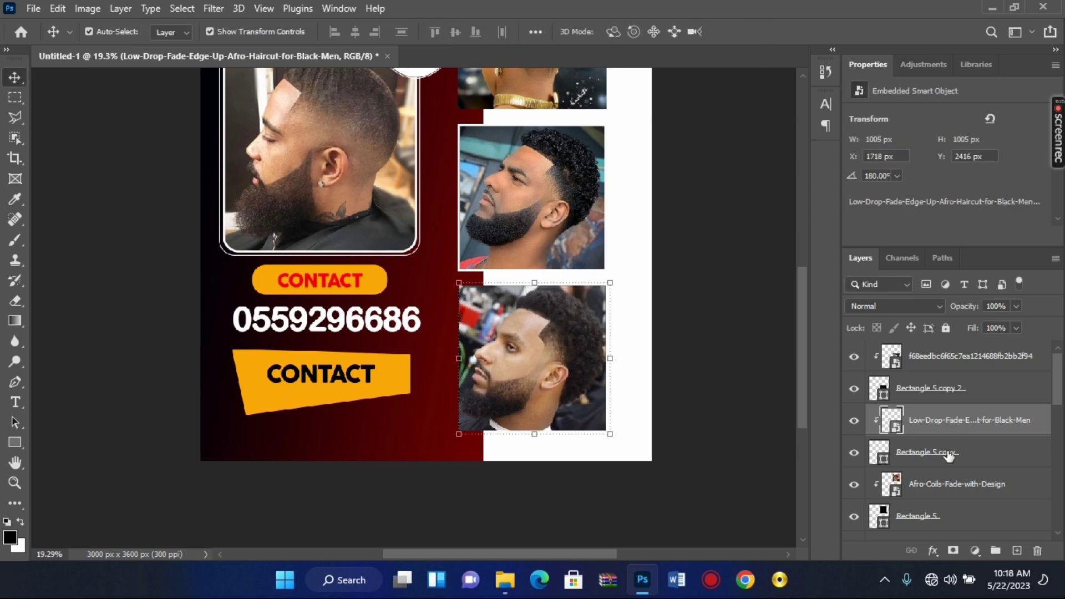
Set the Rectangle 5 copy frame's stroke to white at 15 px width.
{"action": "left_click", "coordinate": [948, 454]}
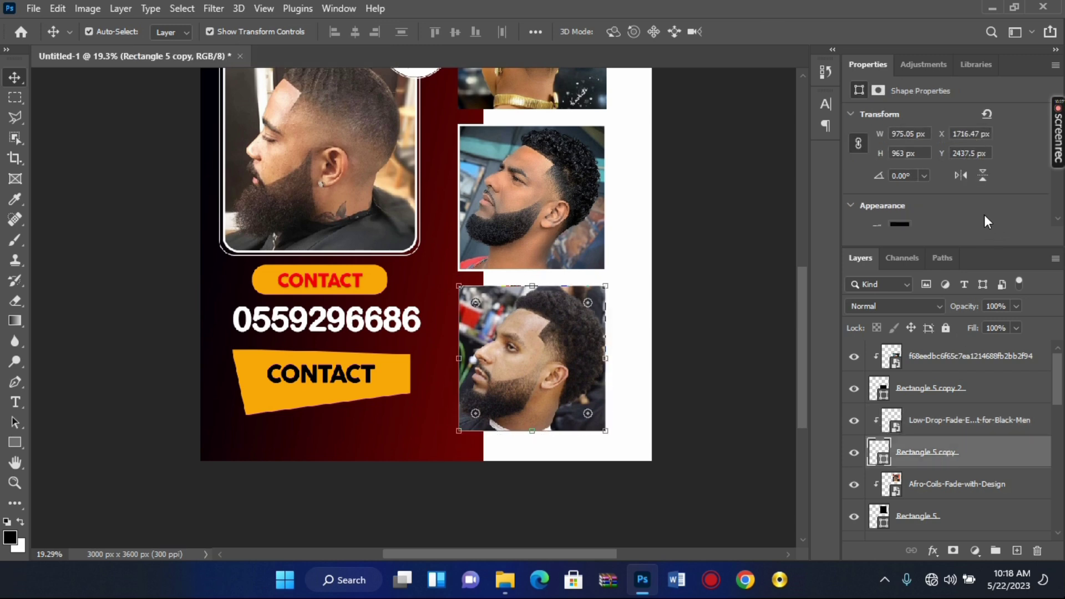
{"action": "scroll", "coordinate": [984, 216], "scroll_direction": "down", "scroll_amount": 2}
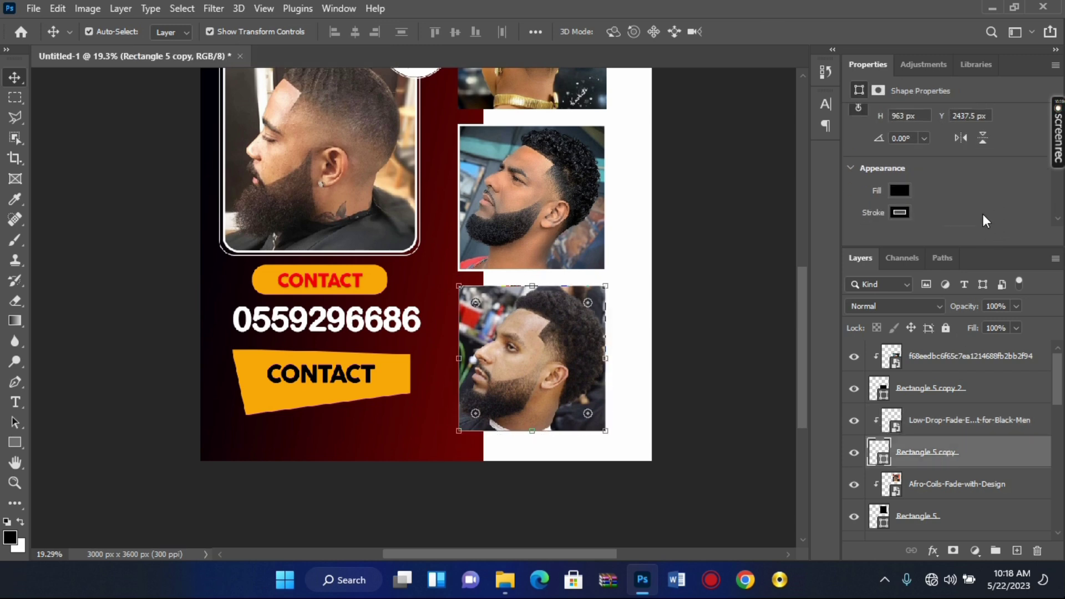
{"action": "left_click", "coordinate": [905, 215]}
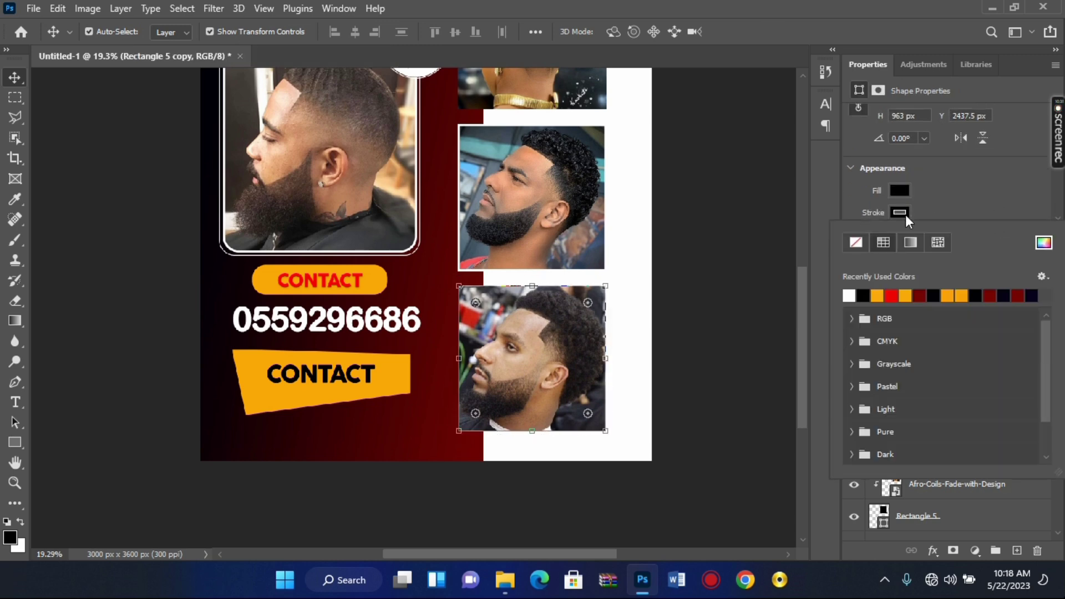
{"action": "left_click", "coordinate": [852, 295]}
{"action": "left_click", "coordinate": [964, 182]}
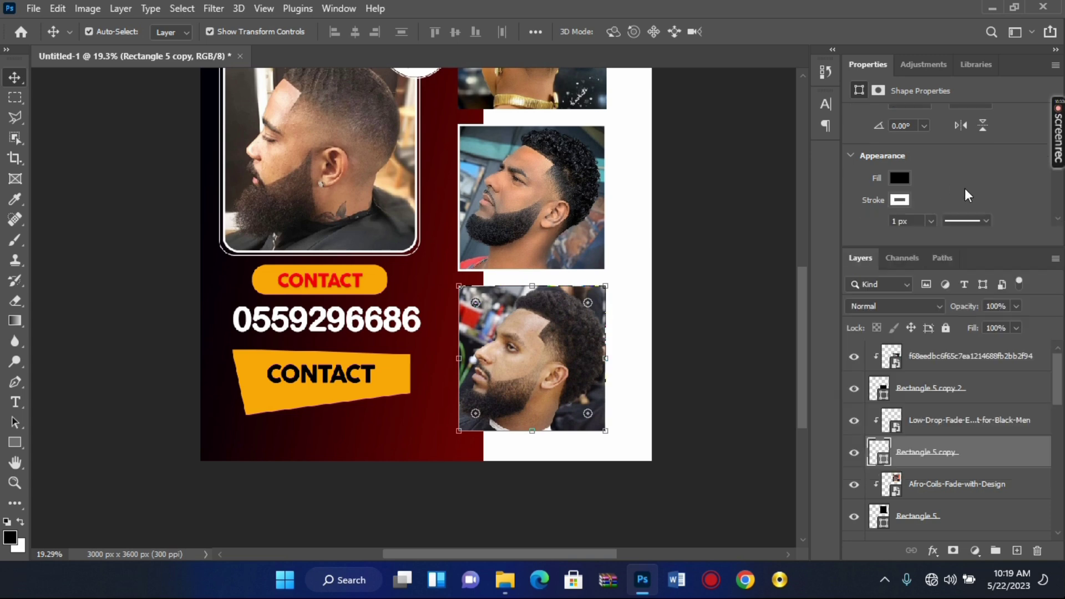
{"action": "scroll", "coordinate": [935, 204], "scroll_direction": "down", "scroll_amount": 2}
{"action": "left_click", "coordinate": [932, 207]}
{"action": "left_click", "coordinate": [886, 212]}
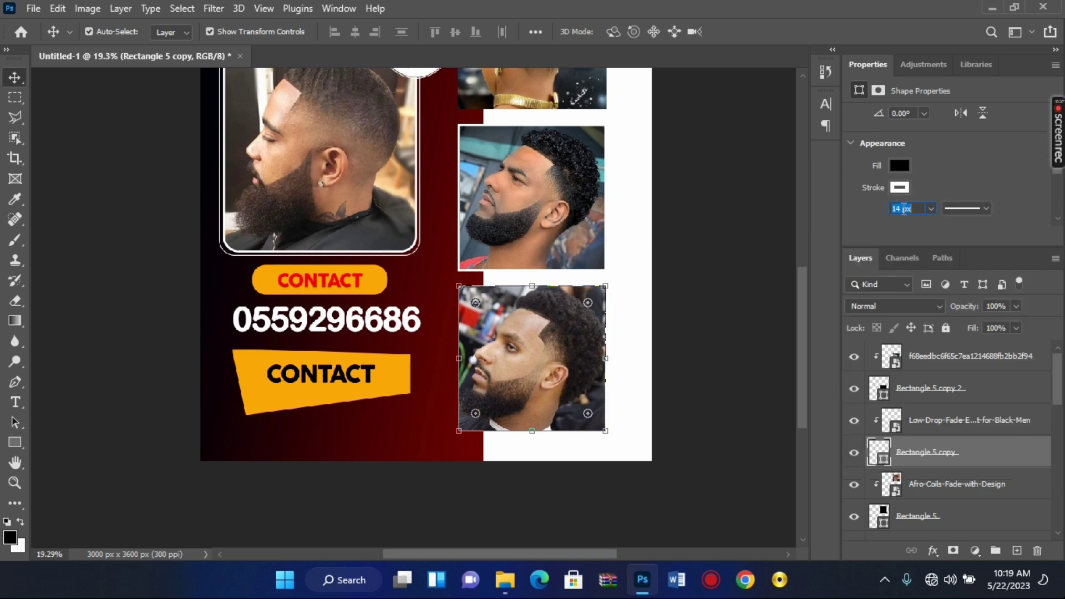
{"action": "key", "text": "Up"}
{"action": "key", "text": "Return"}
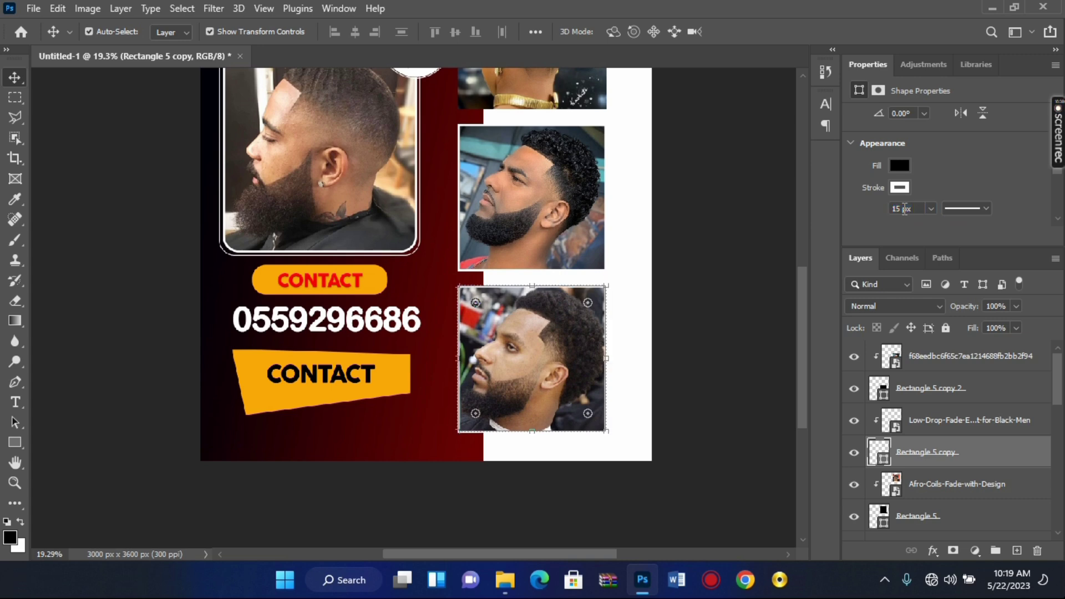
{"action": "left_click", "coordinate": [707, 316]}
{"action": "scroll", "coordinate": [712, 301], "scroll_direction": "down", "scroll_amount": 3}
{"action": "scroll", "coordinate": [732, 222], "scroll_direction": "down", "scroll_amount": 1}
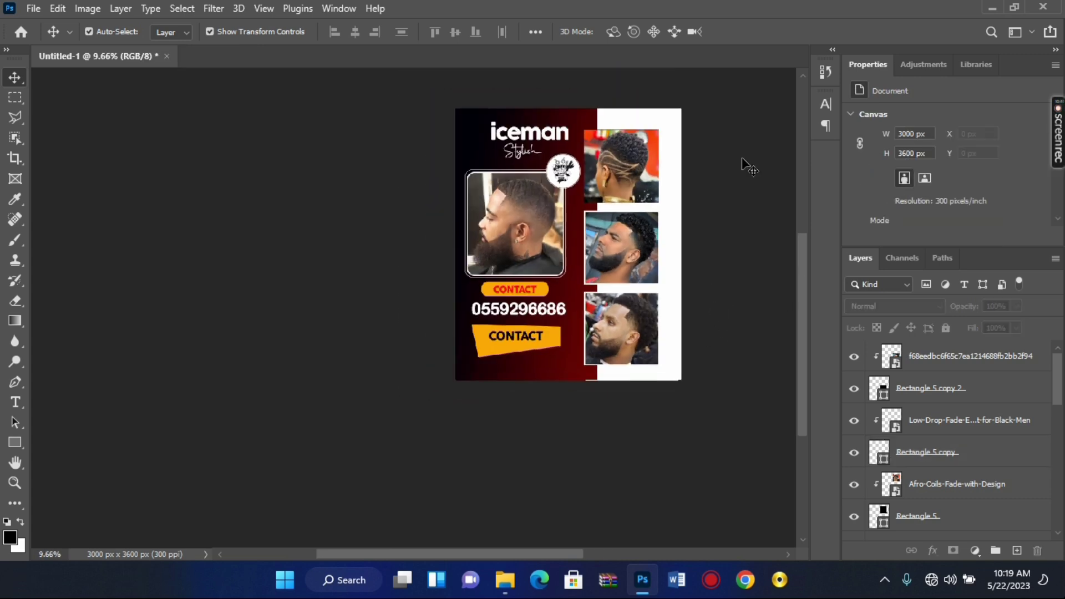
{"action": "scroll", "coordinate": [721, 128], "scroll_direction": "up", "scroll_amount": 1}
{"action": "scroll", "coordinate": [716, 116], "scroll_direction": "up", "scroll_amount": 1}
{"action": "scroll", "coordinate": [678, 167], "scroll_direction": "up", "scroll_amount": 1}
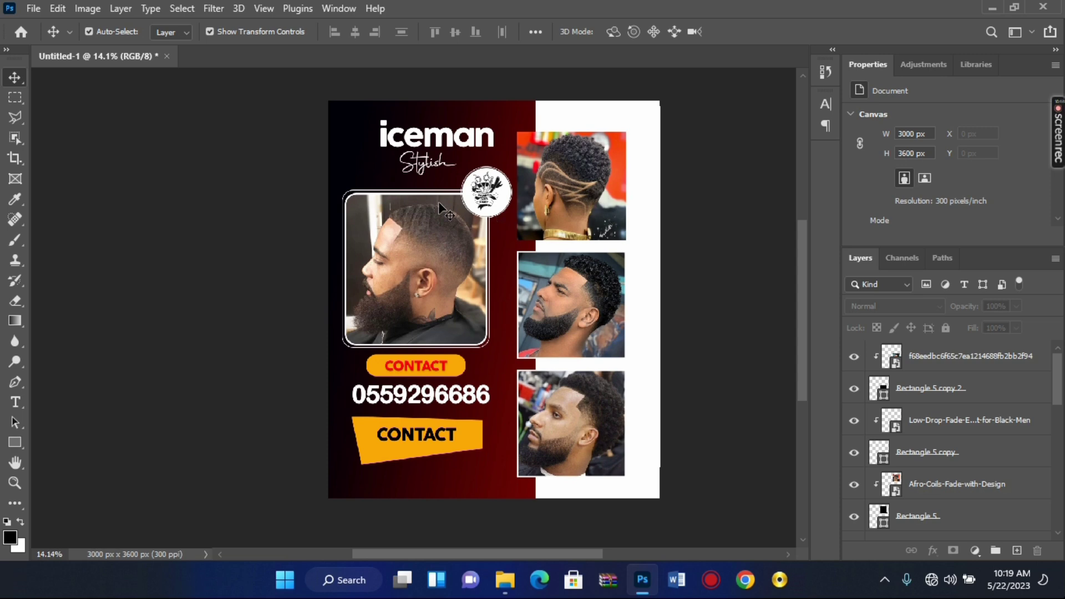
{"action": "scroll", "coordinate": [437, 218], "scroll_direction": "up", "scroll_amount": 1}
{"action": "scroll", "coordinate": [436, 221], "scroll_direction": "down", "scroll_amount": 1}
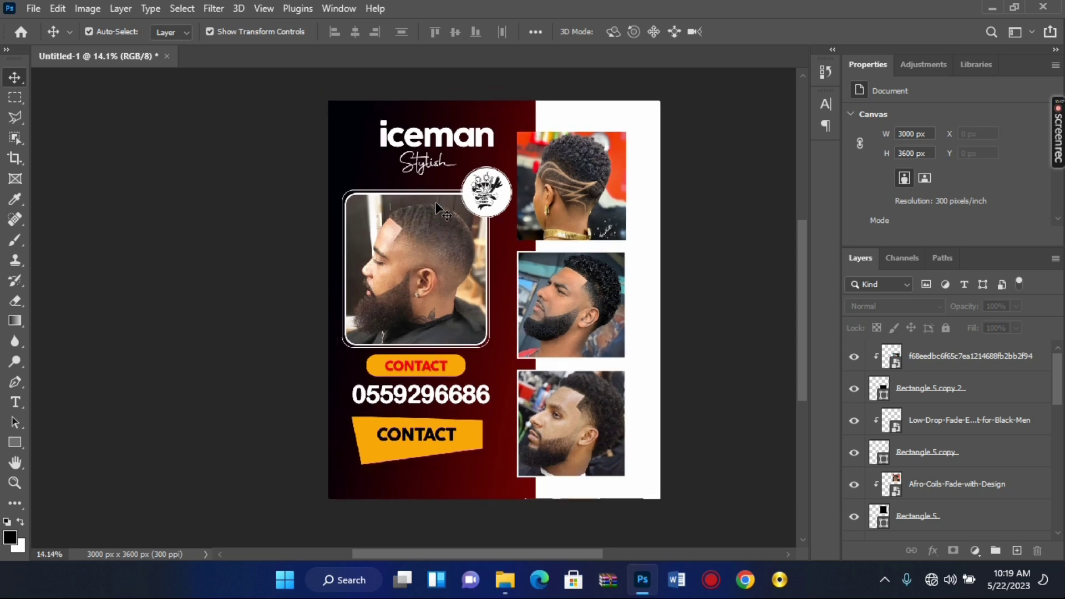
{"action": "left_click", "coordinate": [430, 166]}
{"action": "scroll", "coordinate": [430, 165], "scroll_direction": "down", "scroll_amount": 1}
{"action": "scroll", "coordinate": [684, 207], "scroll_direction": "up", "scroll_amount": 1}
{"action": "left_click", "coordinate": [685, 207]}
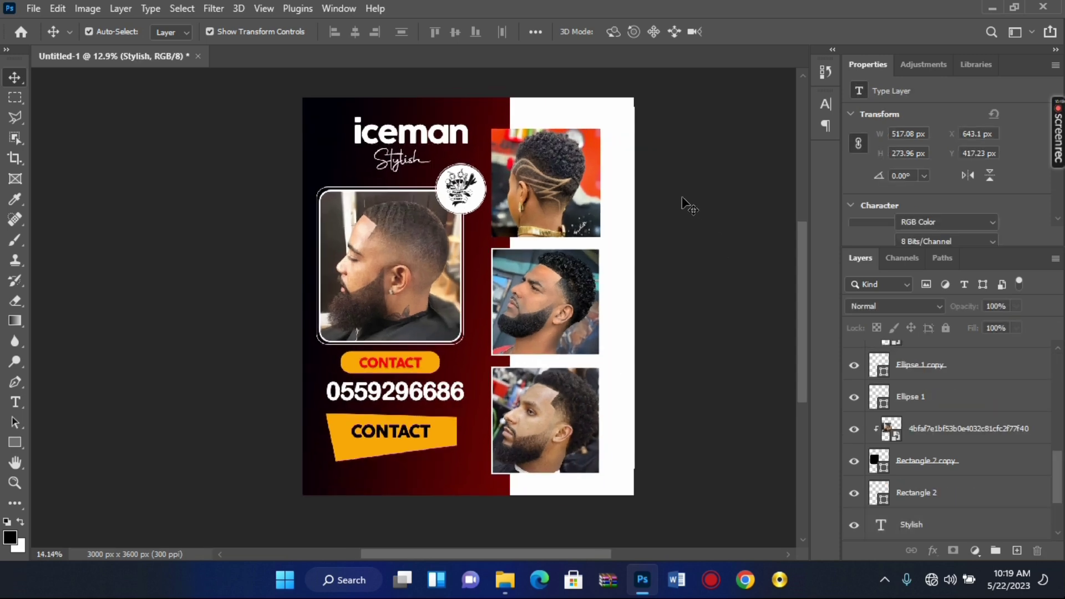
{"action": "scroll", "coordinate": [403, 162], "scroll_direction": "down", "scroll_amount": 1}
{"action": "scroll", "coordinate": [404, 162], "scroll_direction": "up", "scroll_amount": 1}
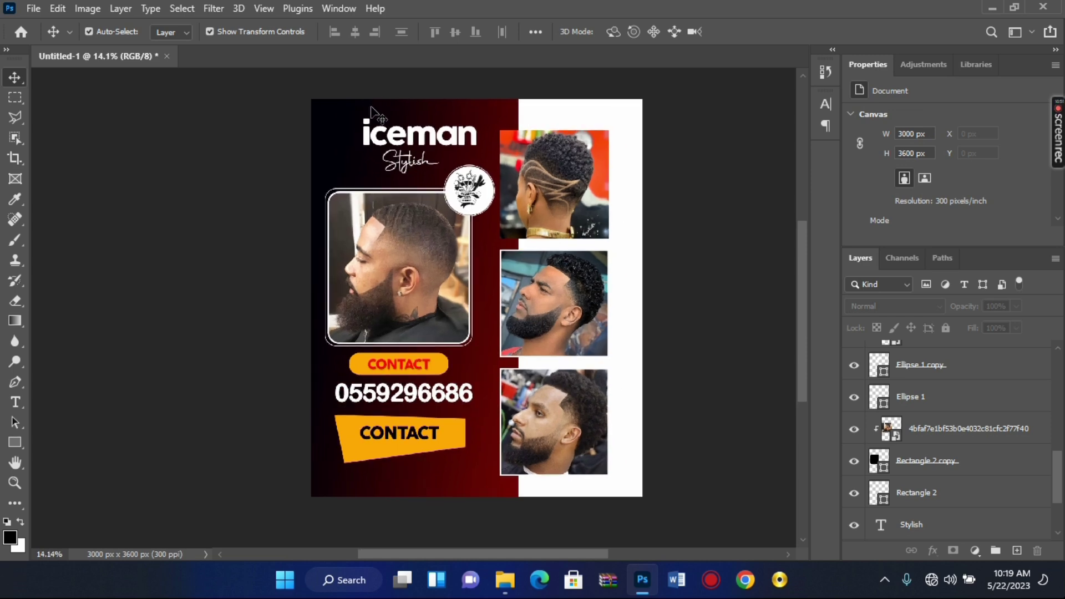
{"action": "scroll", "coordinate": [365, 69], "scroll_direction": "up", "scroll_amount": 1}
{"action": "scroll", "coordinate": [367, 71], "scroll_direction": "down", "scroll_amount": 1}
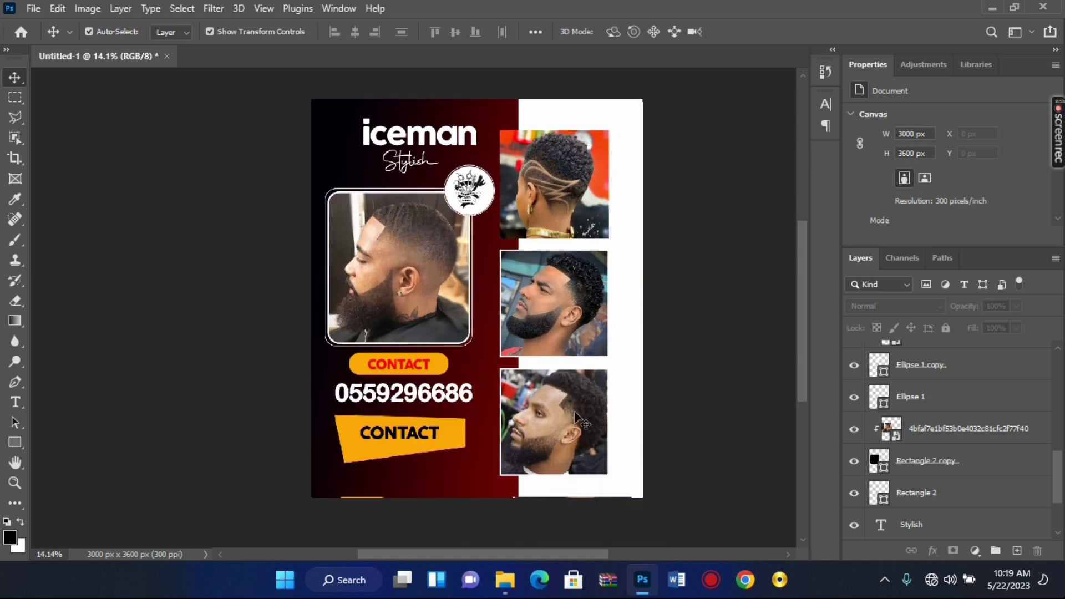
{"action": "scroll", "coordinate": [539, 289], "scroll_direction": "down", "scroll_amount": 1}
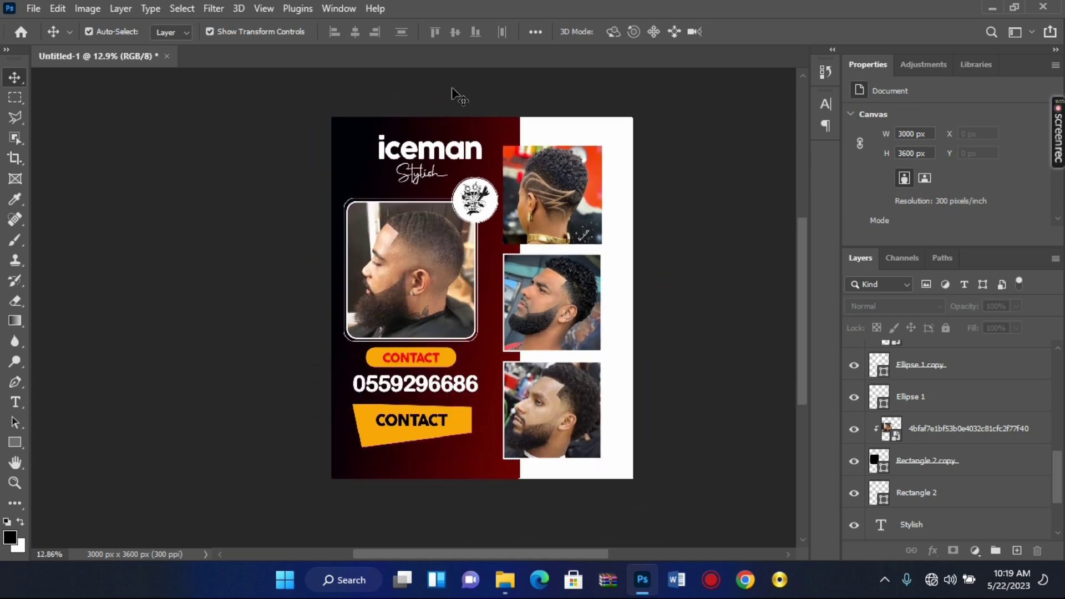
{"action": "scroll", "coordinate": [459, 96], "scroll_direction": "up", "scroll_amount": 1}
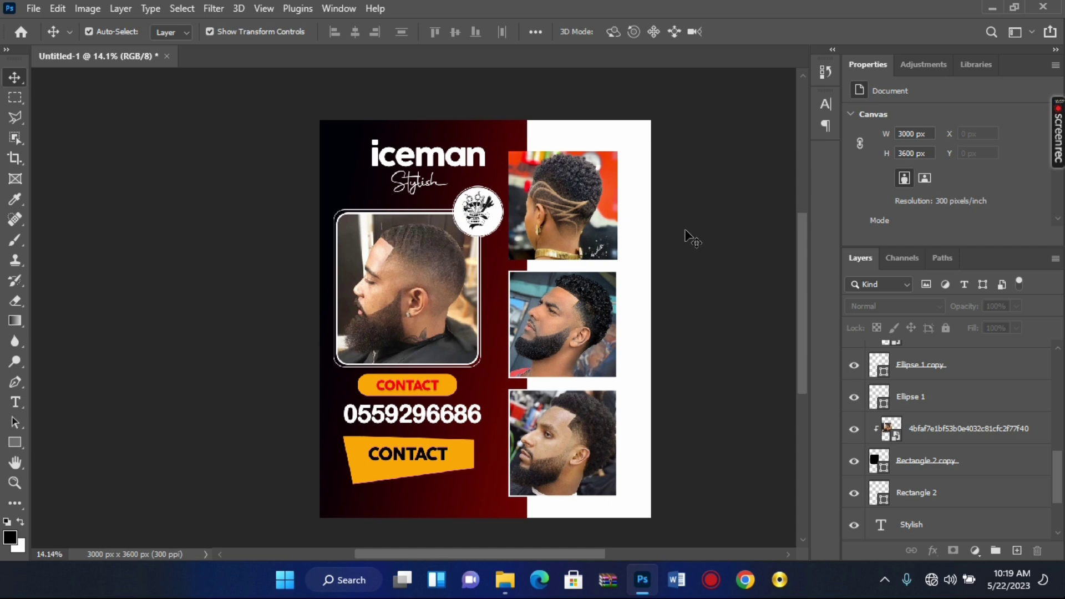
Replace the lower banner's CONTACT text with LOCATION.
{"action": "left_click", "coordinate": [421, 461]}
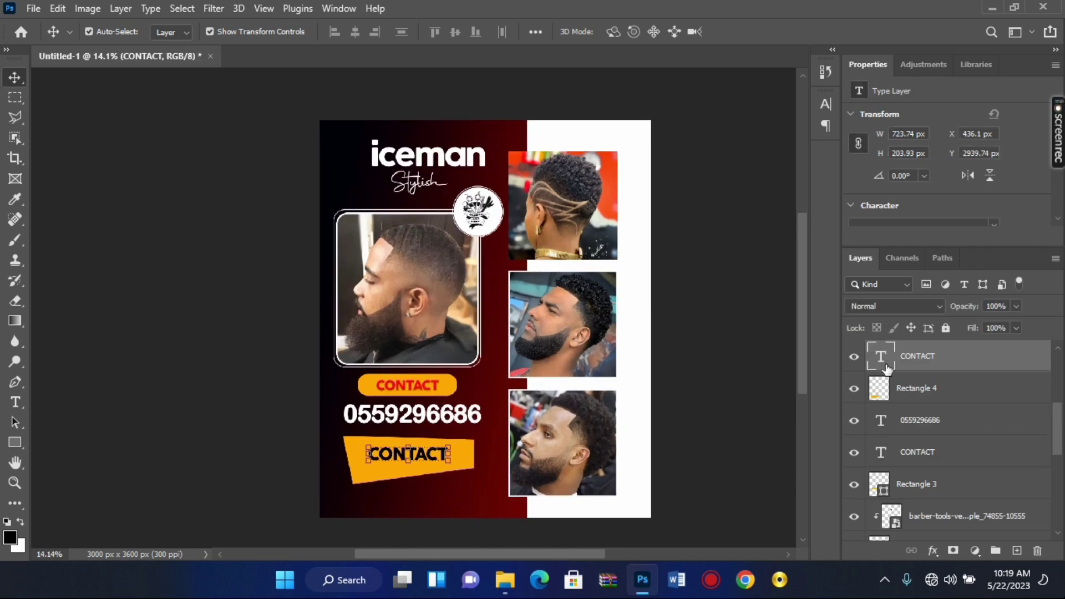
{"action": "double_click", "coordinate": [882, 358]}
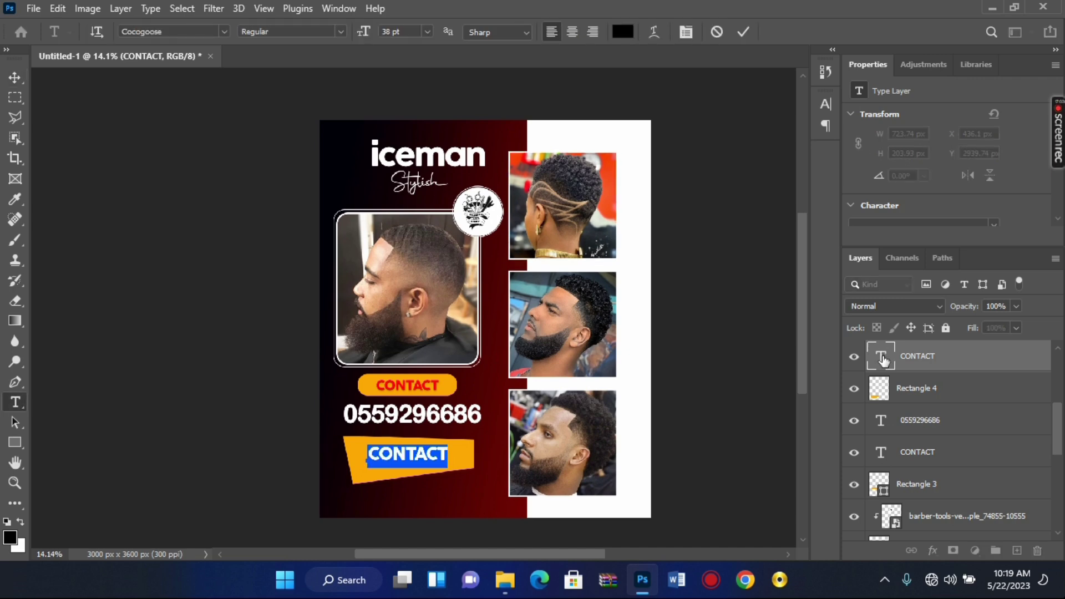
{"action": "type", "text": "LOCAT"}
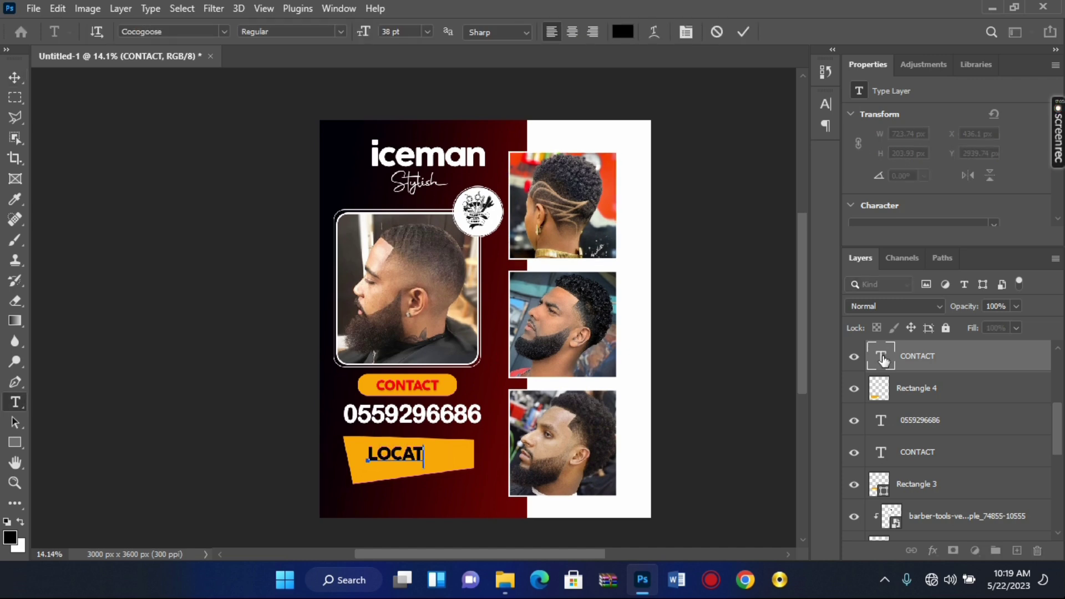
{"action": "type", "text": "ION"}
{"action": "left_click", "coordinate": [746, 32]}
{"action": "key", "text": "v"}
Shift LOCATION slightly left to centre it on the yellow banner.
{"action": "scroll", "coordinate": [433, 463], "scroll_direction": "up", "scroll_amount": 1}
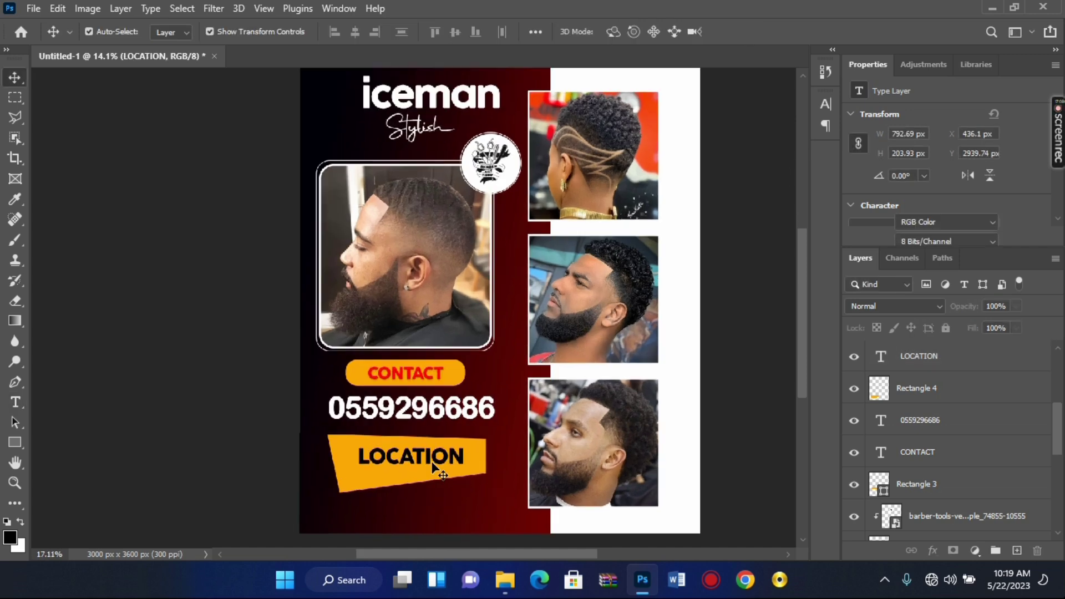
{"action": "left_click_drag", "start_coordinate": [433, 463], "coordinate": [436, 459]}
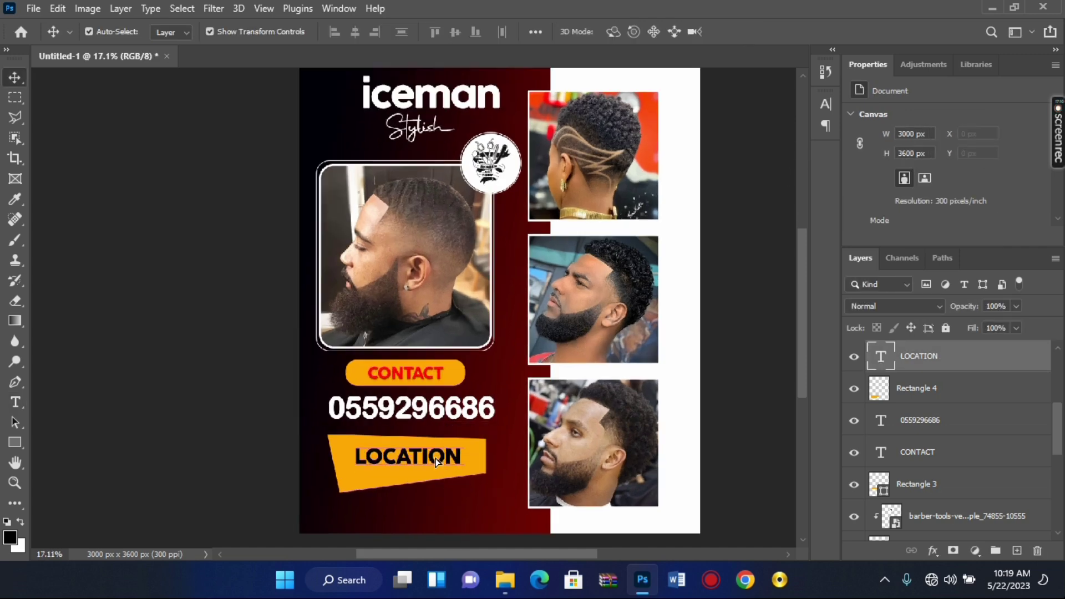
{"action": "scroll", "coordinate": [436, 457], "scroll_direction": "down", "scroll_amount": 2}
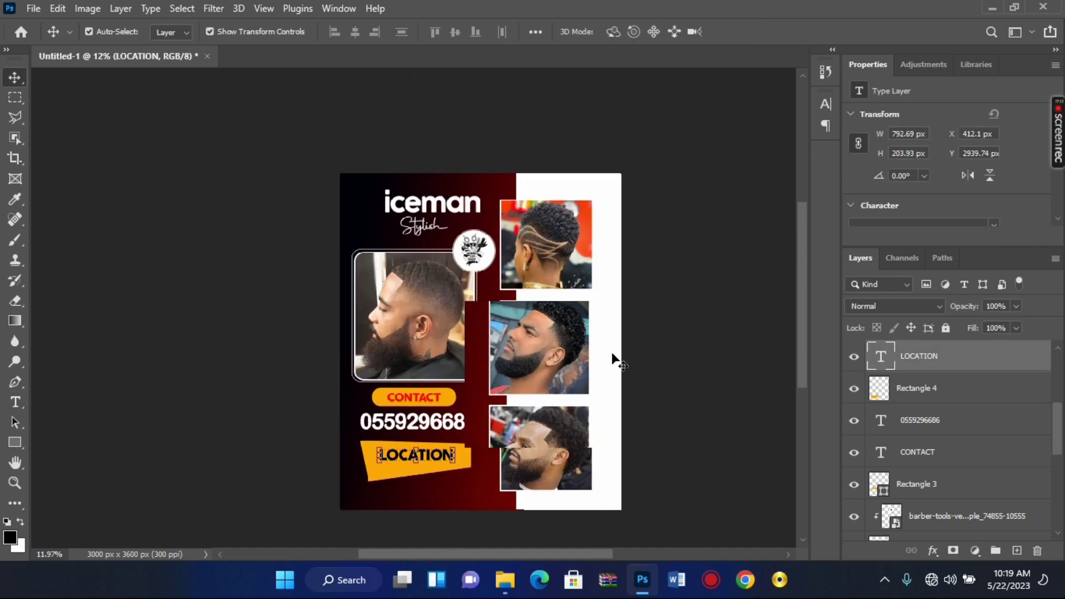
{"action": "scroll", "coordinate": [611, 352], "scroll_direction": "up", "scroll_amount": 1}
{"action": "left_click", "coordinate": [800, 282]}
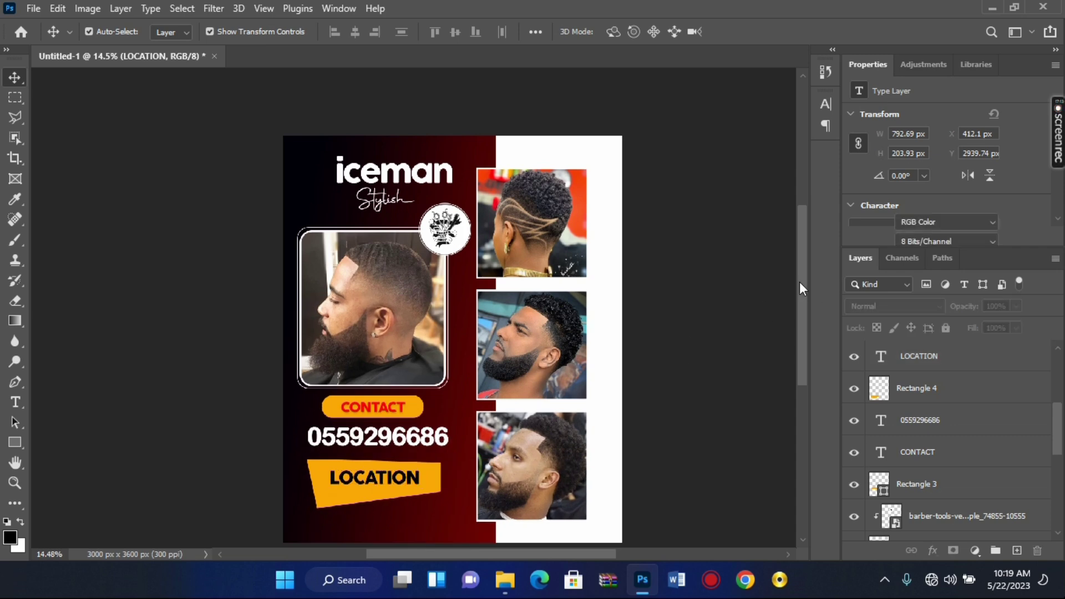
{"action": "left_click_drag", "start_coordinate": [800, 281], "coordinate": [805, 294]}
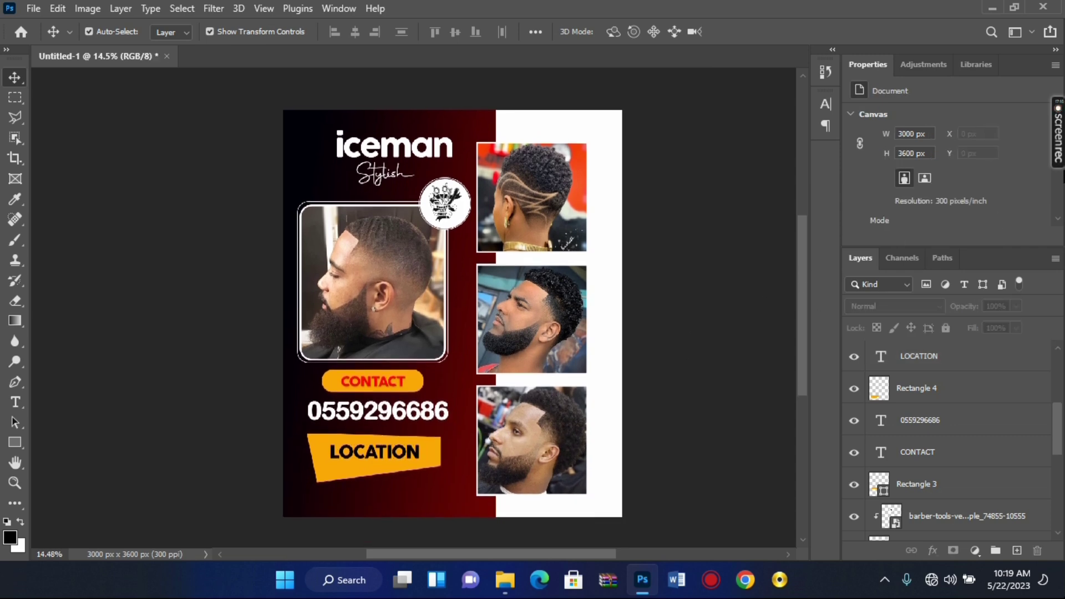